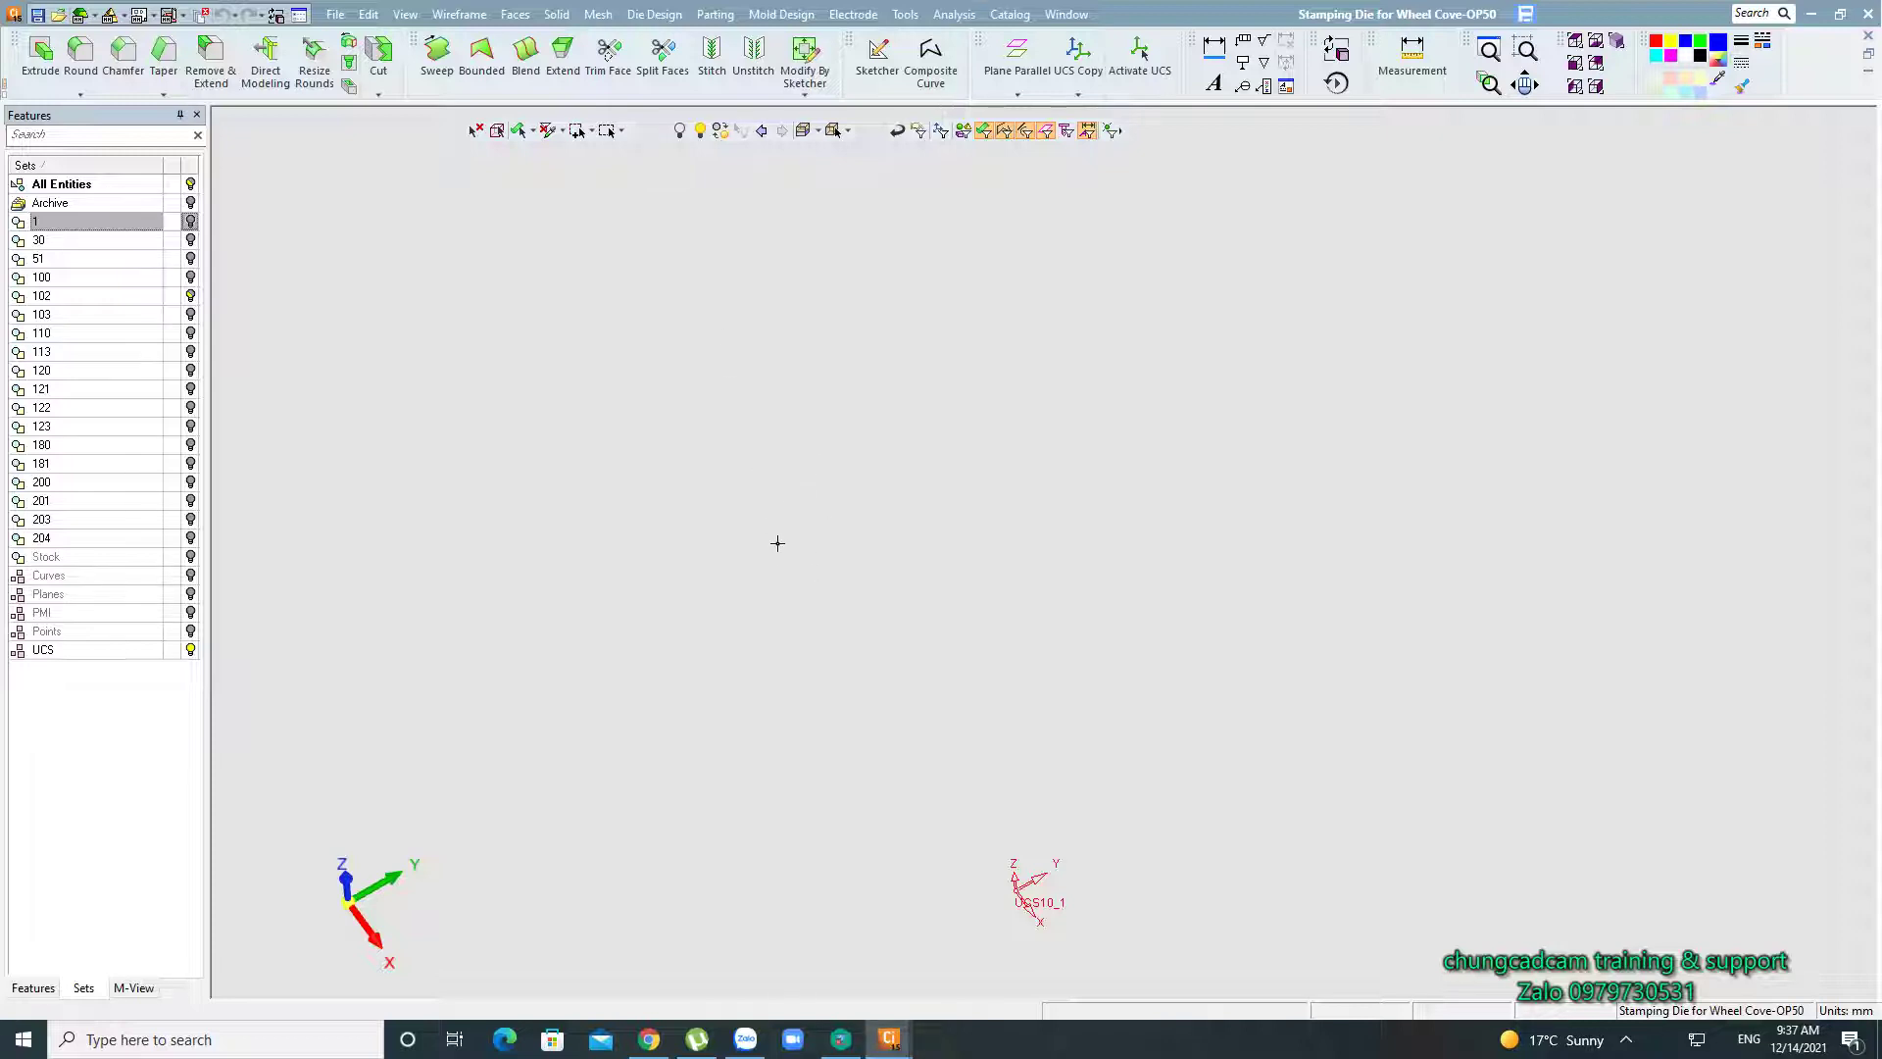
Try the Solid > Stock command, then cancel it.
{"action": "left_click", "coordinate": [557, 15]}
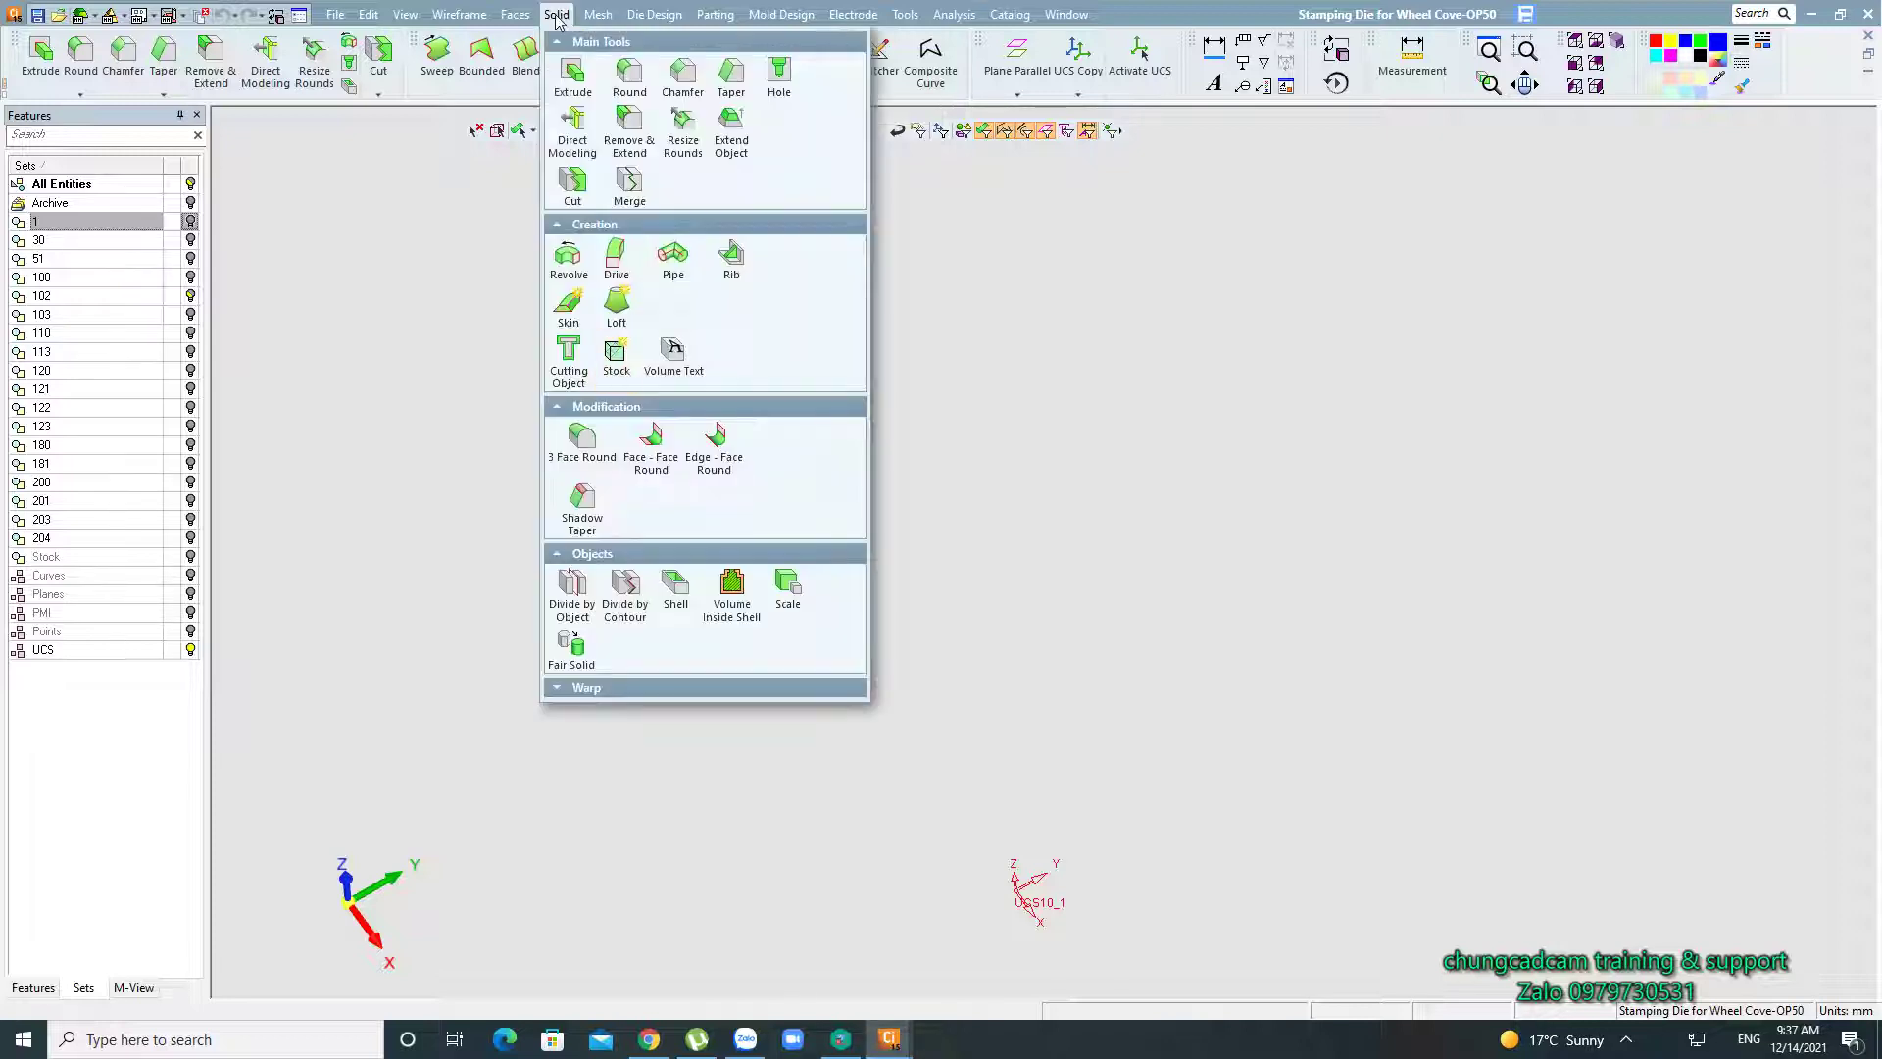
{"action": "left_click", "coordinate": [968, 437]}
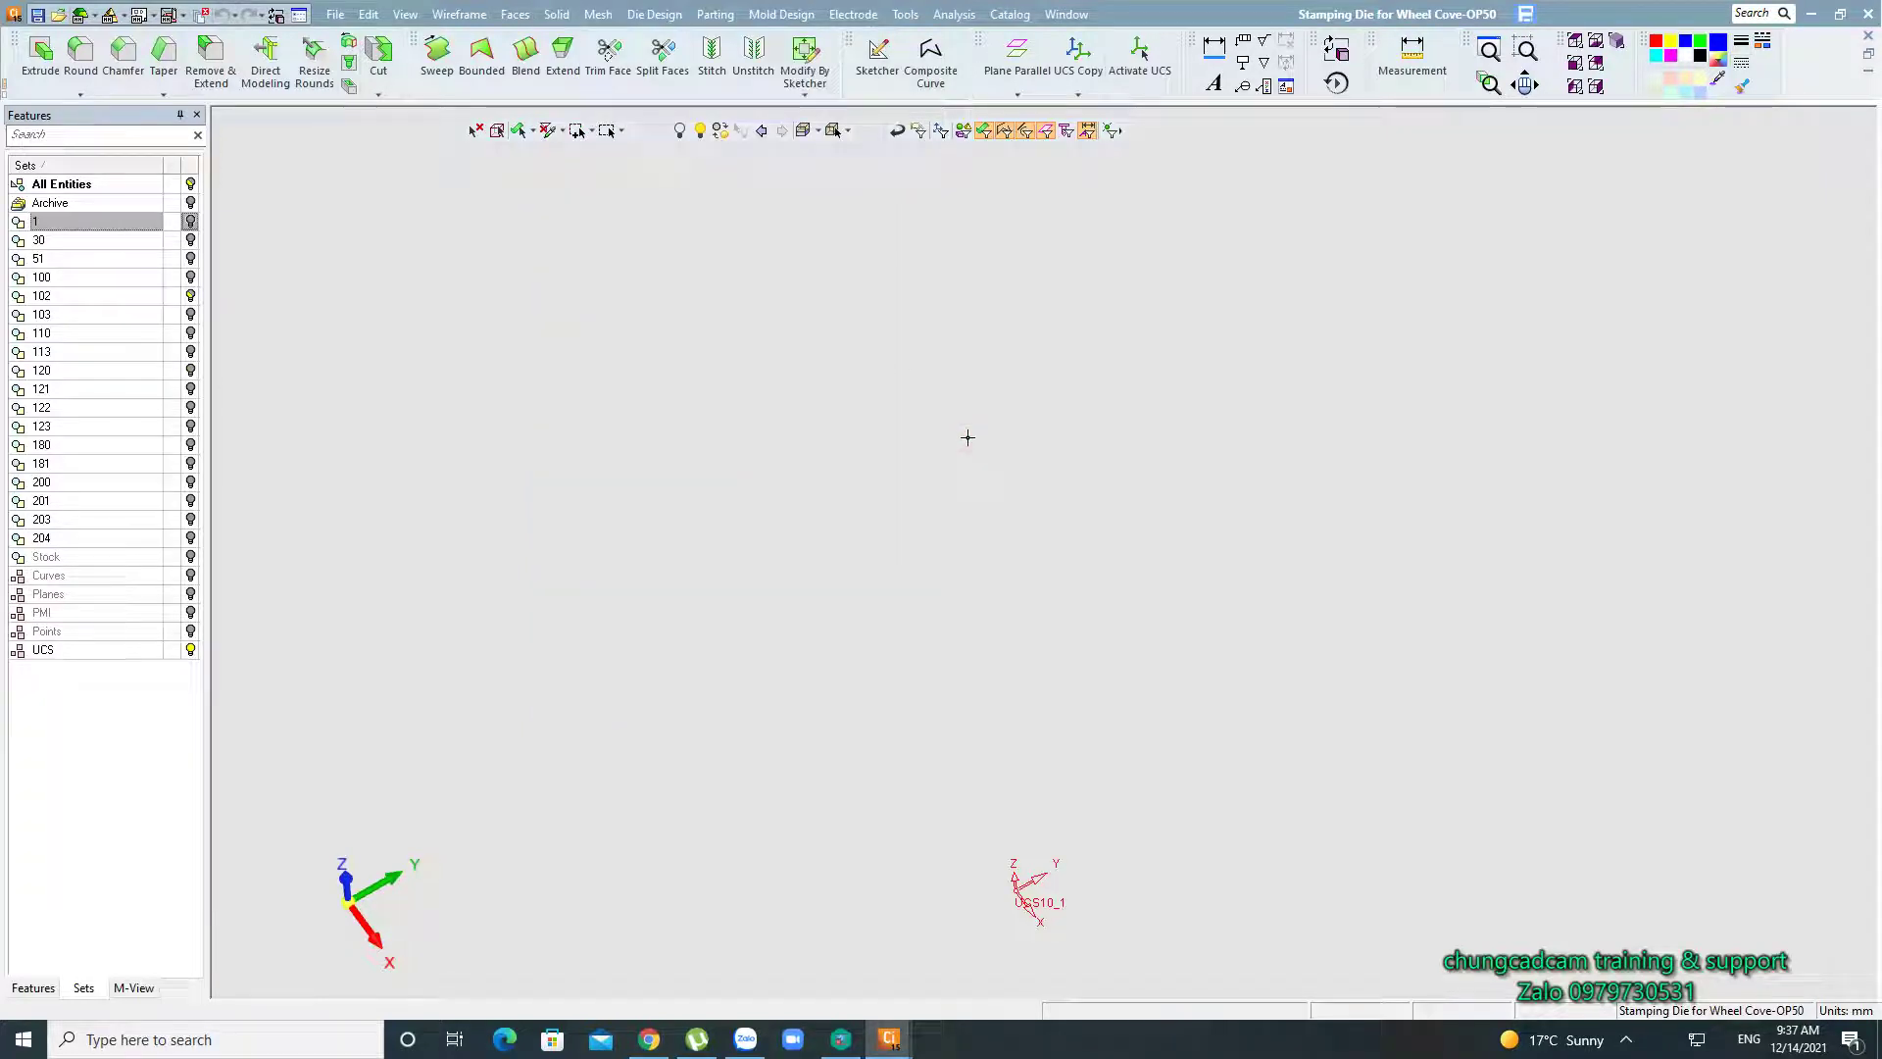
{"action": "left_click", "coordinate": [557, 15]}
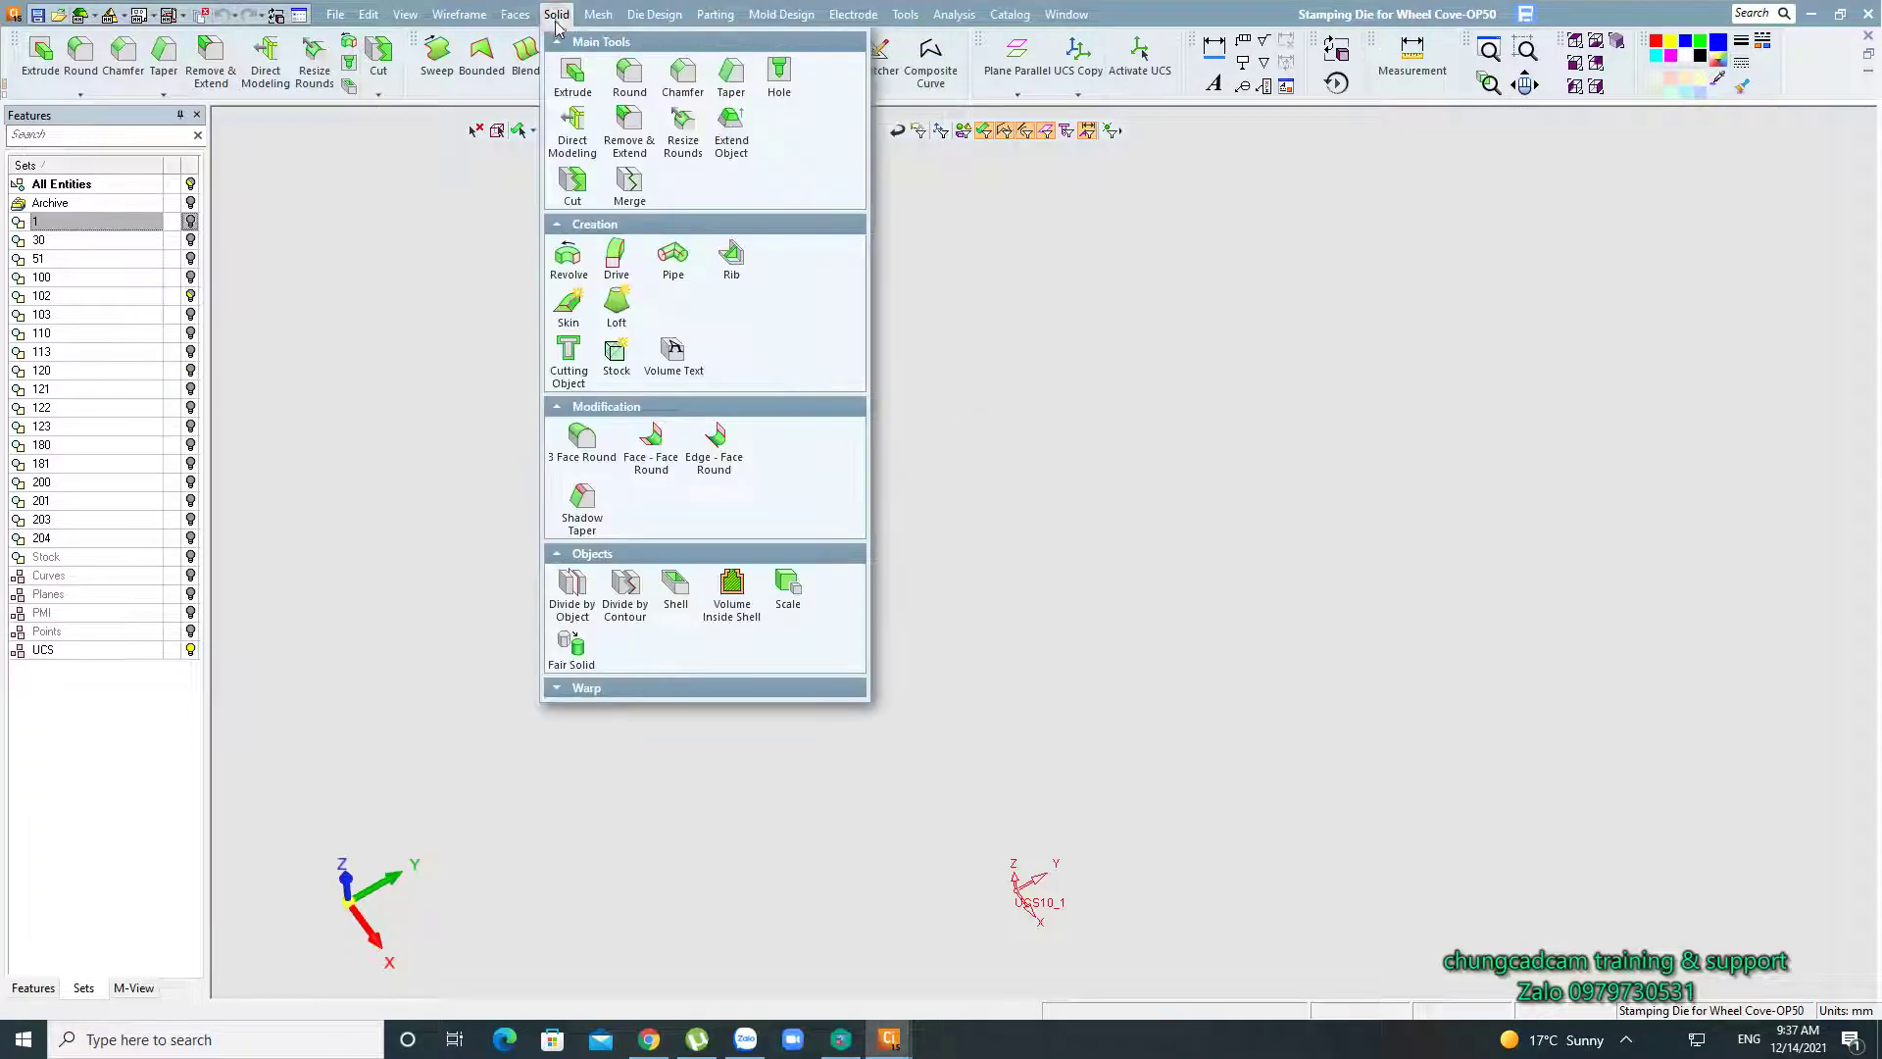
{"action": "left_click", "coordinate": [618, 371]}
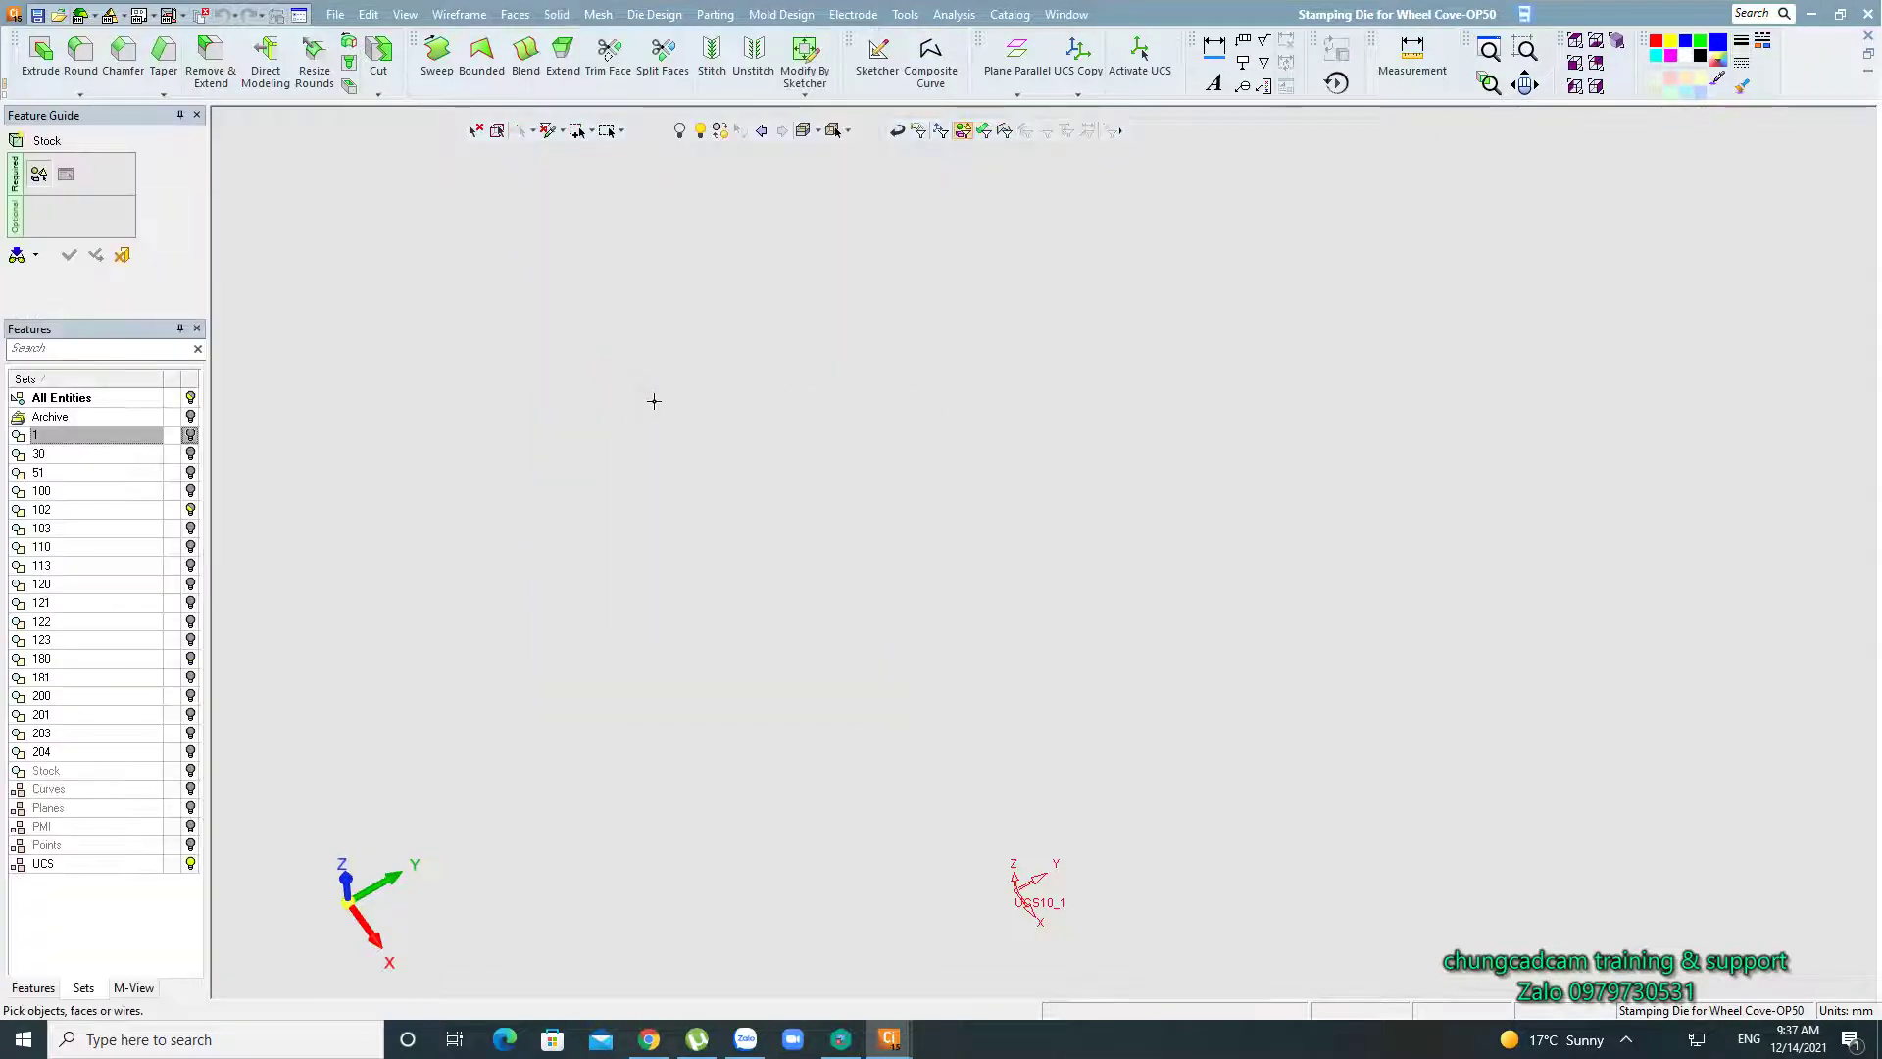
{"action": "left_click", "coordinate": [125, 258]}
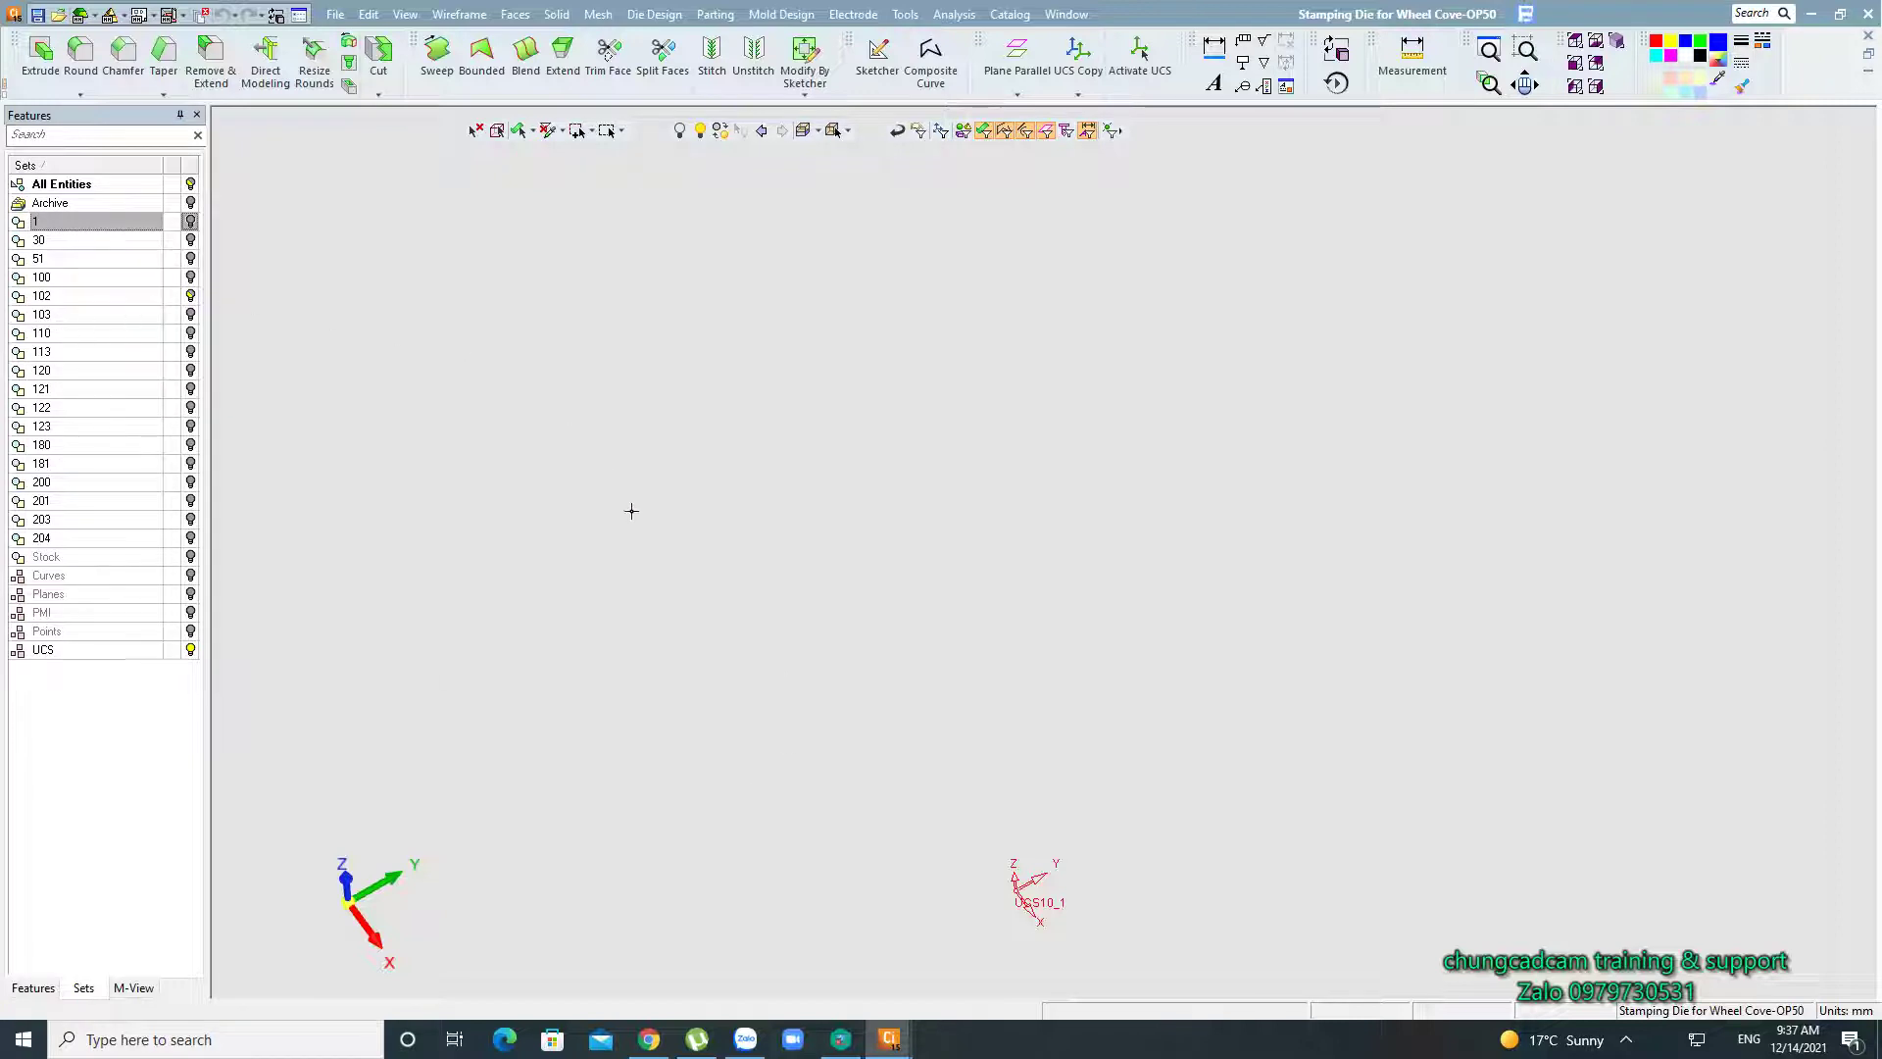
Show the die part stored in set 1 and orbit and zoom to inspect it.
{"action": "left_click", "coordinate": [190, 221]}
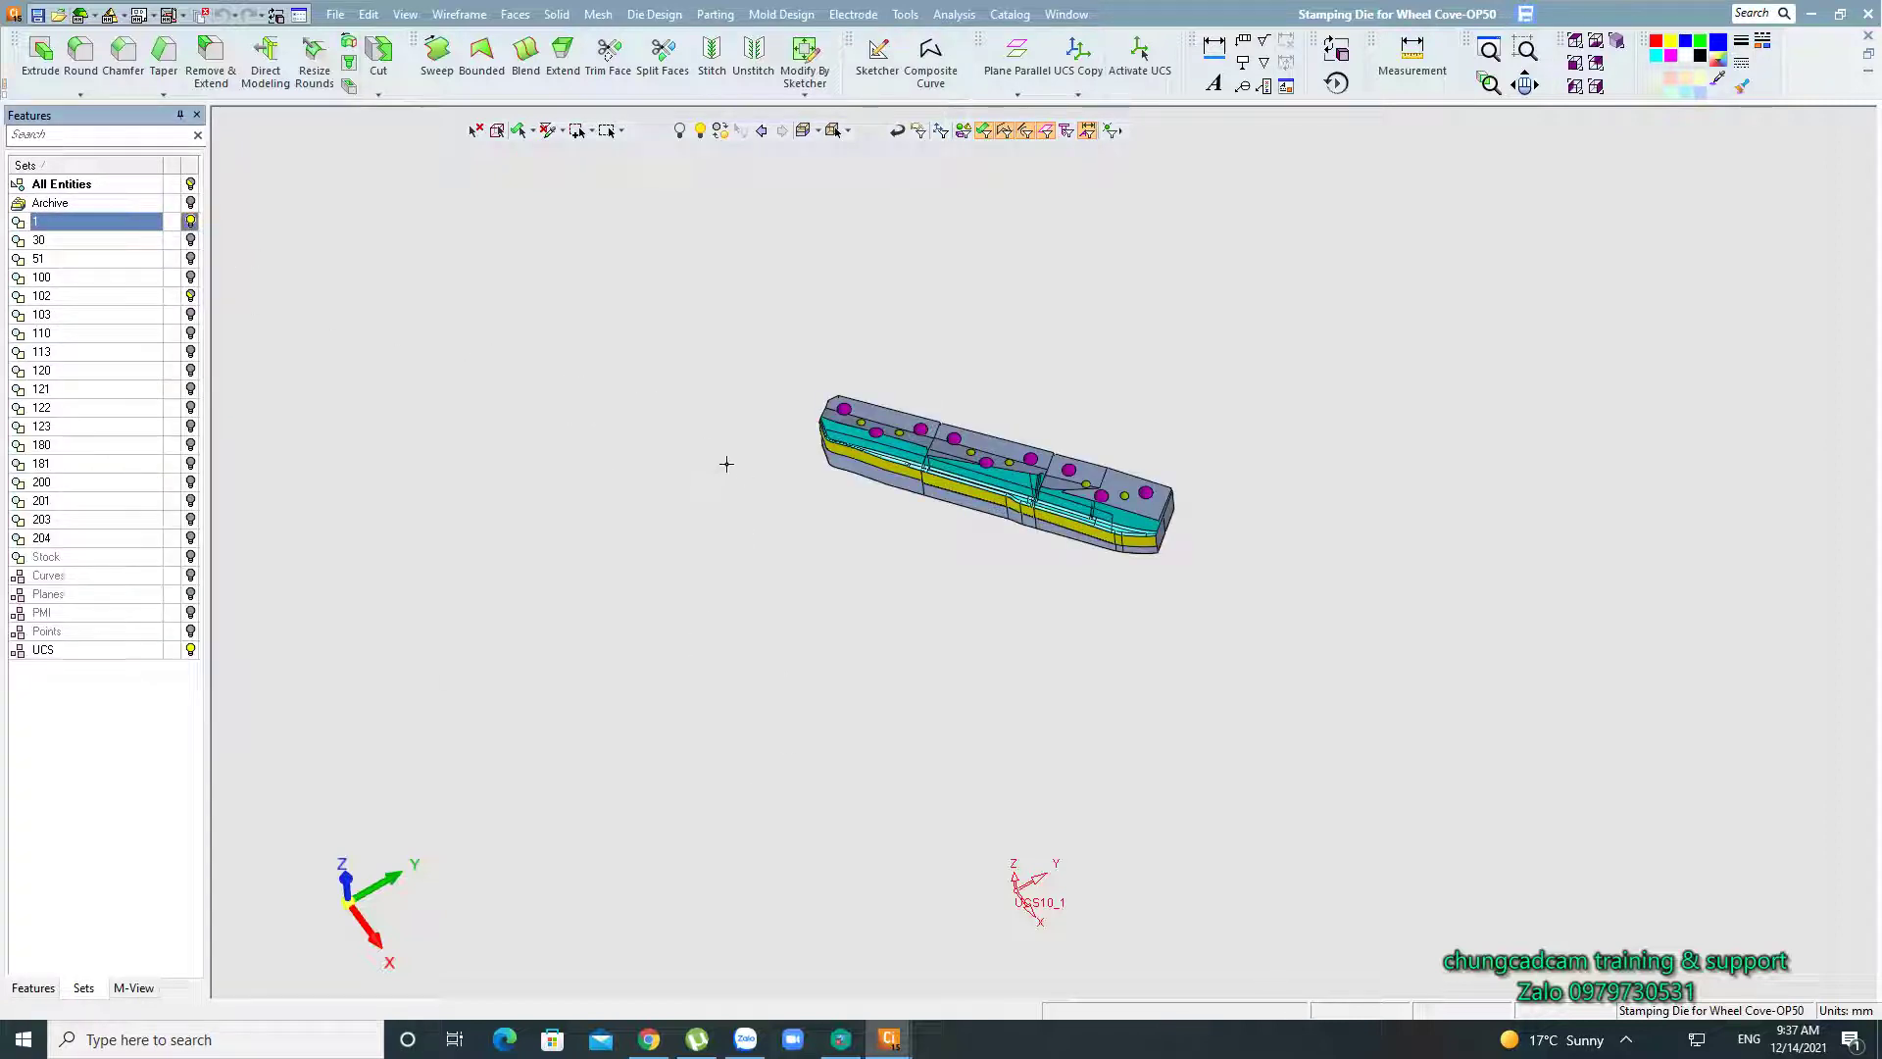
{"action": "scroll", "coordinate": [921, 651], "scroll_direction": "up", "scroll_amount": 3}
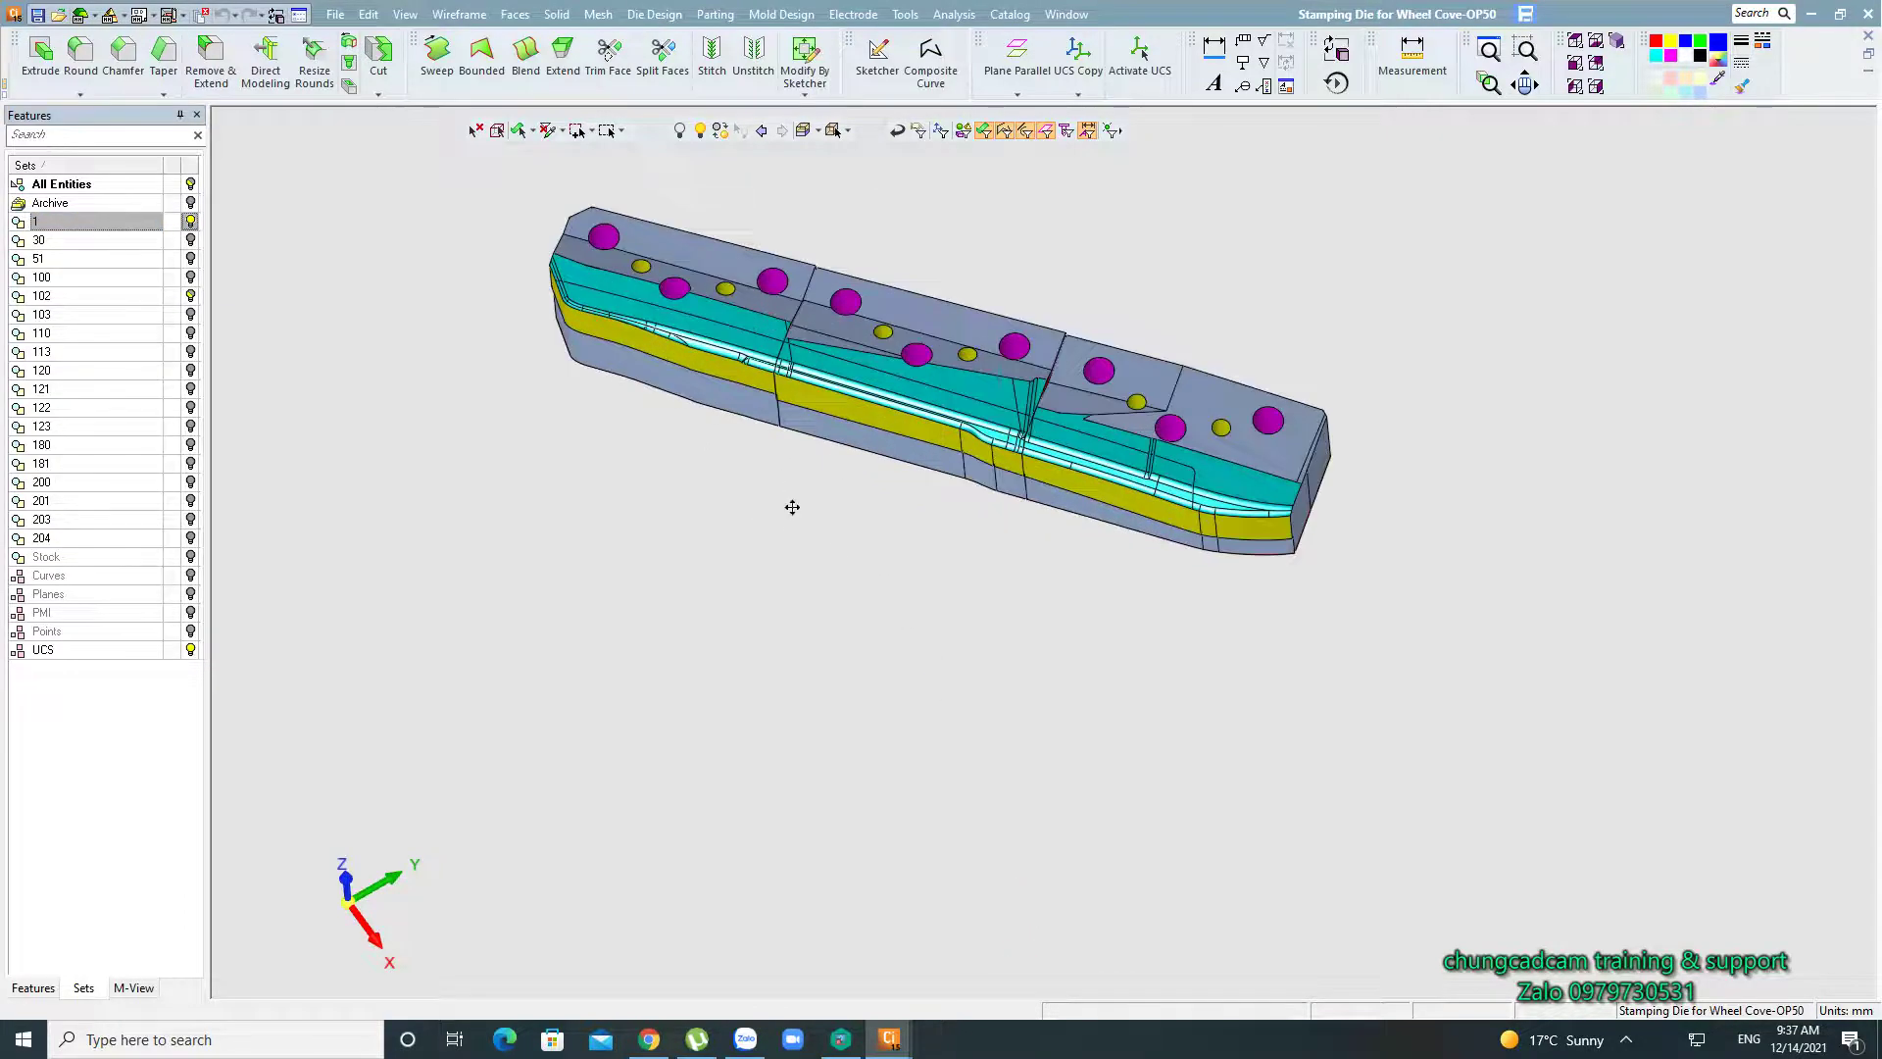
{"action": "mouse_move", "coordinate": [840, 620]}
{"action": "middle_mouse_down"}
{"action": "mouse_move", "coordinate": [860, 590]}
{"action": "mouse_move", "coordinate": [896, 599]}
{"action": "mouse_move", "coordinate": [871, 581]}
{"action": "middle_mouse_up"}
{"action": "scroll", "coordinate": [871, 580], "scroll_direction": "down", "scroll_amount": 2}
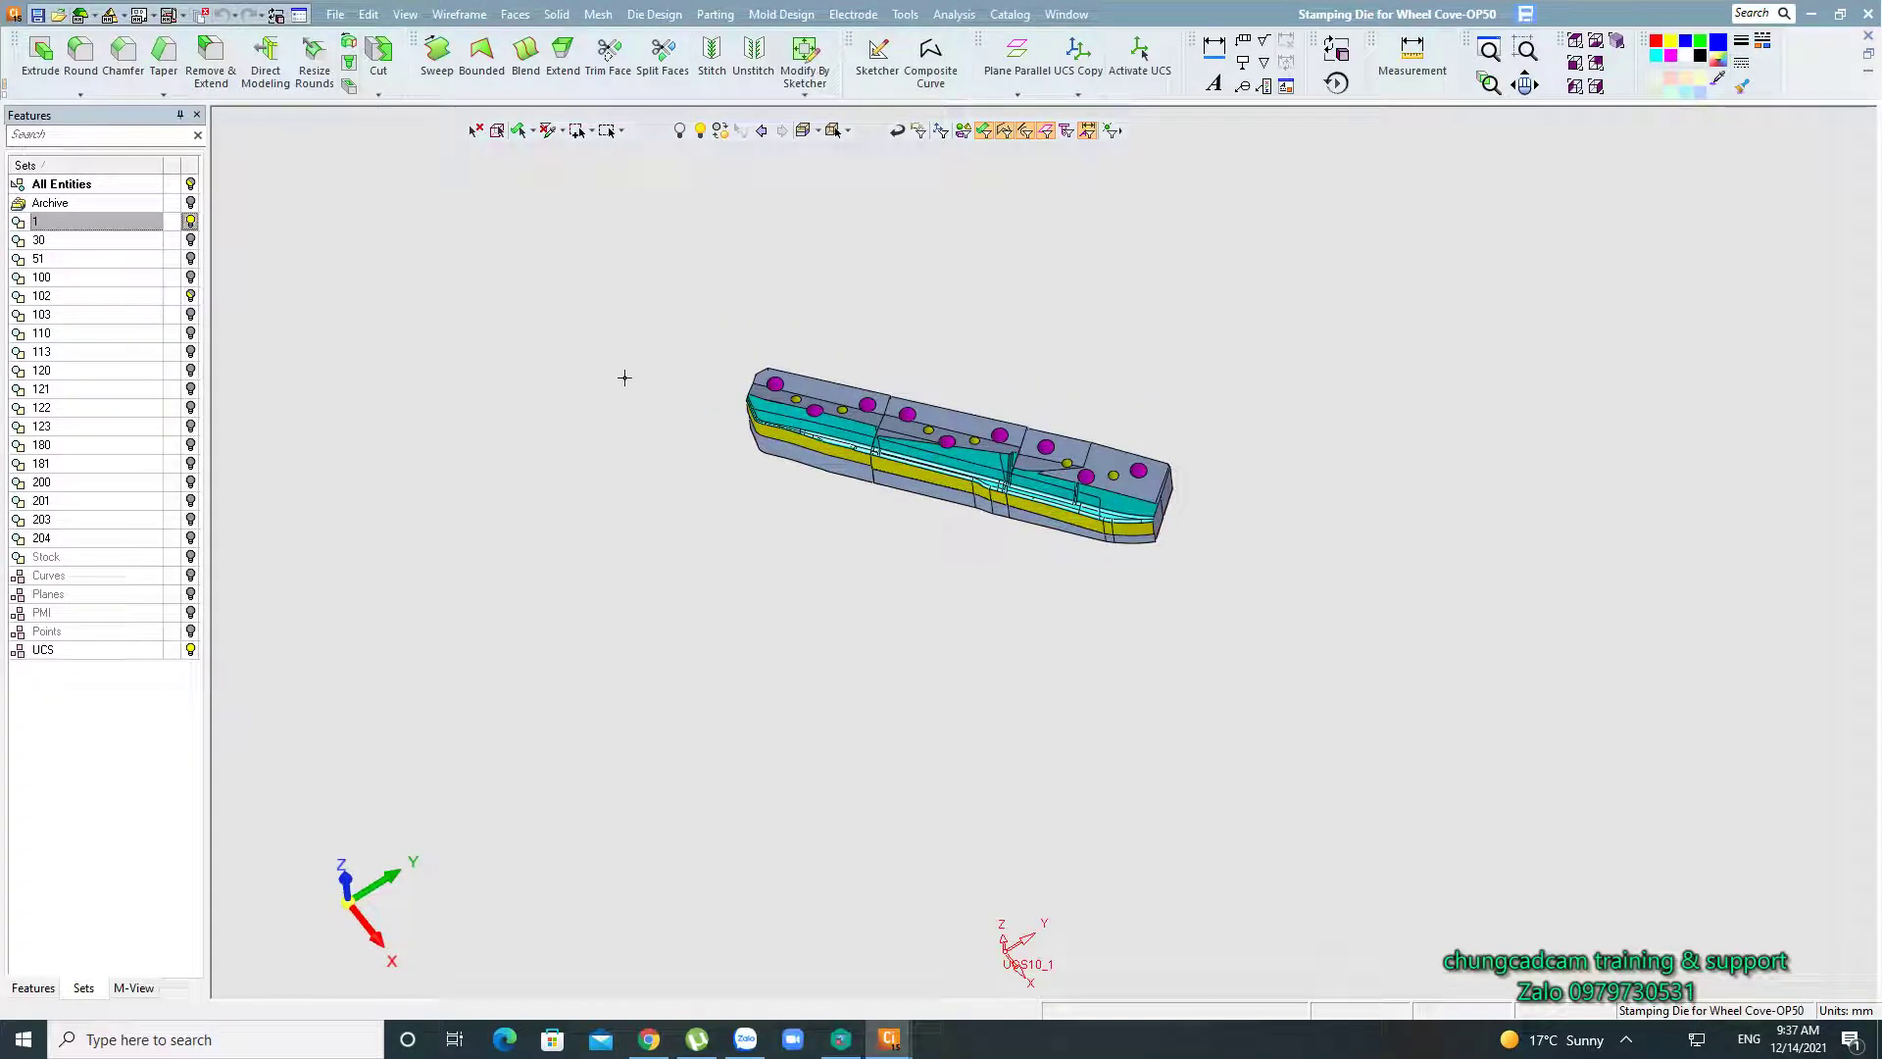
{"action": "middle_click_drag", "start_coordinate": [961, 631], "coordinate": [912, 555]}
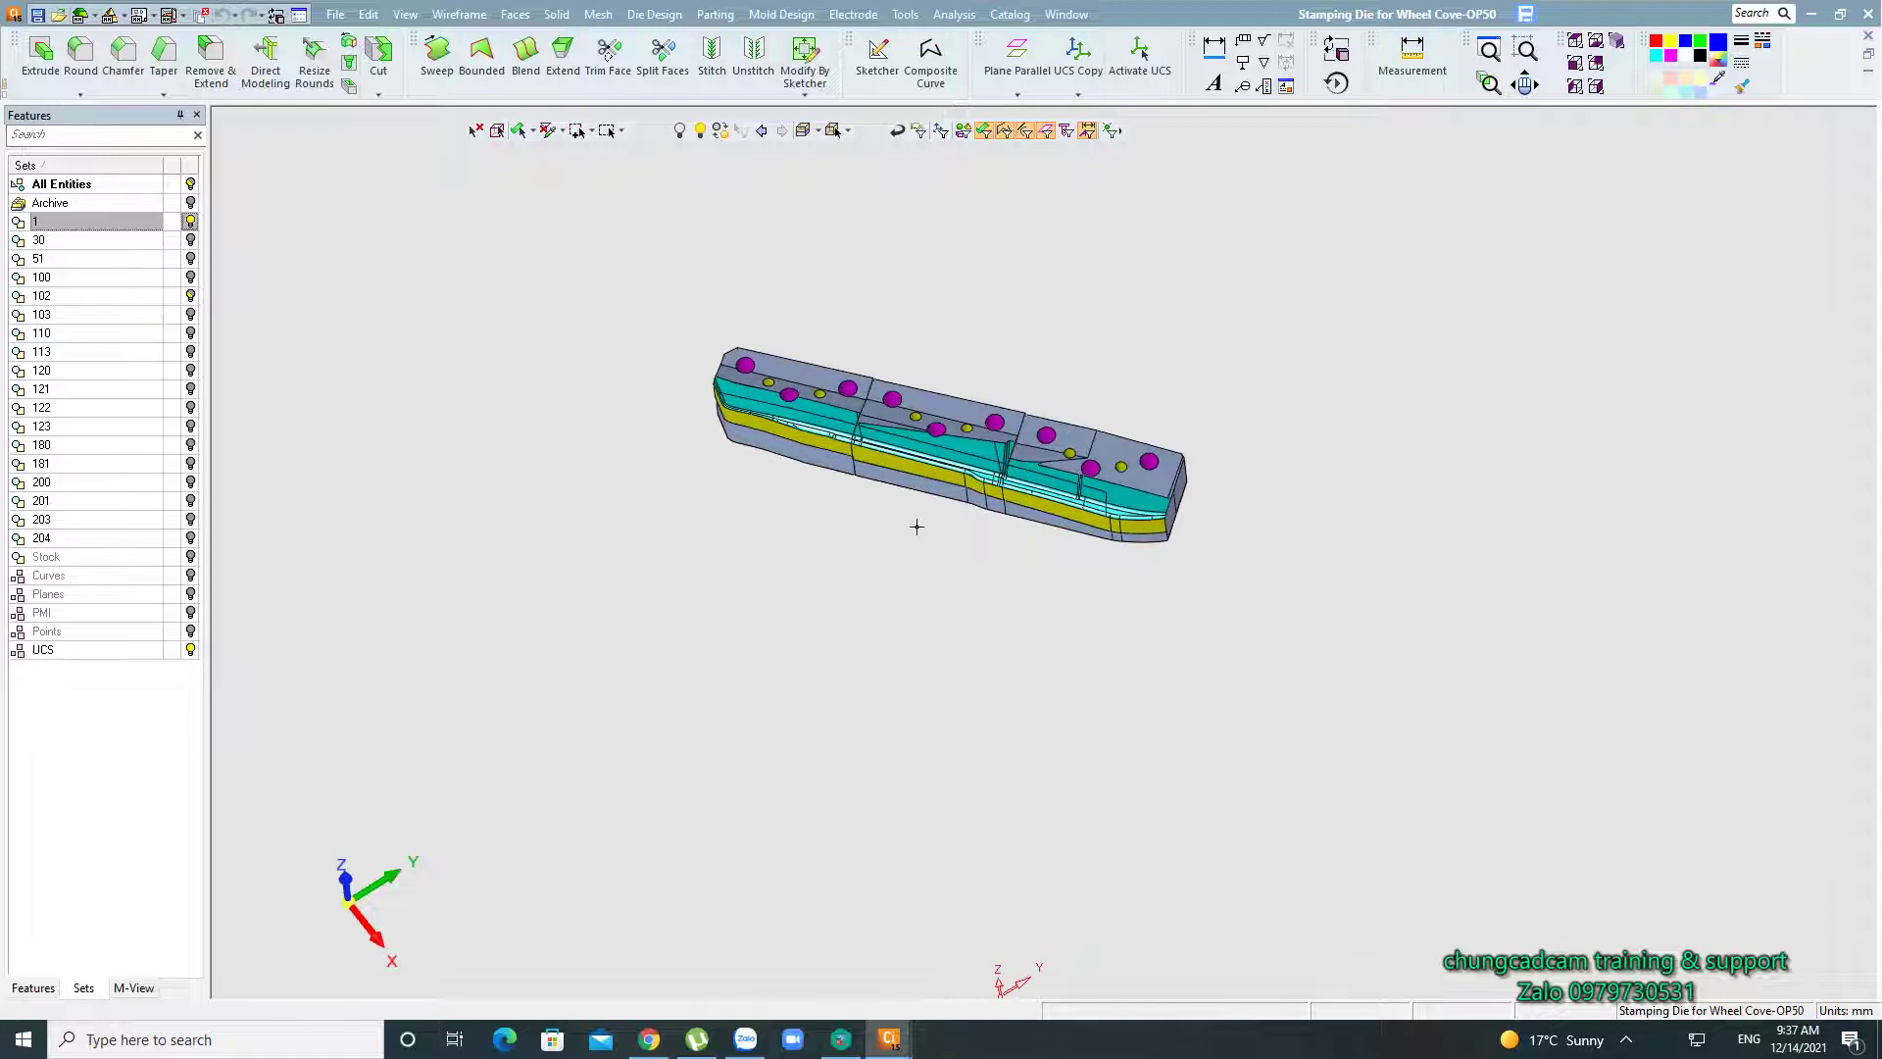
{"action": "middle_click_drag", "start_coordinate": [926, 478], "coordinate": [907, 455]}
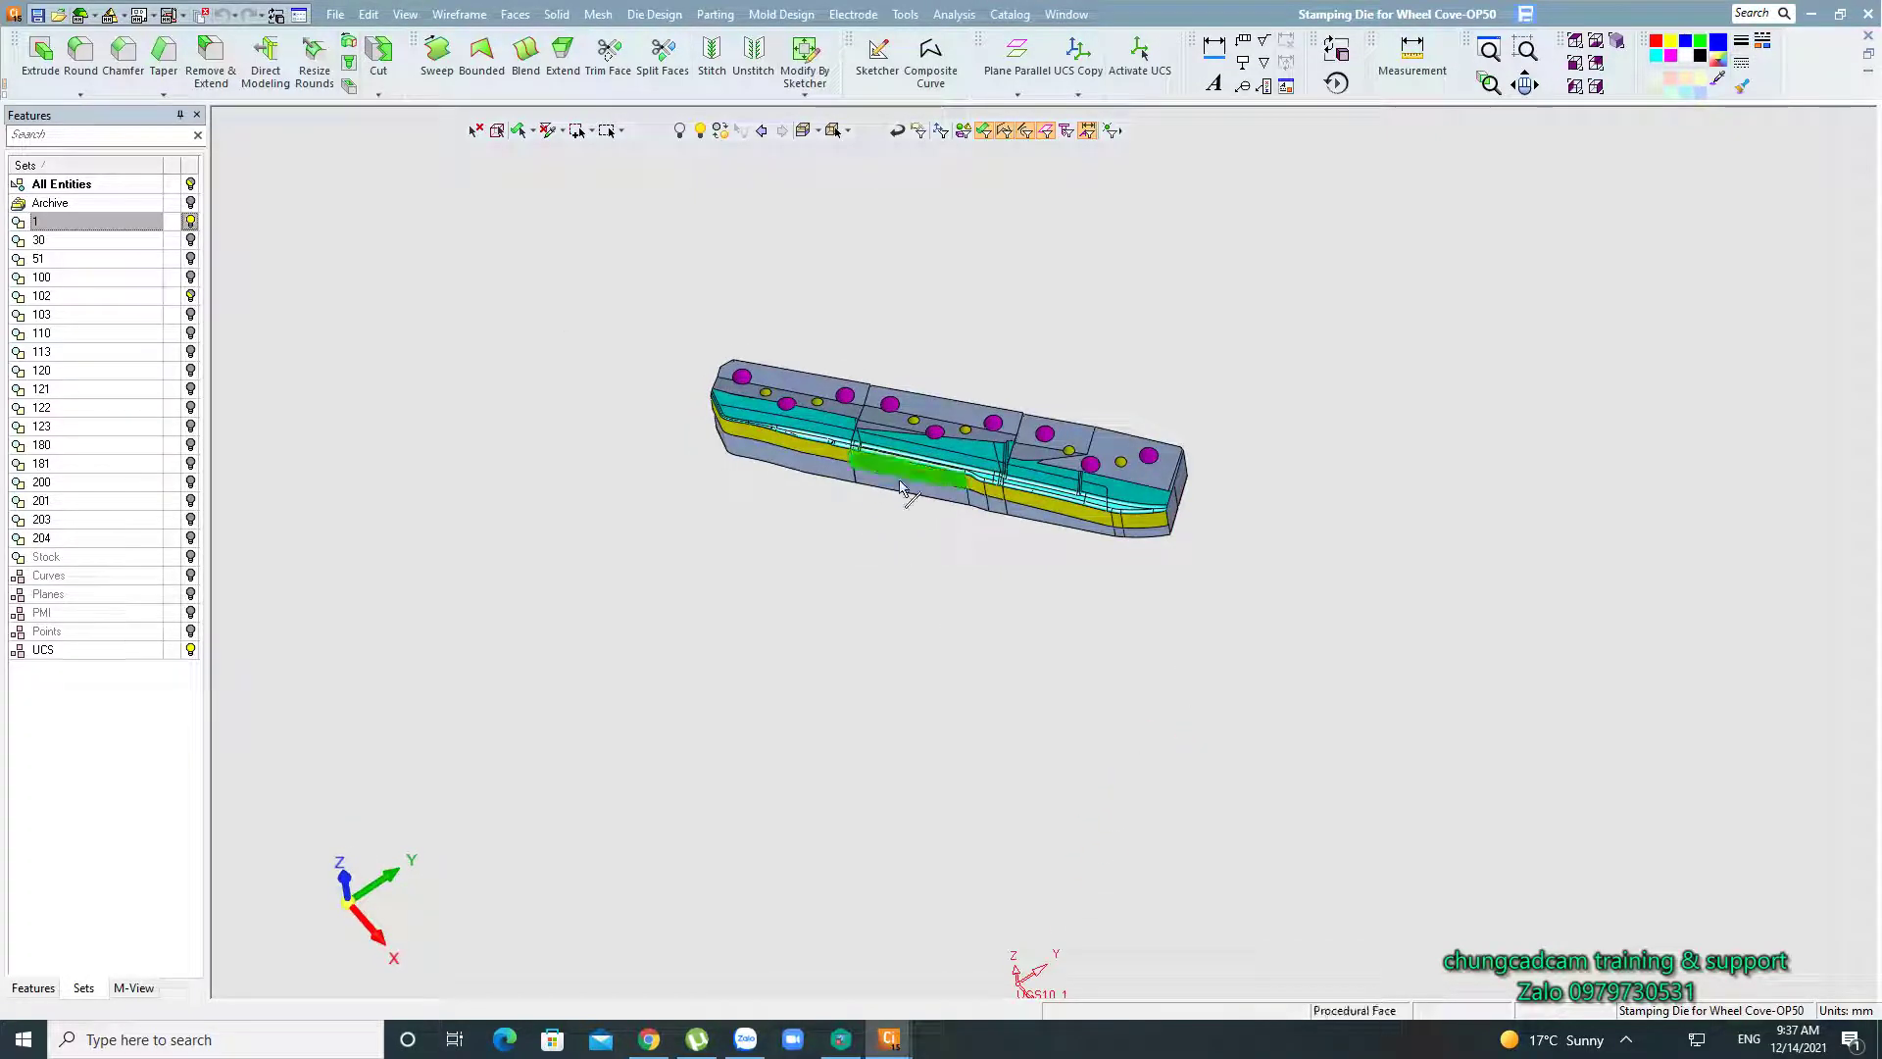
{"action": "mouse_move", "coordinate": [949, 622]}
{"action": "middle_mouse_down"}
{"action": "mouse_move", "coordinate": [936, 432]}
{"action": "mouse_move", "coordinate": [912, 521]}
{"action": "middle_mouse_up"}
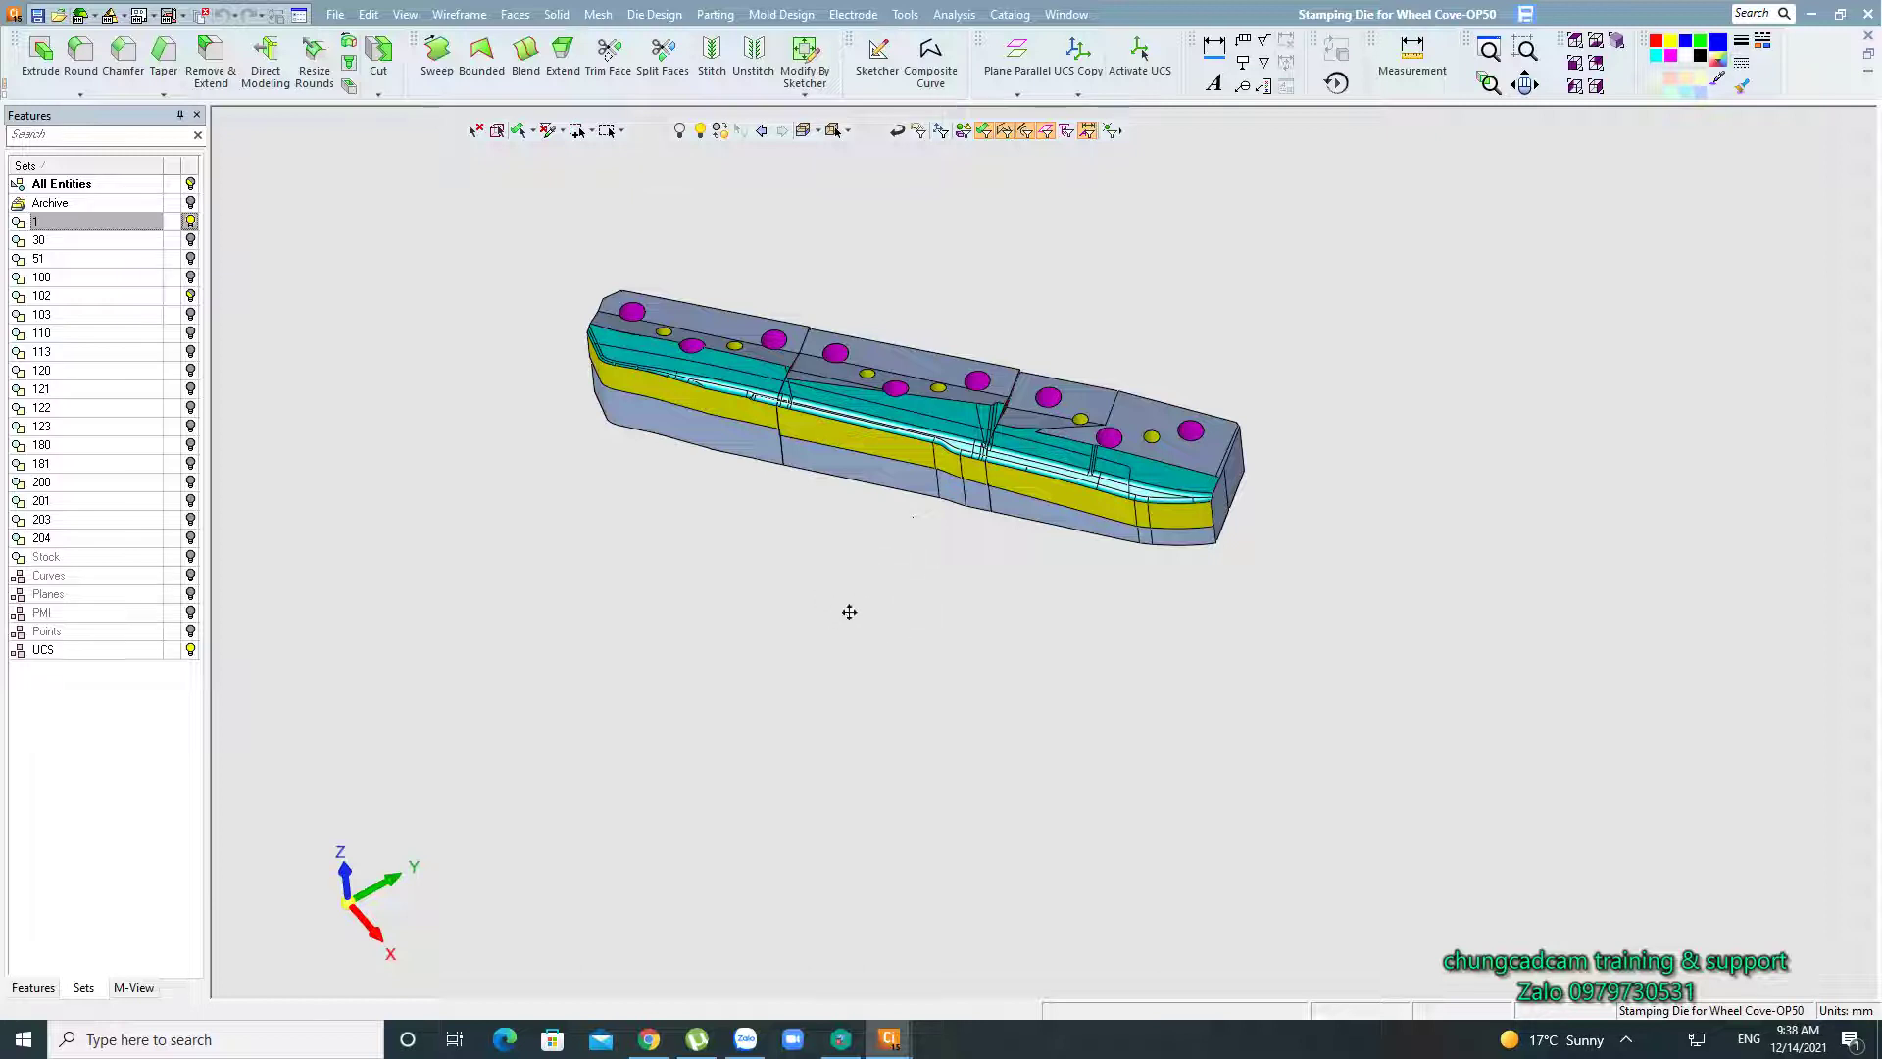
{"action": "middle_click_drag", "start_coordinate": [856, 601], "coordinate": [857, 586]}
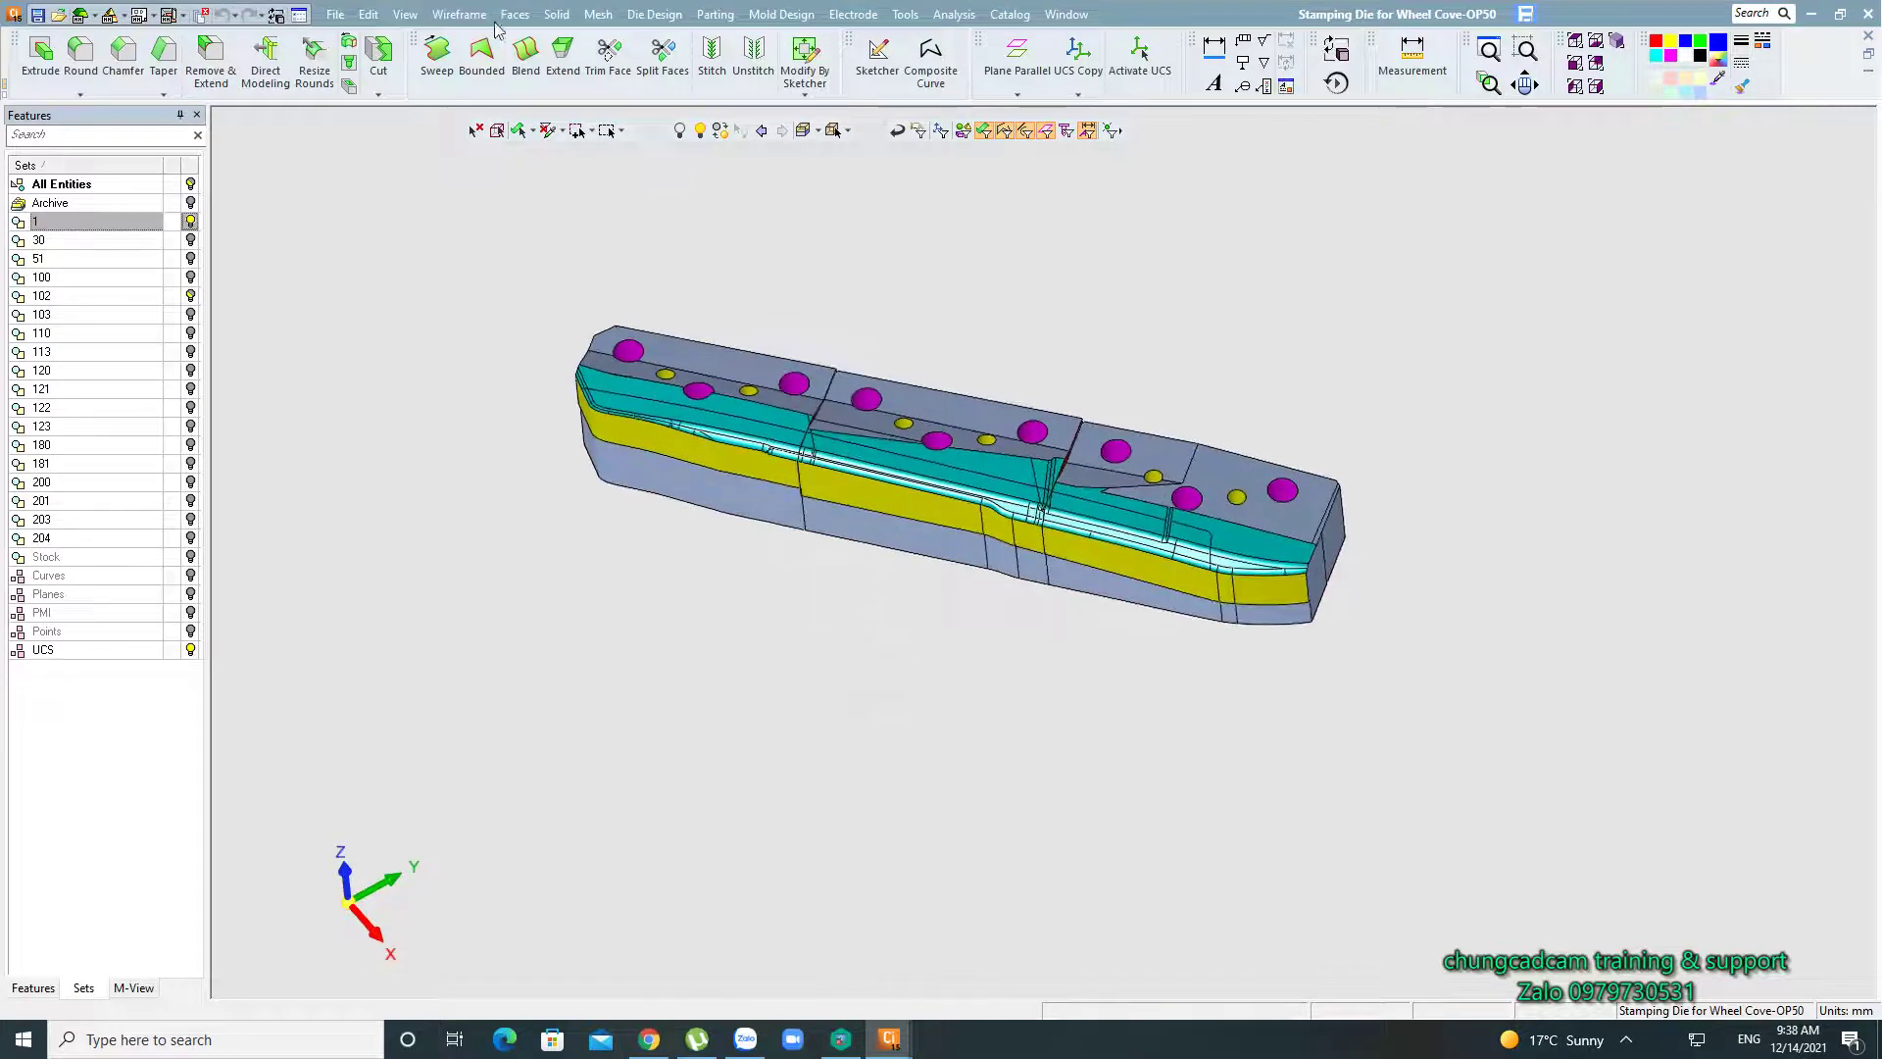
Start Solid > Stock again and expand the UCS Copy creation options.
{"action": "left_click", "coordinate": [558, 17]}
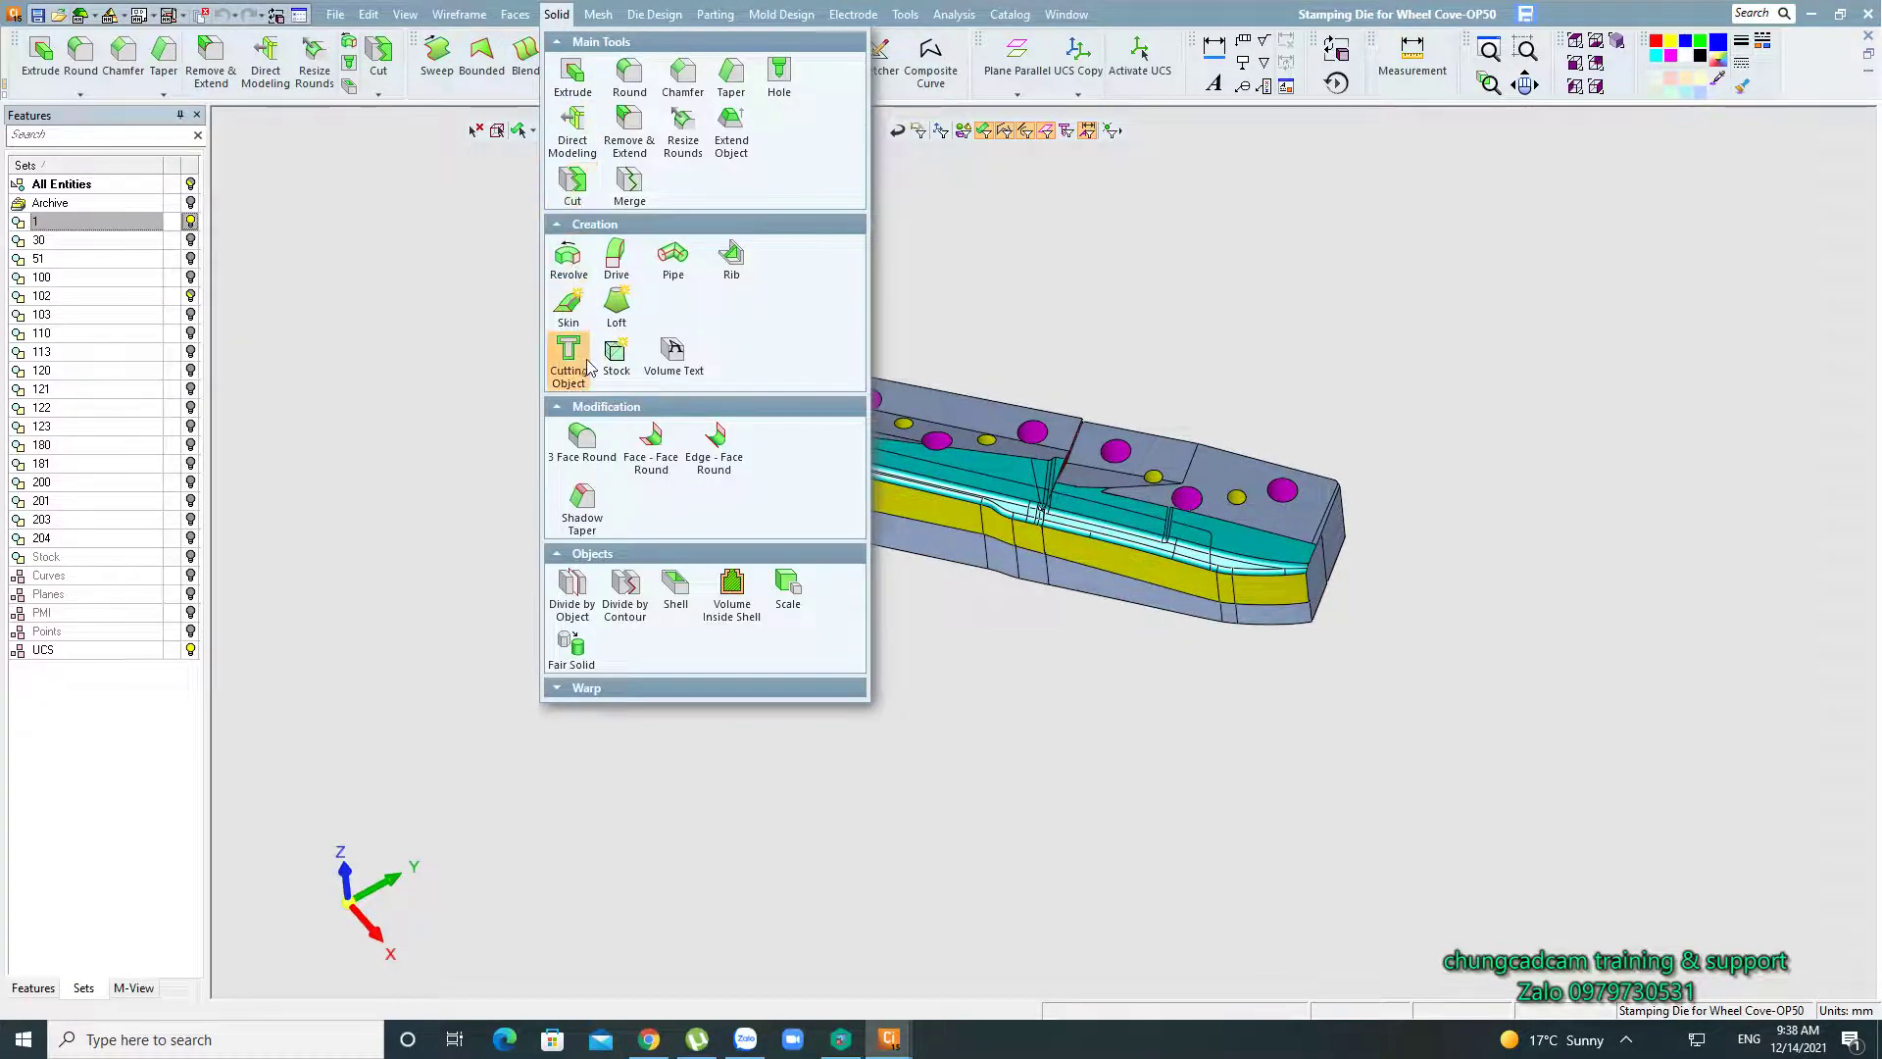
{"action": "mouse_move", "coordinate": [614, 359]}
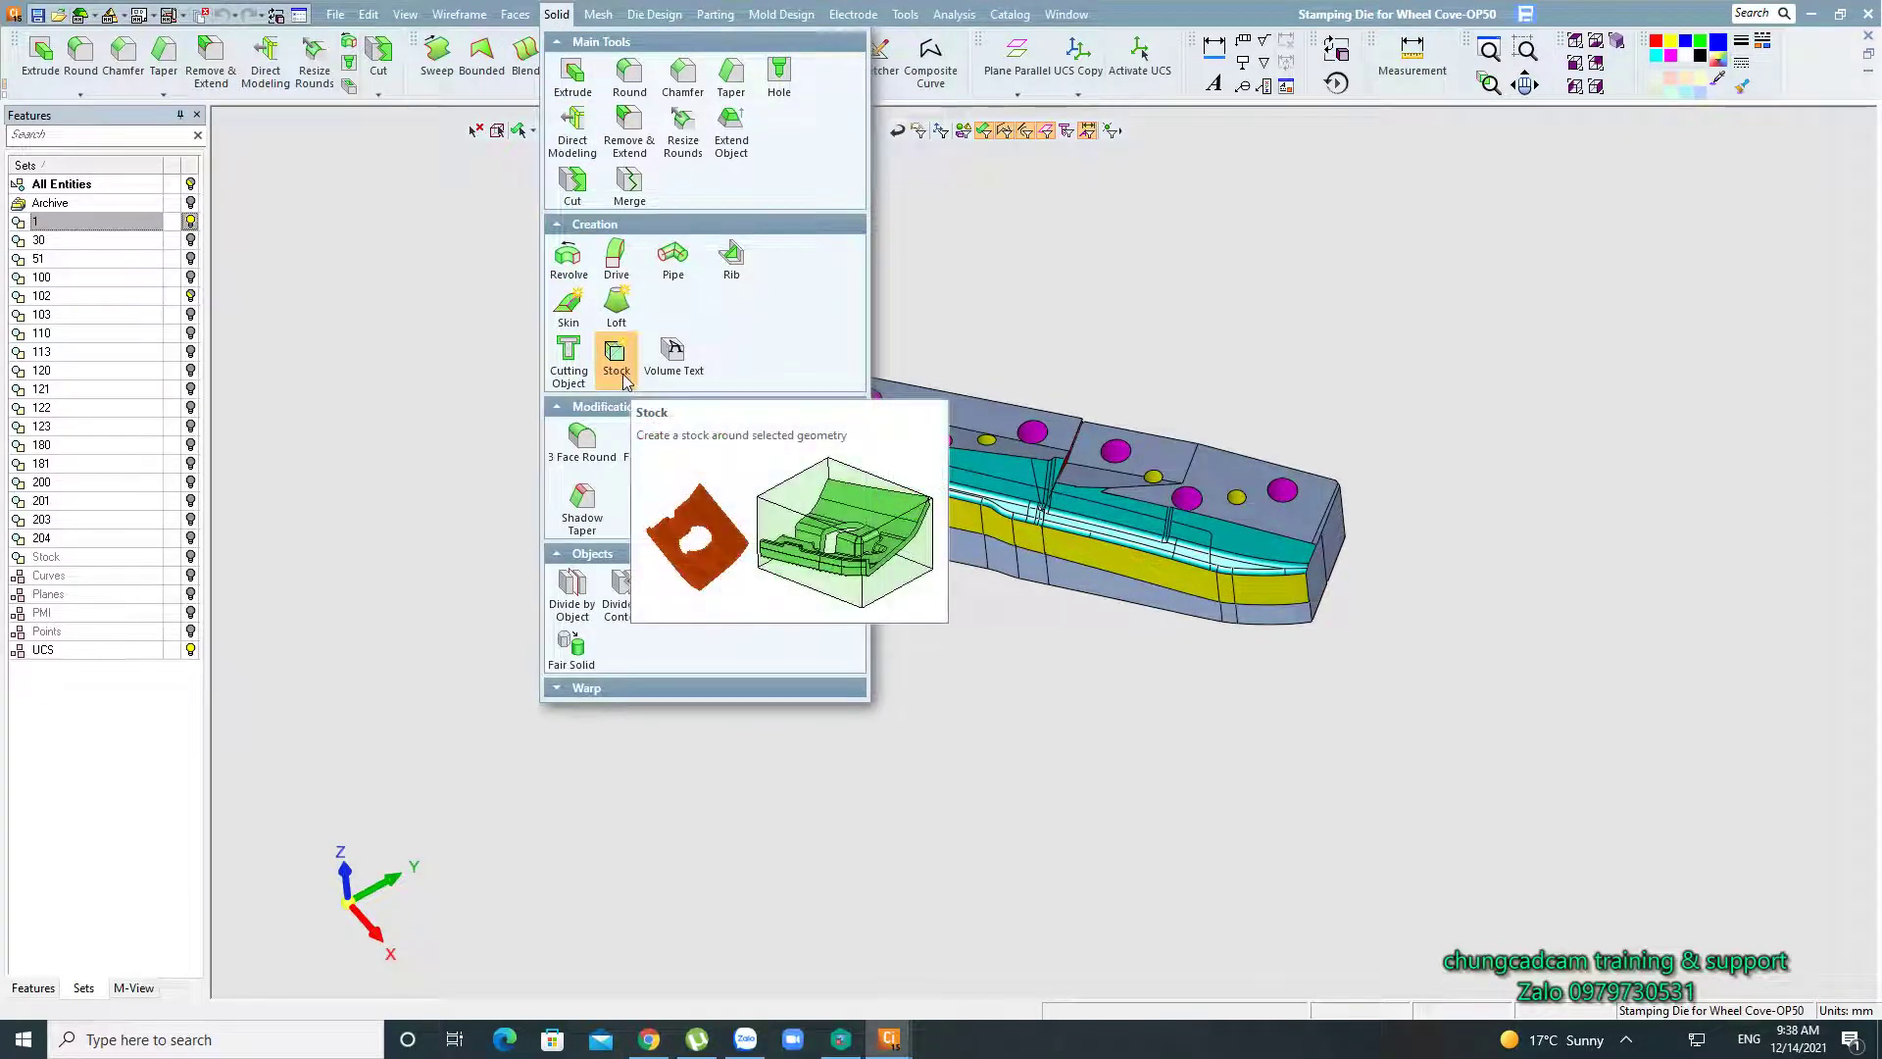
{"action": "left_click", "coordinate": [618, 358]}
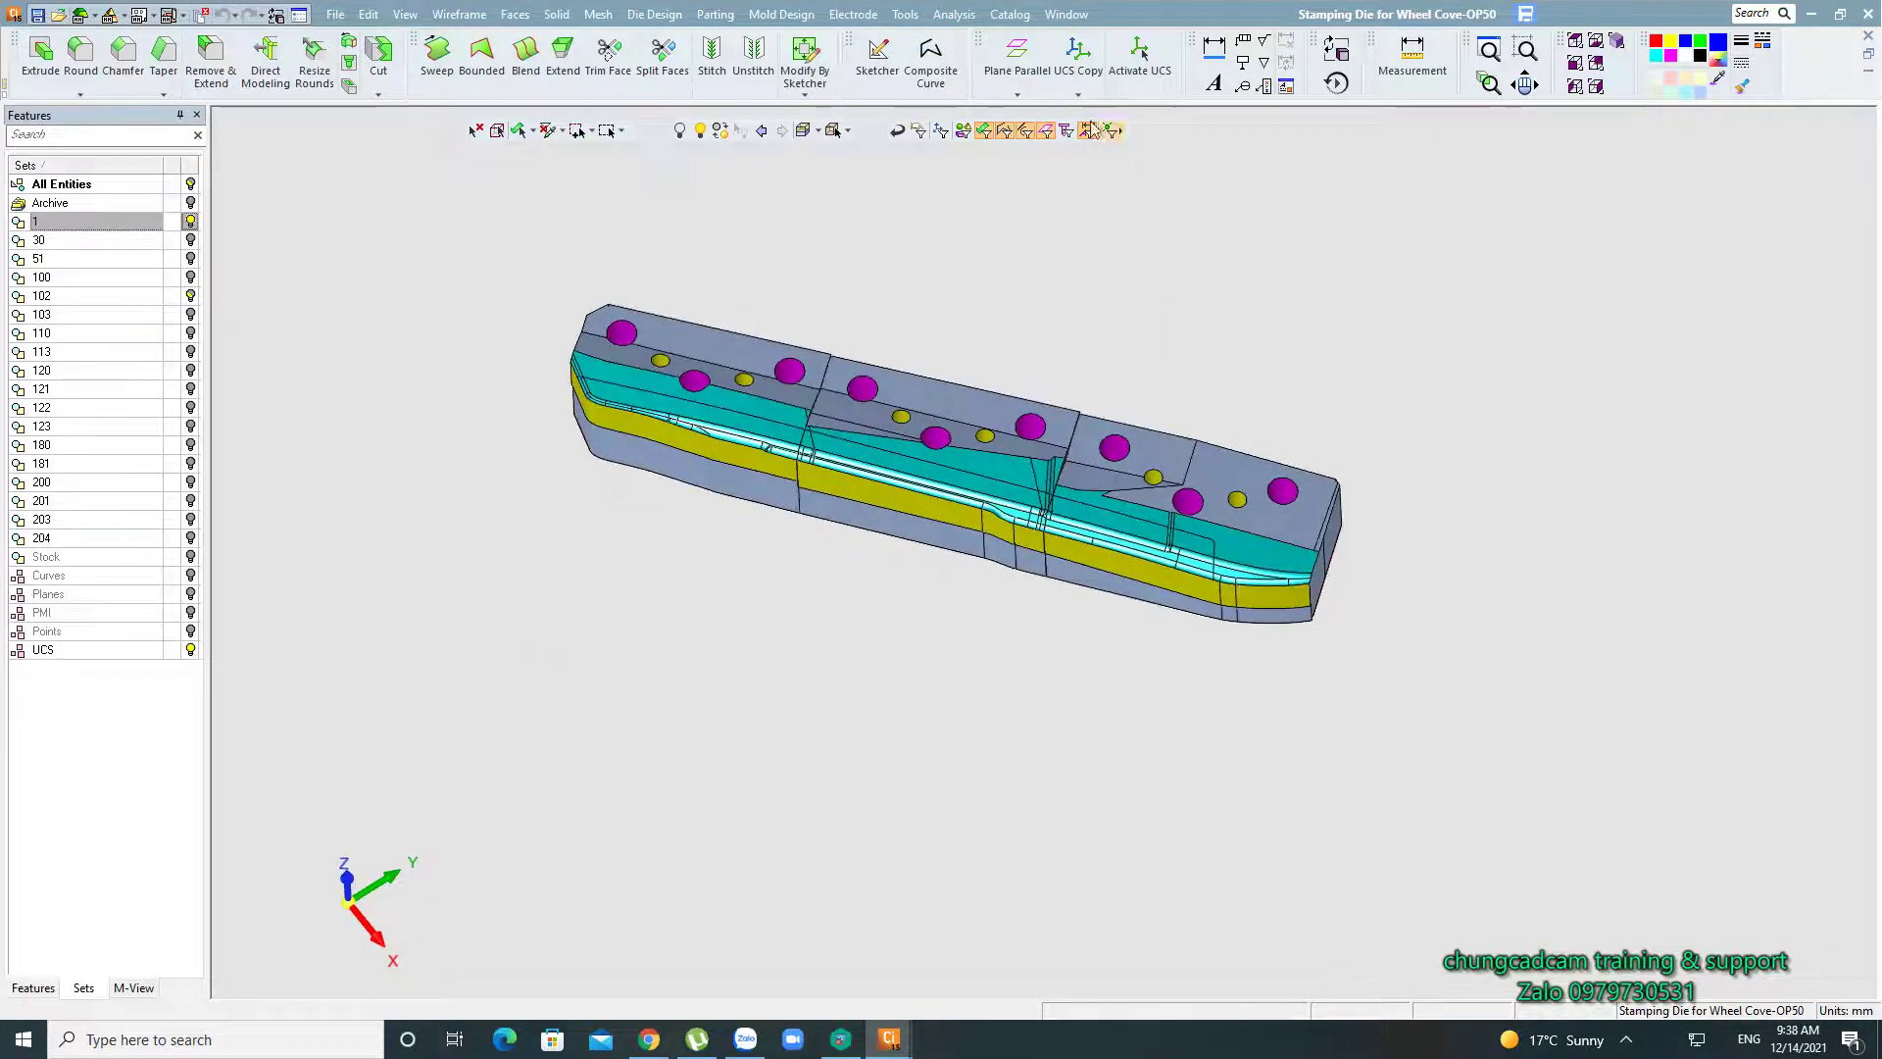
{"action": "left_click", "coordinate": [1076, 94]}
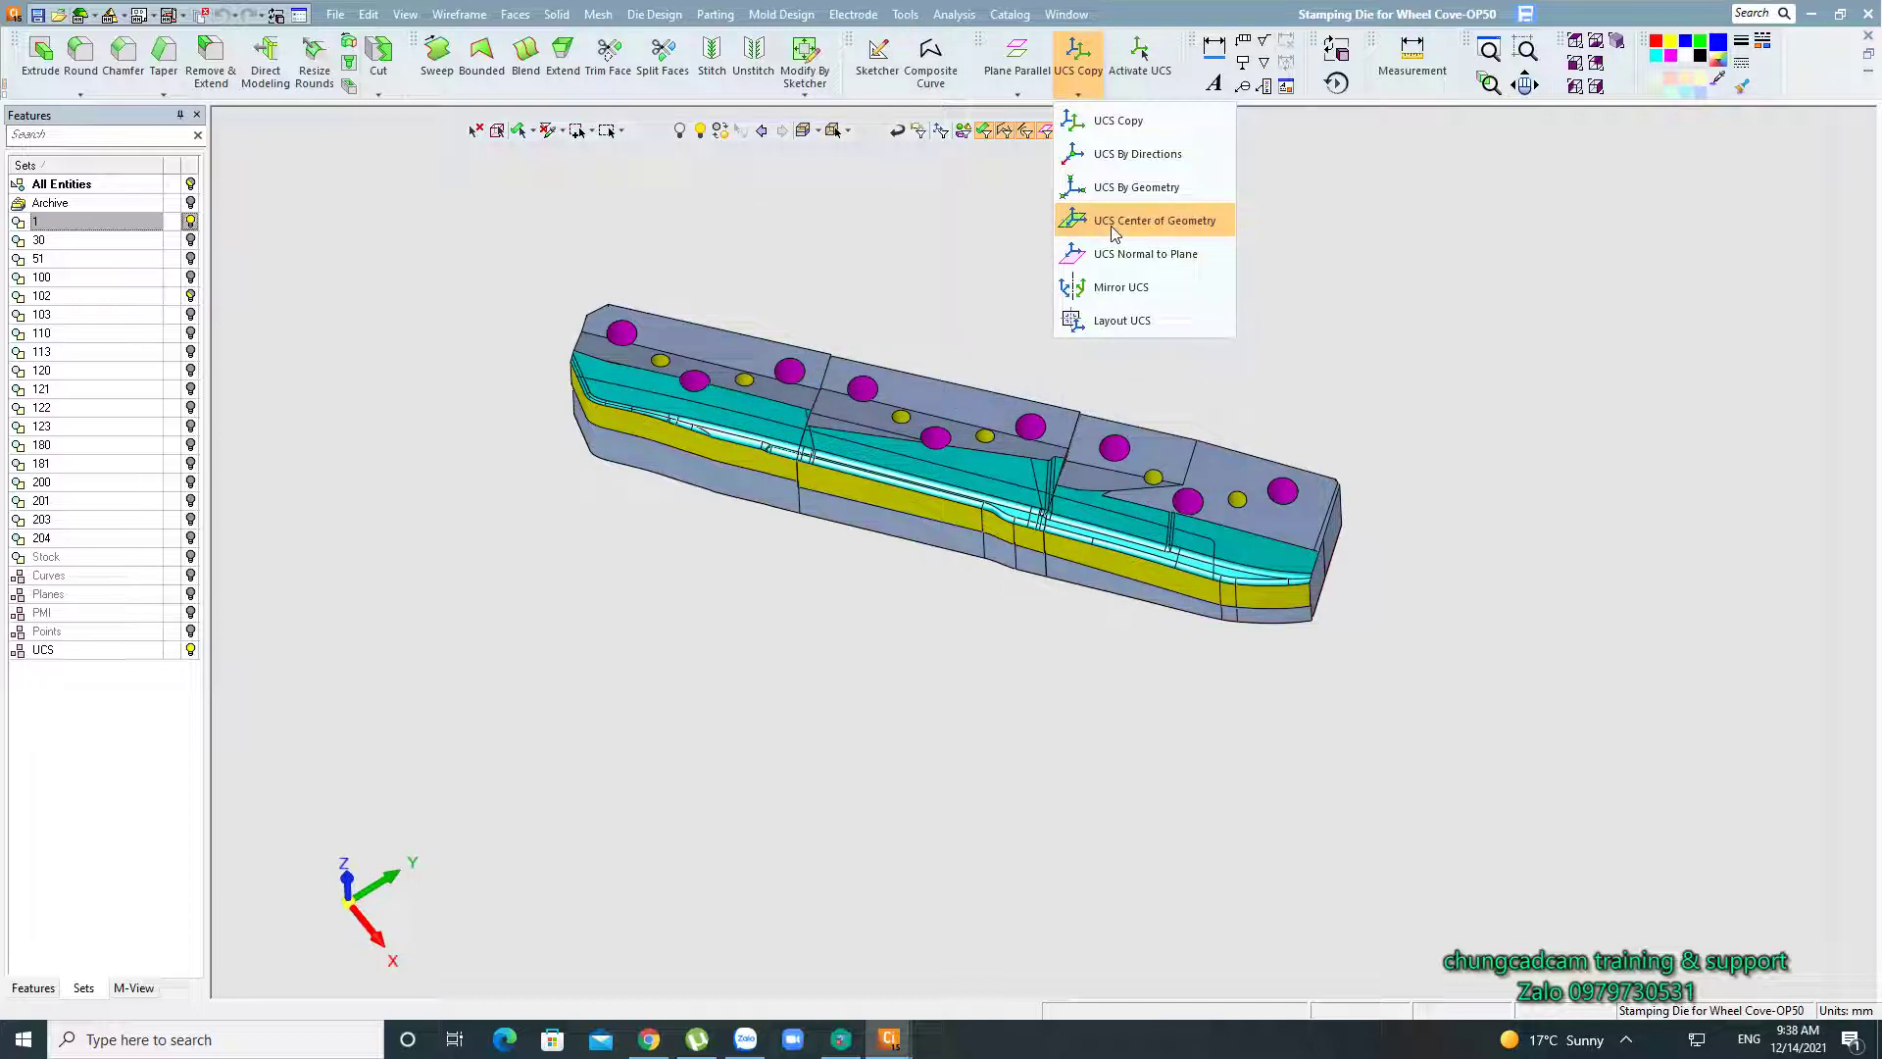
Preview a UCS at the centre of geometry of the whole box-selected die part.
{"action": "left_click", "coordinate": [1115, 233]}
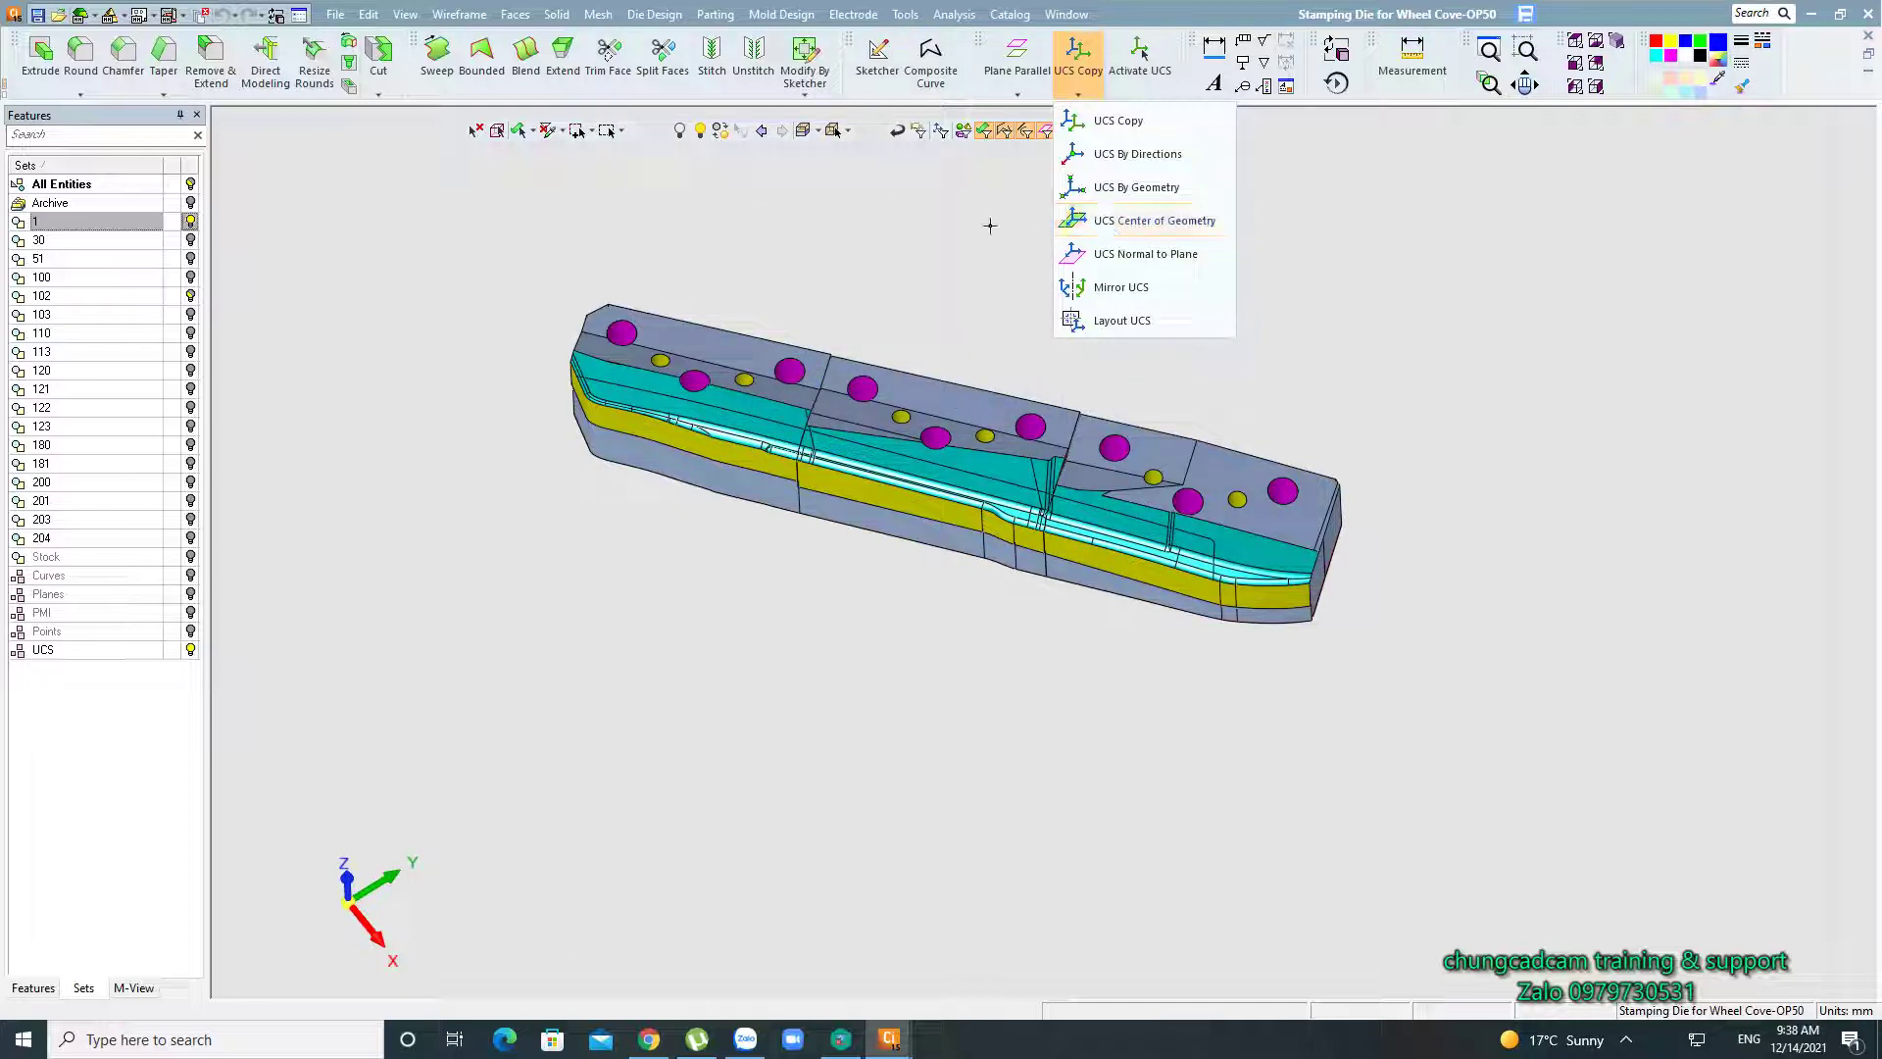
{"action": "left_click", "coordinate": [1127, 227]}
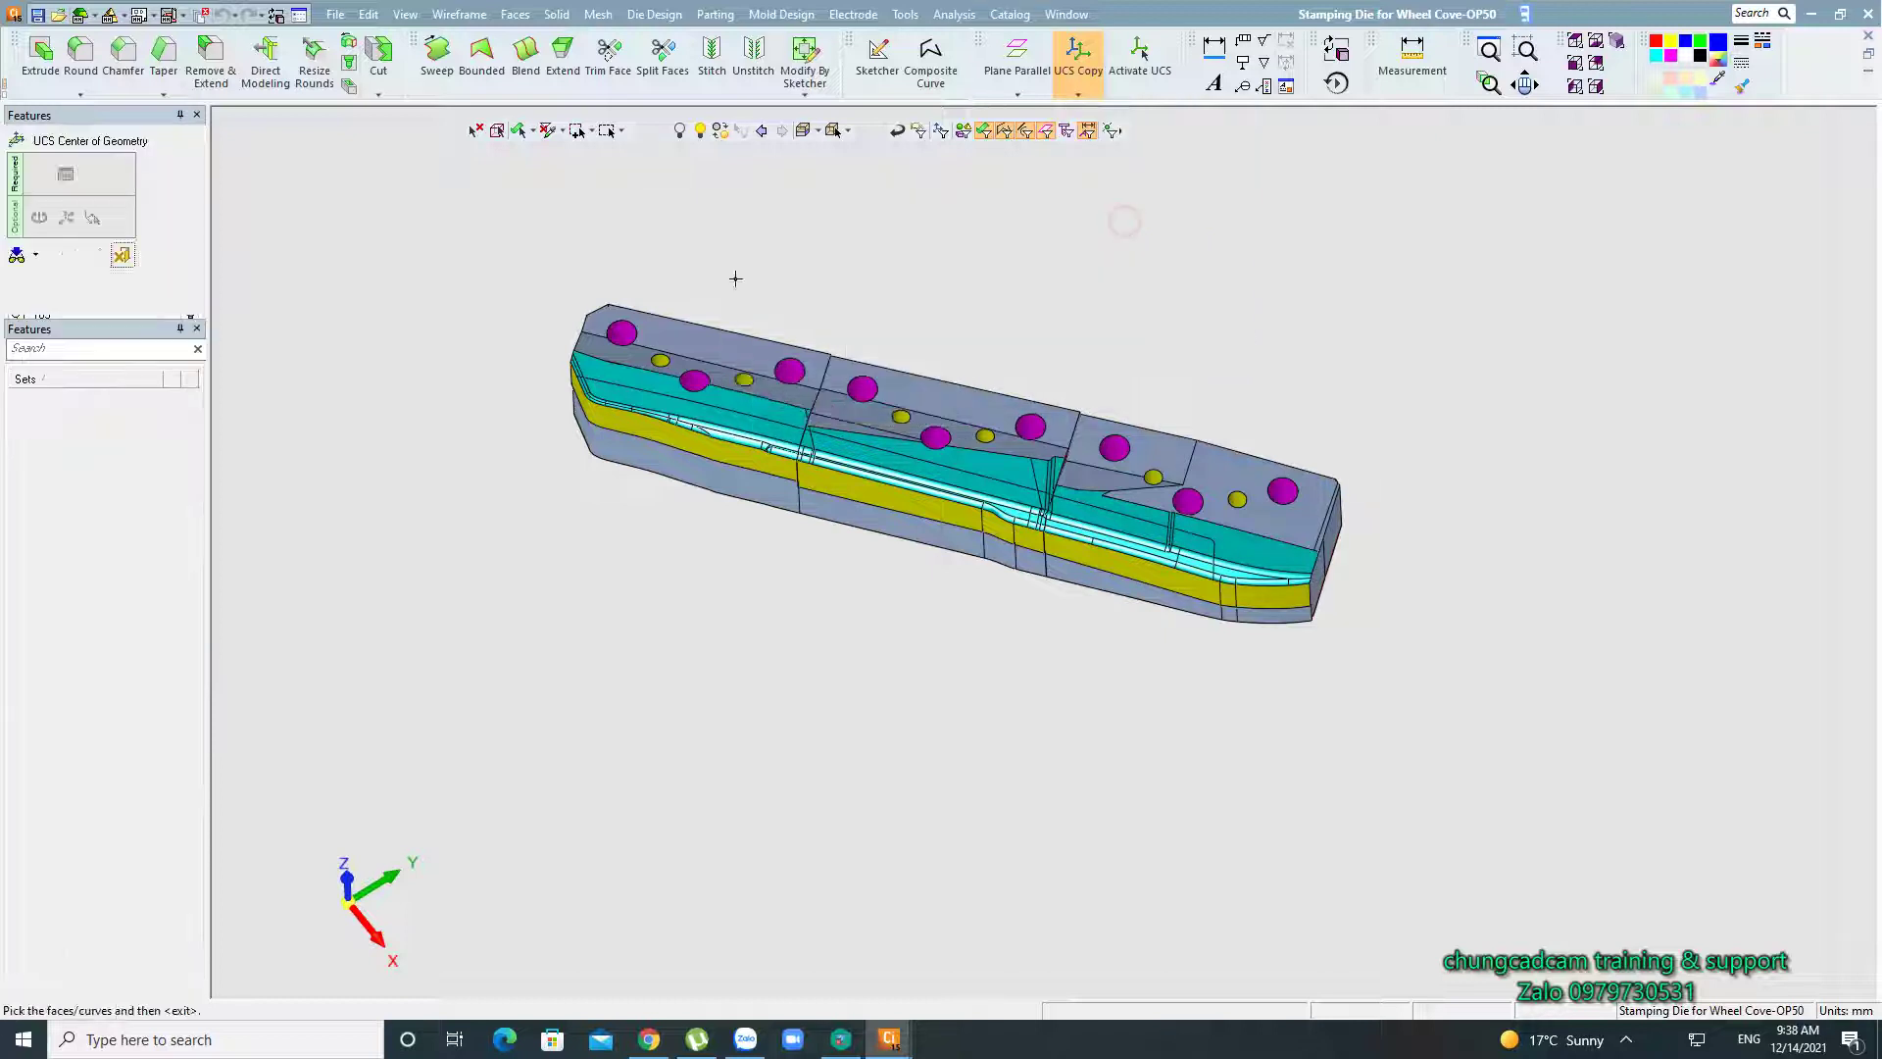
{"action": "left_click_drag", "start_coordinate": [395, 270], "coordinate": [1567, 784]}
{"action": "middle_click", "coordinate": [1462, 697]}
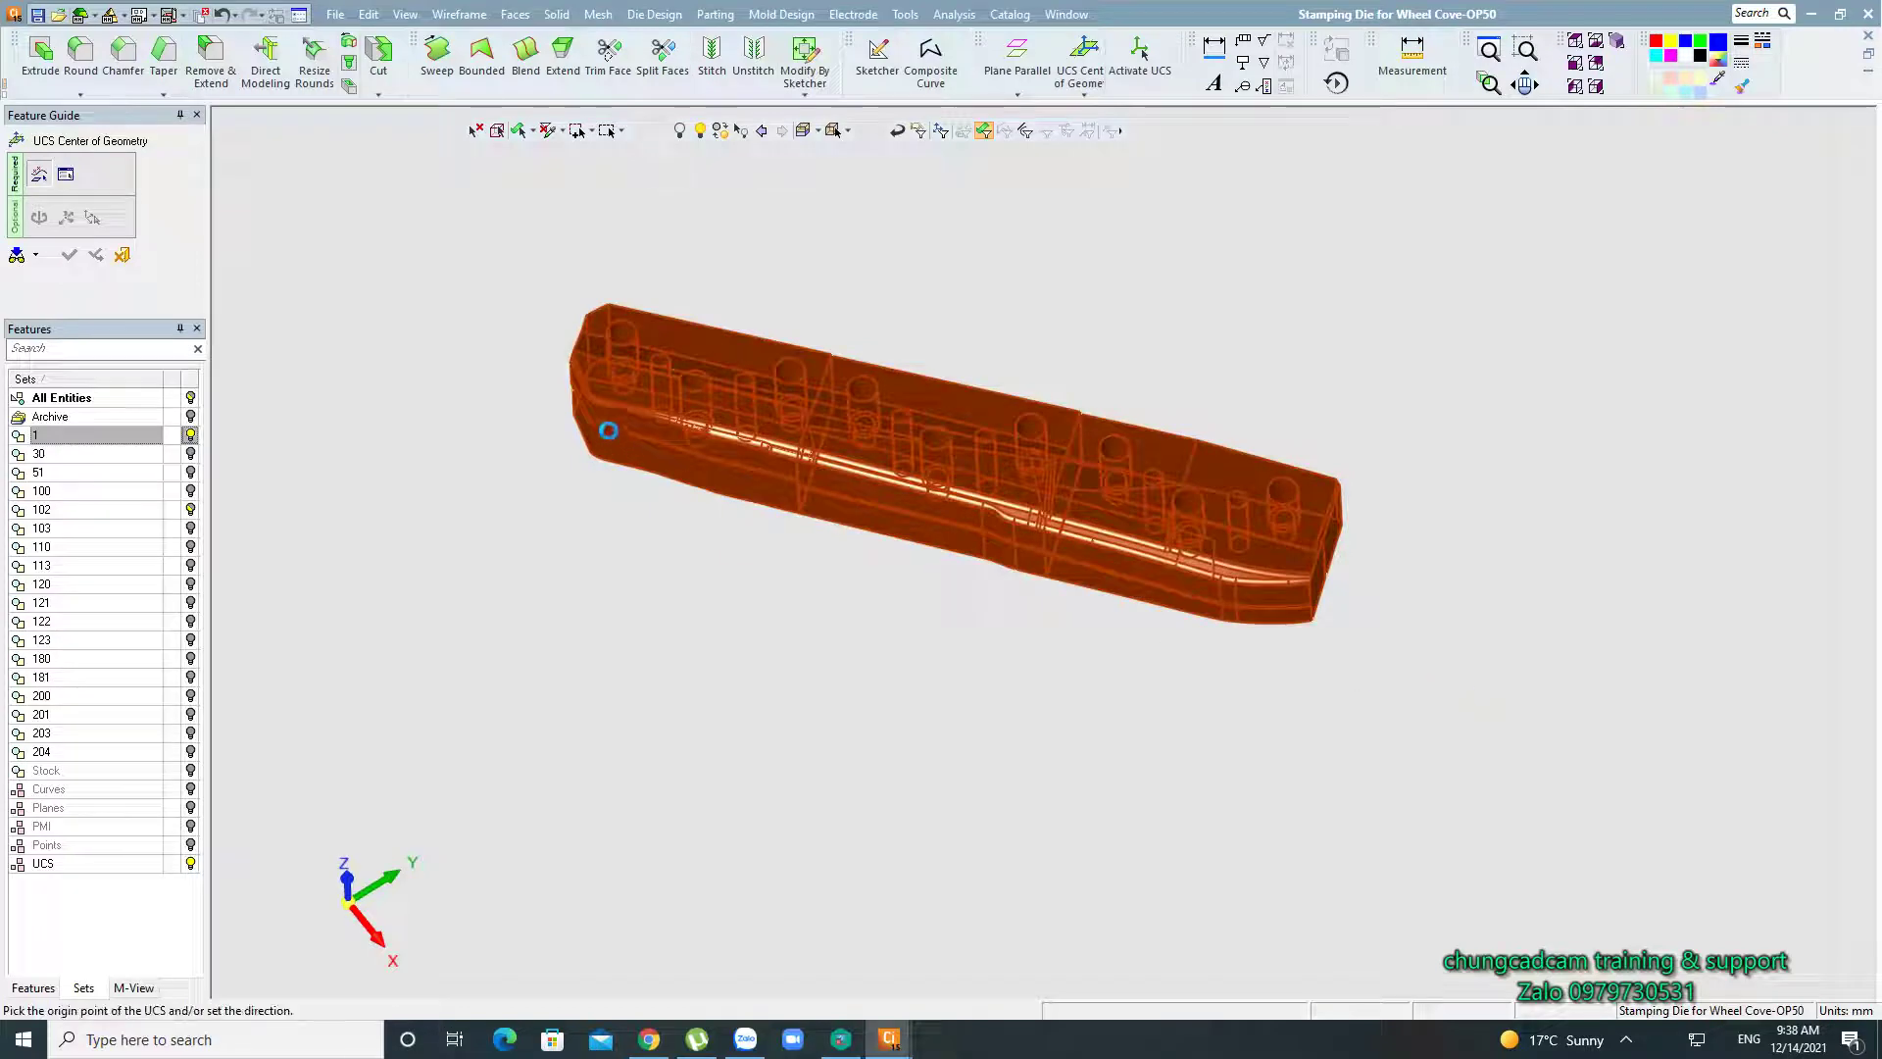
Inspect the centred UCS preview from top, oblique and underside views, then close the tool.
{"action": "mouse_move", "coordinate": [1000, 613]}
{"action": "middle_mouse_down"}
{"action": "mouse_move", "coordinate": [1051, 659]}
{"action": "mouse_move", "coordinate": [1075, 652]}
{"action": "mouse_move", "coordinate": [1030, 677]}
{"action": "mouse_move", "coordinate": [987, 670]}
{"action": "mouse_move", "coordinate": [1089, 660]}
{"action": "mouse_move", "coordinate": [1020, 637]}
{"action": "middle_mouse_up"}
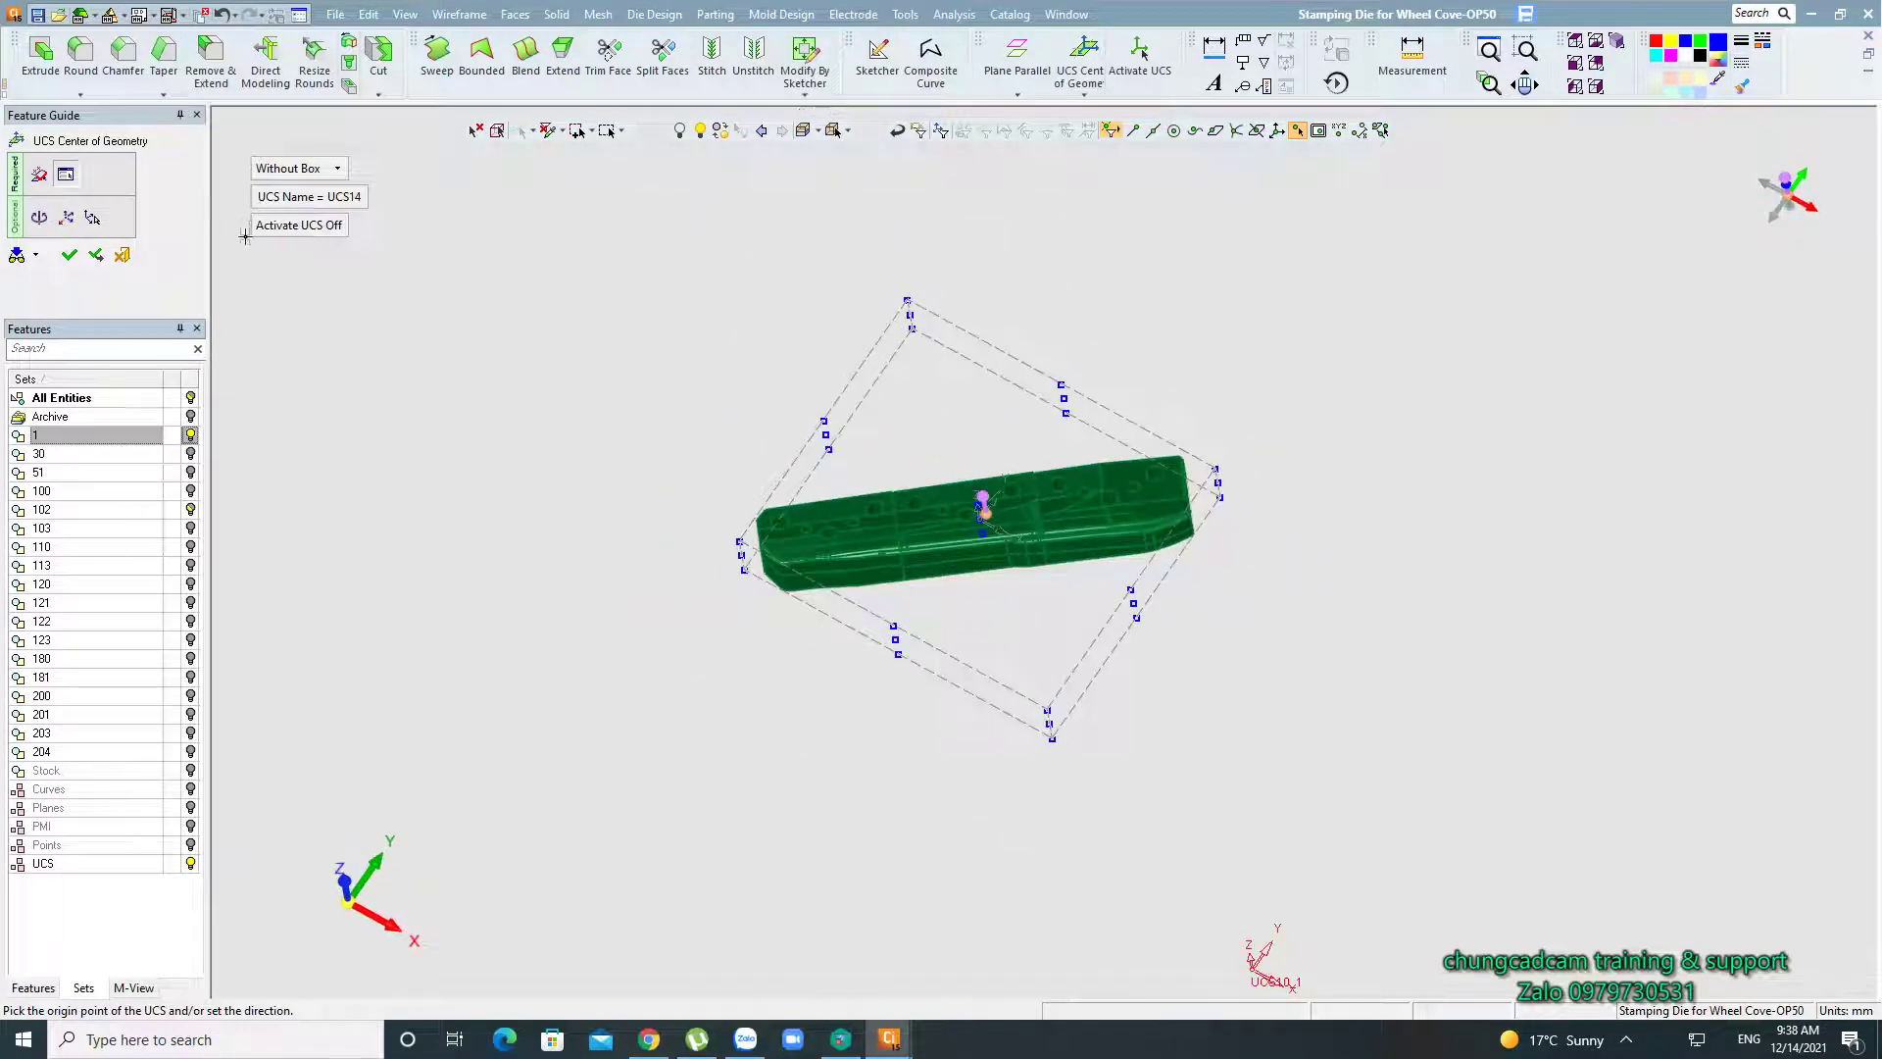
{"action": "left_click", "coordinate": [350, 884]}
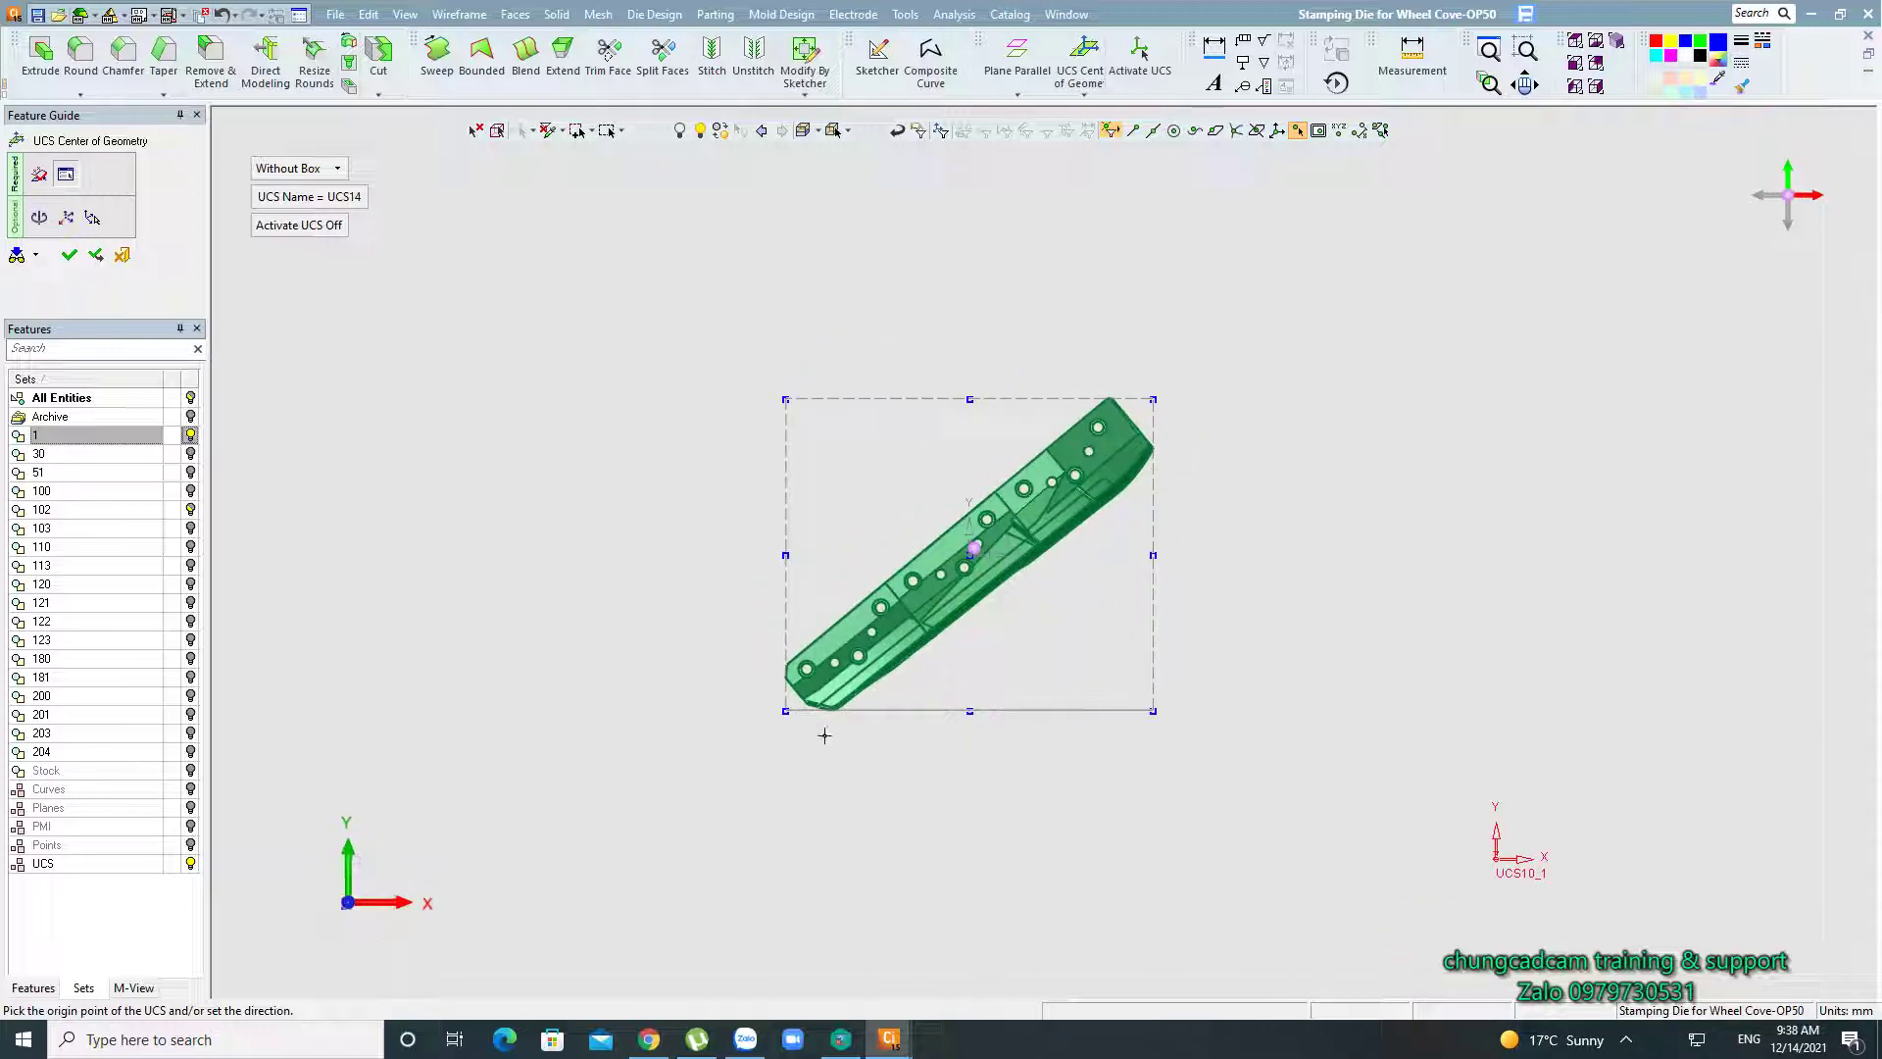
{"action": "mouse_move", "coordinate": [726, 715]}
{"action": "middle_mouse_down"}
{"action": "mouse_move", "coordinate": [769, 588]}
{"action": "mouse_move", "coordinate": [672, 555]}
{"action": "middle_mouse_up"}
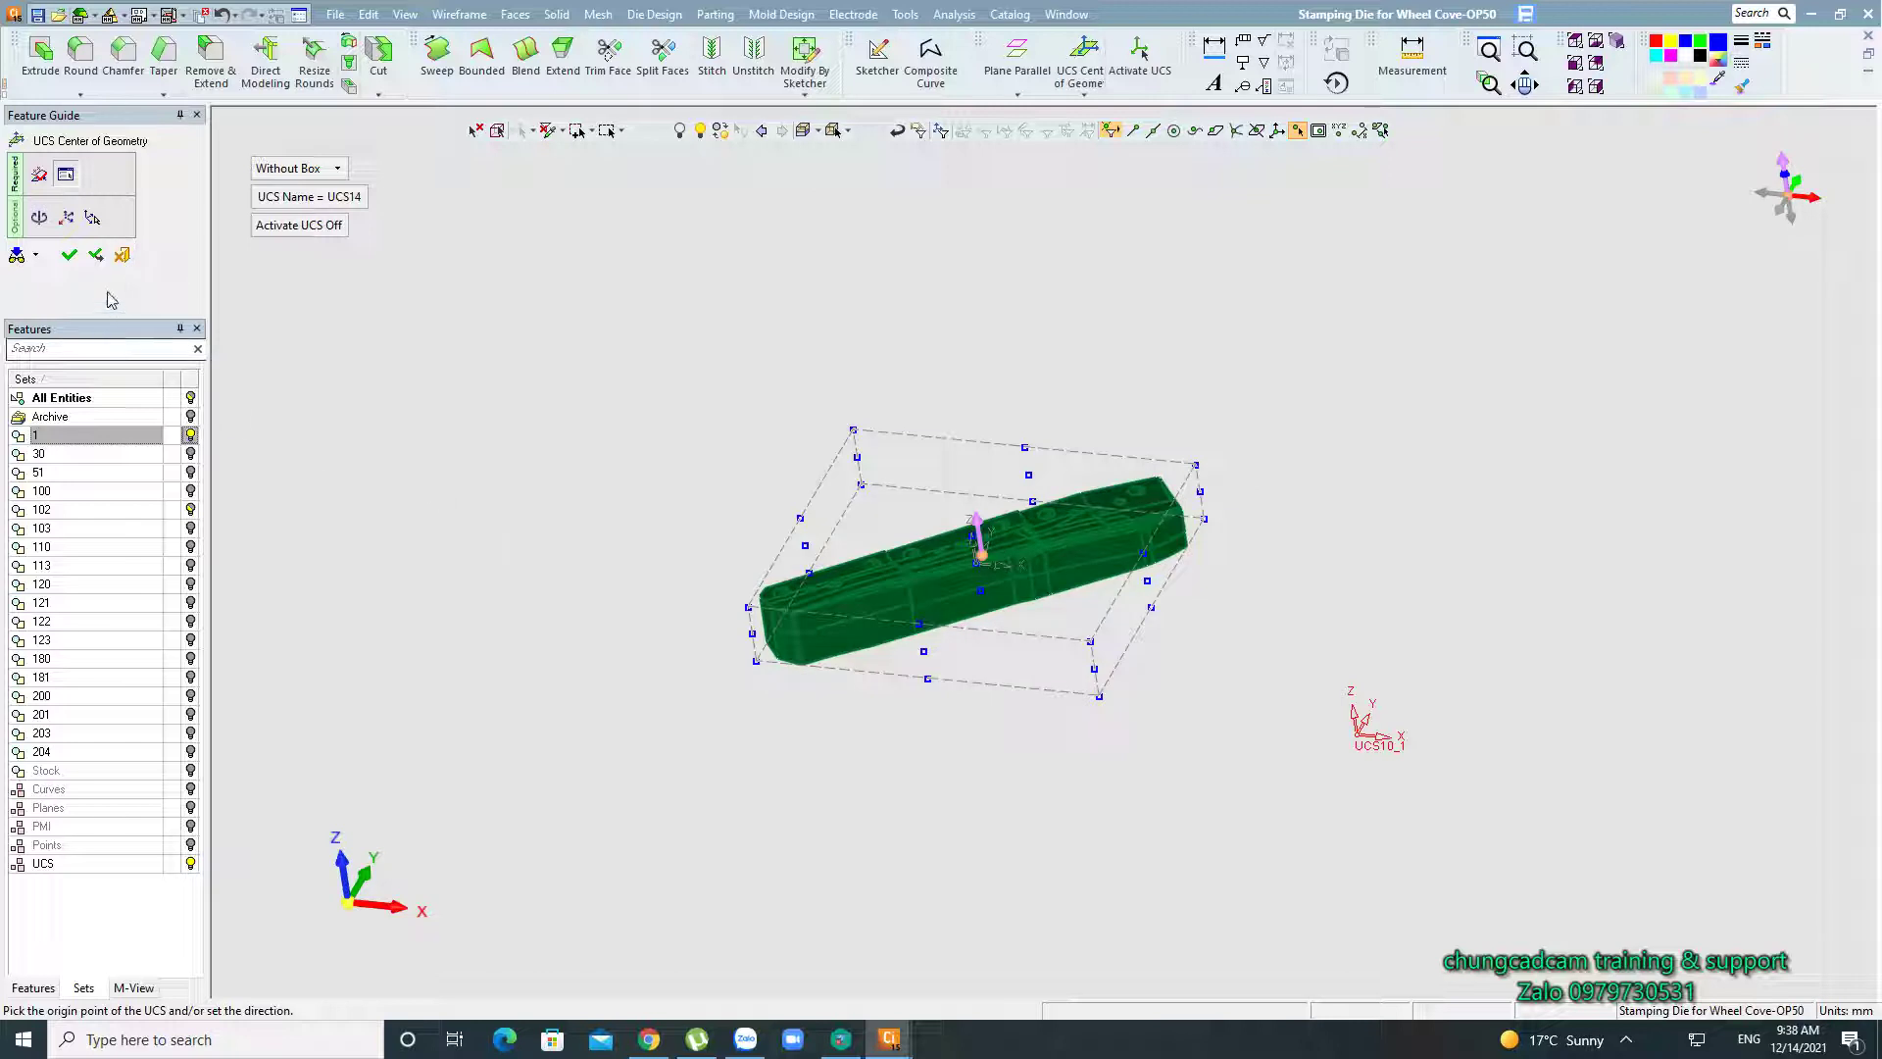
{"action": "mouse_move", "coordinate": [483, 437]}
{"action": "middle_mouse_down"}
{"action": "mouse_move", "coordinate": [513, 668]}
{"action": "mouse_move", "coordinate": [509, 539]}
{"action": "mouse_move", "coordinate": [915, 566]}
{"action": "middle_mouse_up"}
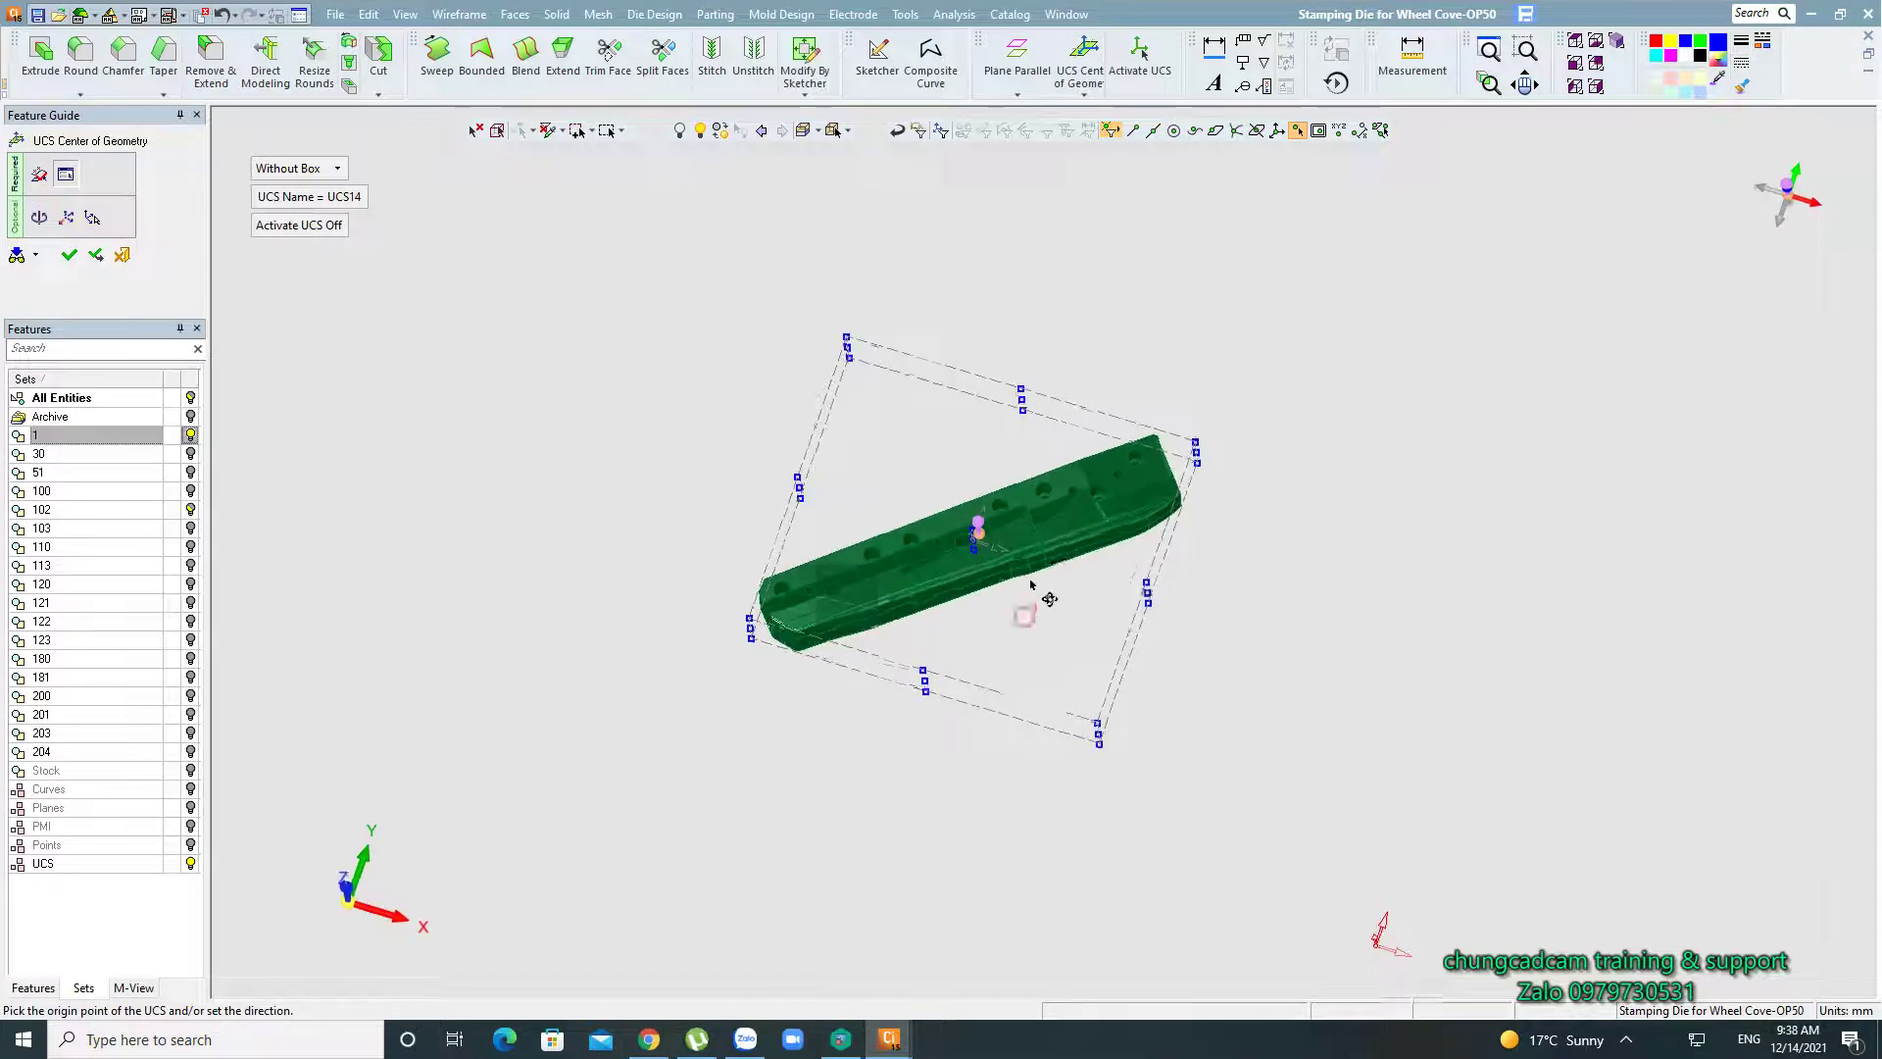
{"action": "mouse_move", "coordinate": [1029, 593]}
{"action": "middle_mouse_down"}
{"action": "mouse_move", "coordinate": [1144, 524]}
{"action": "mouse_move", "coordinate": [1026, 647]}
{"action": "mouse_move", "coordinate": [1016, 620]}
{"action": "mouse_move", "coordinate": [1588, 897]}
{"action": "mouse_move", "coordinate": [1567, 797]}
{"action": "mouse_move", "coordinate": [770, 379]}
{"action": "mouse_move", "coordinate": [721, 525]}
{"action": "mouse_move", "coordinate": [843, 481]}
{"action": "middle_mouse_up"}
{"action": "scroll", "coordinate": [1016, 620], "scroll_direction": "up", "scroll_amount": 2}
{"action": "scroll", "coordinate": [1156, 760], "scroll_direction": "down", "scroll_amount": 2}
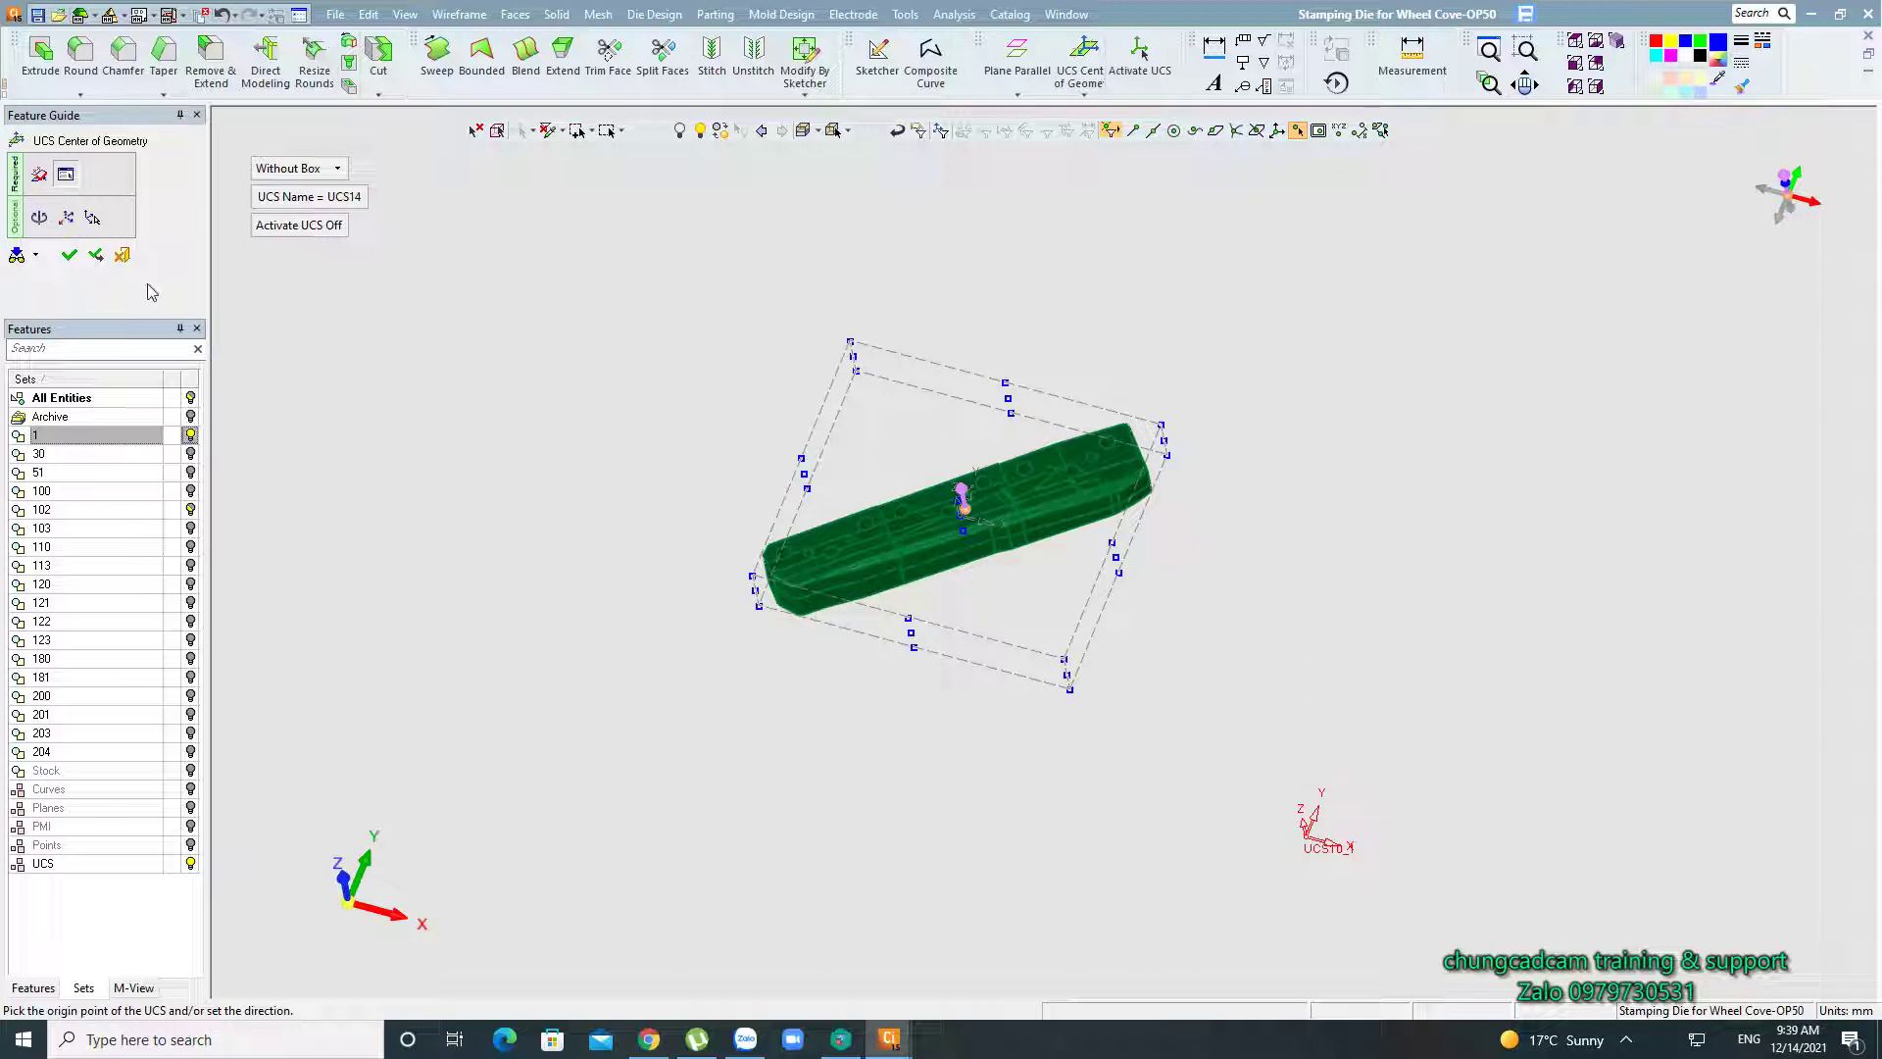
{"action": "left_click", "coordinate": [122, 255]}
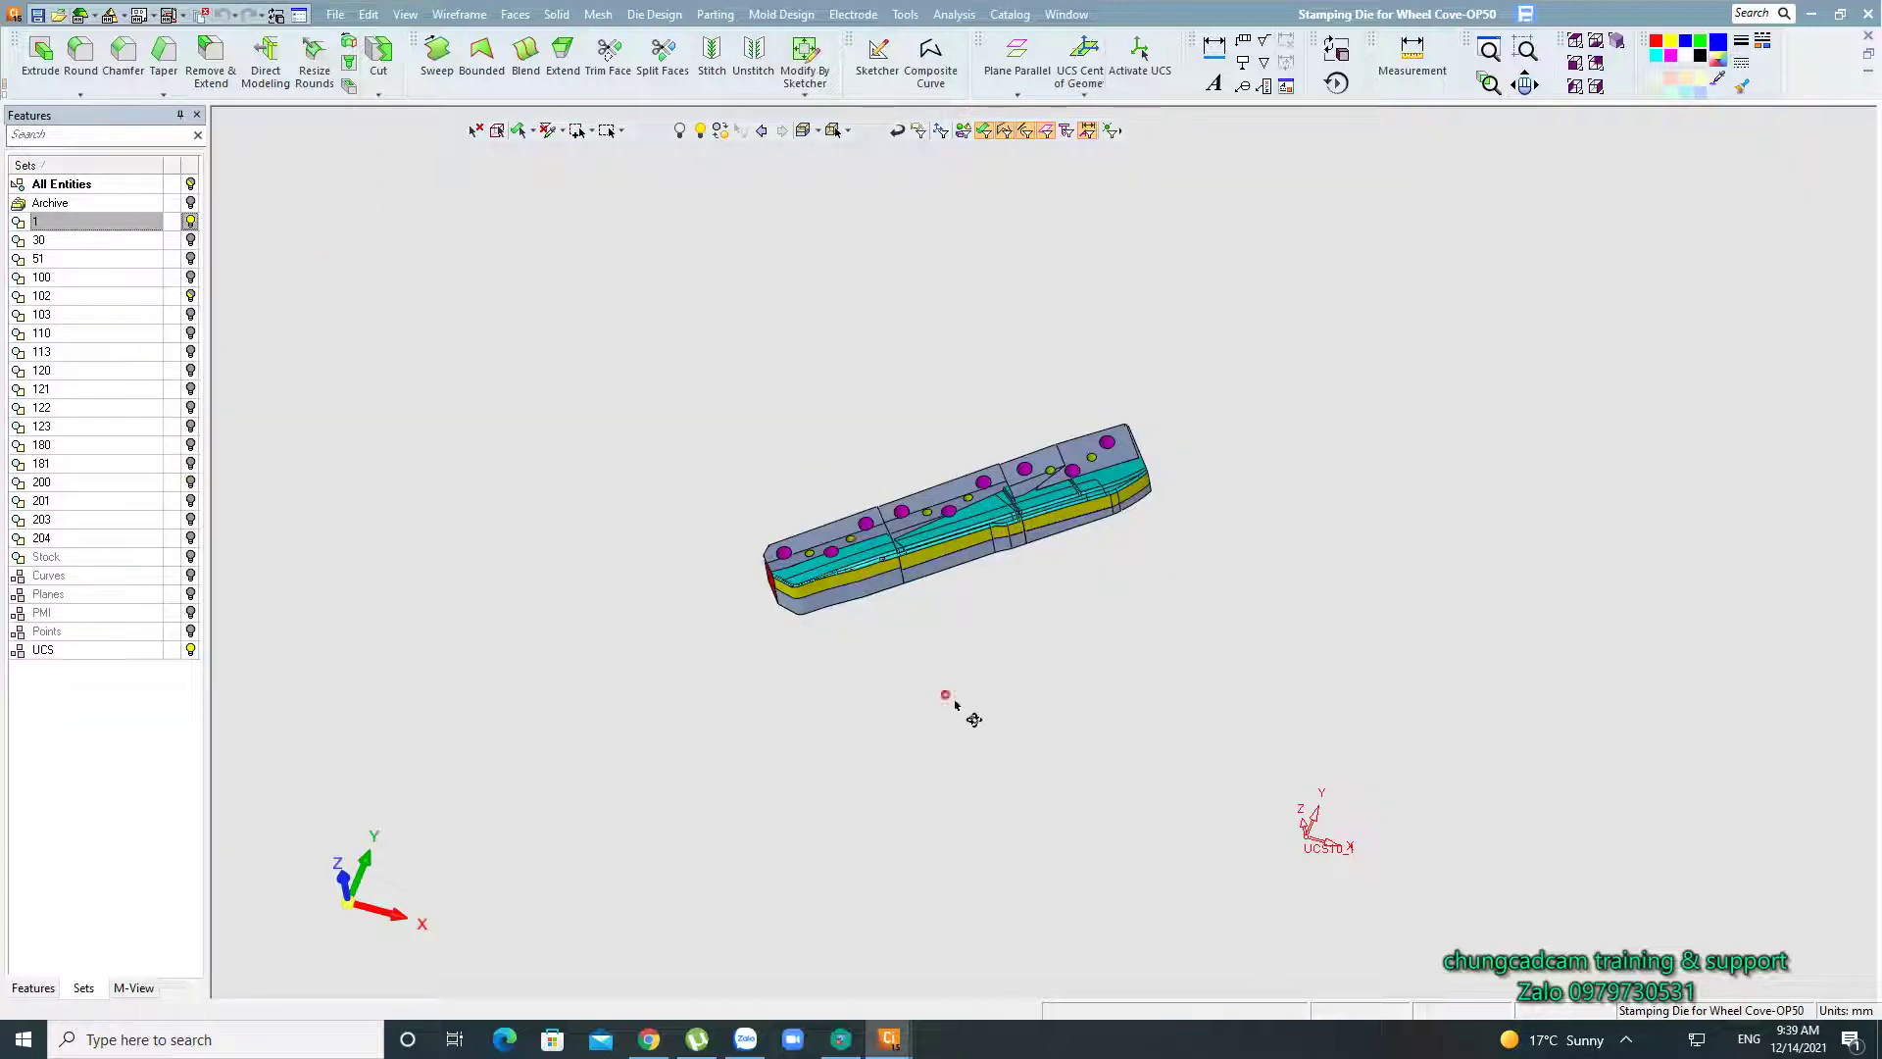
Orbit the shaded die part through a preset view and several tilts to reorient it.
{"action": "mouse_move", "coordinate": [956, 704]}
{"action": "middle_mouse_down"}
{"action": "mouse_move", "coordinate": [995, 782]}
{"action": "mouse_move", "coordinate": [863, 618]}
{"action": "mouse_move", "coordinate": [862, 533]}
{"action": "middle_mouse_up"}
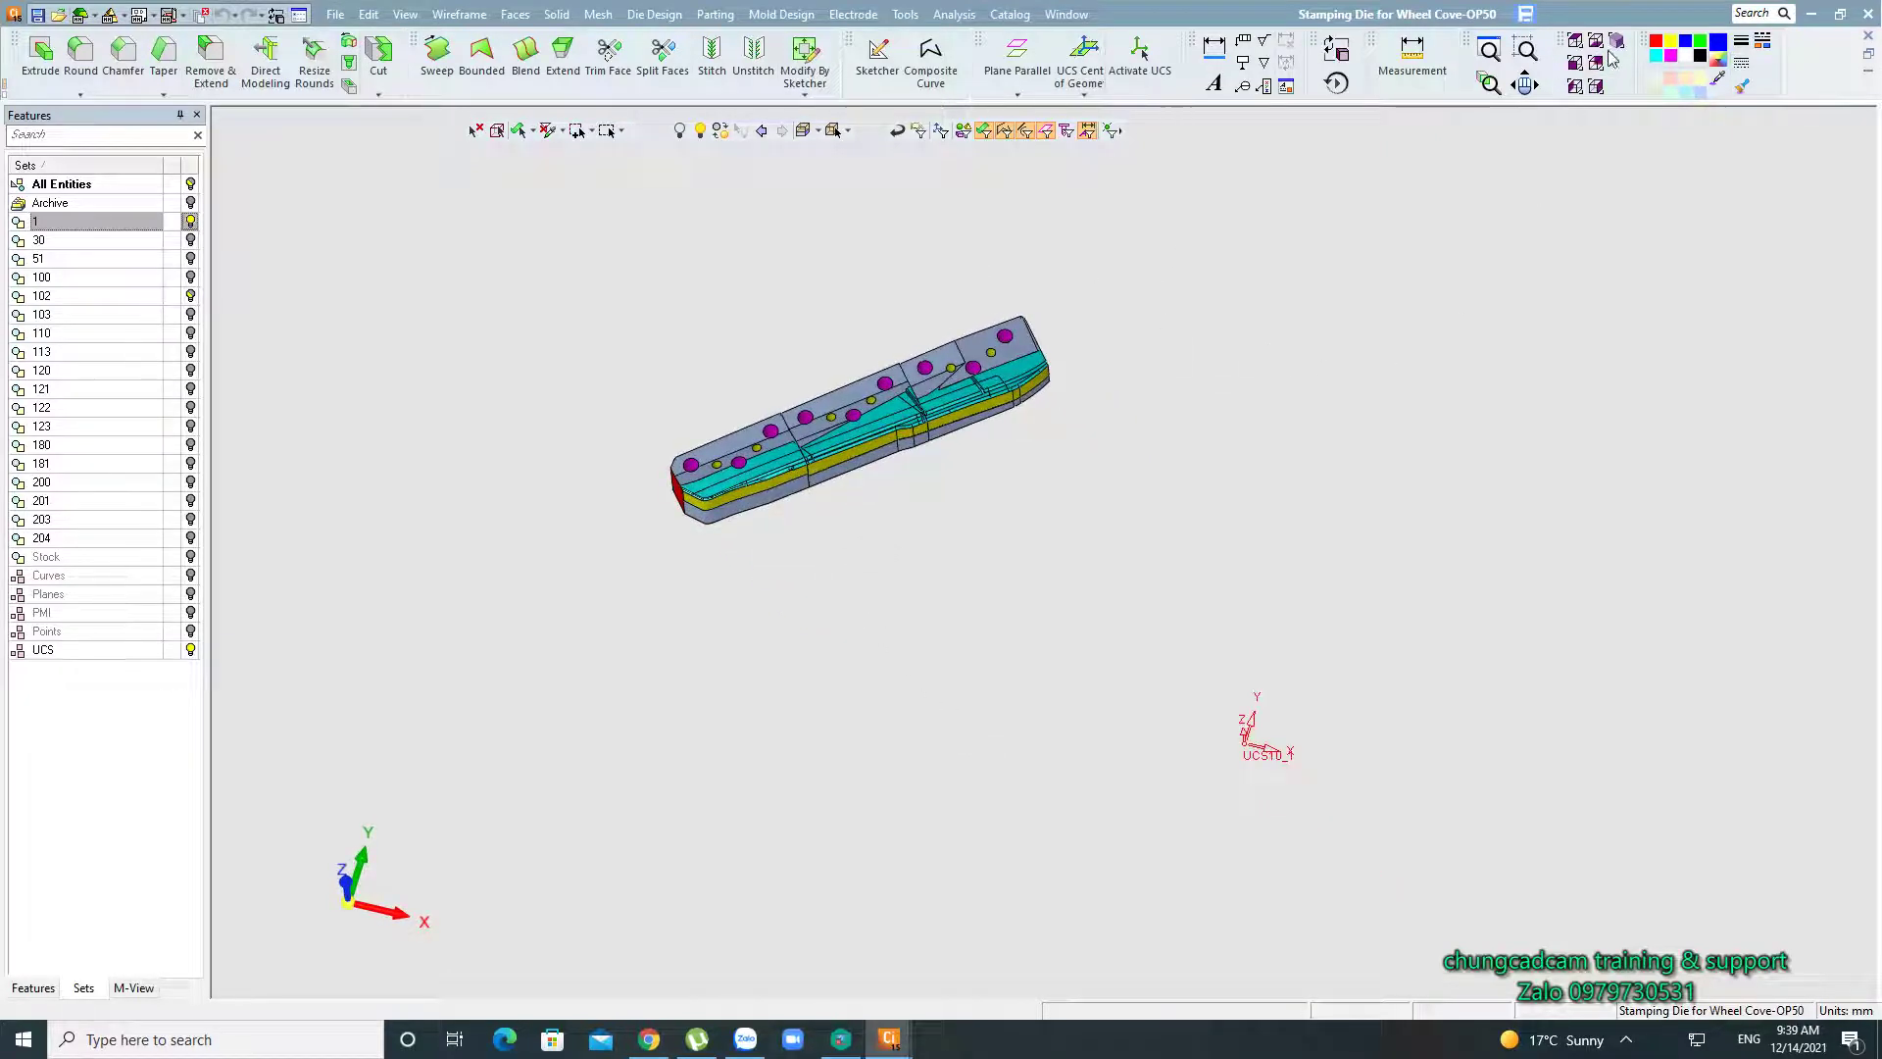
{"action": "left_click", "coordinate": [1575, 62]}
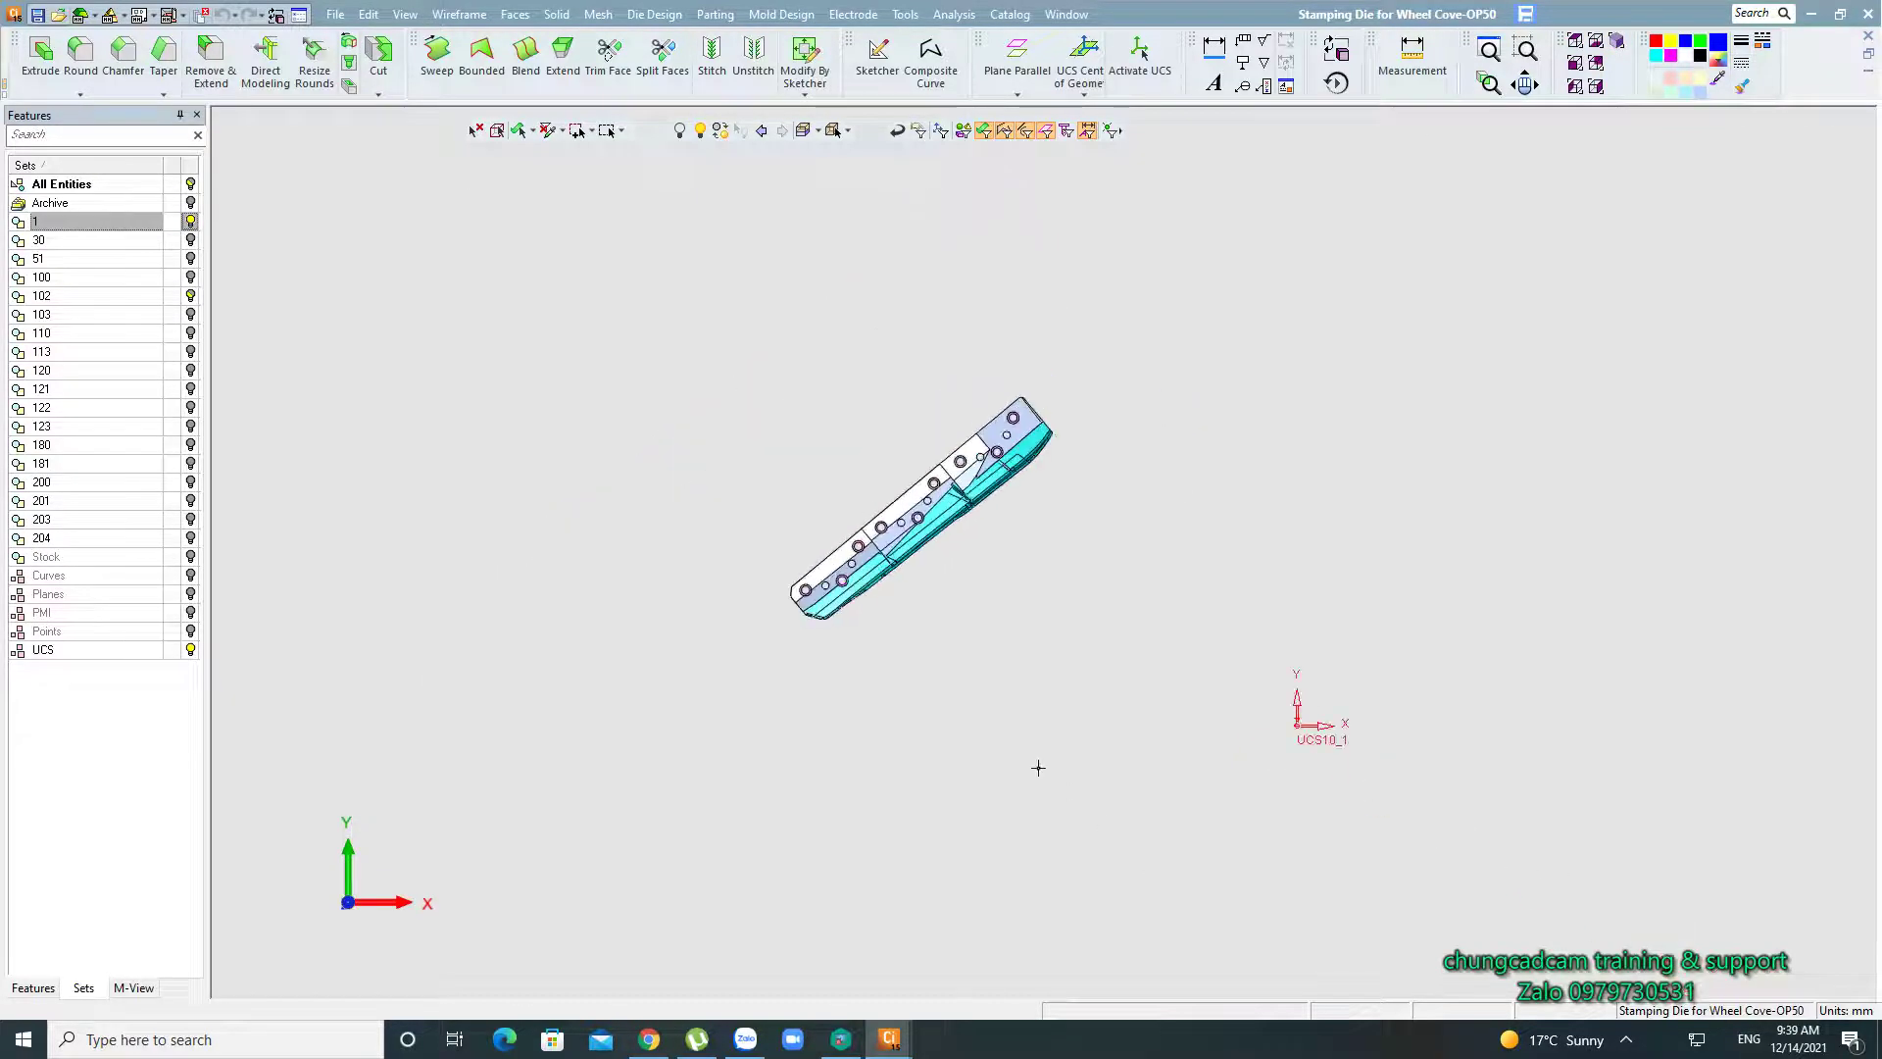
{"action": "middle_click_drag", "start_coordinate": [1020, 700], "coordinate": [987, 550]}
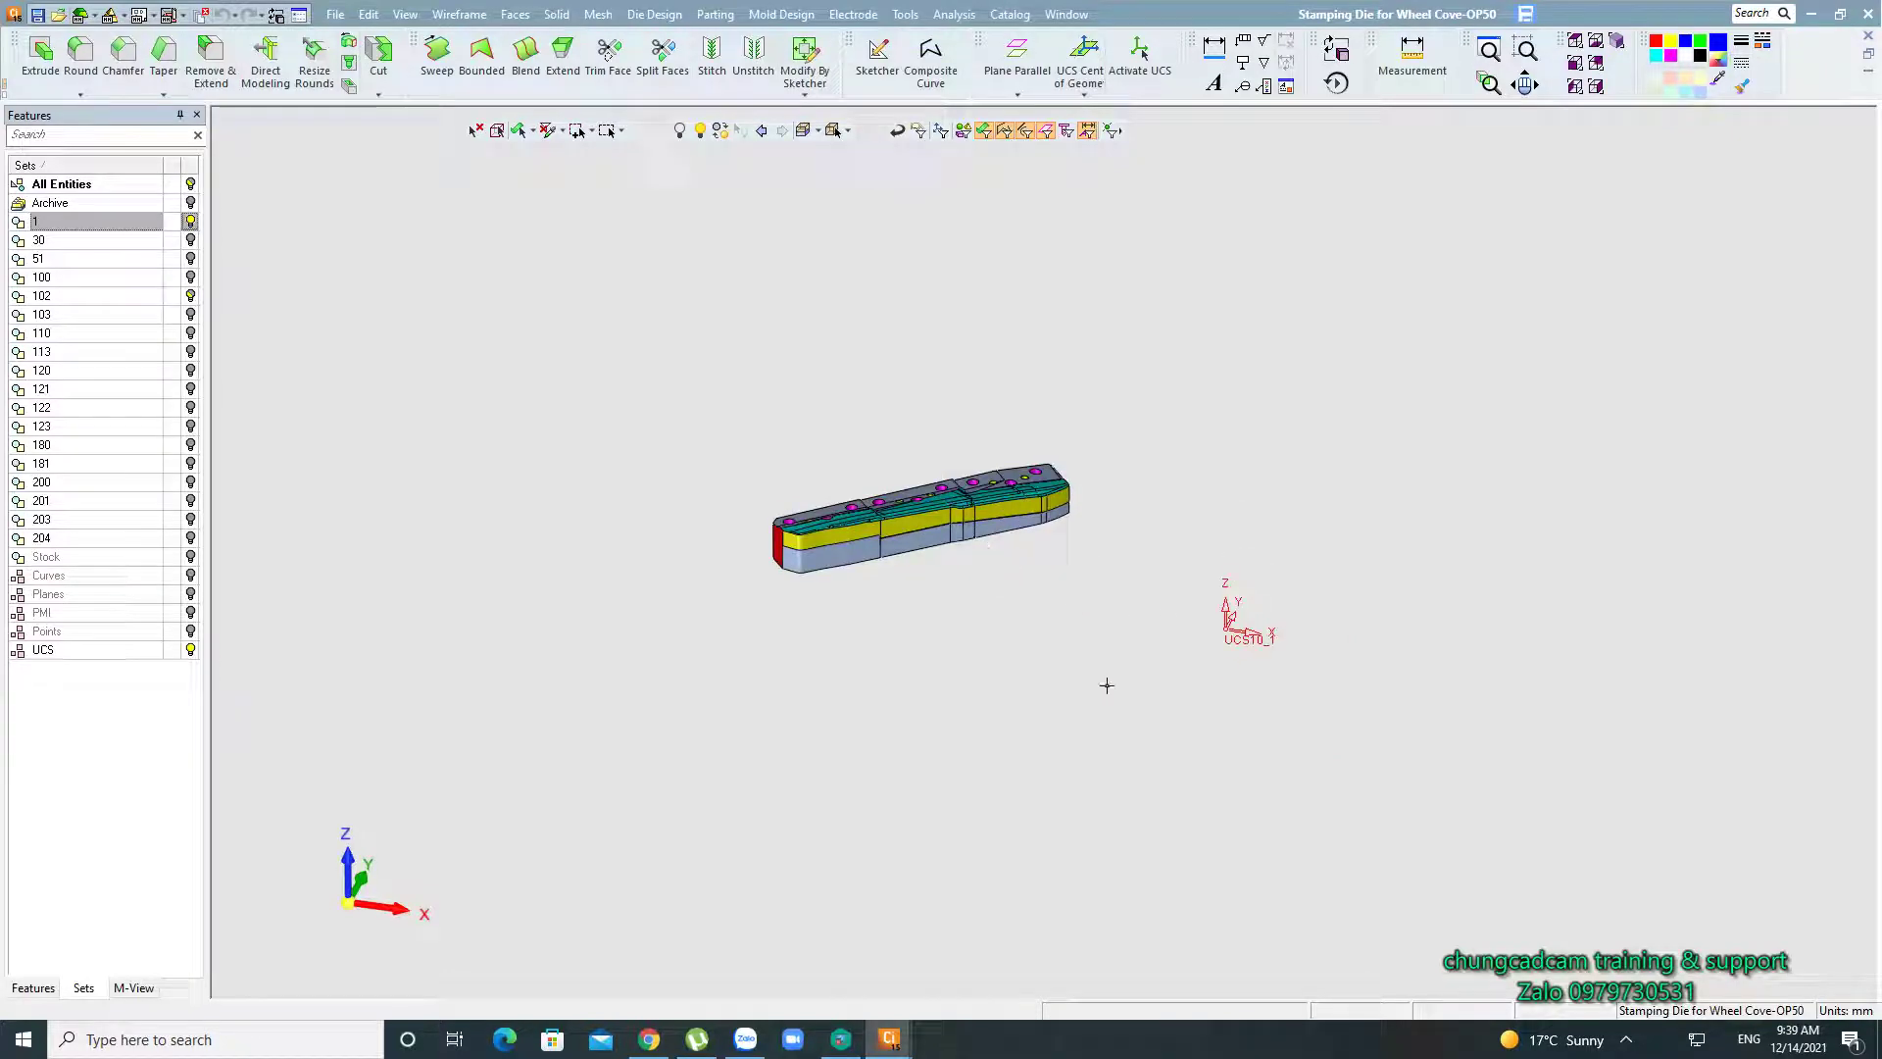
{"action": "mouse_move", "coordinate": [1050, 676]}
{"action": "middle_mouse_down"}
{"action": "mouse_move", "coordinate": [1059, 760]}
{"action": "mouse_move", "coordinate": [1040, 699]}
{"action": "middle_mouse_up"}
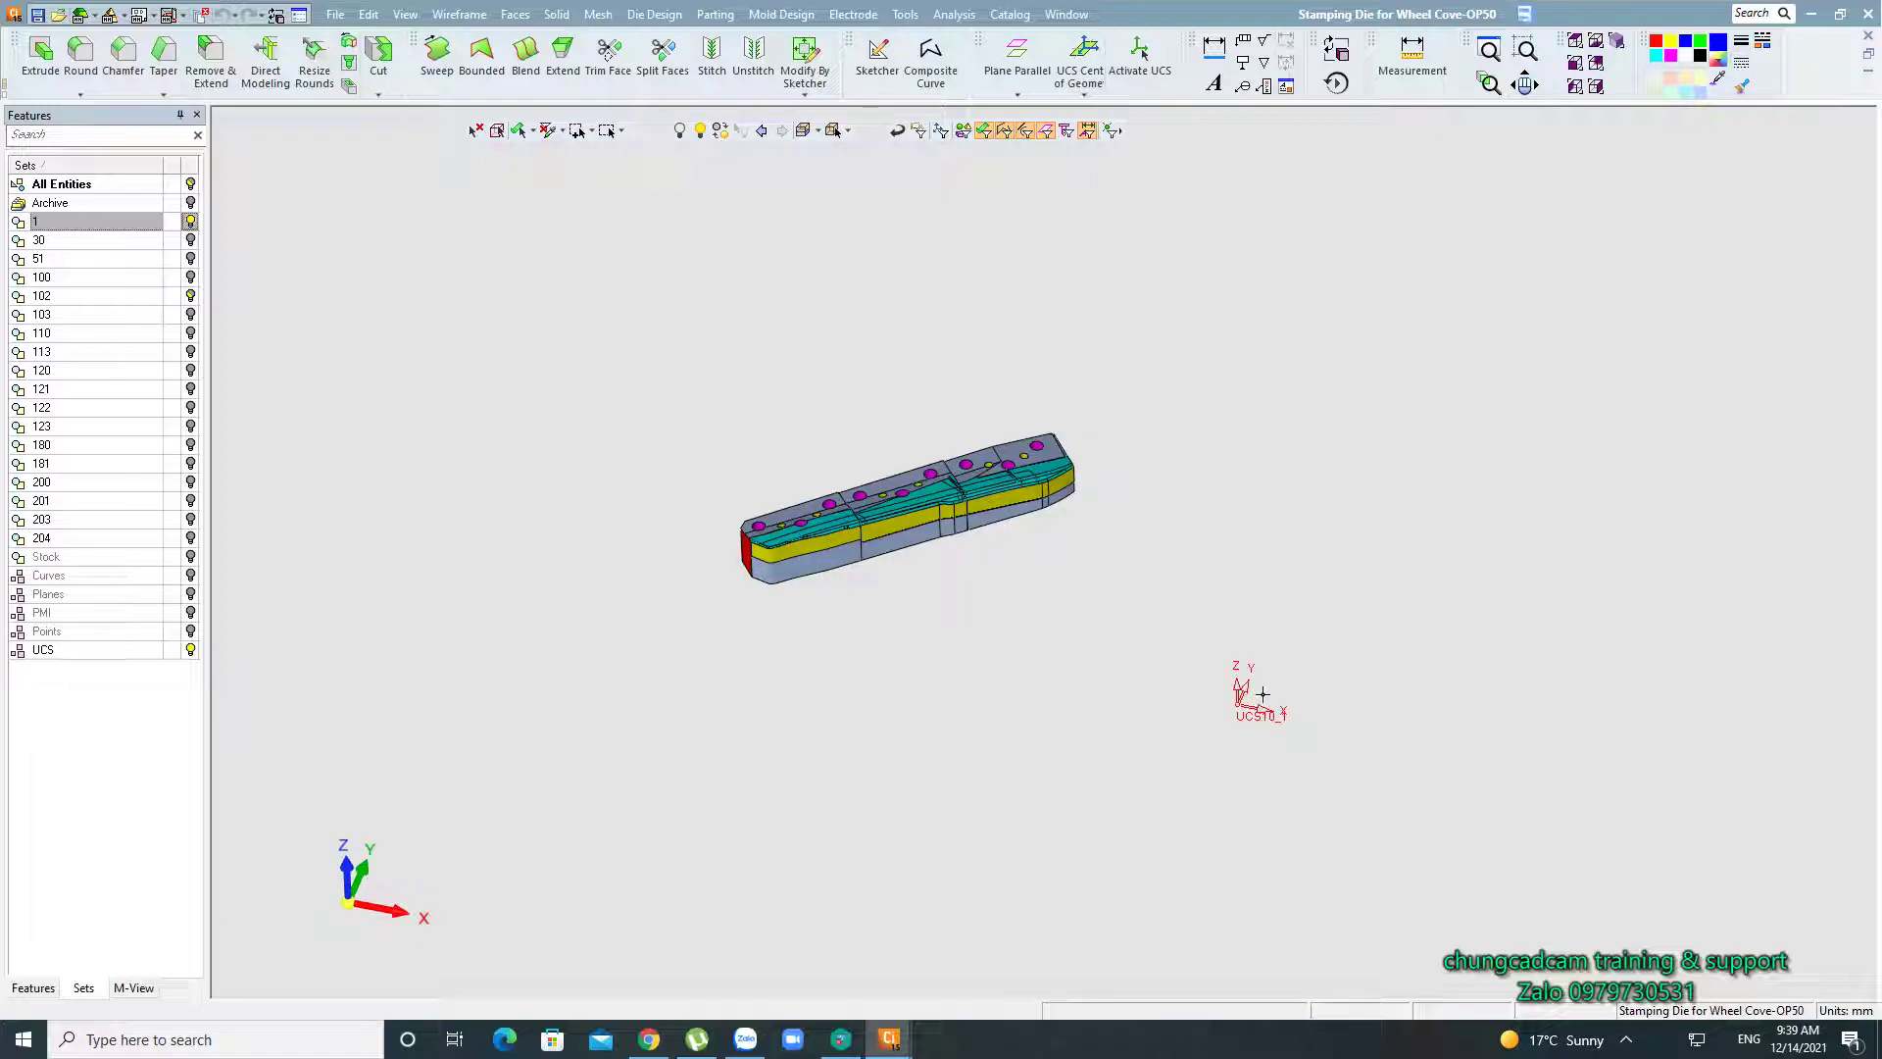
{"action": "middle_click_drag", "start_coordinate": [996, 655], "coordinate": [1029, 693]}
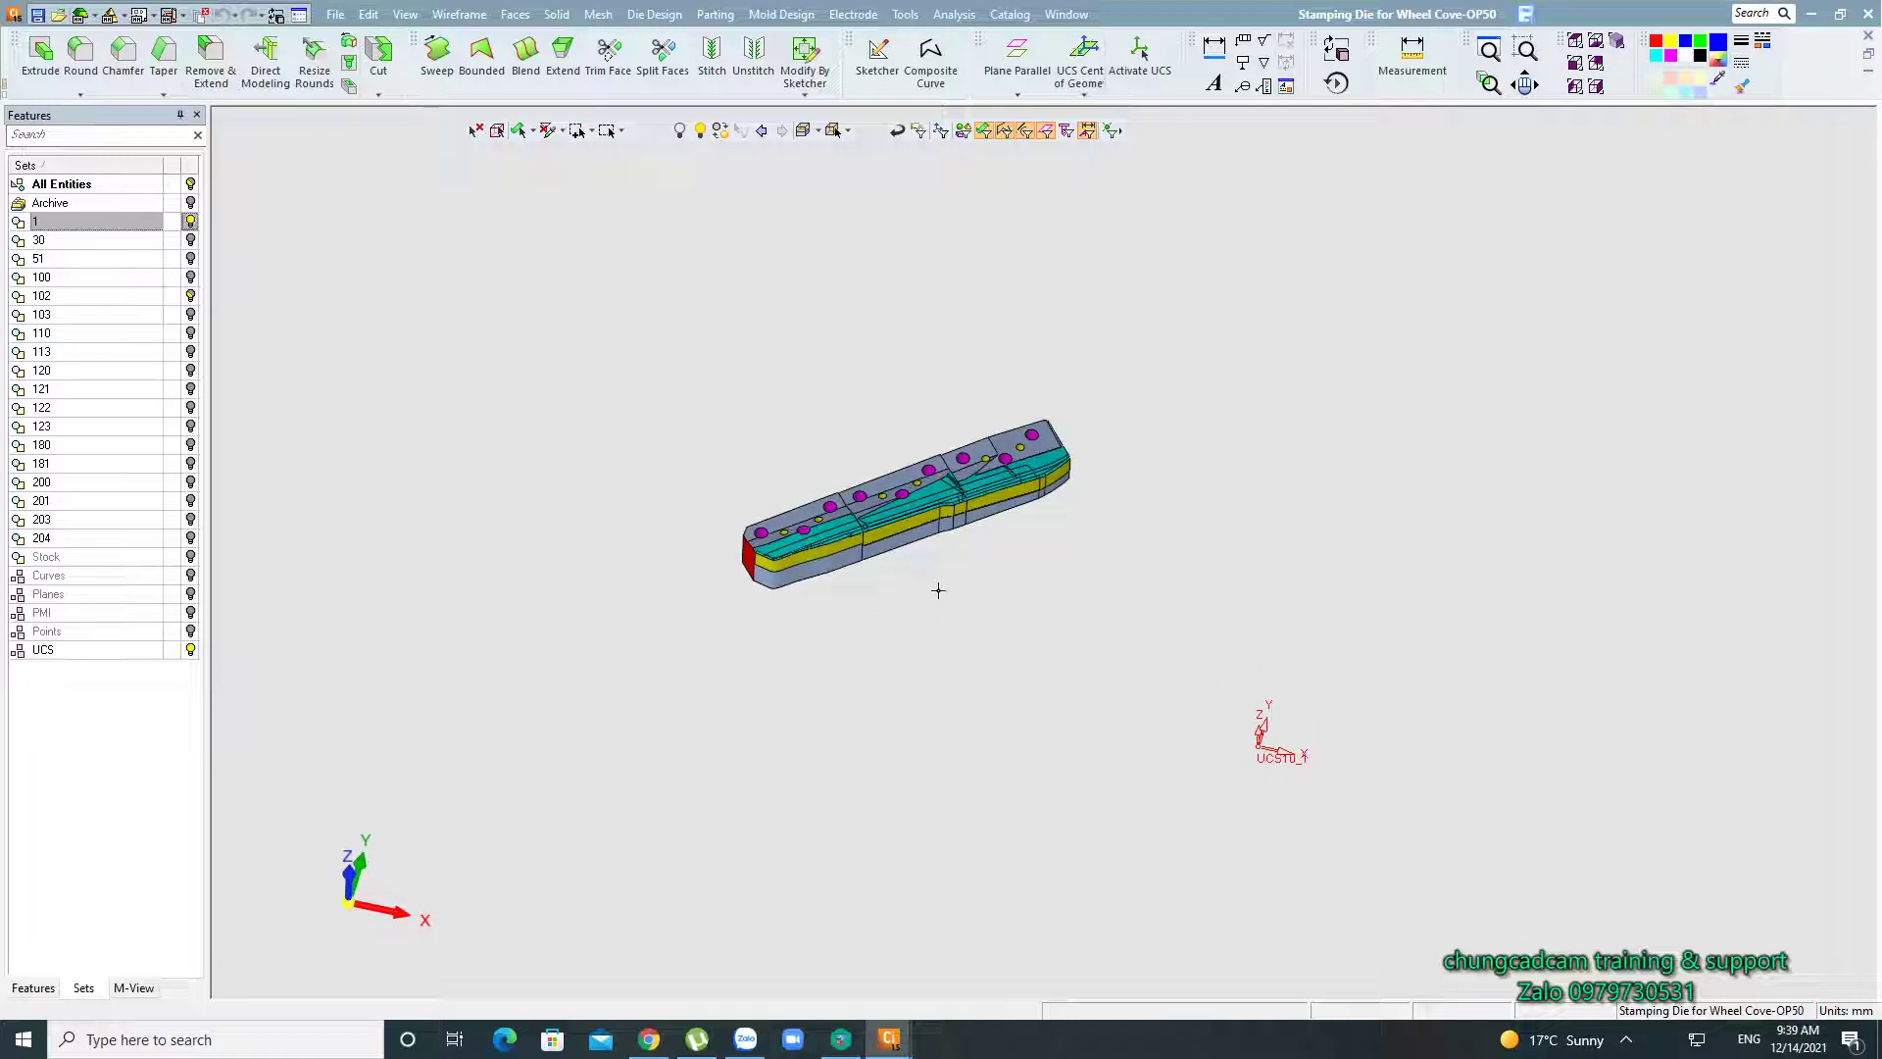
{"action": "middle_click_drag", "start_coordinate": [991, 609], "coordinate": [991, 588]}
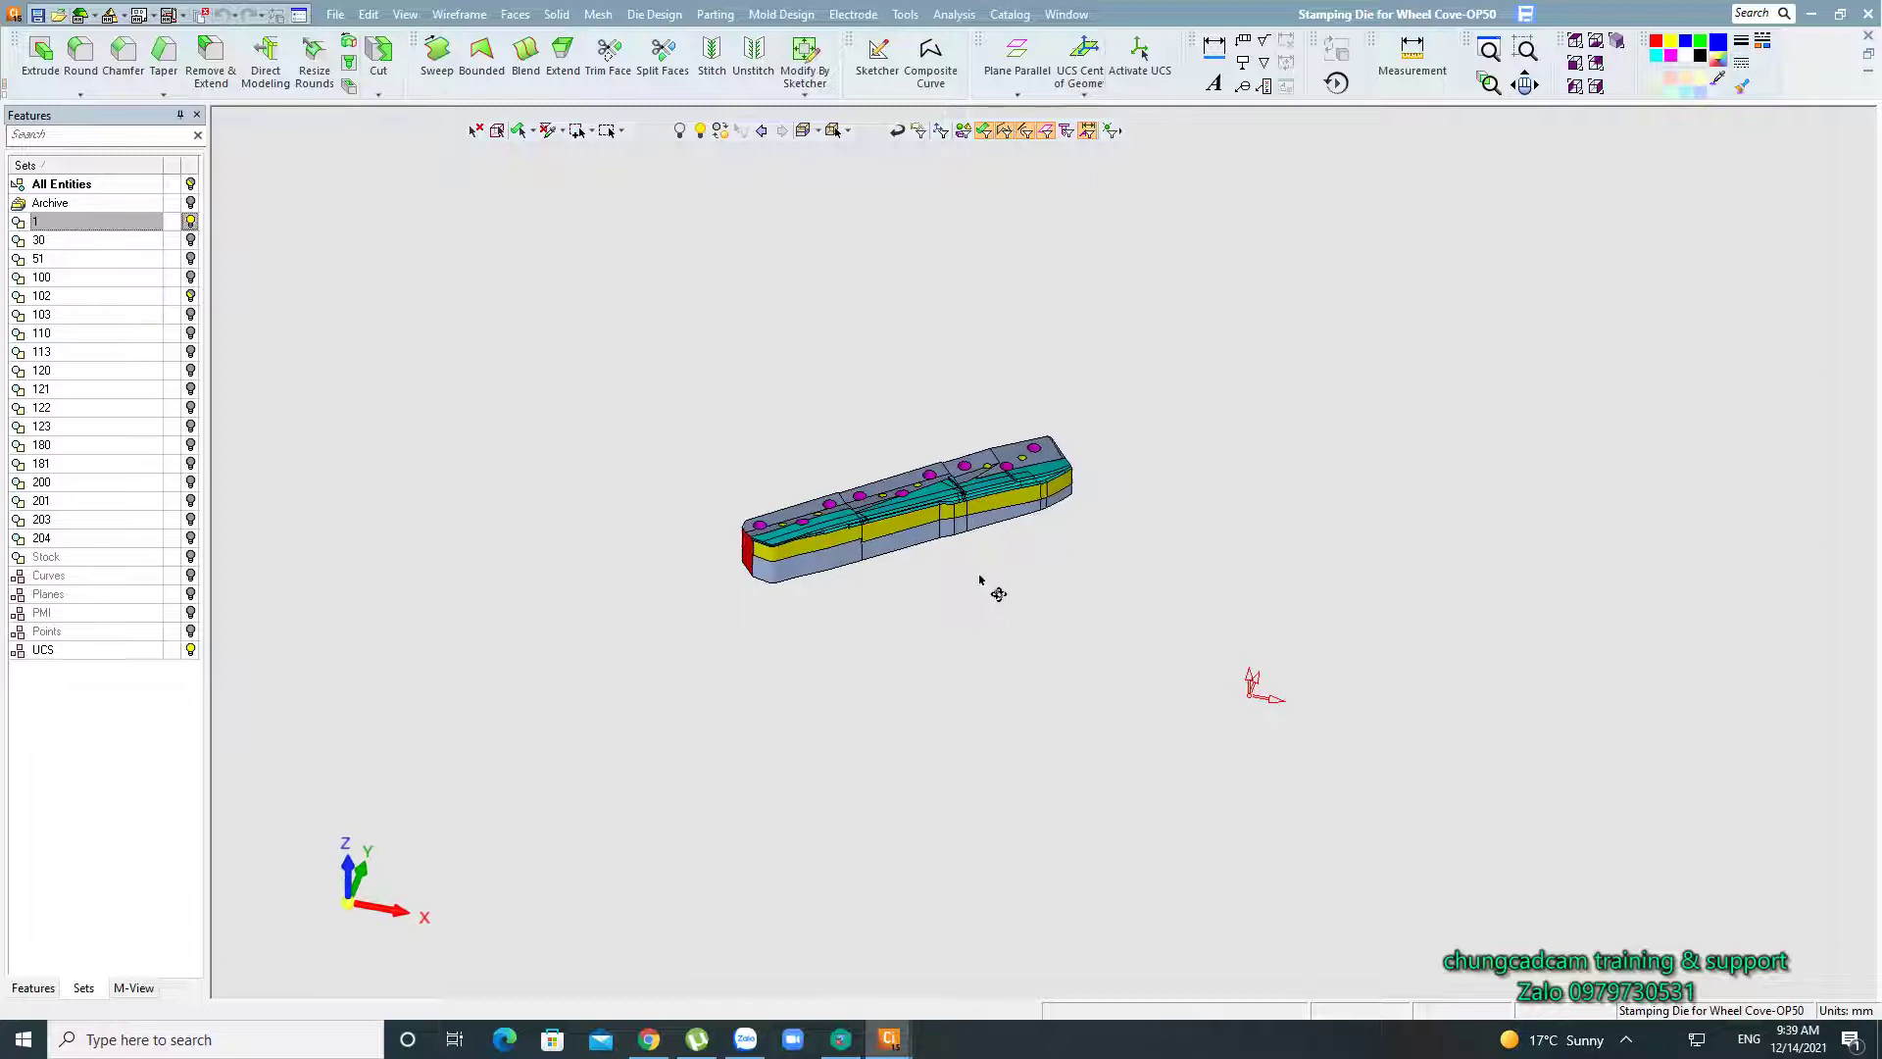
{"action": "middle_click_drag", "start_coordinate": [1042, 646], "coordinate": [959, 656]}
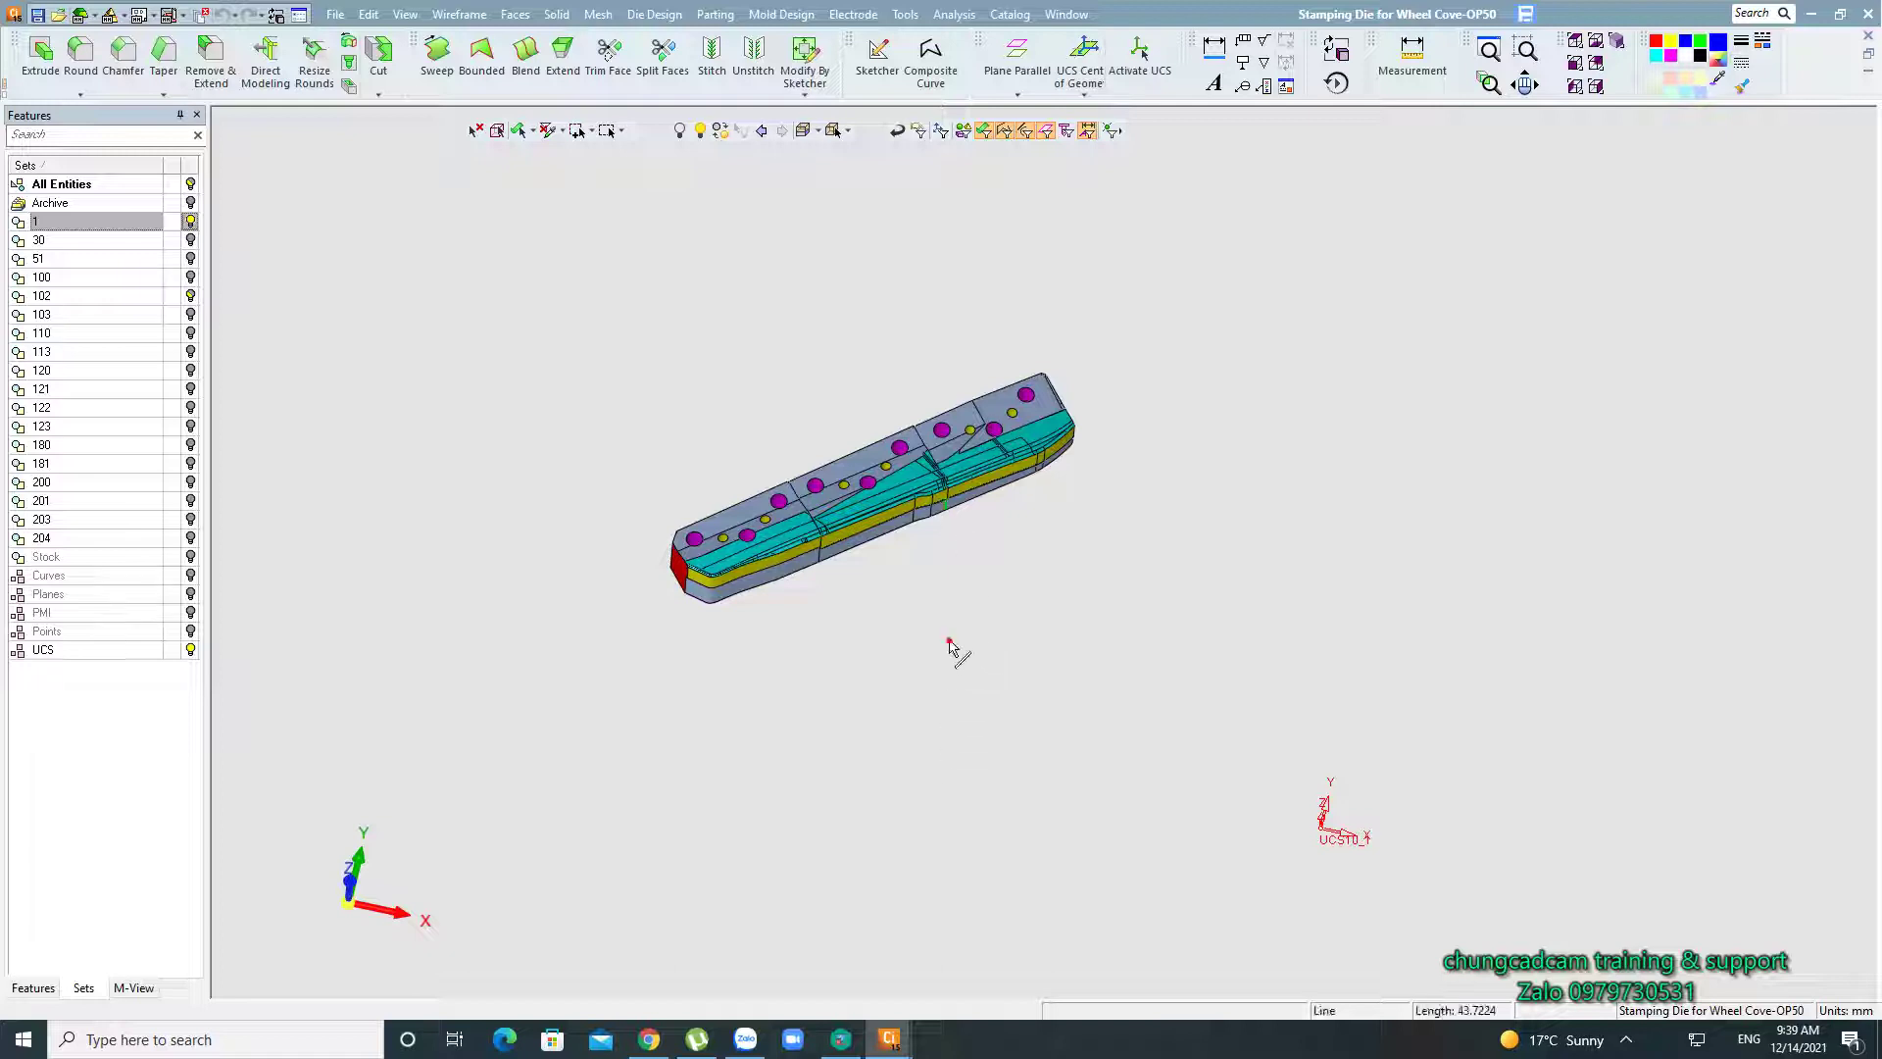
{"action": "middle_click_drag", "start_coordinate": [957, 651], "coordinate": [946, 628]}
Box-select the whole die for a stock box previewing 572.9 × 485.6 × 103.6, and orbit it.
{"action": "left_click", "coordinate": [557, 15]}
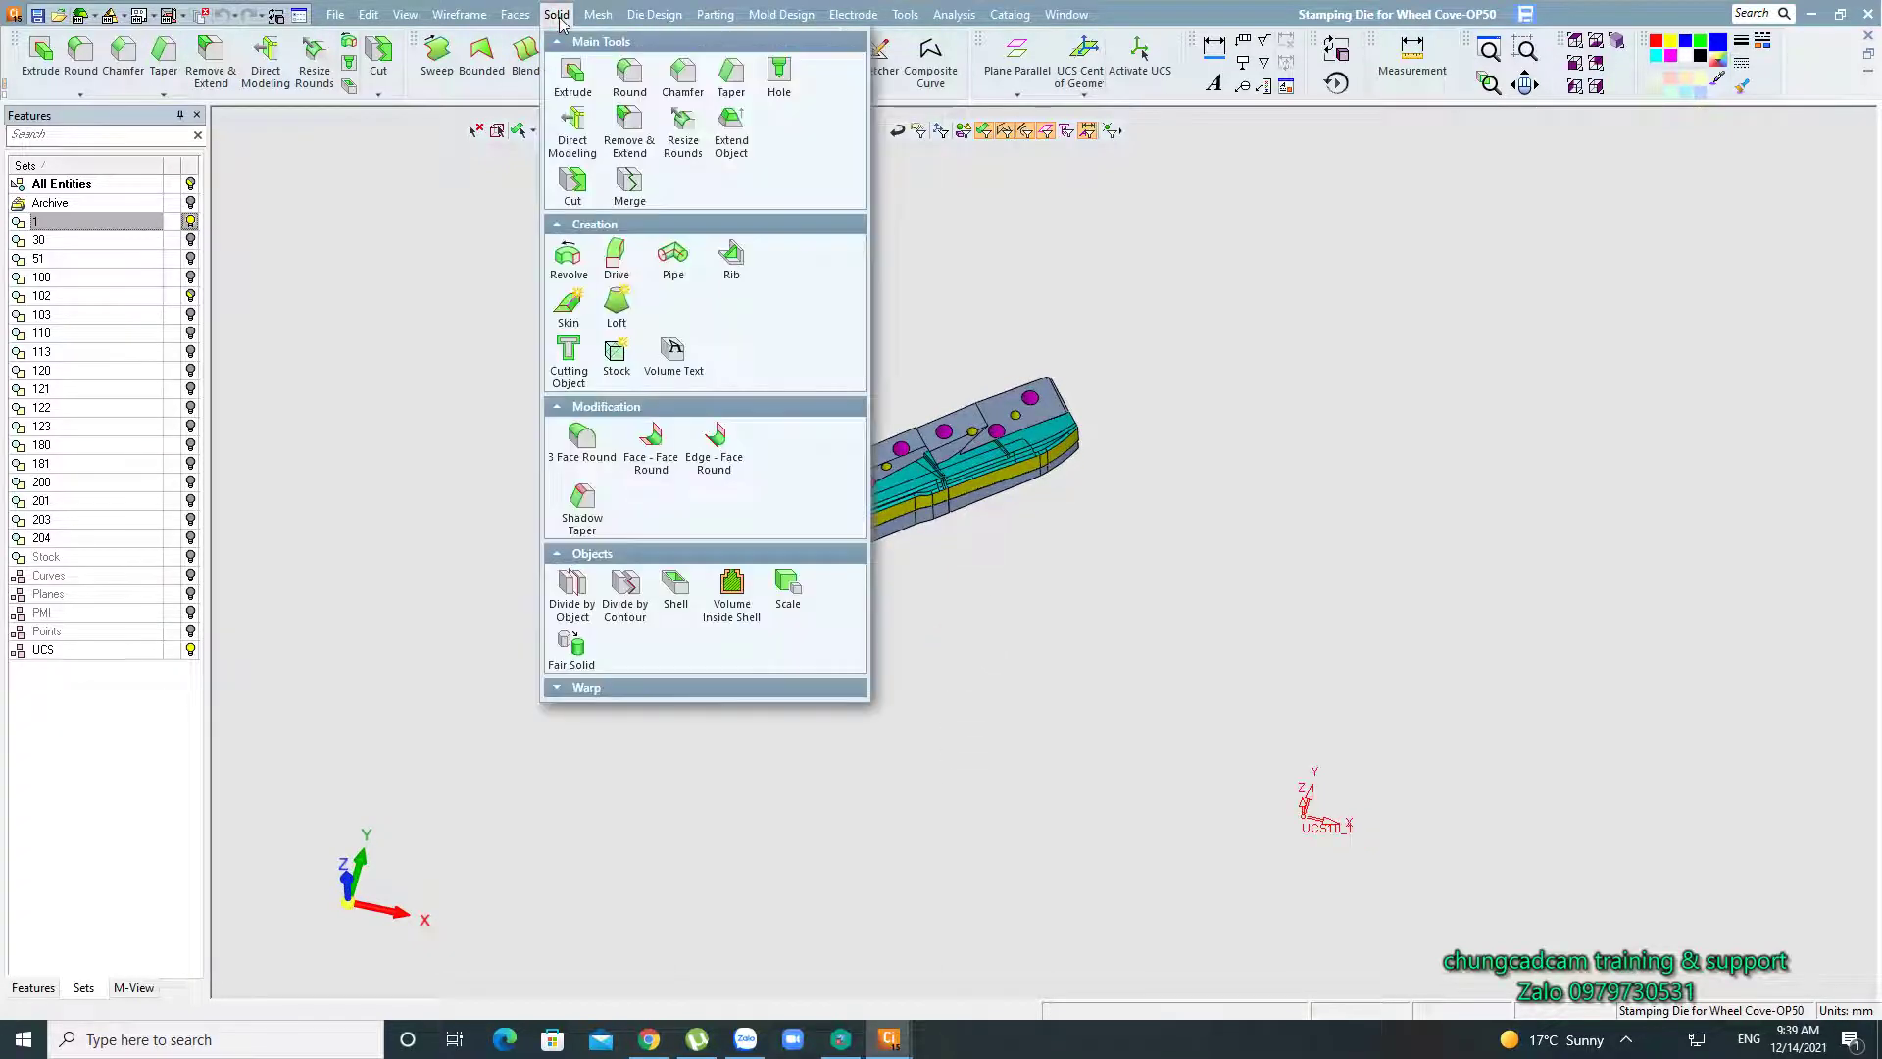
{"action": "left_click", "coordinate": [440, 326]}
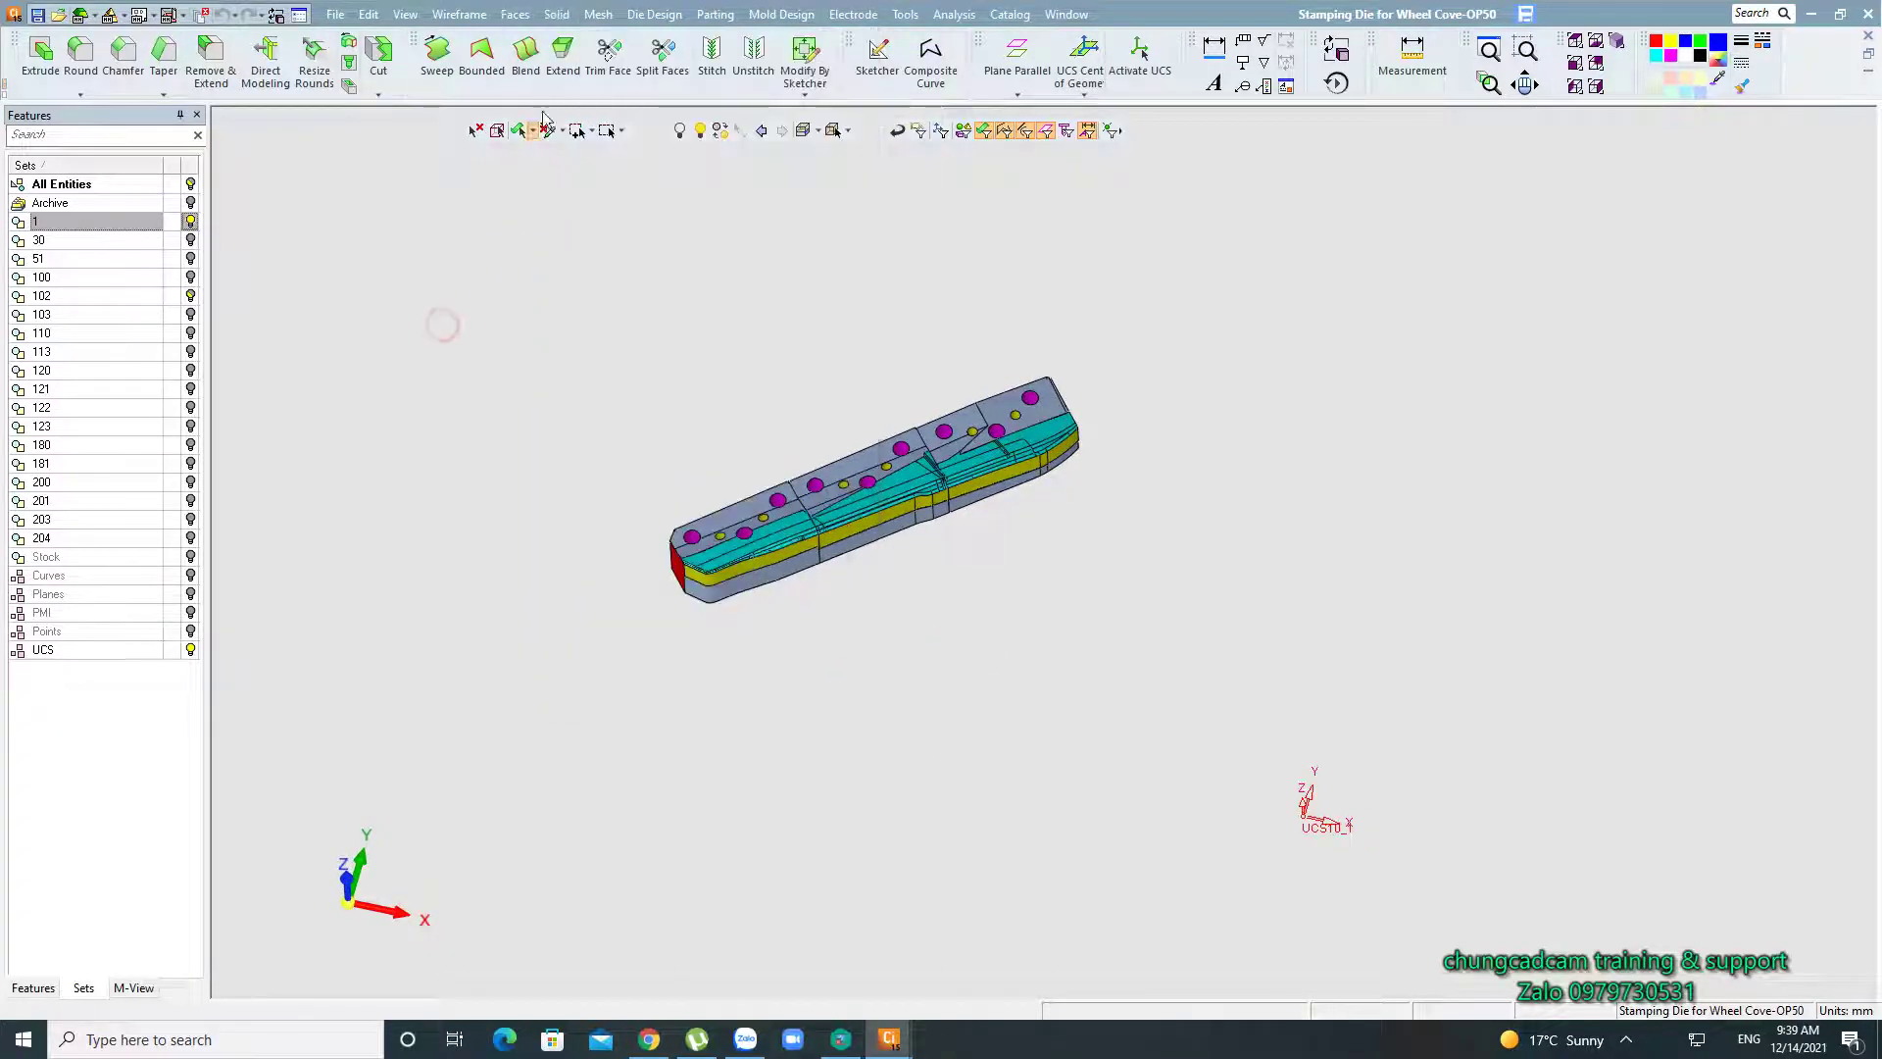
{"action": "left_click", "coordinate": [557, 16]}
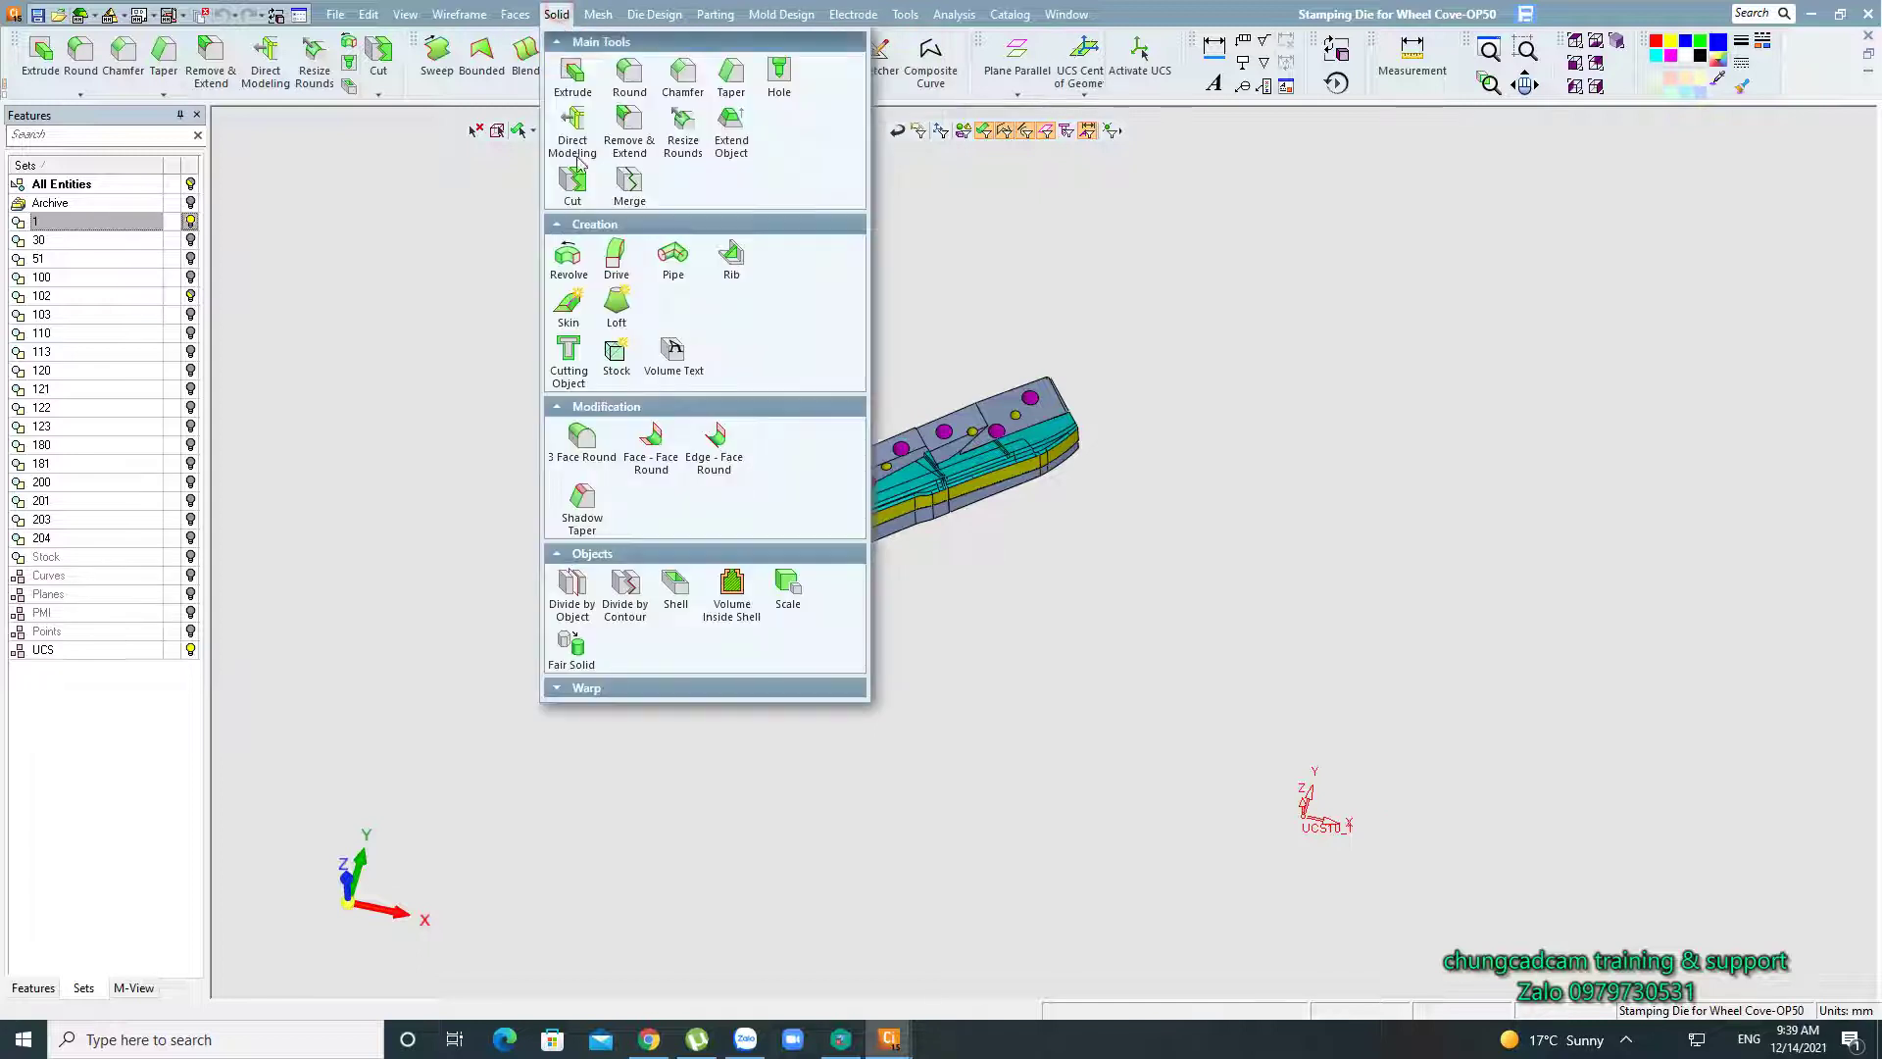
{"action": "left_click", "coordinate": [616, 378]}
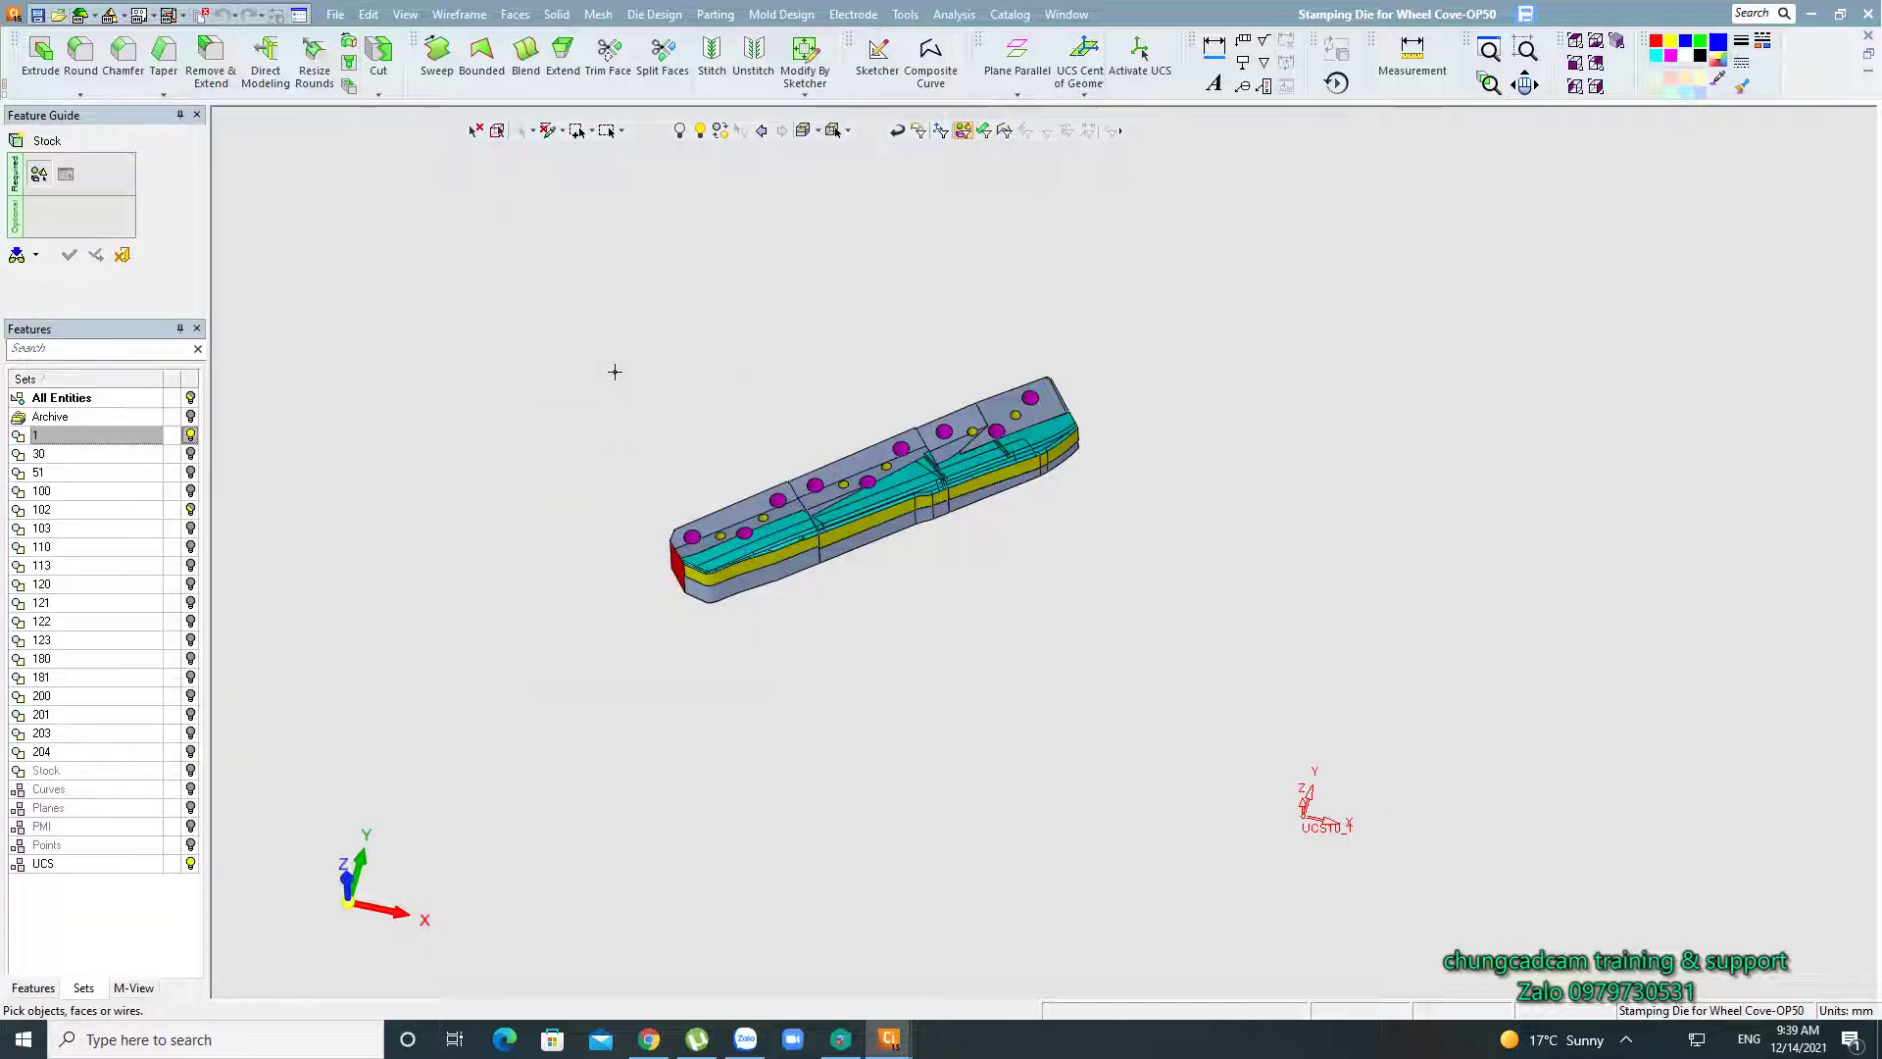
{"action": "left_click_drag", "start_coordinate": [565, 287], "coordinate": [1177, 773]}
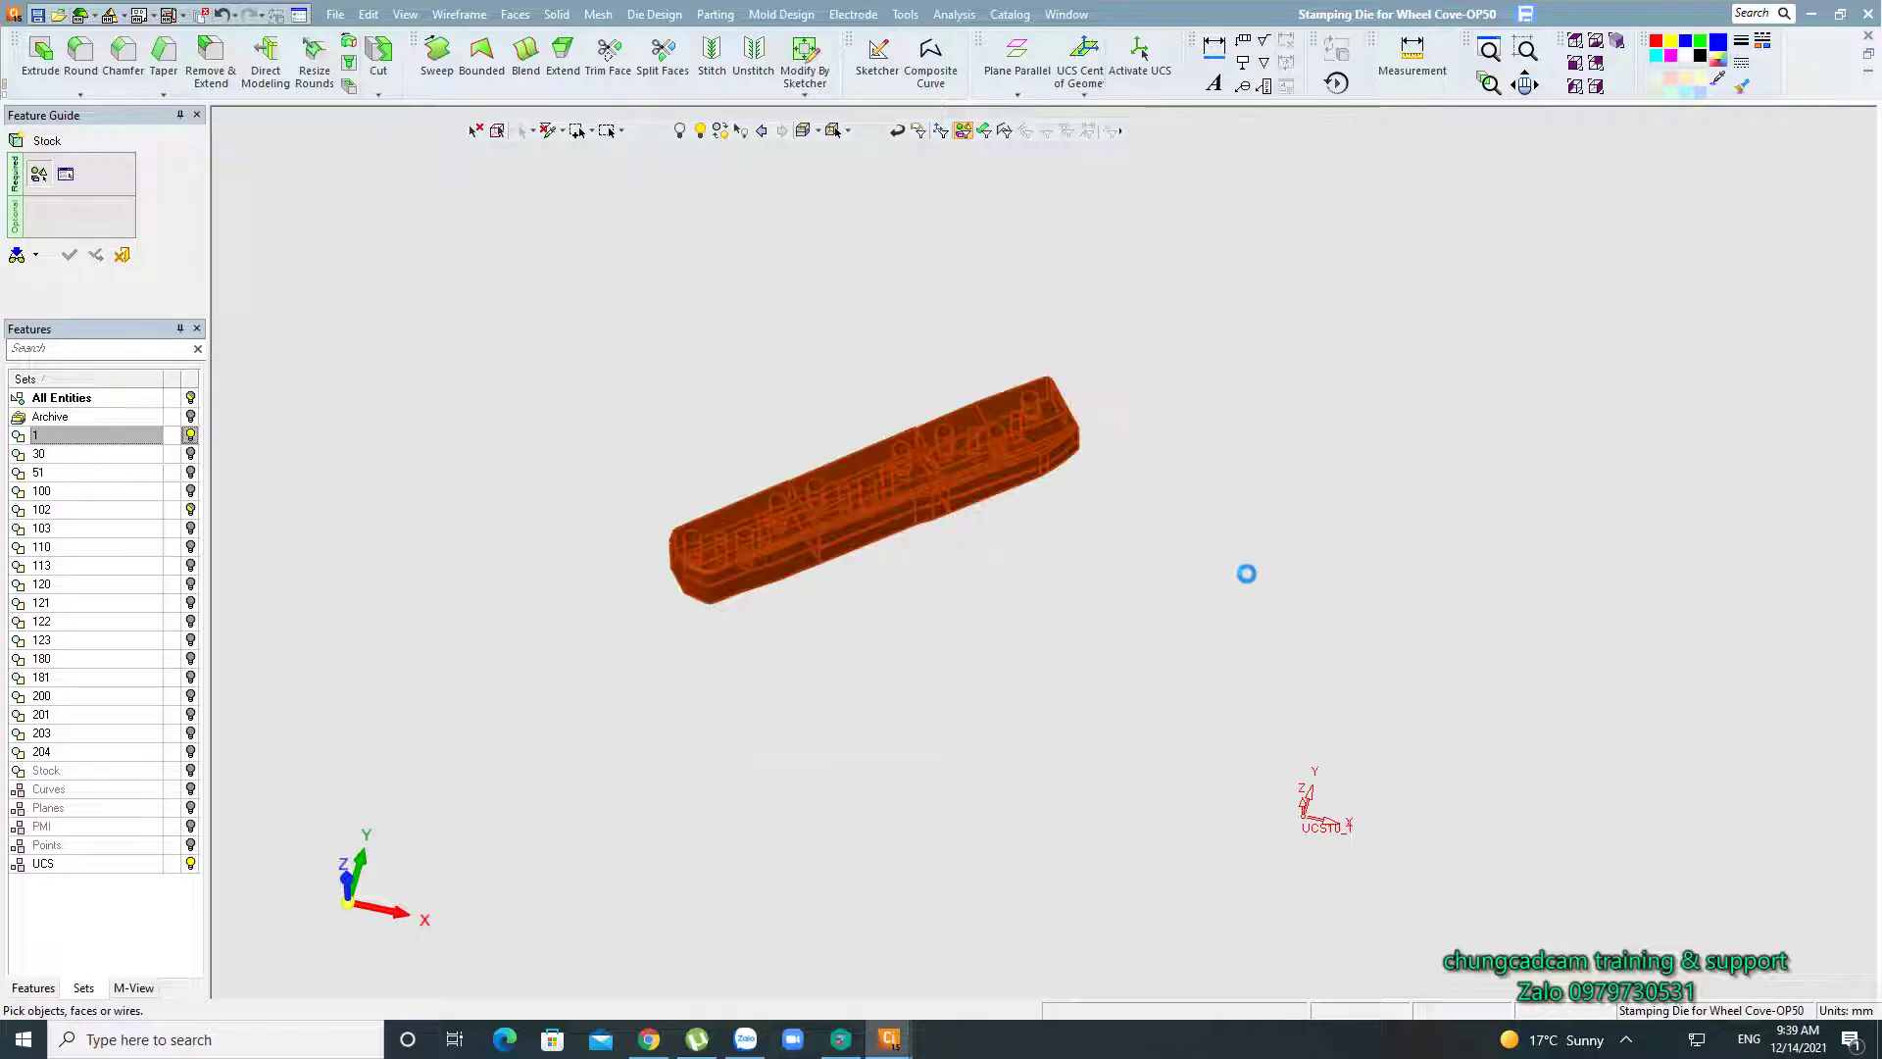
{"action": "middle_click", "coordinate": [1156, 615]}
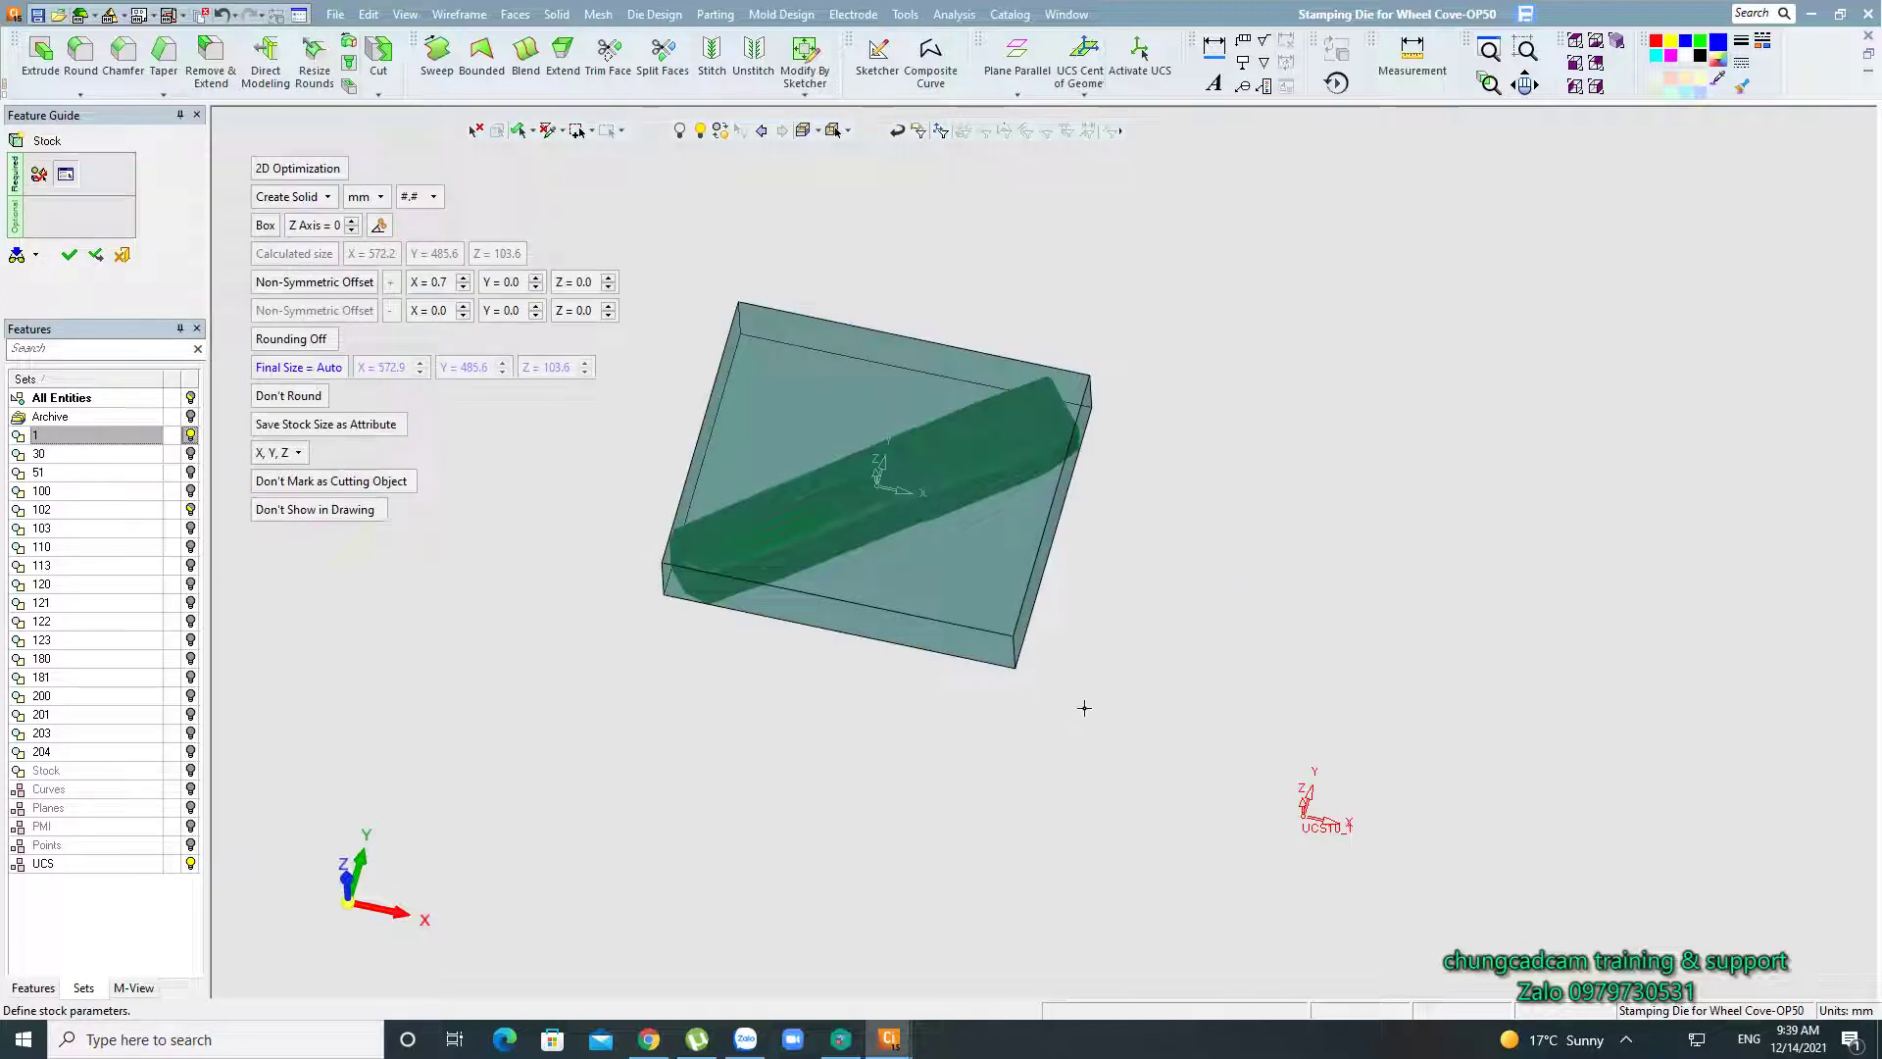
{"action": "mouse_move", "coordinate": [1084, 708]}
{"action": "middle_mouse_down"}
{"action": "mouse_move", "coordinate": [1209, 649]}
{"action": "mouse_move", "coordinate": [1244, 761]}
{"action": "mouse_move", "coordinate": [1202, 673]}
{"action": "middle_mouse_up"}
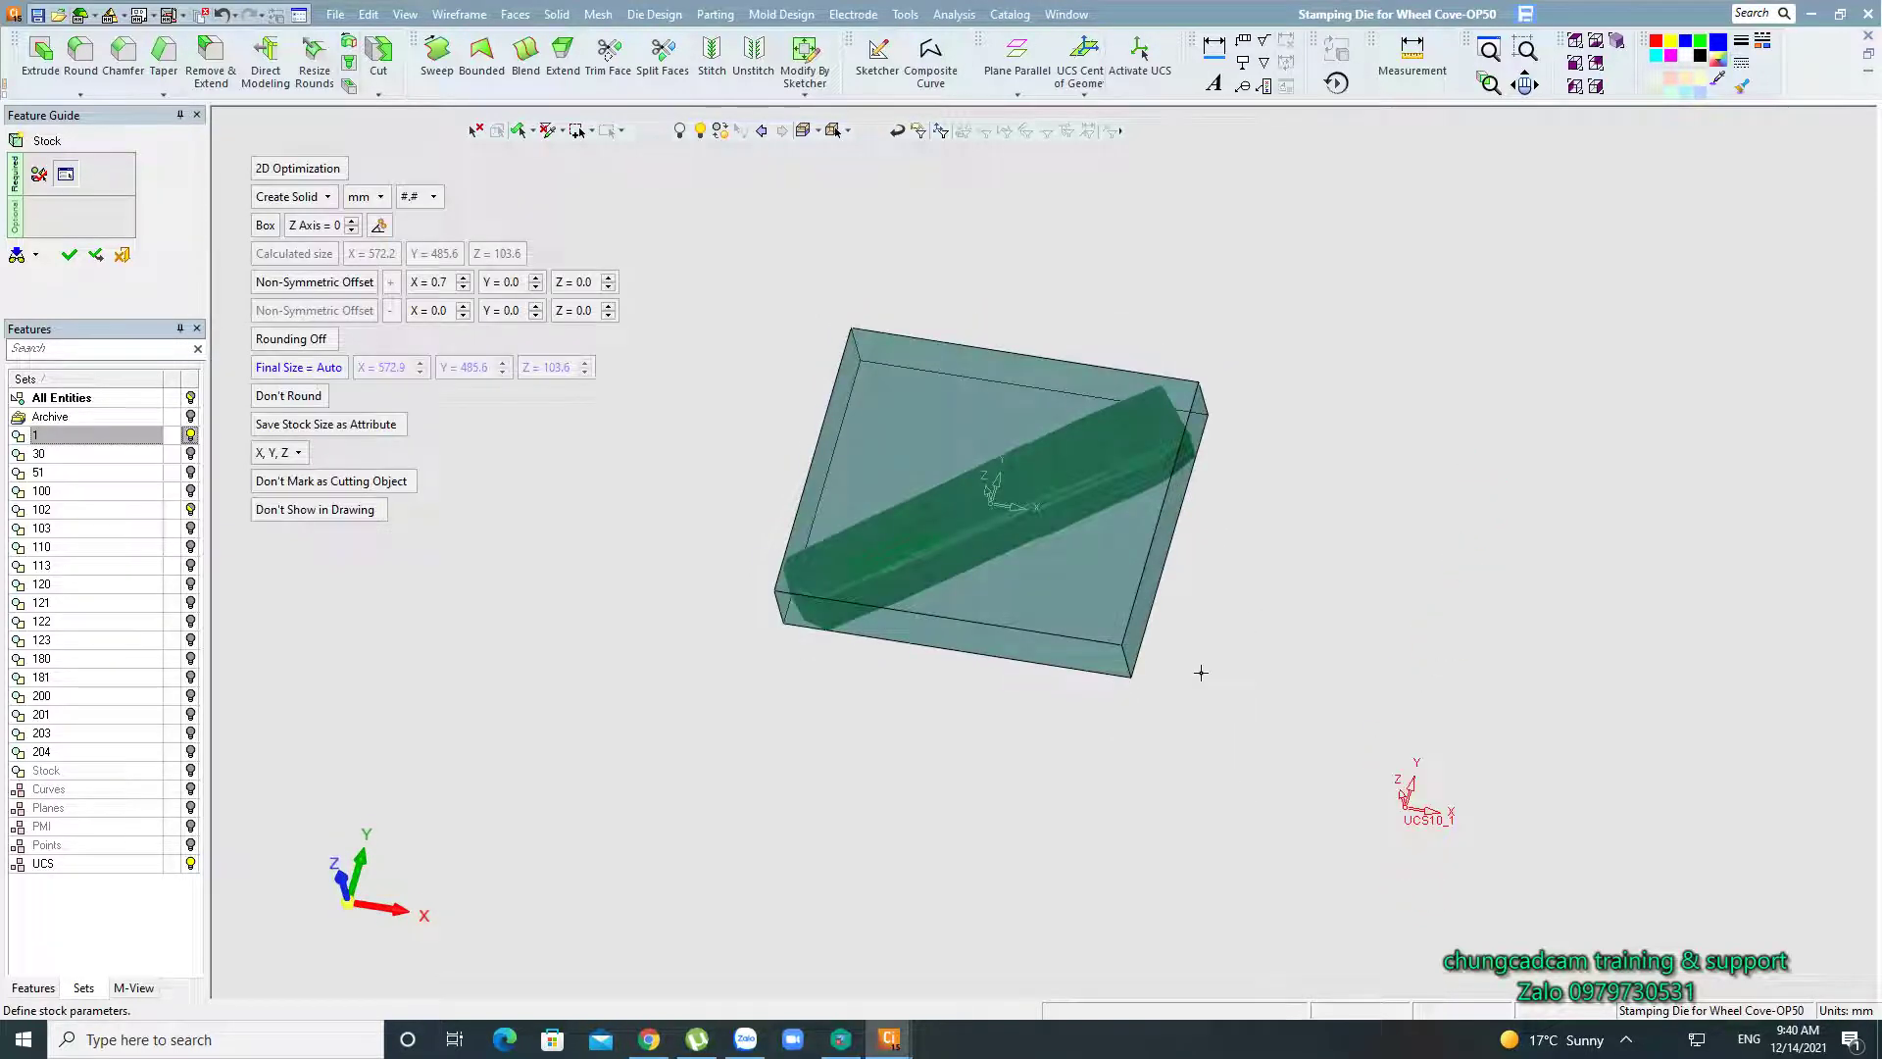
{"action": "middle_click_drag", "start_coordinate": [1245, 602], "coordinate": [1255, 618]}
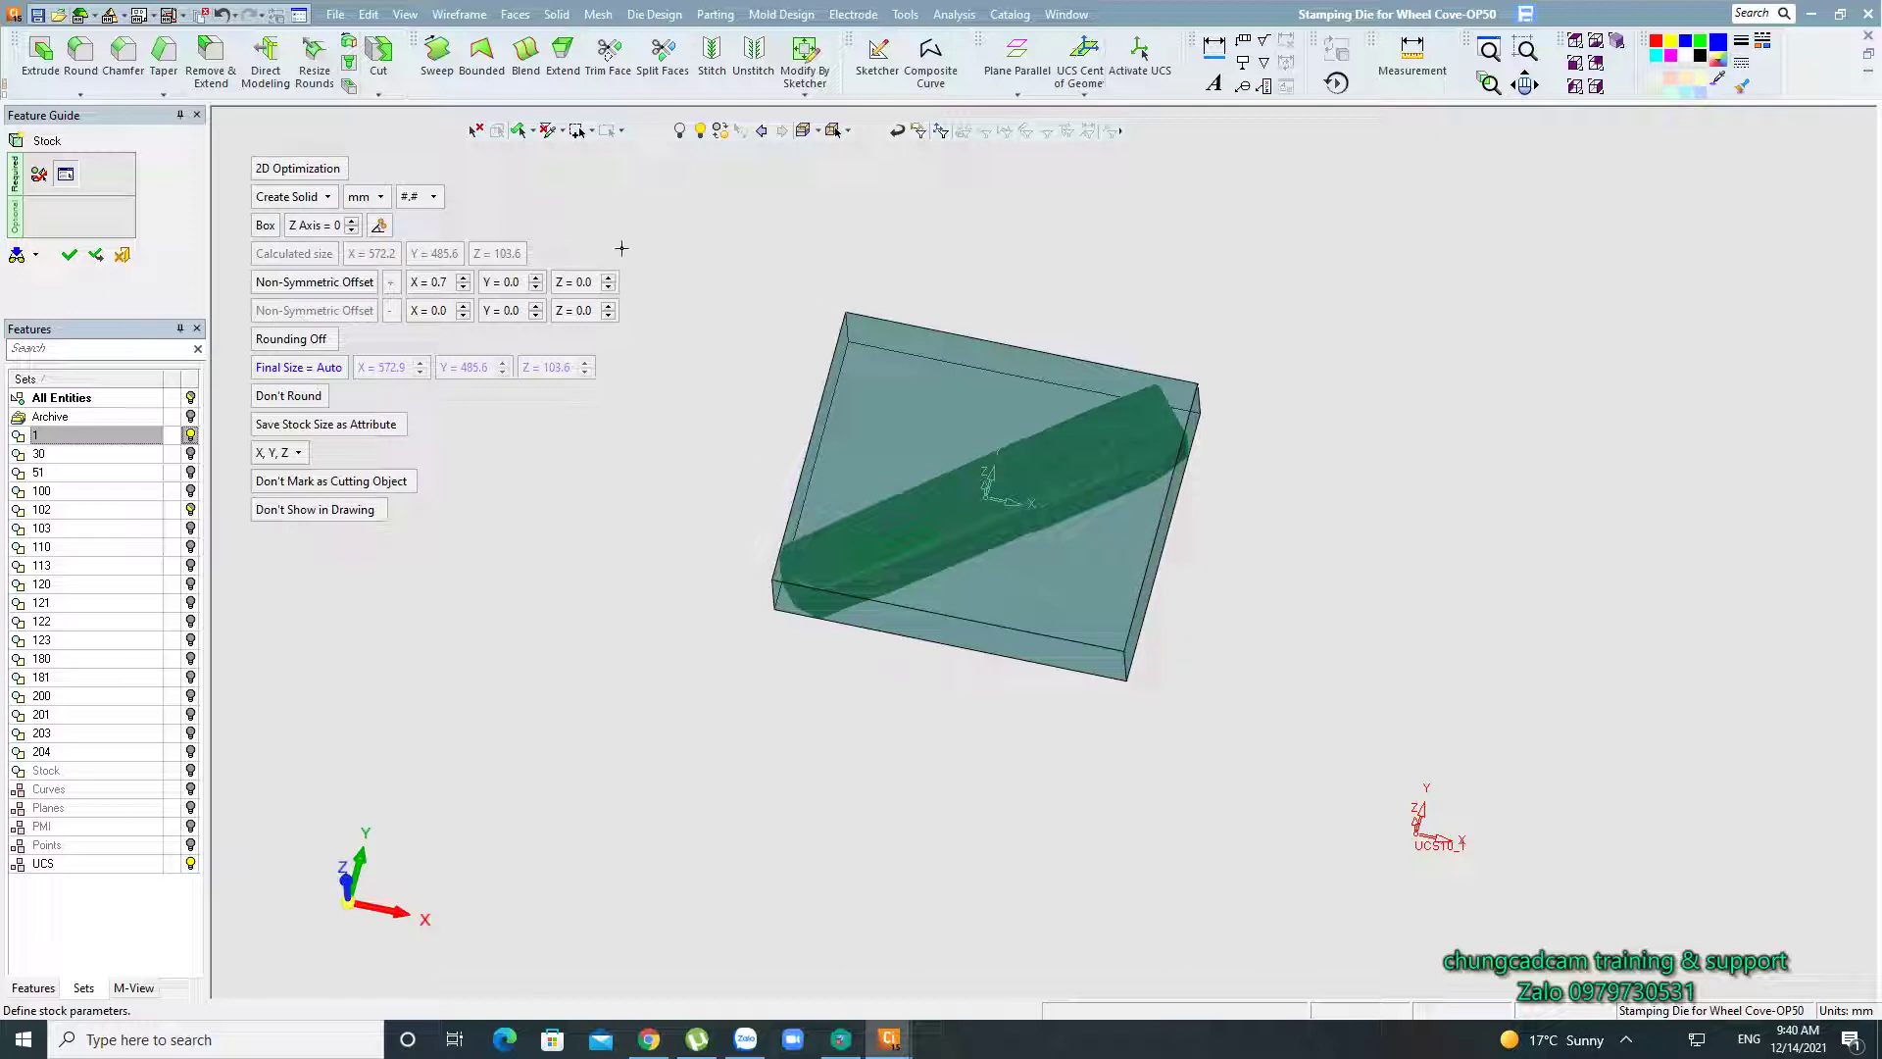
{"action": "mouse_move", "coordinate": [756, 512]}
{"action": "middle_mouse_down"}
{"action": "mouse_move", "coordinate": [740, 382]}
{"action": "mouse_move", "coordinate": [697, 445]}
{"action": "mouse_move", "coordinate": [735, 588]}
{"action": "mouse_move", "coordinate": [748, 559]}
{"action": "middle_mouse_up"}
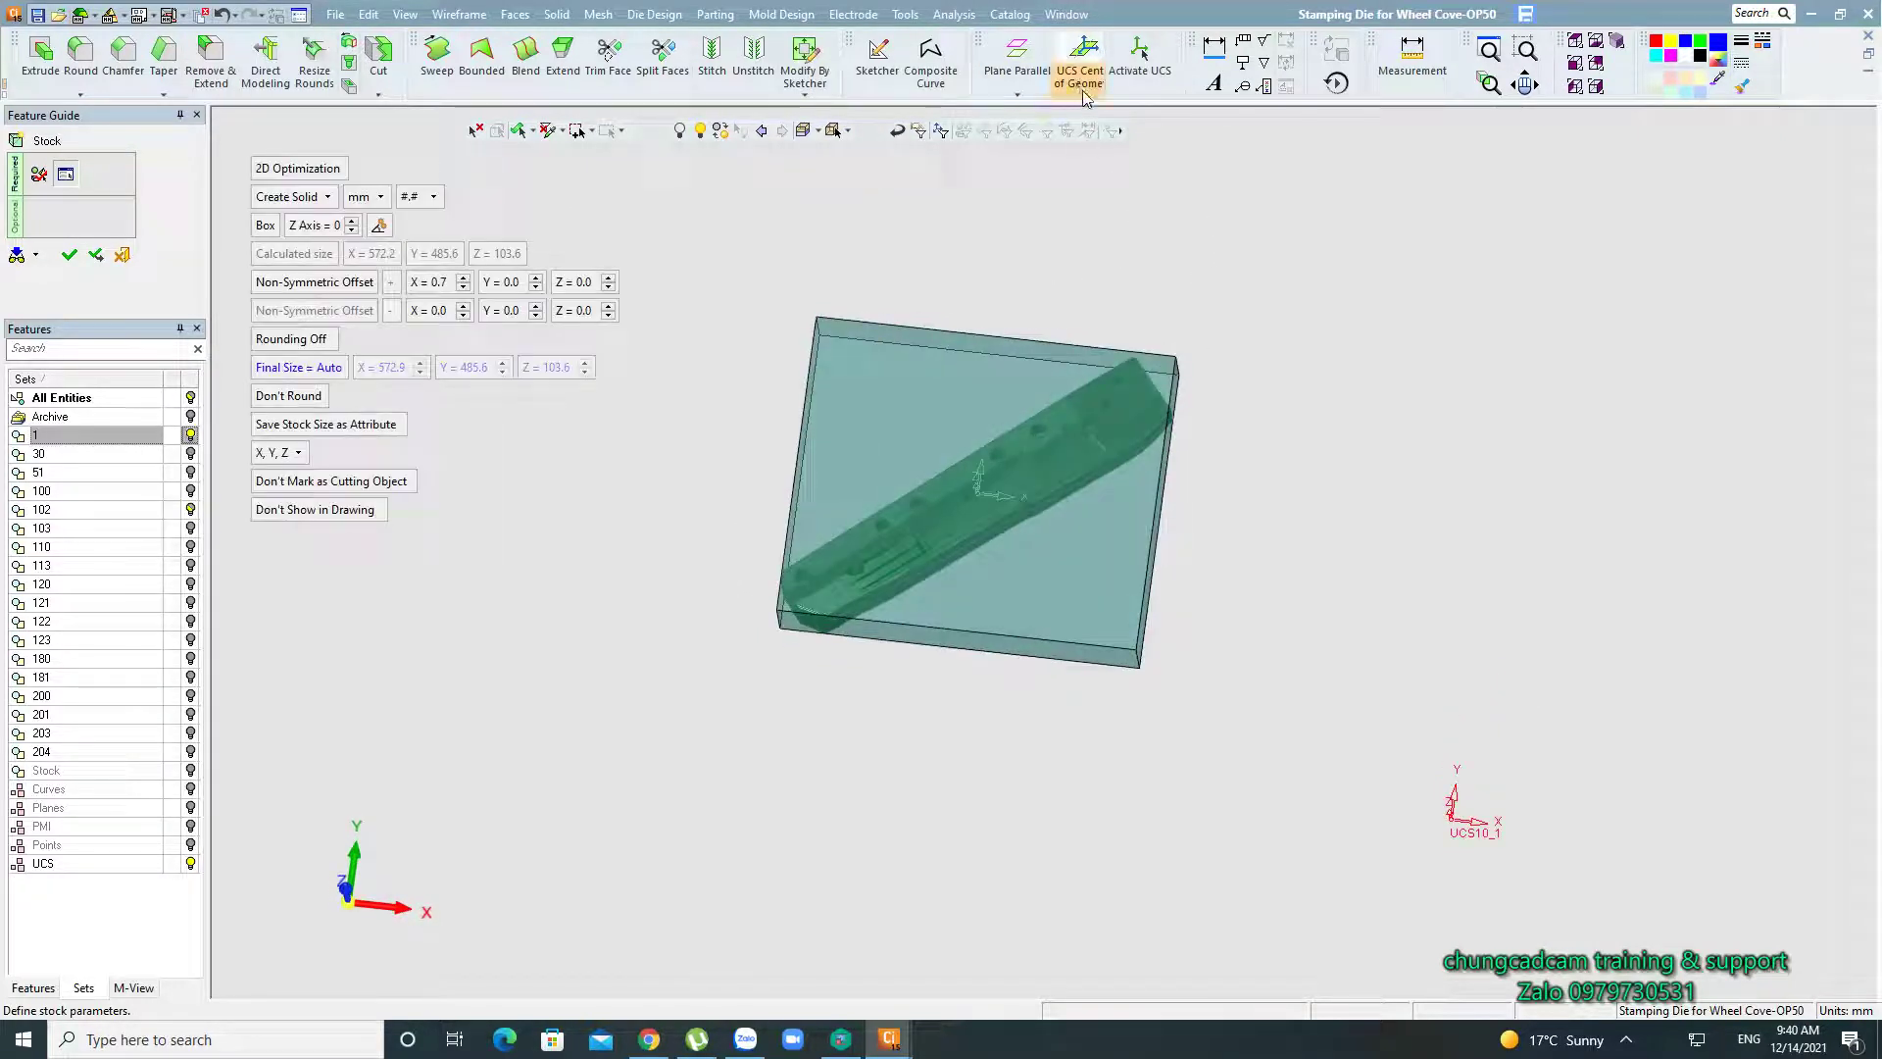
{"action": "left_click", "coordinate": [1085, 94]}
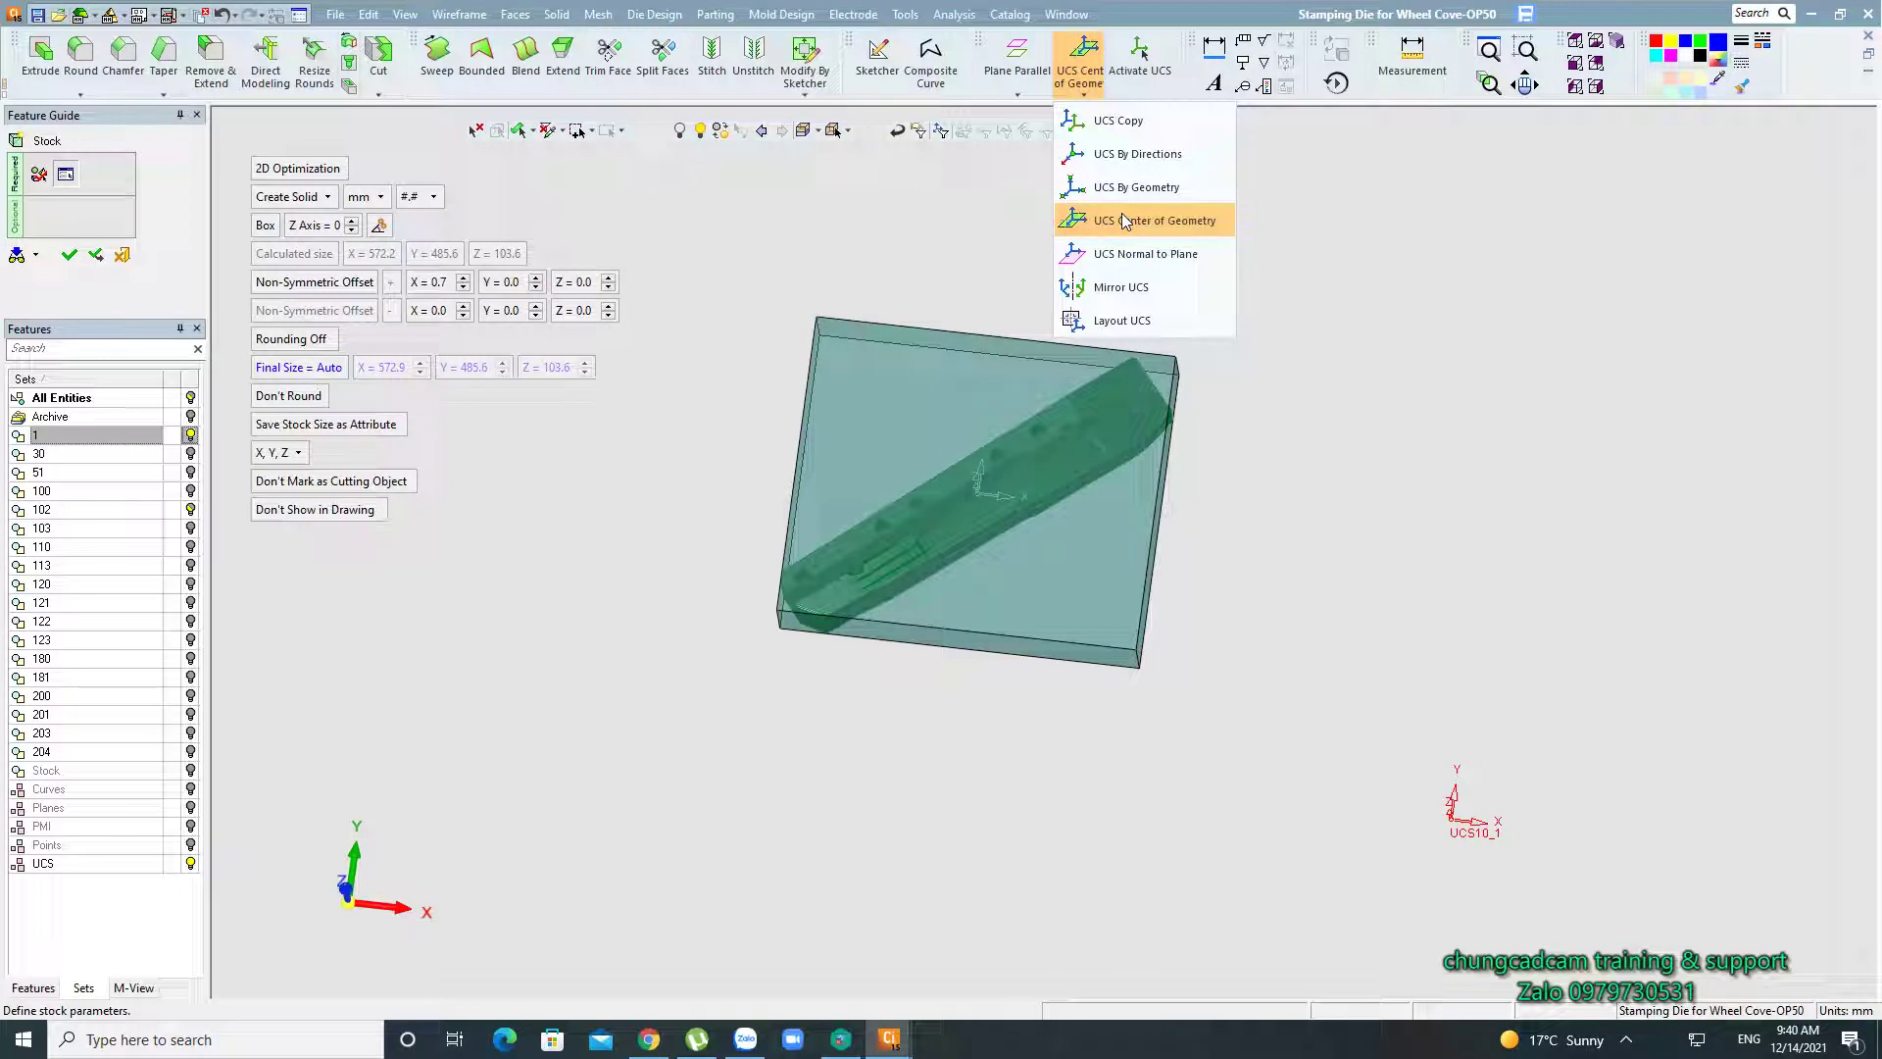
{"action": "left_click", "coordinate": [617, 542]}
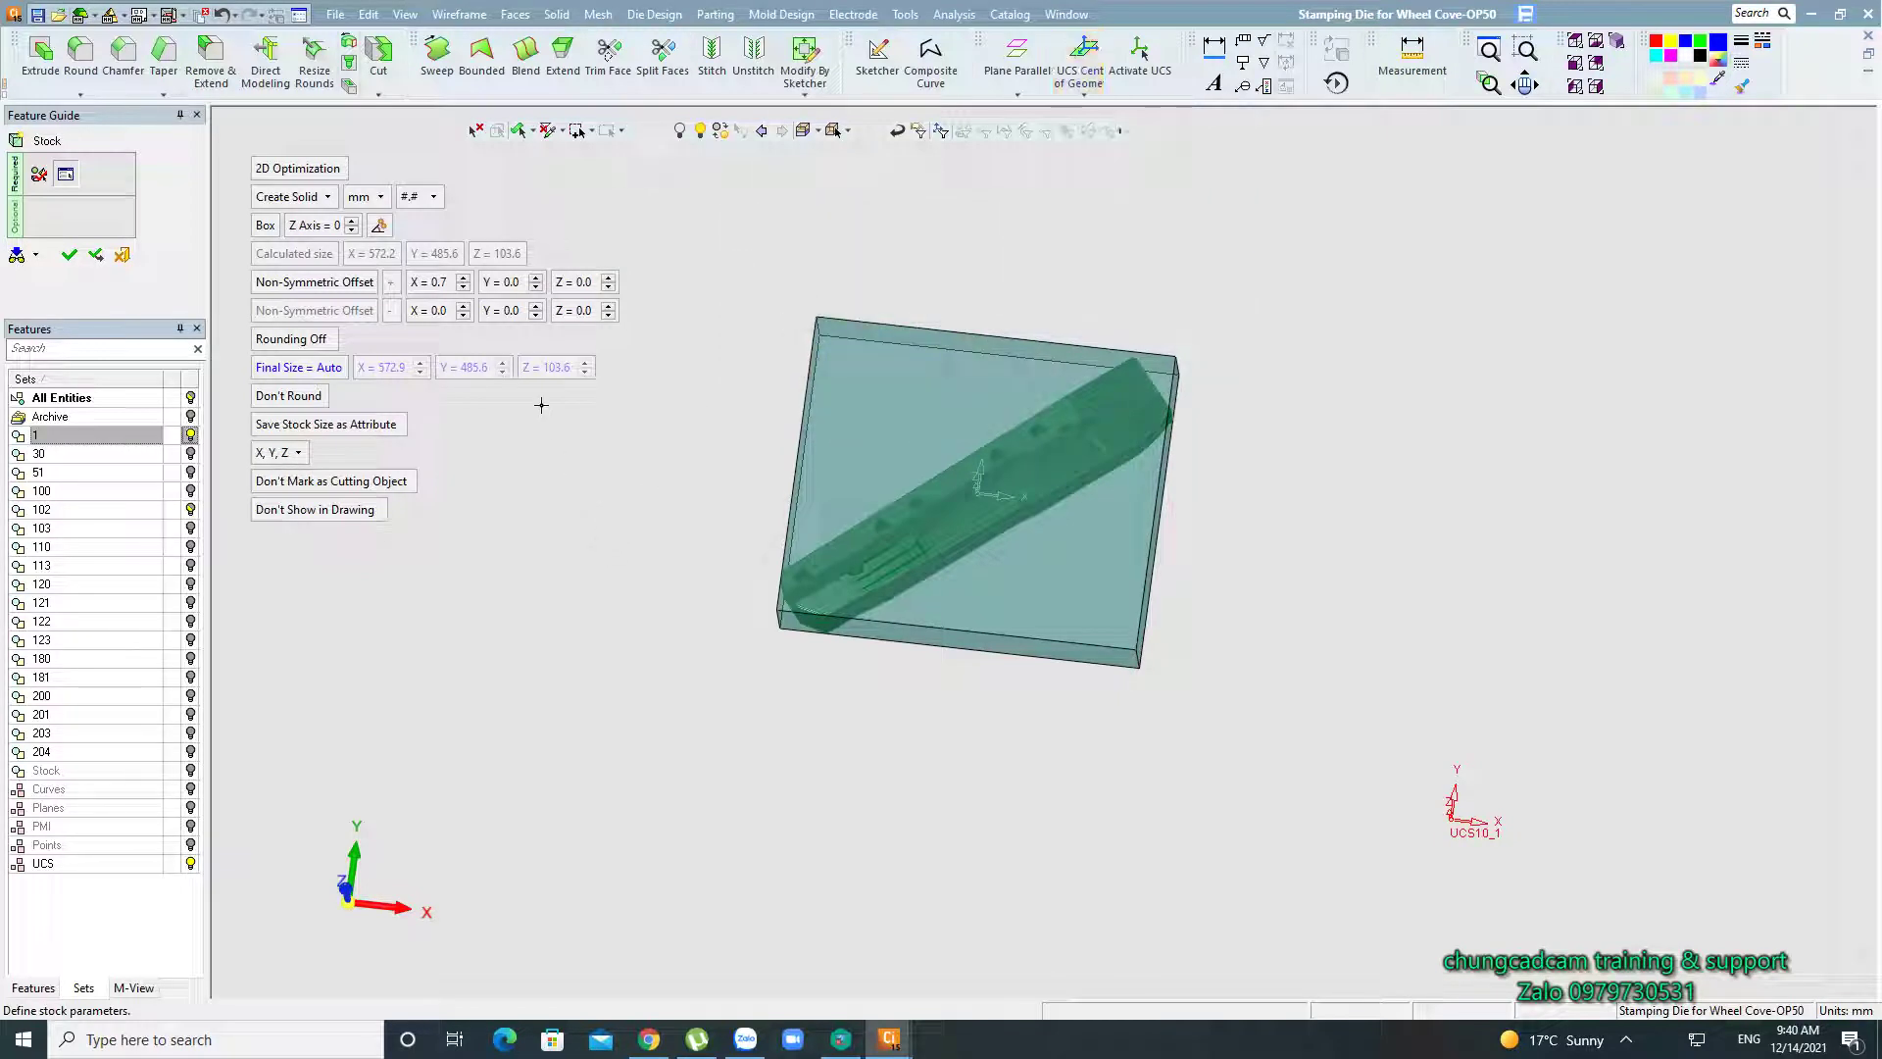
{"action": "mouse_move", "coordinate": [693, 496]}
{"action": "middle_mouse_down"}
{"action": "mouse_move", "coordinate": [702, 429]}
{"action": "mouse_move", "coordinate": [686, 470]}
{"action": "middle_mouse_up"}
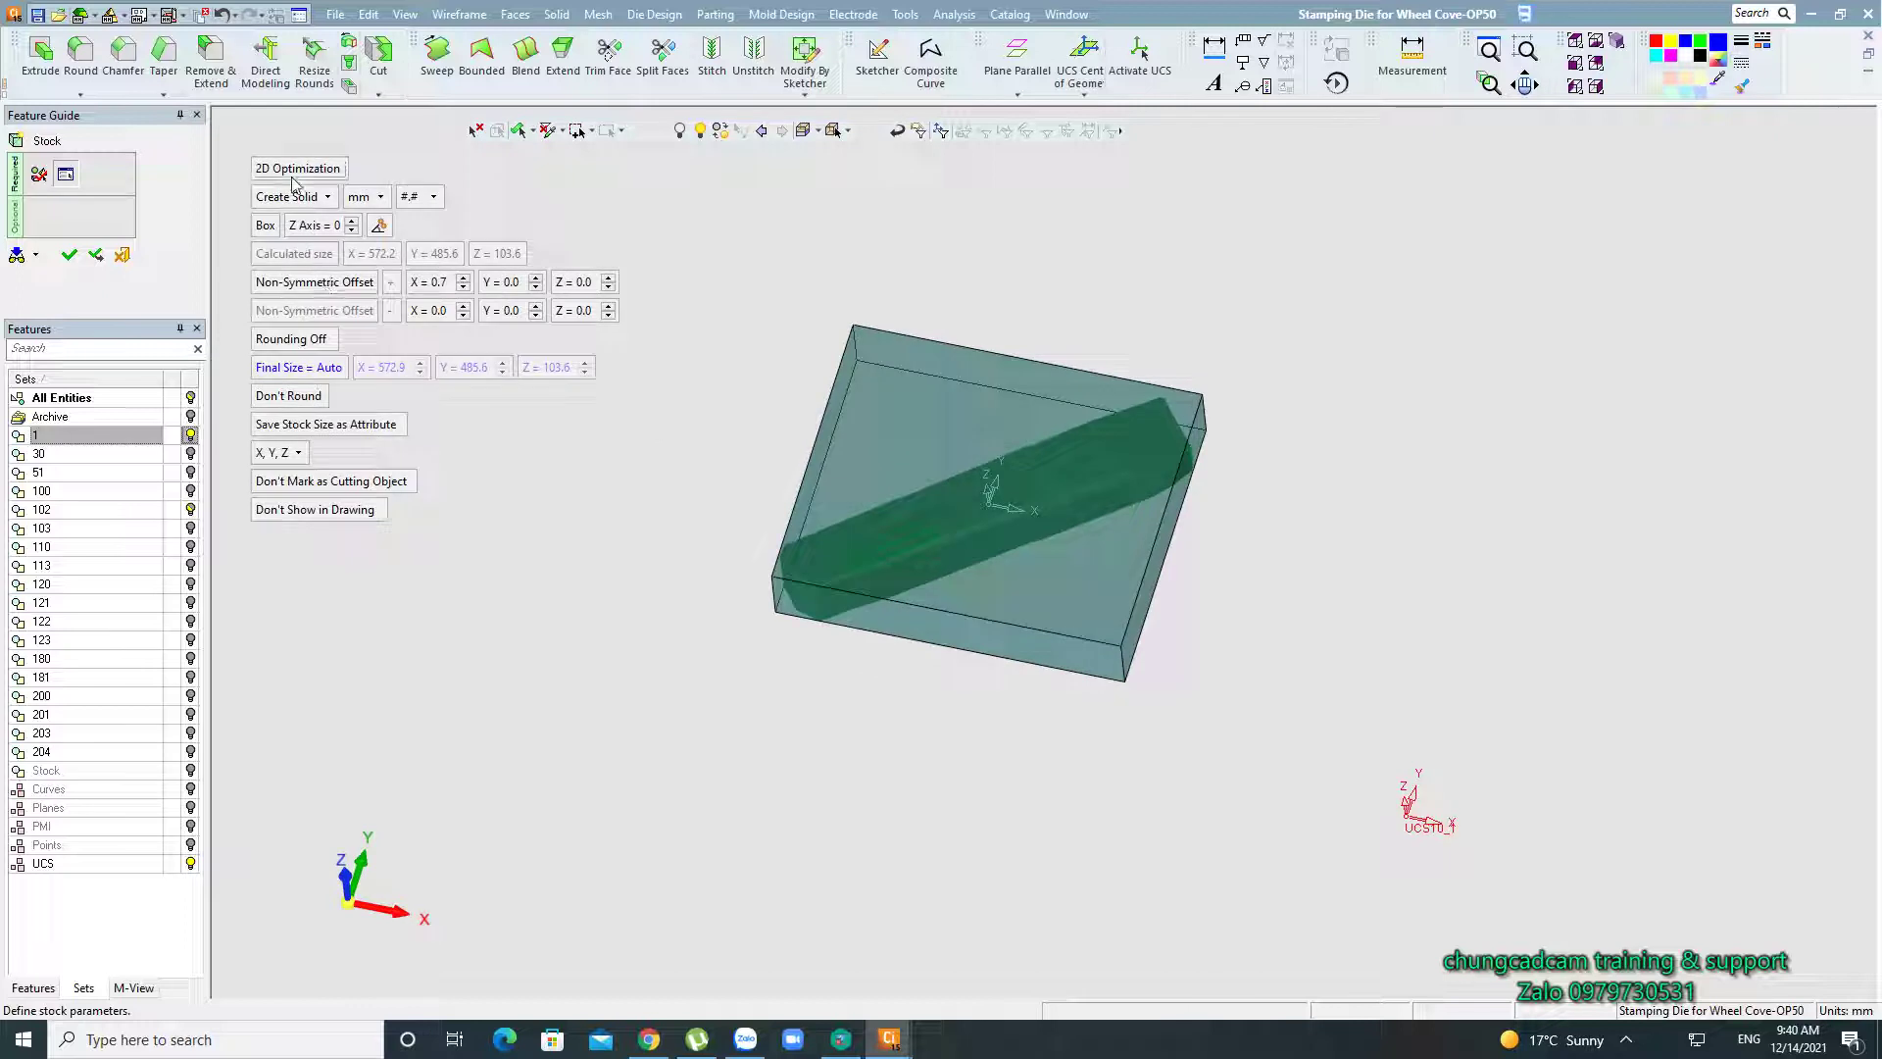
Switch to 3D Optimization and re-analyse the stock, giving a 670.0 × 123.3 × 103.6 box.
{"action": "left_click", "coordinate": [294, 172]}
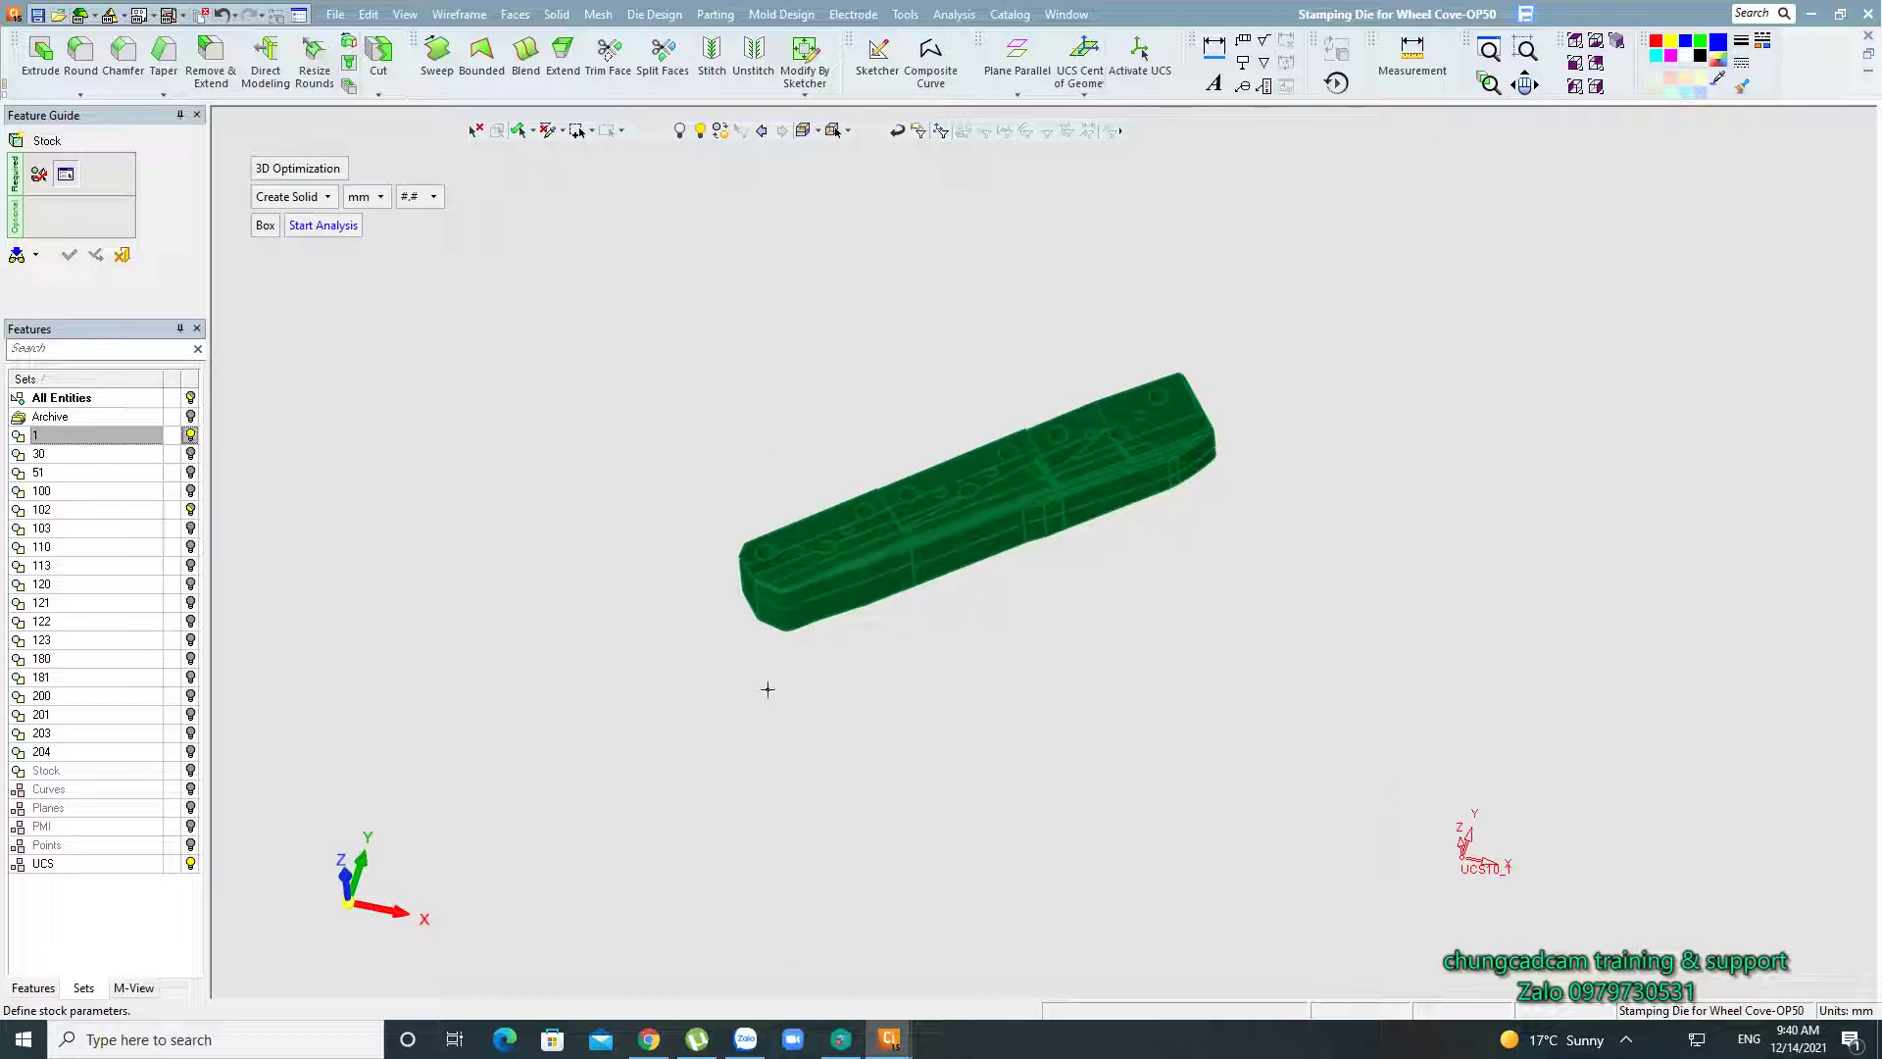
{"action": "scroll", "coordinate": [971, 599], "scroll_direction": "up", "scroll_amount": 2}
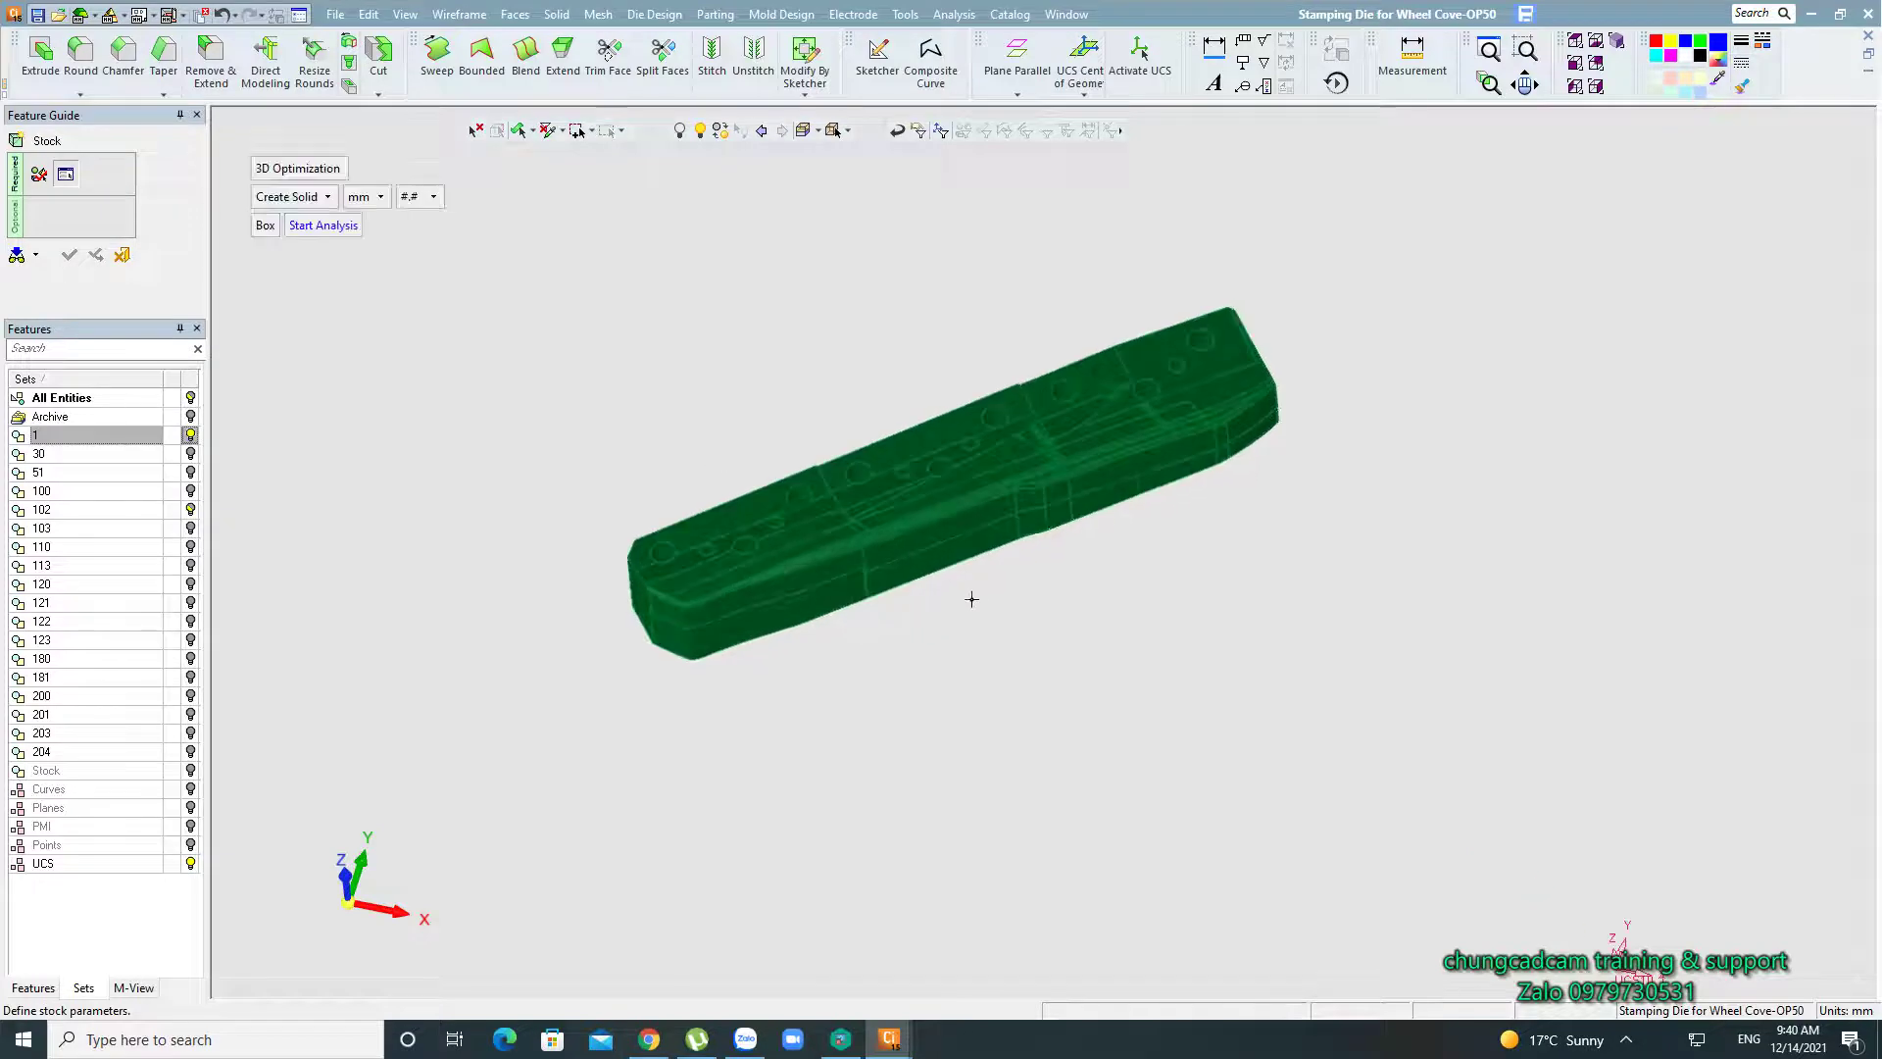
{"action": "middle_click_drag", "start_coordinate": [1104, 622], "coordinate": [1092, 617]}
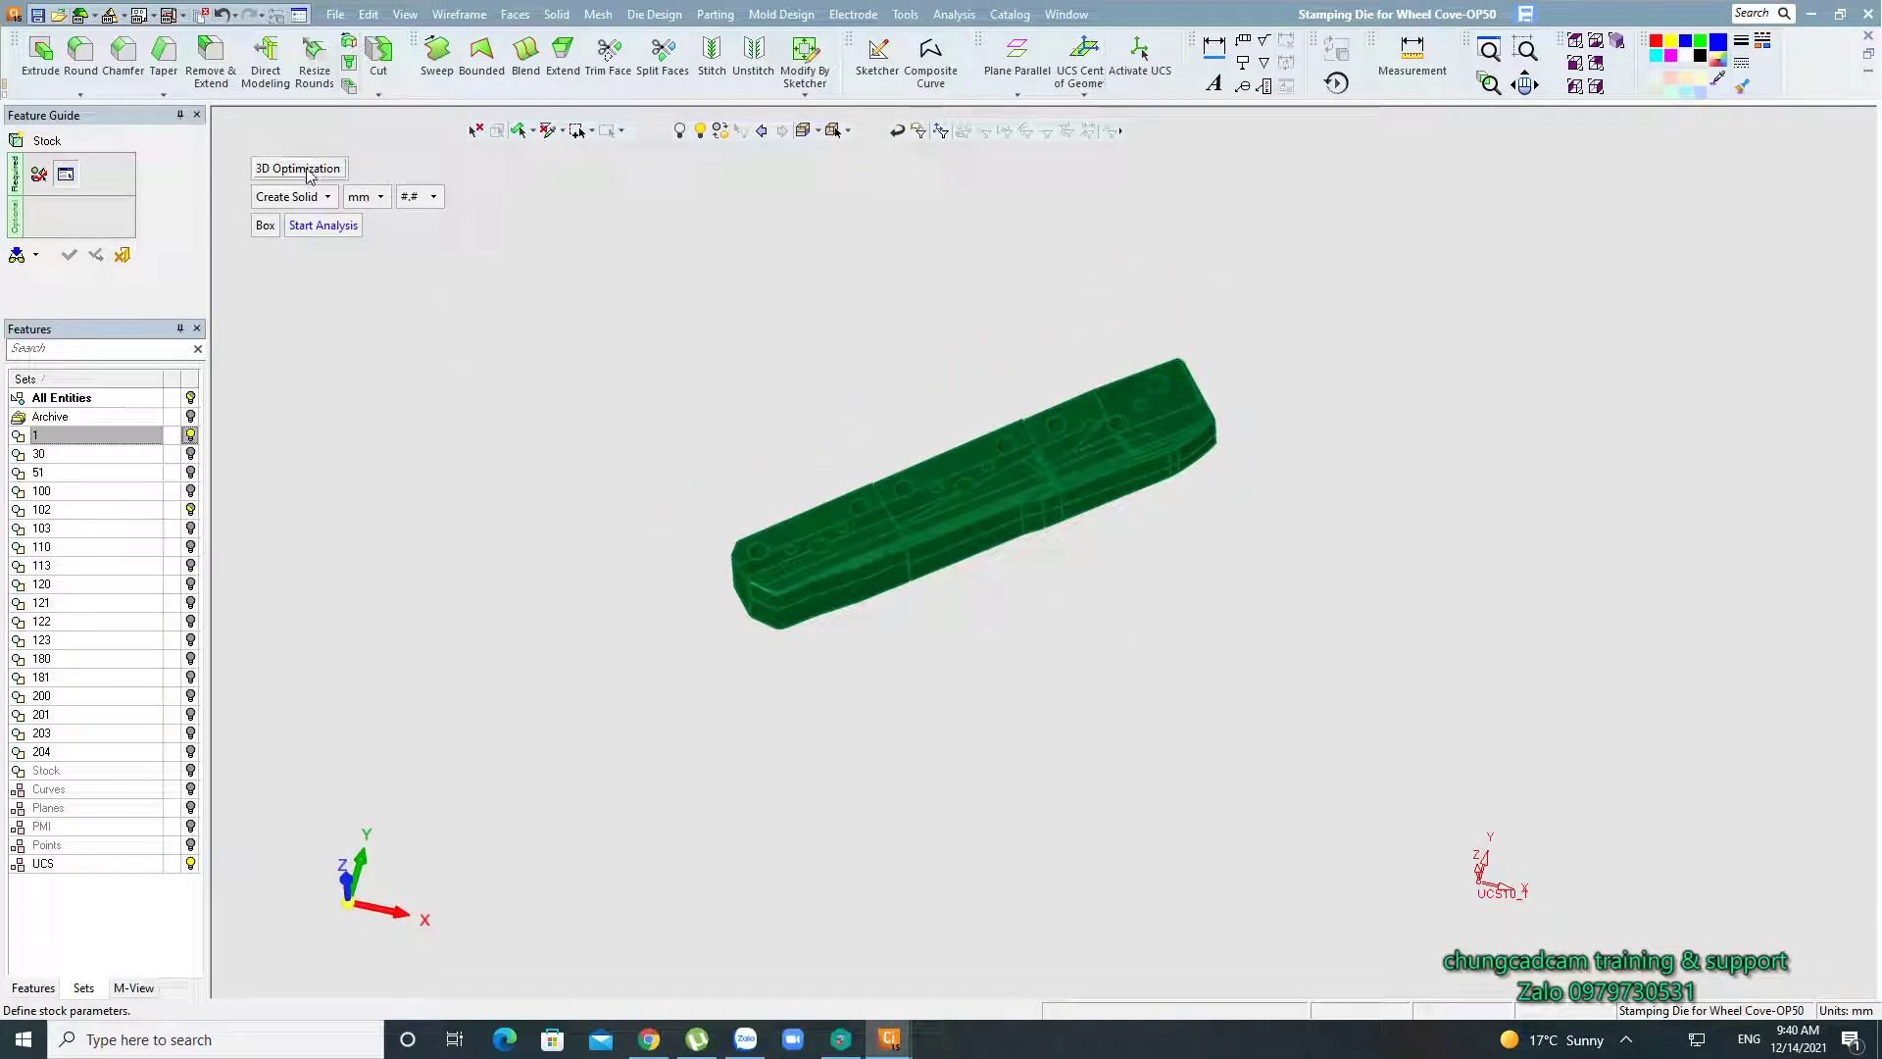
{"action": "left_click", "coordinate": [312, 227]}
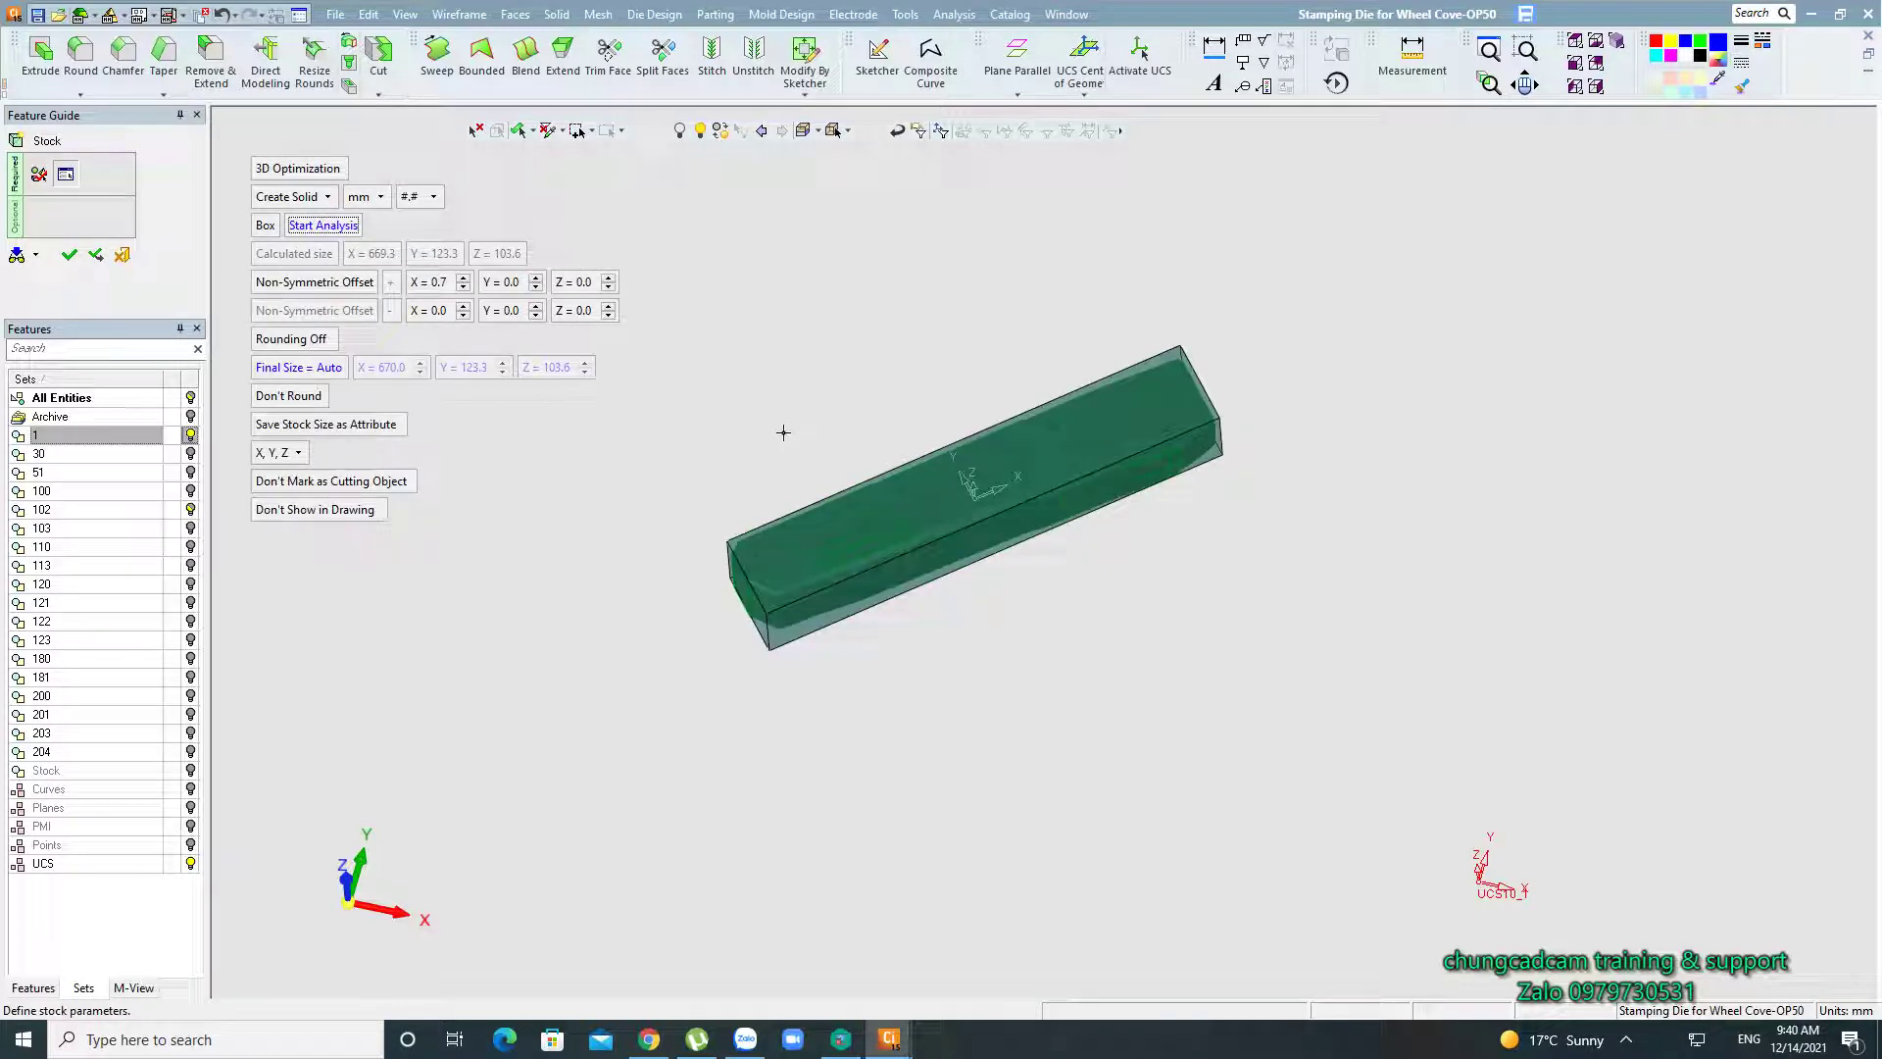
{"action": "scroll", "coordinate": [863, 549], "scroll_direction": "up", "scroll_amount": 3}
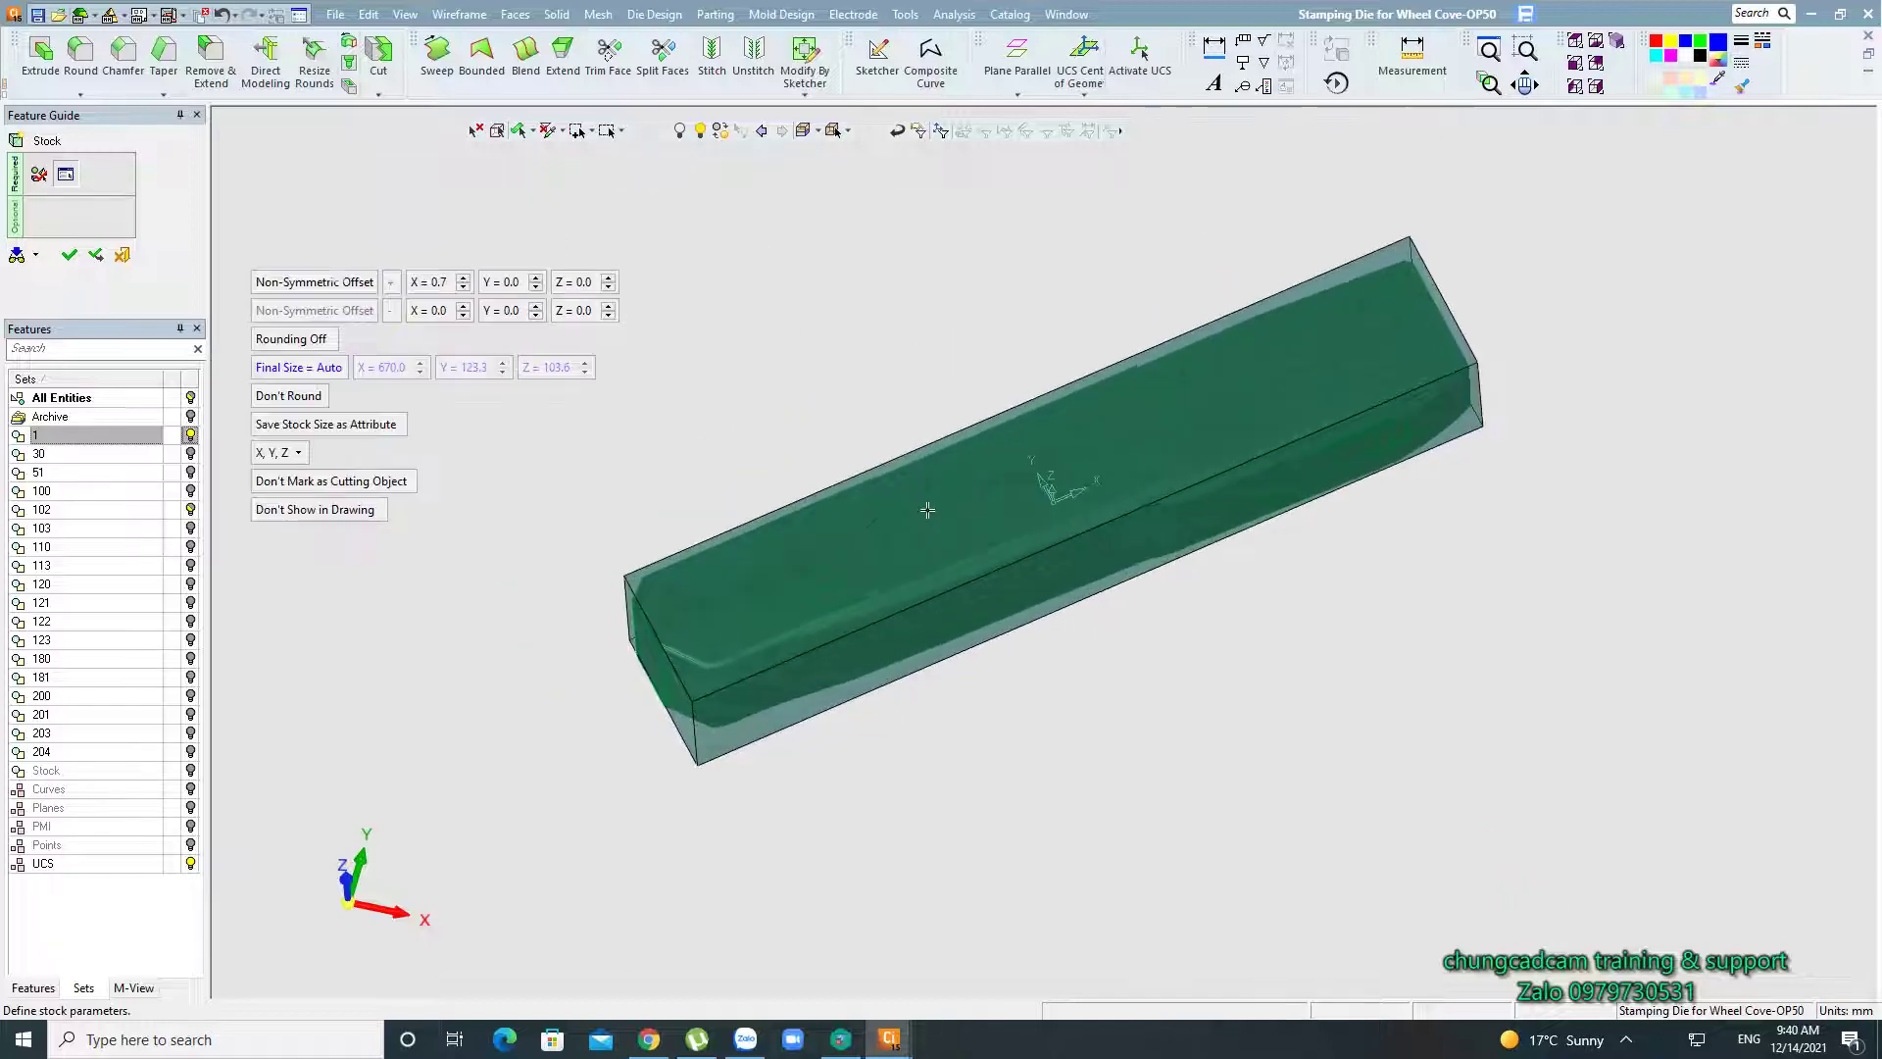
Orbit around the optimized stock box to see its faces, underside and top.
{"action": "middle_click_drag", "start_coordinate": [902, 549], "coordinate": [823, 476]}
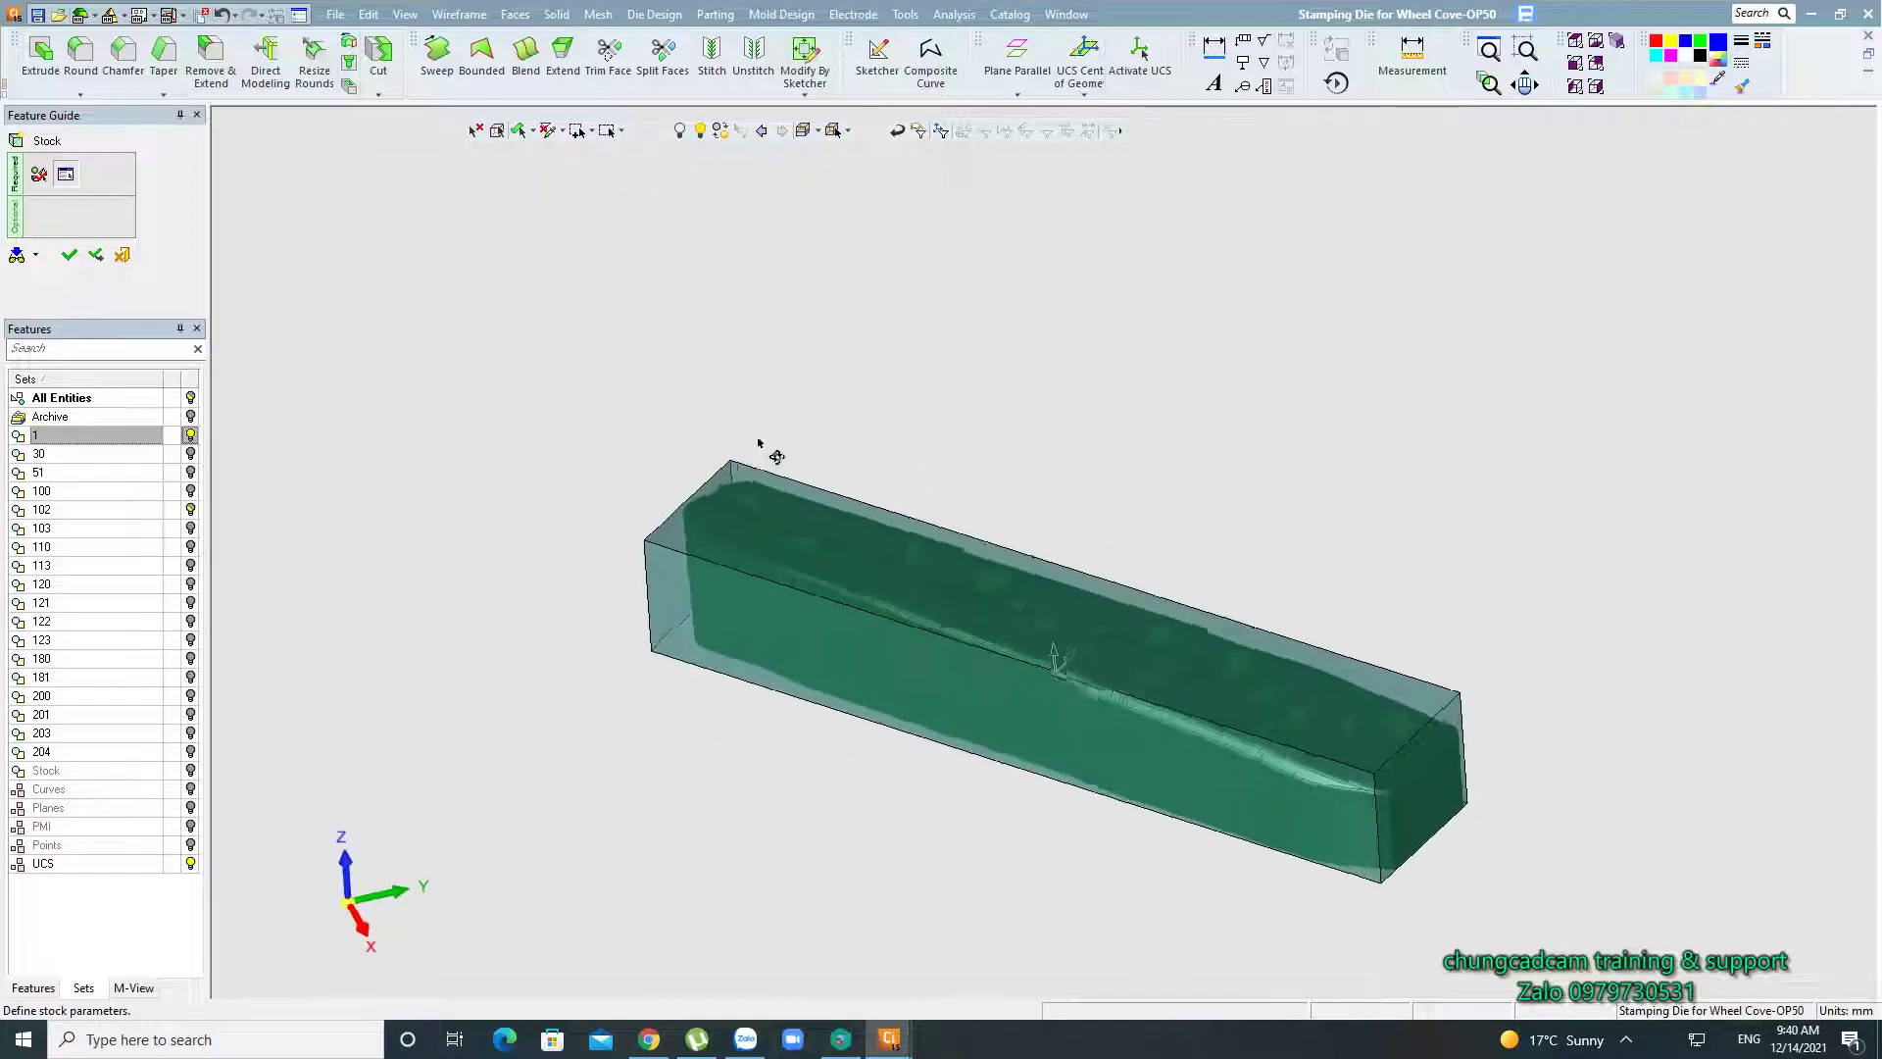
{"action": "mouse_move", "coordinate": [822, 476]}
{"action": "middle_mouse_down"}
{"action": "mouse_move", "coordinate": [992, 498]}
{"action": "mouse_move", "coordinate": [998, 455]}
{"action": "middle_mouse_up"}
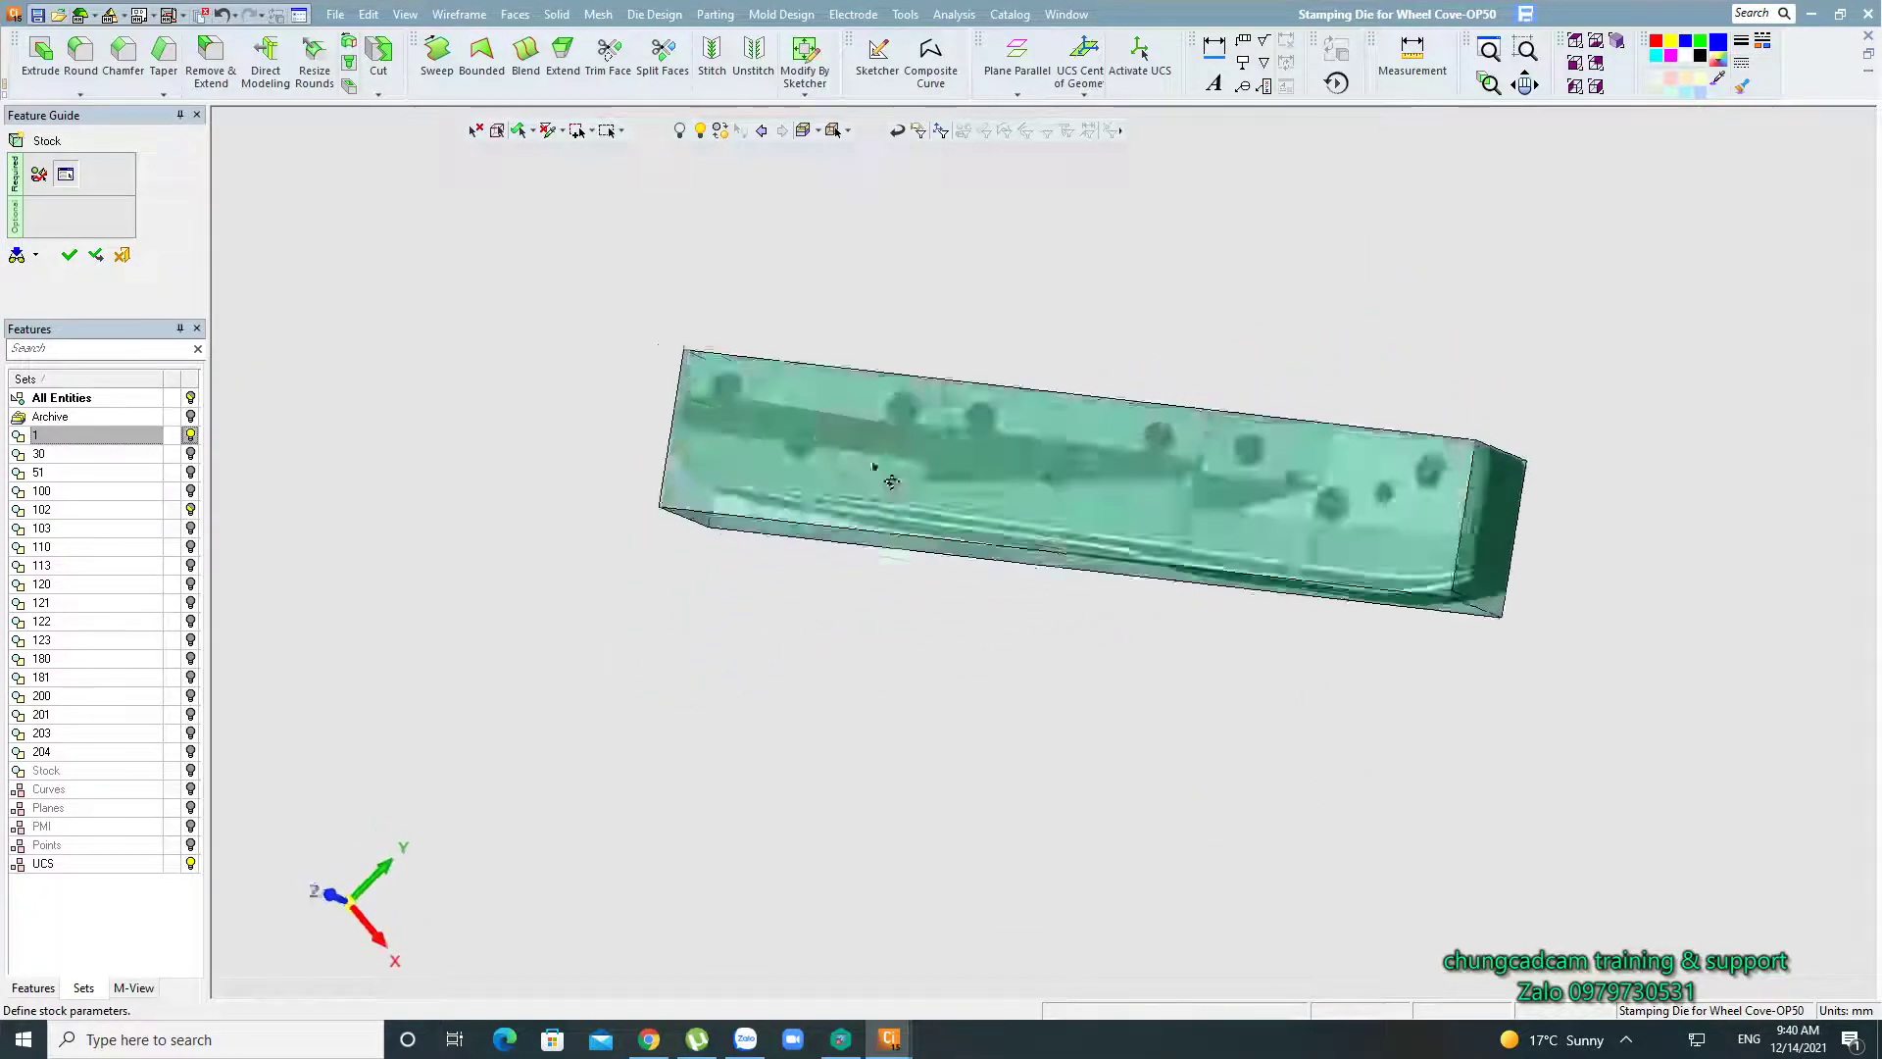
{"action": "middle_click_drag", "start_coordinate": [957, 497], "coordinate": [752, 447]}
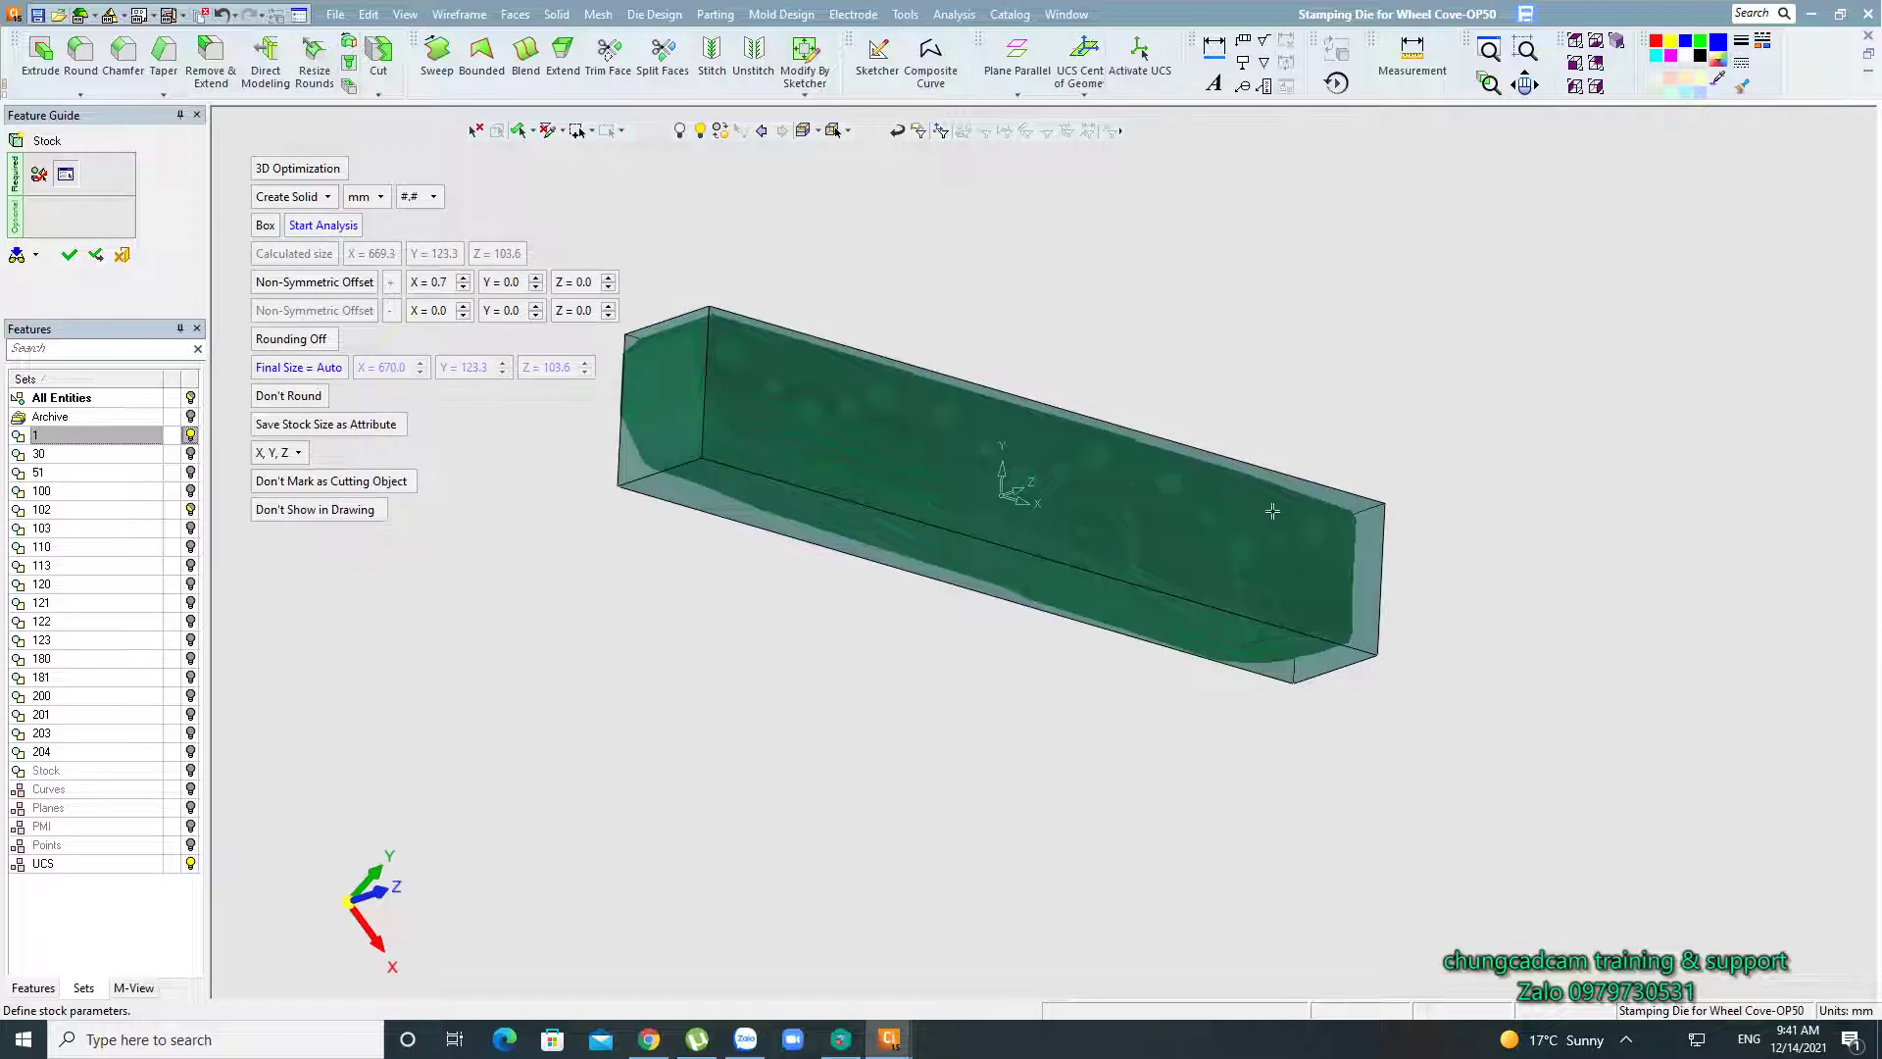
{"action": "mouse_move", "coordinate": [1273, 511]}
{"action": "middle_mouse_down"}
{"action": "mouse_move", "coordinate": [1432, 567]}
{"action": "mouse_move", "coordinate": [1365, 724]}
{"action": "mouse_move", "coordinate": [1000, 546]}
{"action": "mouse_move", "coordinate": [991, 572]}
{"action": "mouse_move", "coordinate": [1026, 448]}
{"action": "middle_mouse_up"}
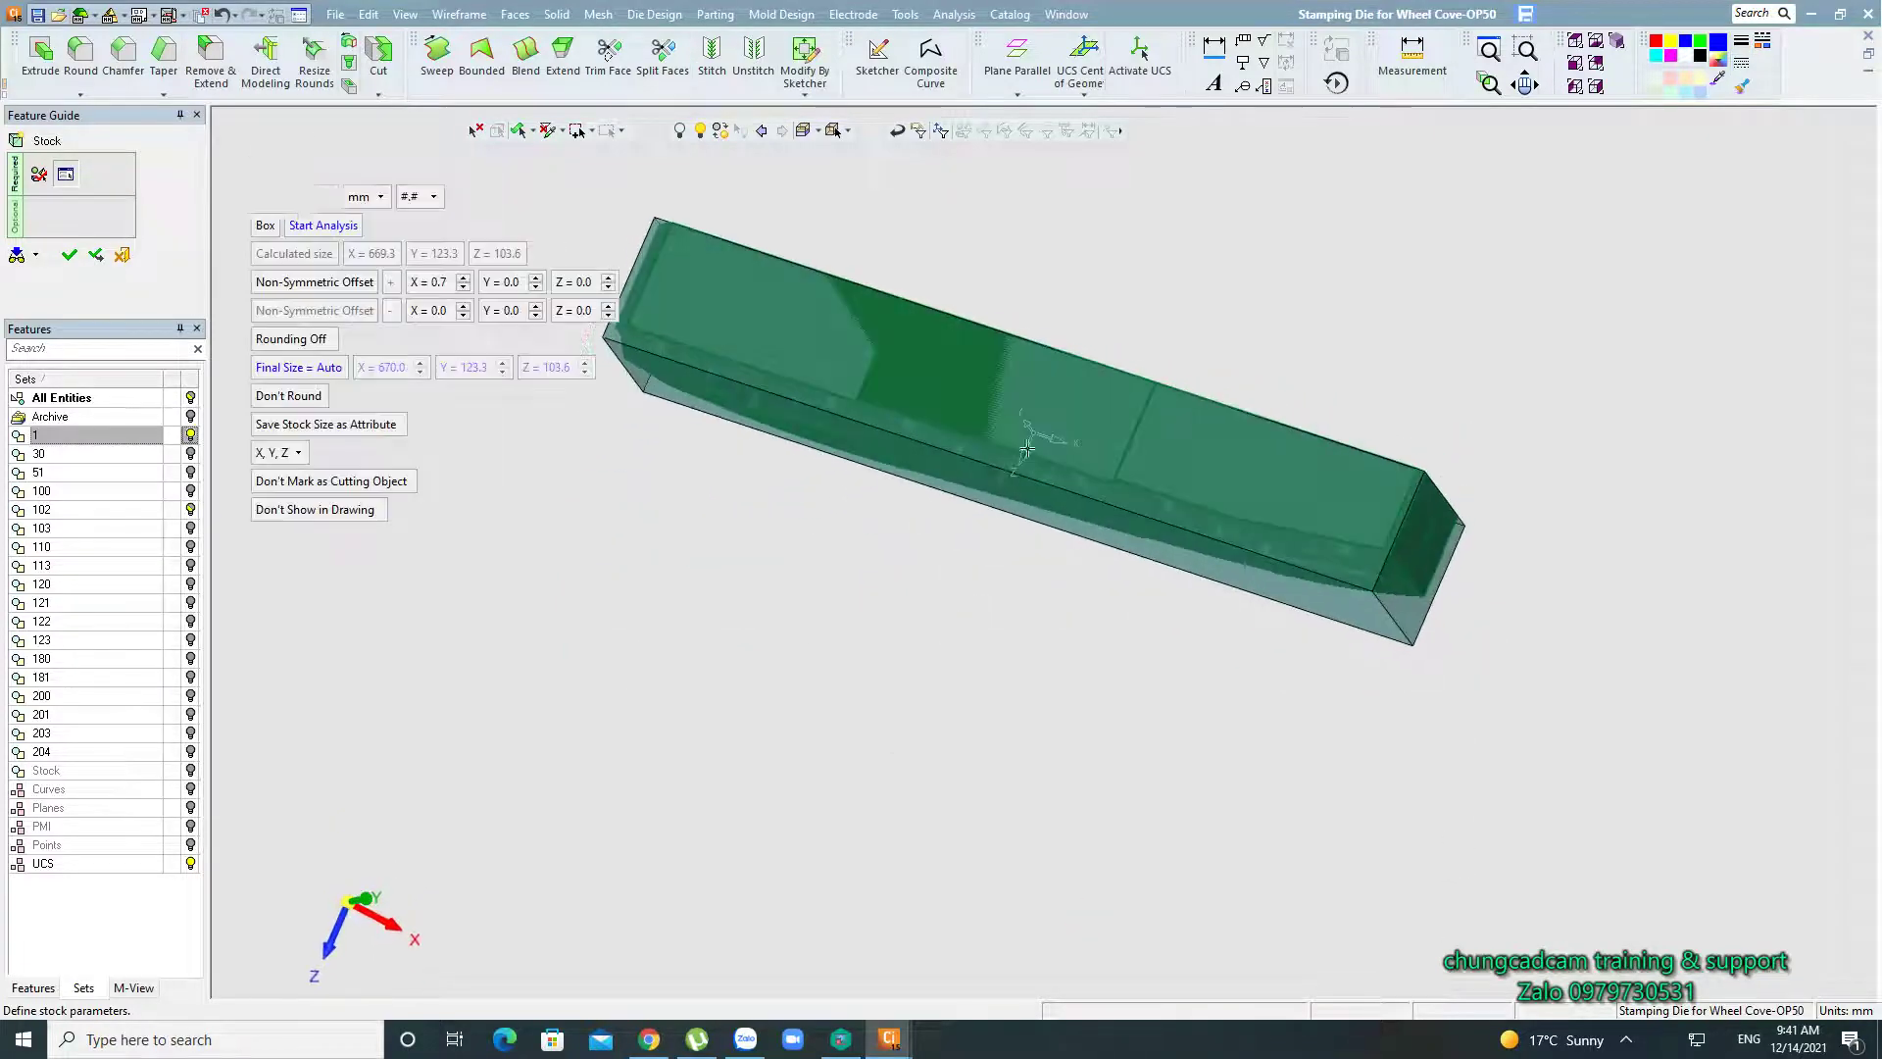
{"action": "mouse_move", "coordinate": [899, 550]}
{"action": "middle_mouse_down"}
{"action": "mouse_move", "coordinate": [1029, 231]}
{"action": "mouse_move", "coordinate": [995, 216]}
{"action": "middle_mouse_up"}
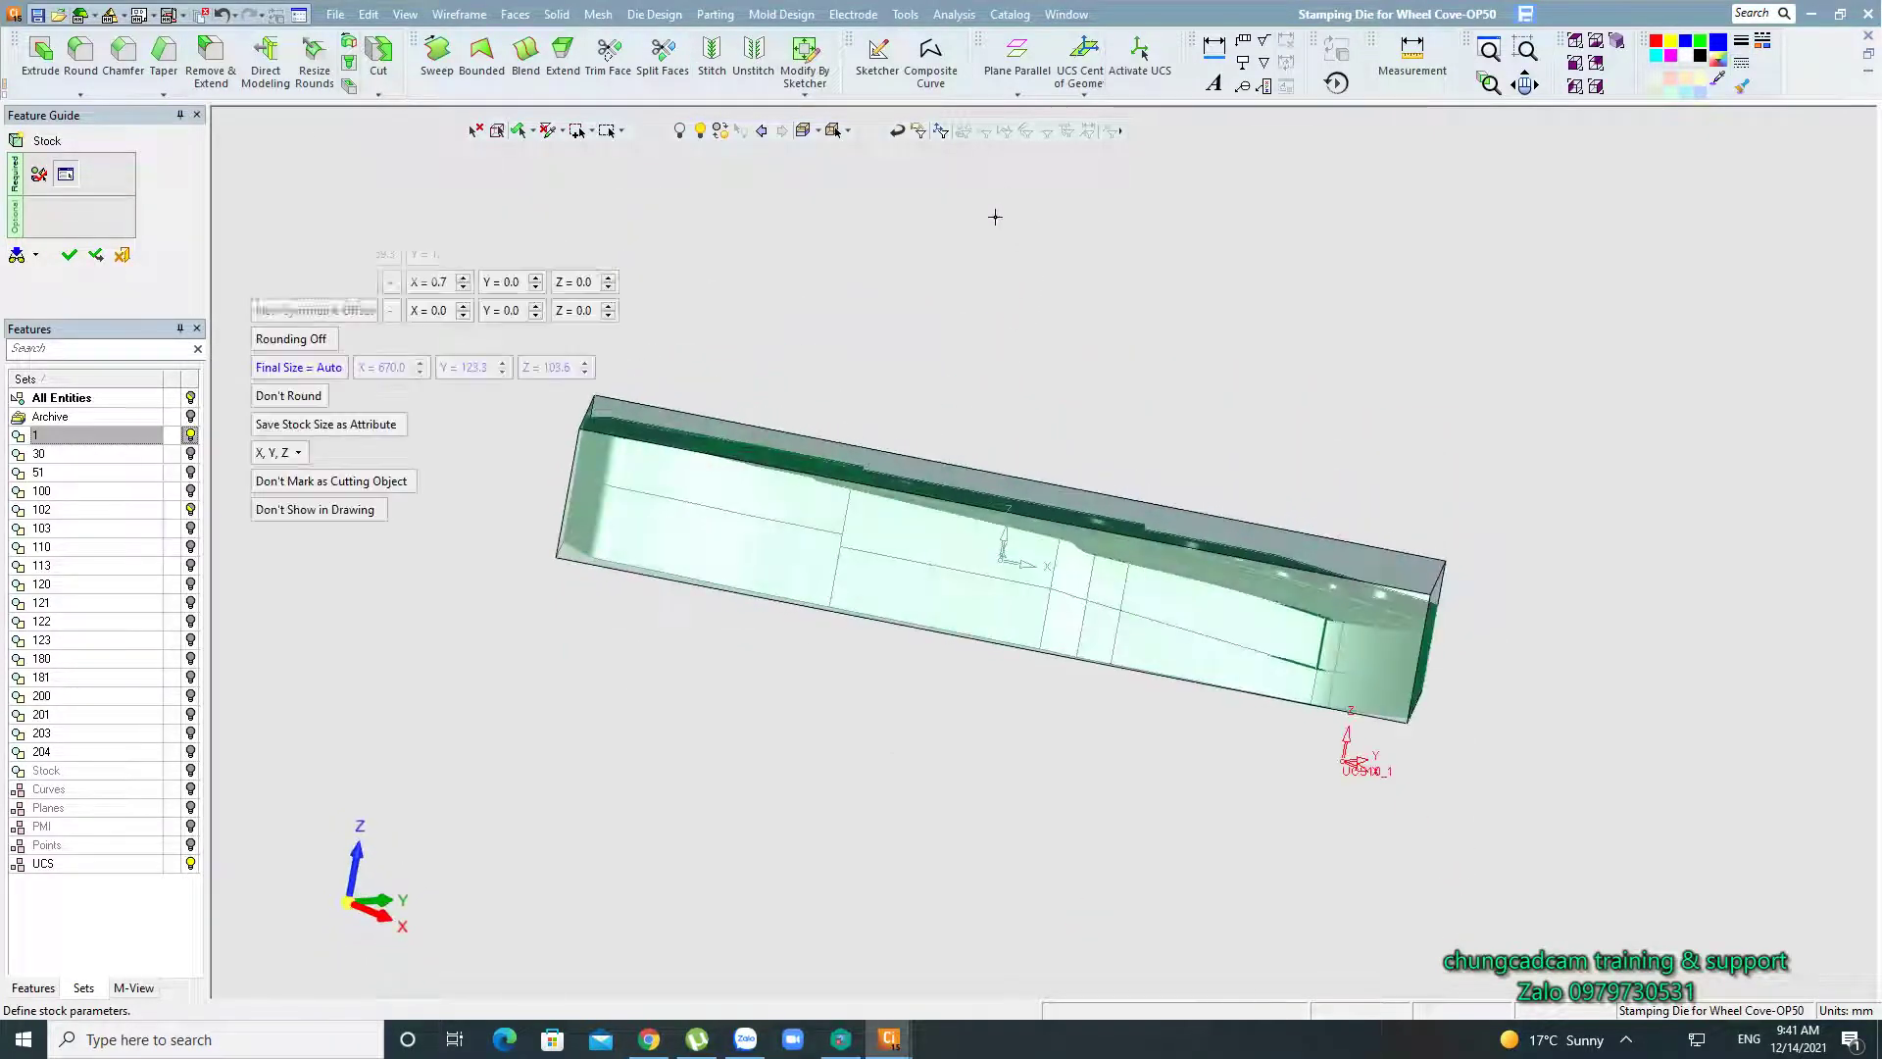
{"action": "mouse_move", "coordinate": [1127, 477]}
{"action": "middle_mouse_down"}
{"action": "mouse_move", "coordinate": [1172, 458]}
{"action": "mouse_move", "coordinate": [916, 546]}
{"action": "mouse_move", "coordinate": [975, 538]}
{"action": "mouse_move", "coordinate": [958, 550]}
{"action": "mouse_move", "coordinate": [968, 457]}
{"action": "middle_mouse_up"}
Zoom and orbit to a front view, then expand the Create Solid output-type list.
{"action": "scroll", "coordinate": [1043, 639], "scroll_direction": "up", "scroll_amount": 5}
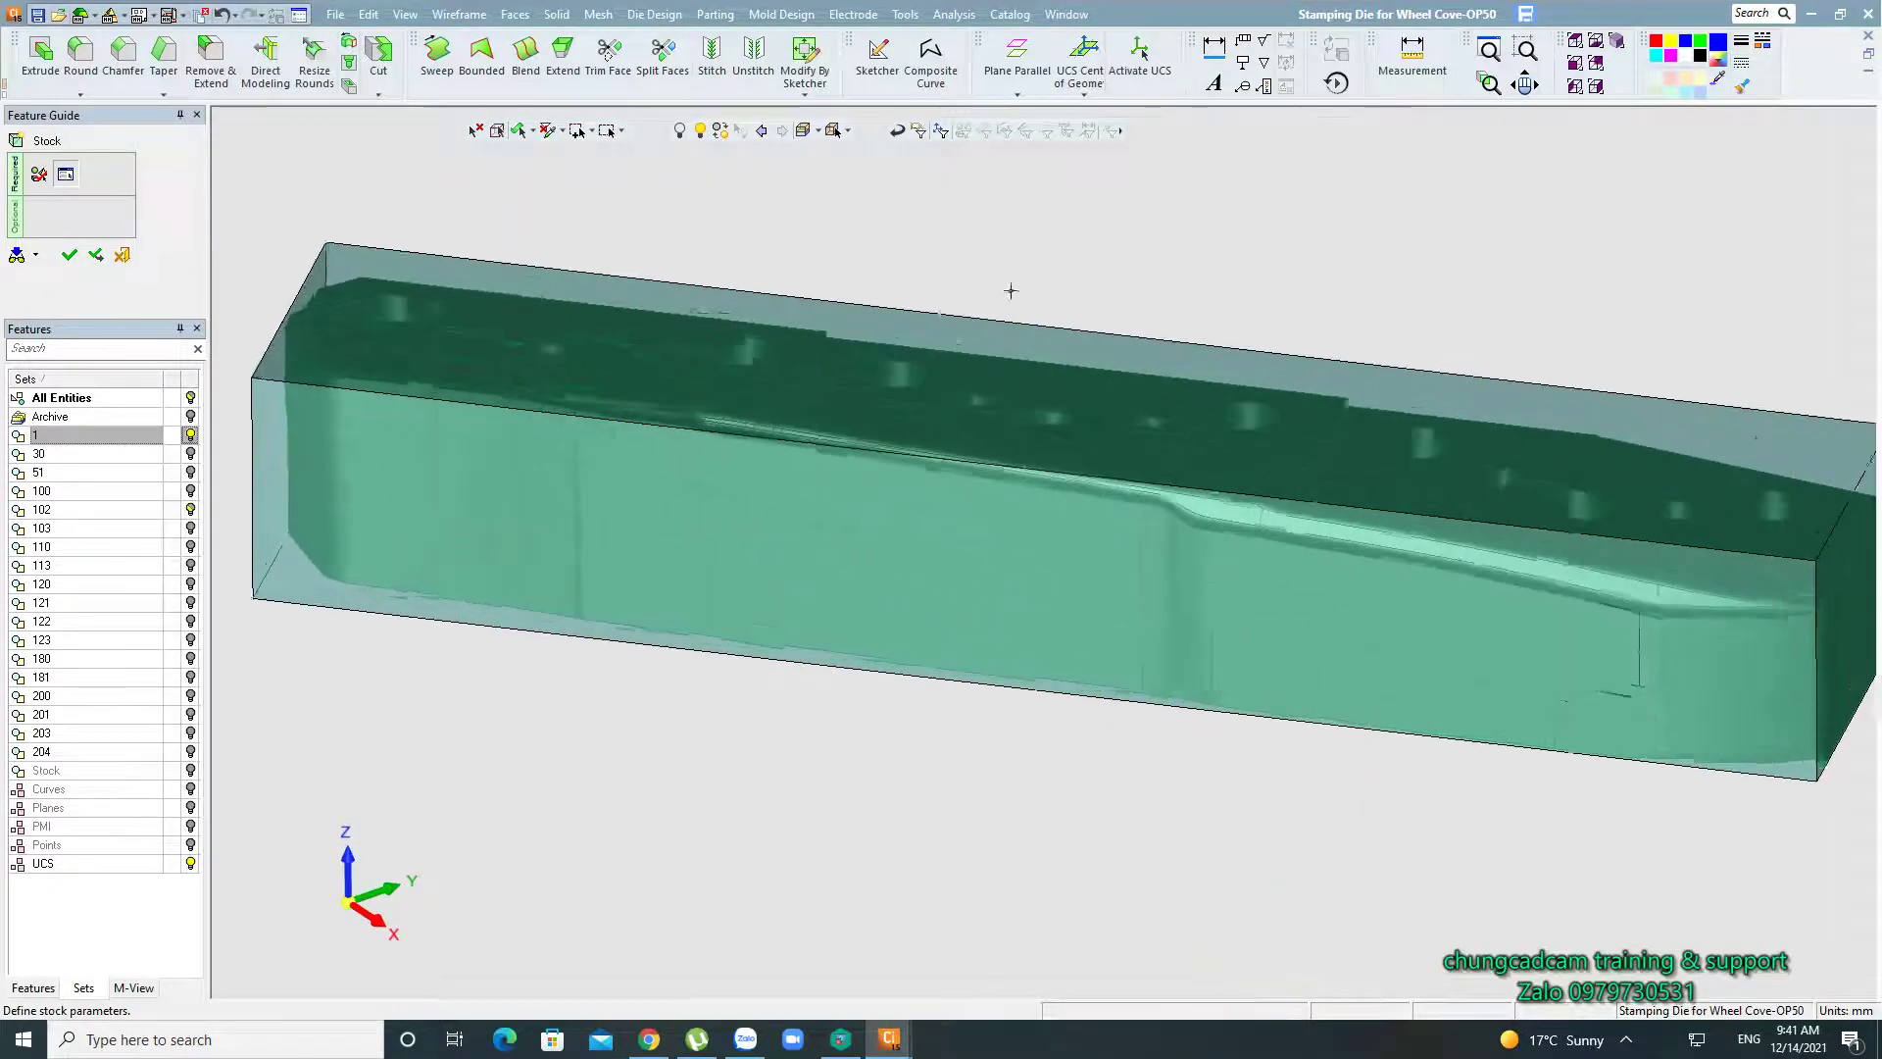
{"action": "mouse_move", "coordinate": [1009, 286]}
{"action": "middle_mouse_down"}
{"action": "mouse_move", "coordinate": [1084, 399]}
{"action": "mouse_move", "coordinate": [1103, 339]}
{"action": "mouse_move", "coordinate": [1156, 366]}
{"action": "mouse_move", "coordinate": [1500, 769]}
{"action": "mouse_move", "coordinate": [957, 528]}
{"action": "mouse_move", "coordinate": [966, 454]}
{"action": "mouse_move", "coordinate": [1049, 554]}
{"action": "mouse_move", "coordinate": [1093, 463]}
{"action": "mouse_move", "coordinate": [1110, 484]}
{"action": "mouse_move", "coordinate": [1063, 533]}
{"action": "middle_mouse_up"}
{"action": "scroll", "coordinate": [957, 528], "scroll_direction": "down", "scroll_amount": 3}
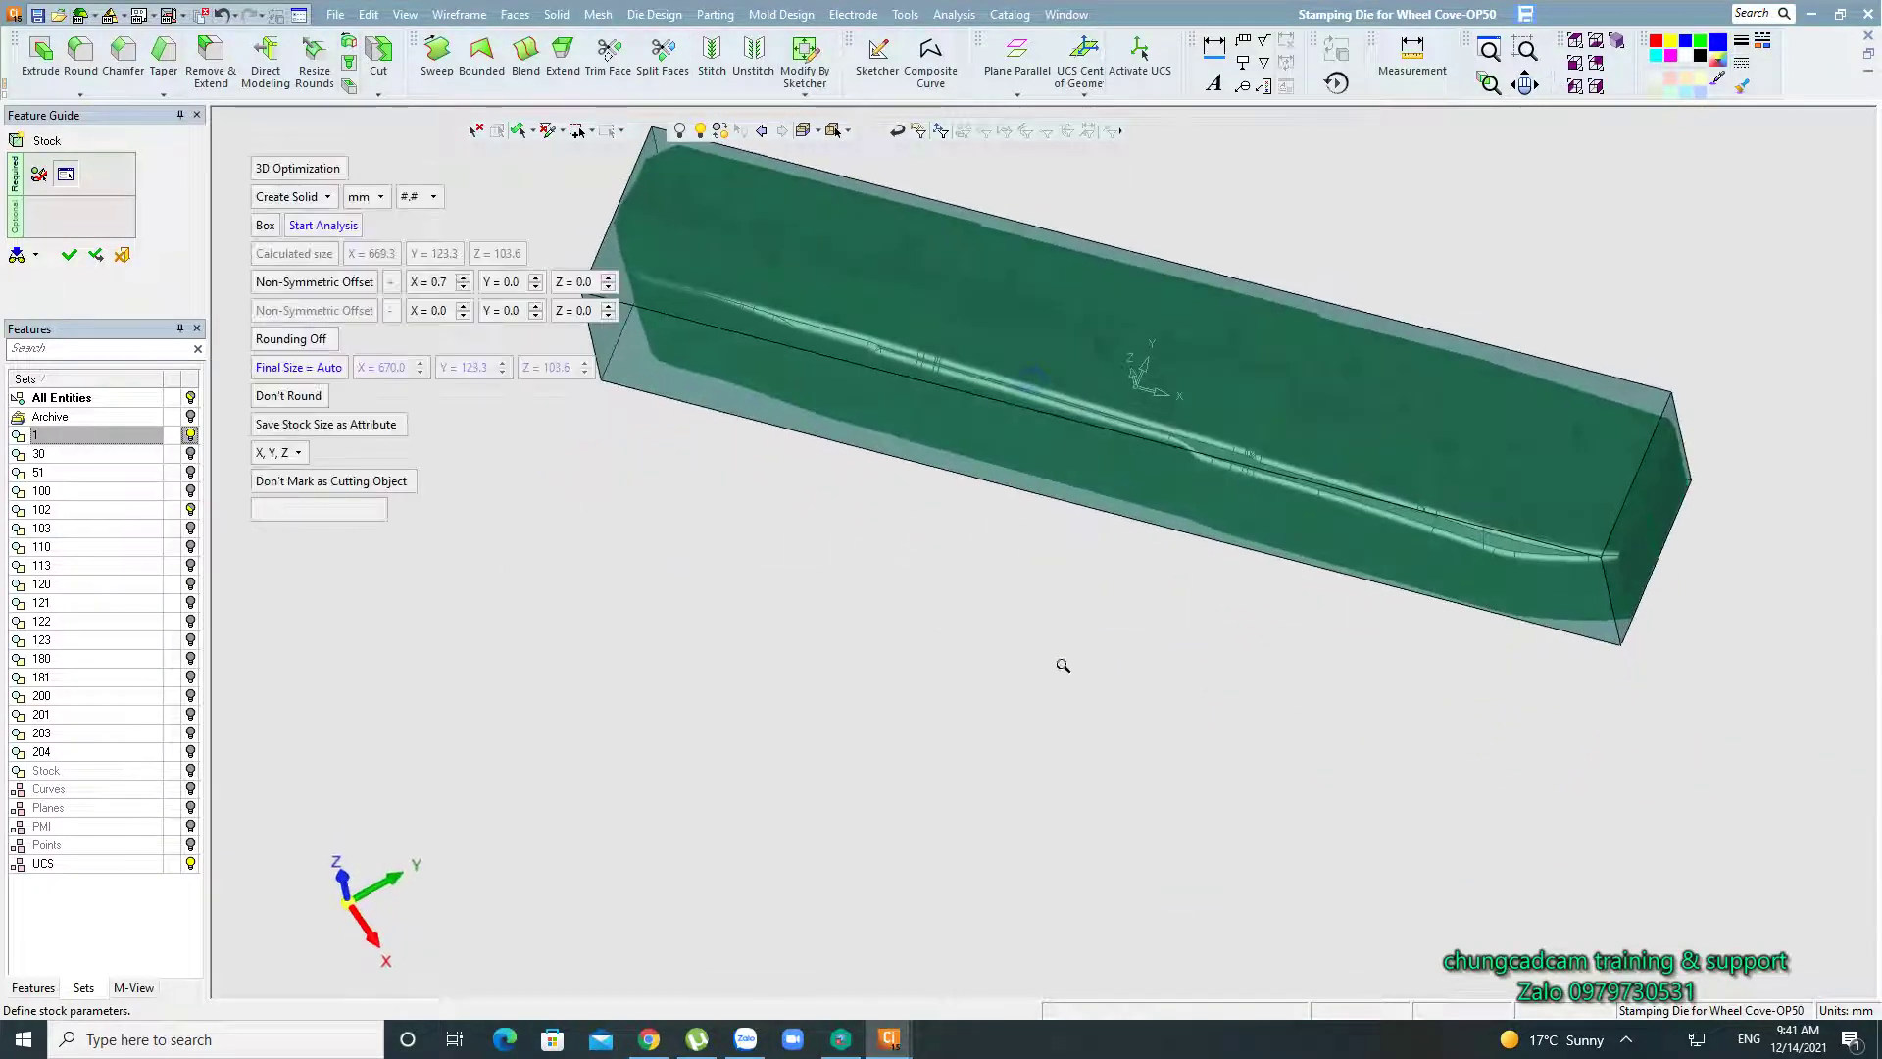
{"action": "mouse_move", "coordinate": [1063, 660]}
{"action": "middle_mouse_down"}
{"action": "mouse_move", "coordinate": [1029, 617]}
{"action": "mouse_move", "coordinate": [1008, 698]}
{"action": "mouse_move", "coordinate": [975, 568]}
{"action": "middle_mouse_up"}
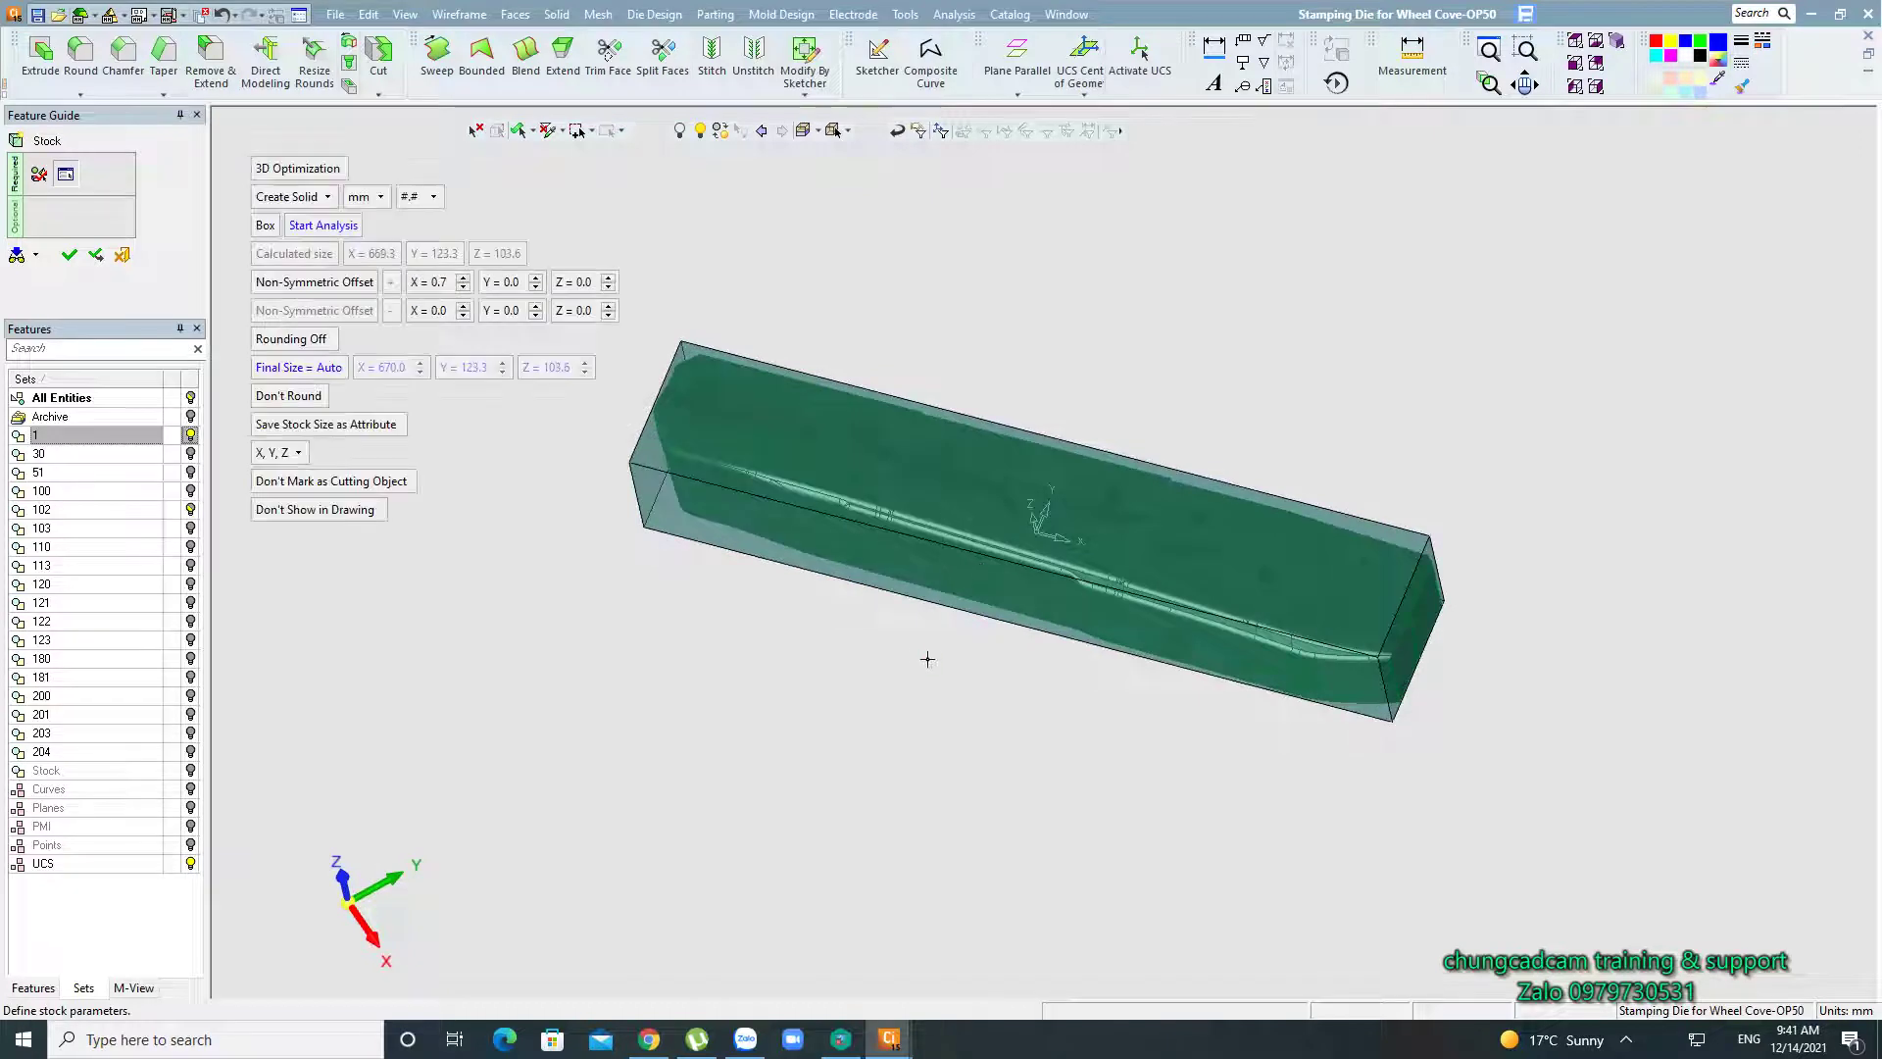
{"action": "mouse_move", "coordinate": [915, 656]}
{"action": "middle_mouse_down"}
{"action": "mouse_move", "coordinate": [975, 643]}
{"action": "mouse_move", "coordinate": [921, 579]}
{"action": "middle_mouse_up"}
{"action": "middle_click_drag", "start_coordinate": [832, 745], "coordinate": [811, 744]}
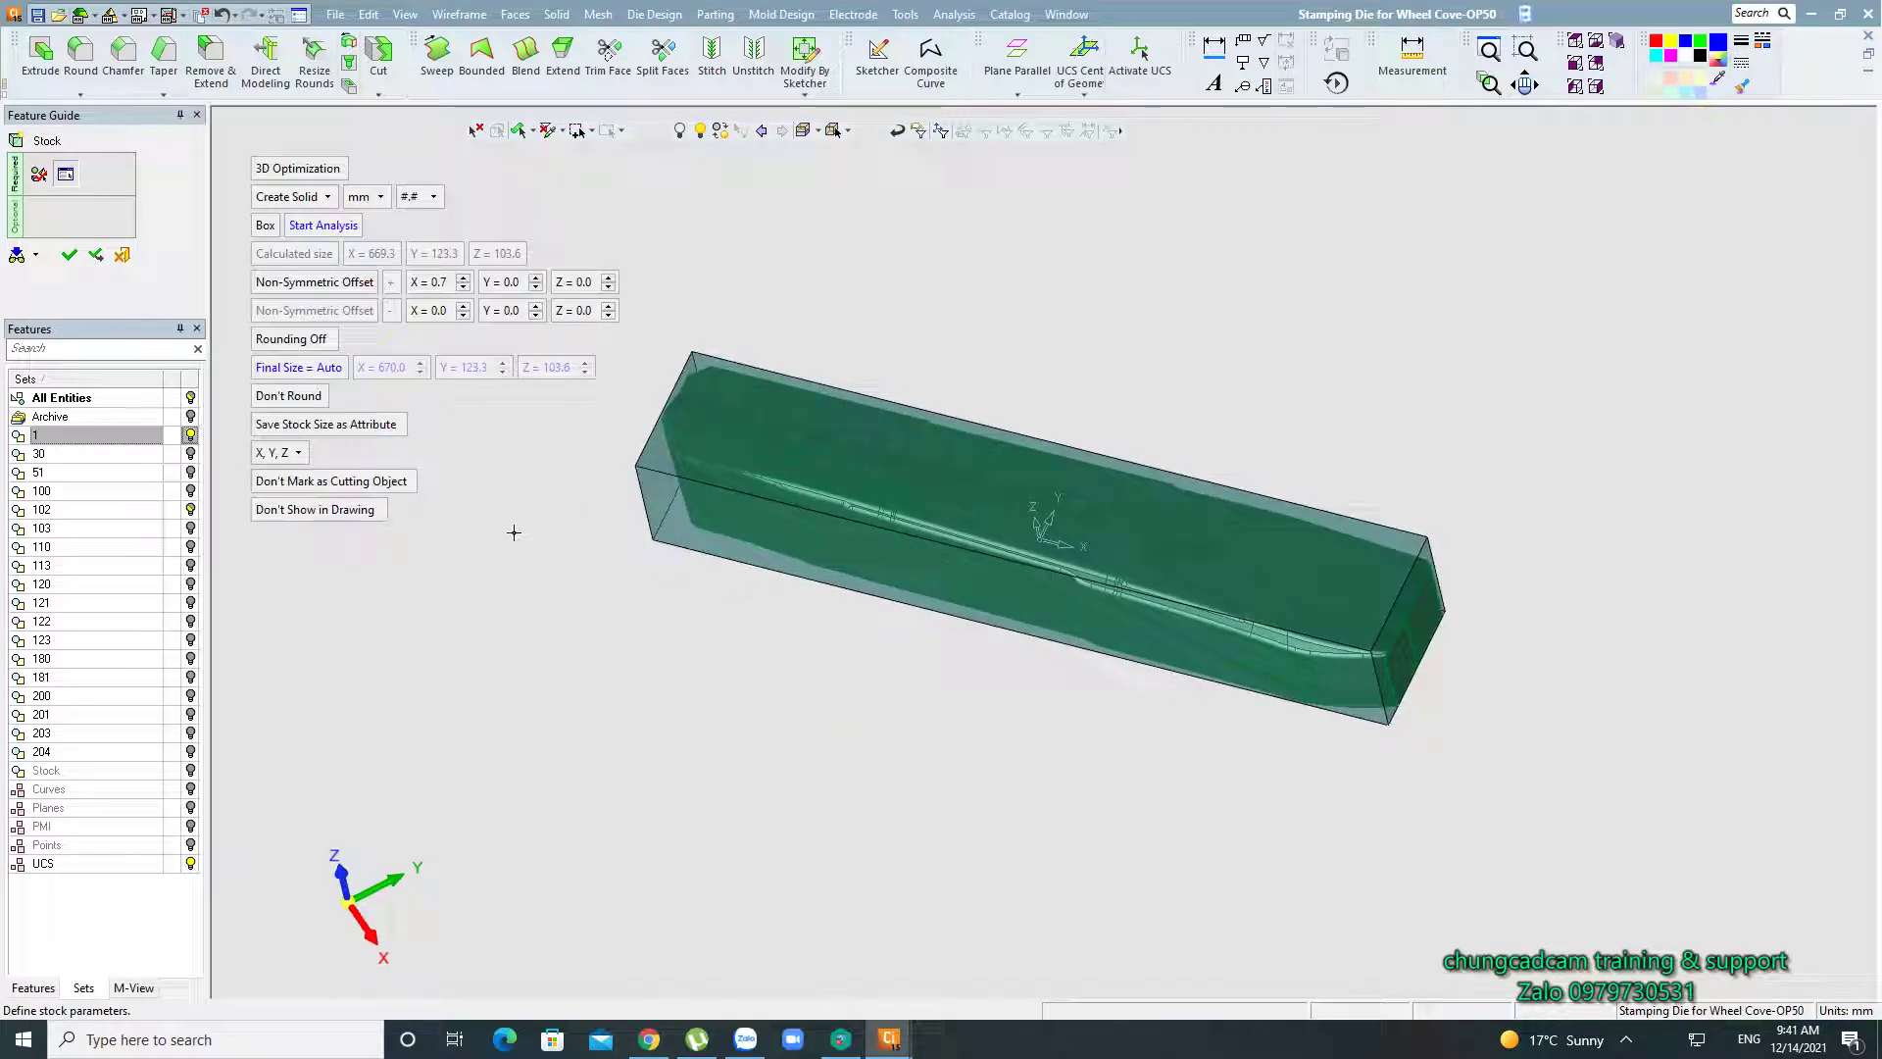
{"action": "left_click", "coordinate": [326, 197]}
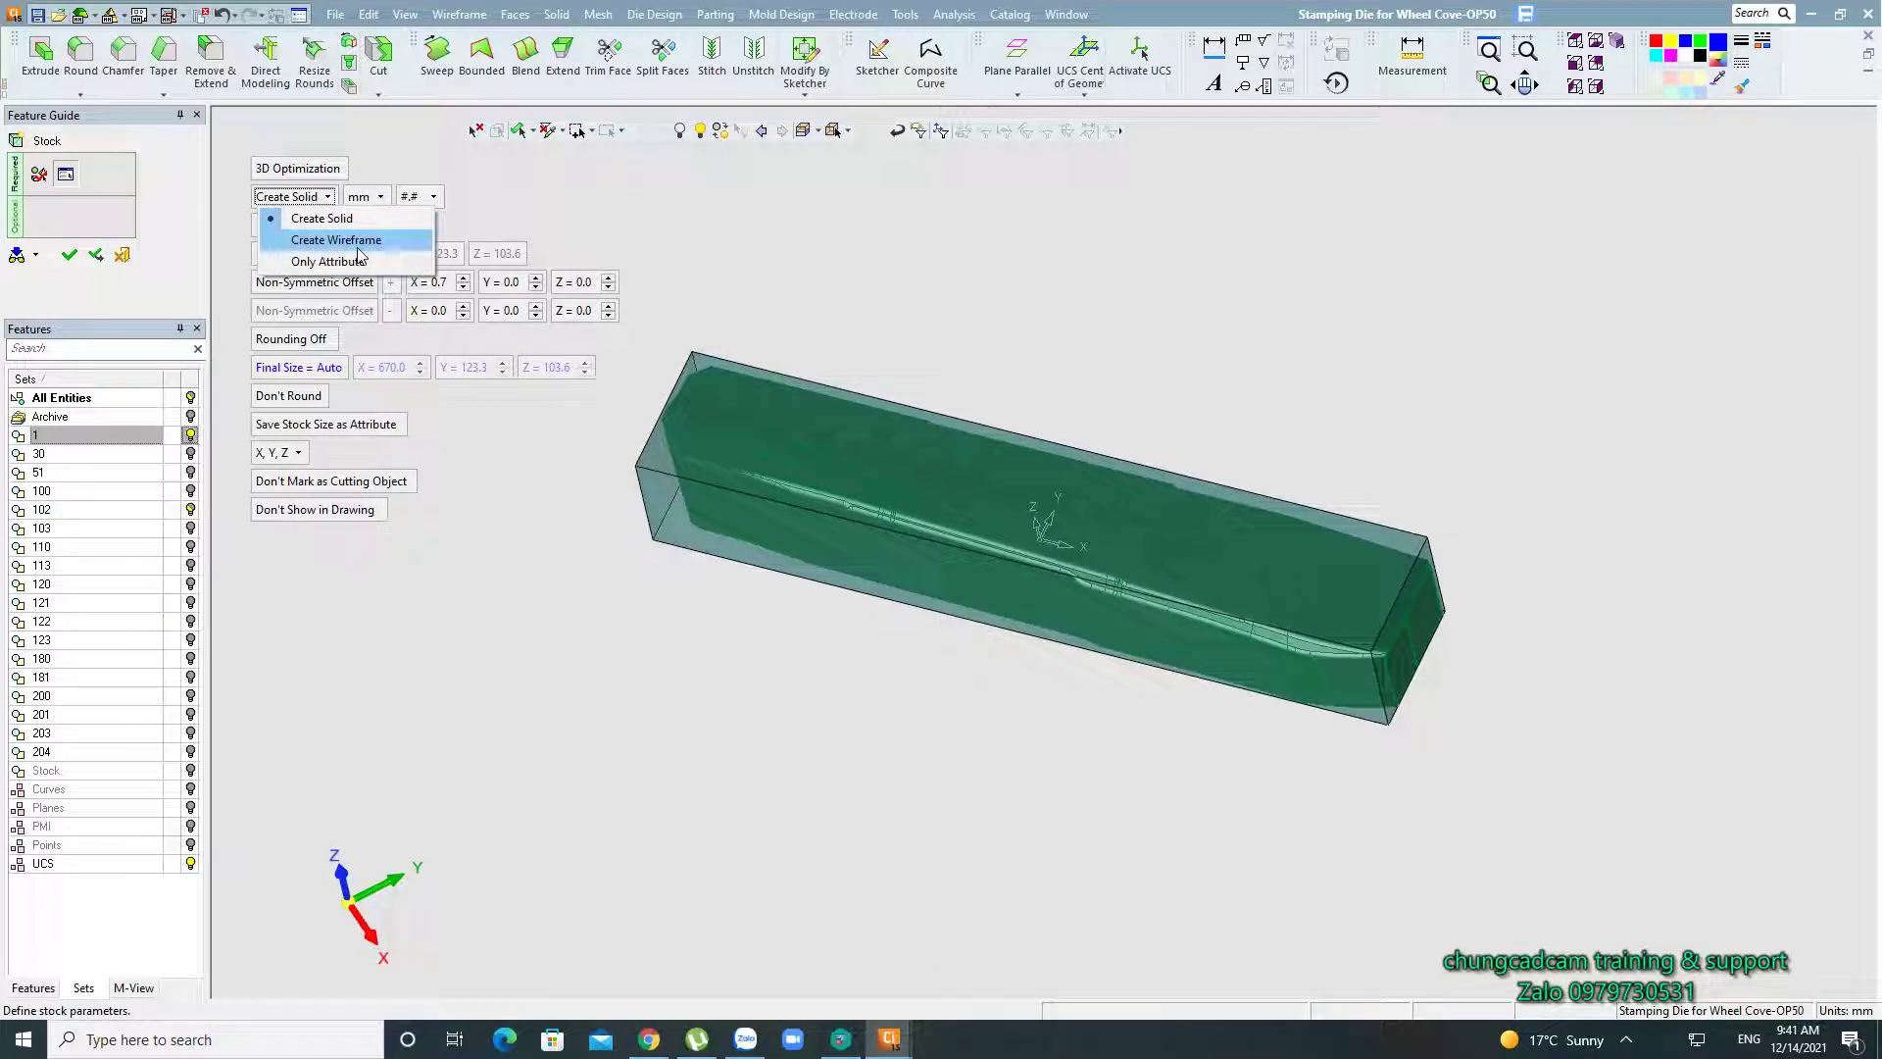
{"action": "left_click", "coordinate": [652, 216]}
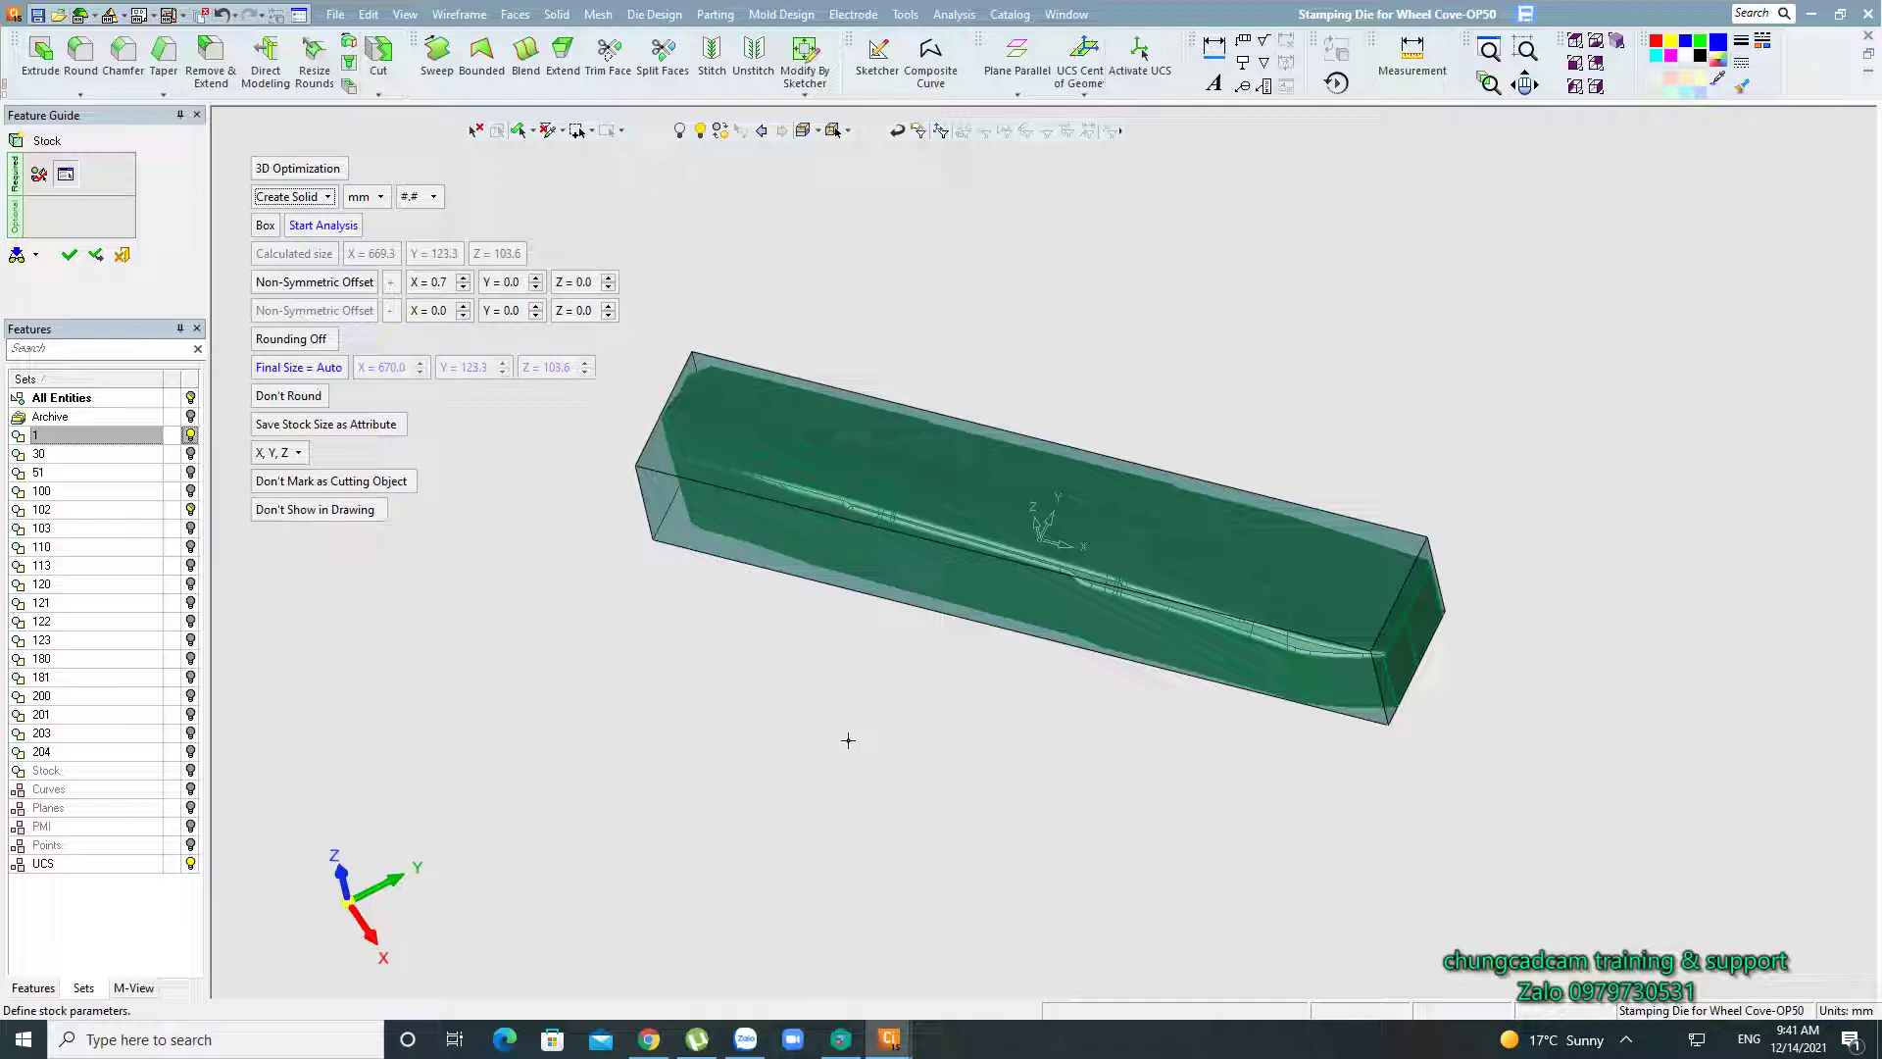
{"action": "mouse_move", "coordinate": [912, 651]}
{"action": "middle_mouse_down"}
{"action": "mouse_move", "coordinate": [1025, 727]}
{"action": "mouse_move", "coordinate": [932, 718]}
{"action": "mouse_move", "coordinate": [951, 527]}
{"action": "mouse_move", "coordinate": [967, 735]}
{"action": "mouse_move", "coordinate": [1000, 723]}
{"action": "mouse_move", "coordinate": [941, 784]}
{"action": "middle_mouse_up"}
{"action": "mouse_move", "coordinate": [875, 840]}
{"action": "middle_mouse_down"}
{"action": "mouse_move", "coordinate": [975, 673]}
{"action": "mouse_move", "coordinate": [883, 588]}
{"action": "middle_mouse_up"}
{"action": "mouse_move", "coordinate": [1058, 336]}
{"action": "middle_mouse_down"}
{"action": "mouse_move", "coordinate": [1084, 294]}
{"action": "mouse_move", "coordinate": [1068, 385]}
{"action": "mouse_move", "coordinate": [1068, 315]}
{"action": "middle_mouse_up"}
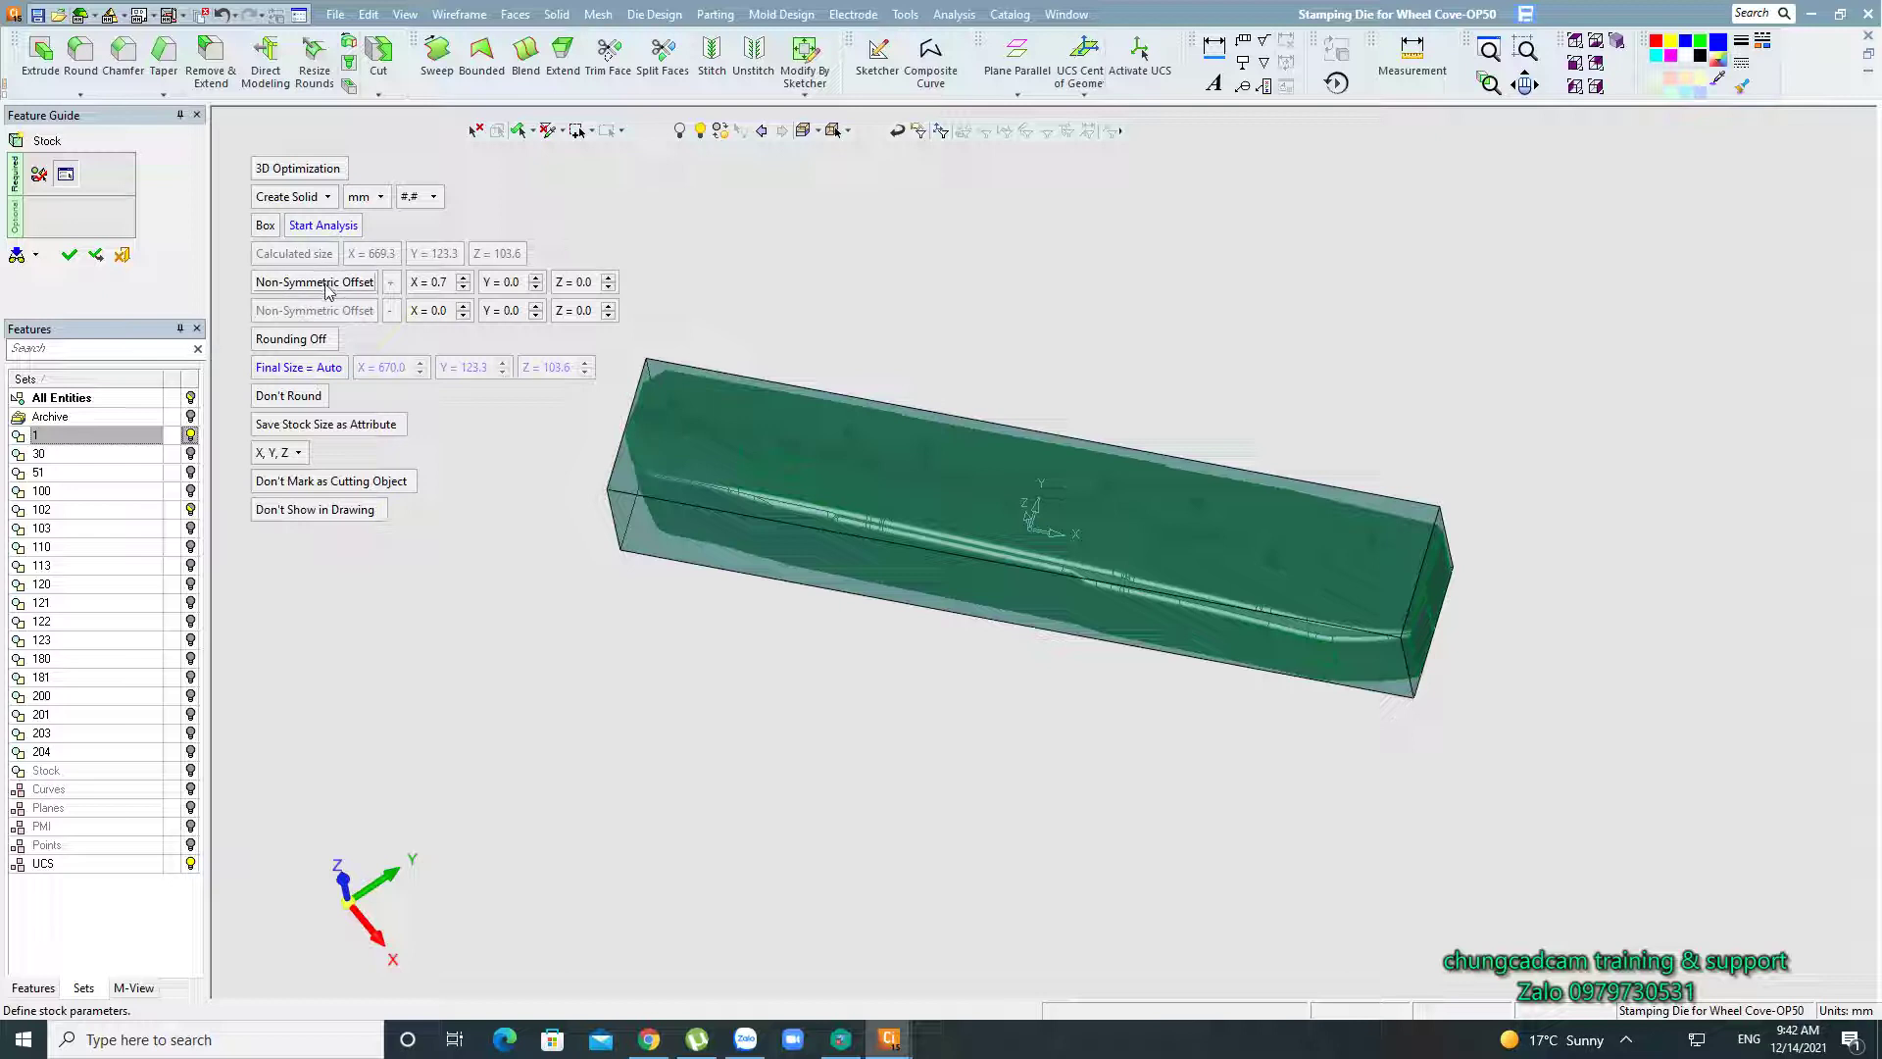
Switch the stock to Symmetric Offset with an X offset of 0.
{"action": "left_click", "coordinate": [332, 284]}
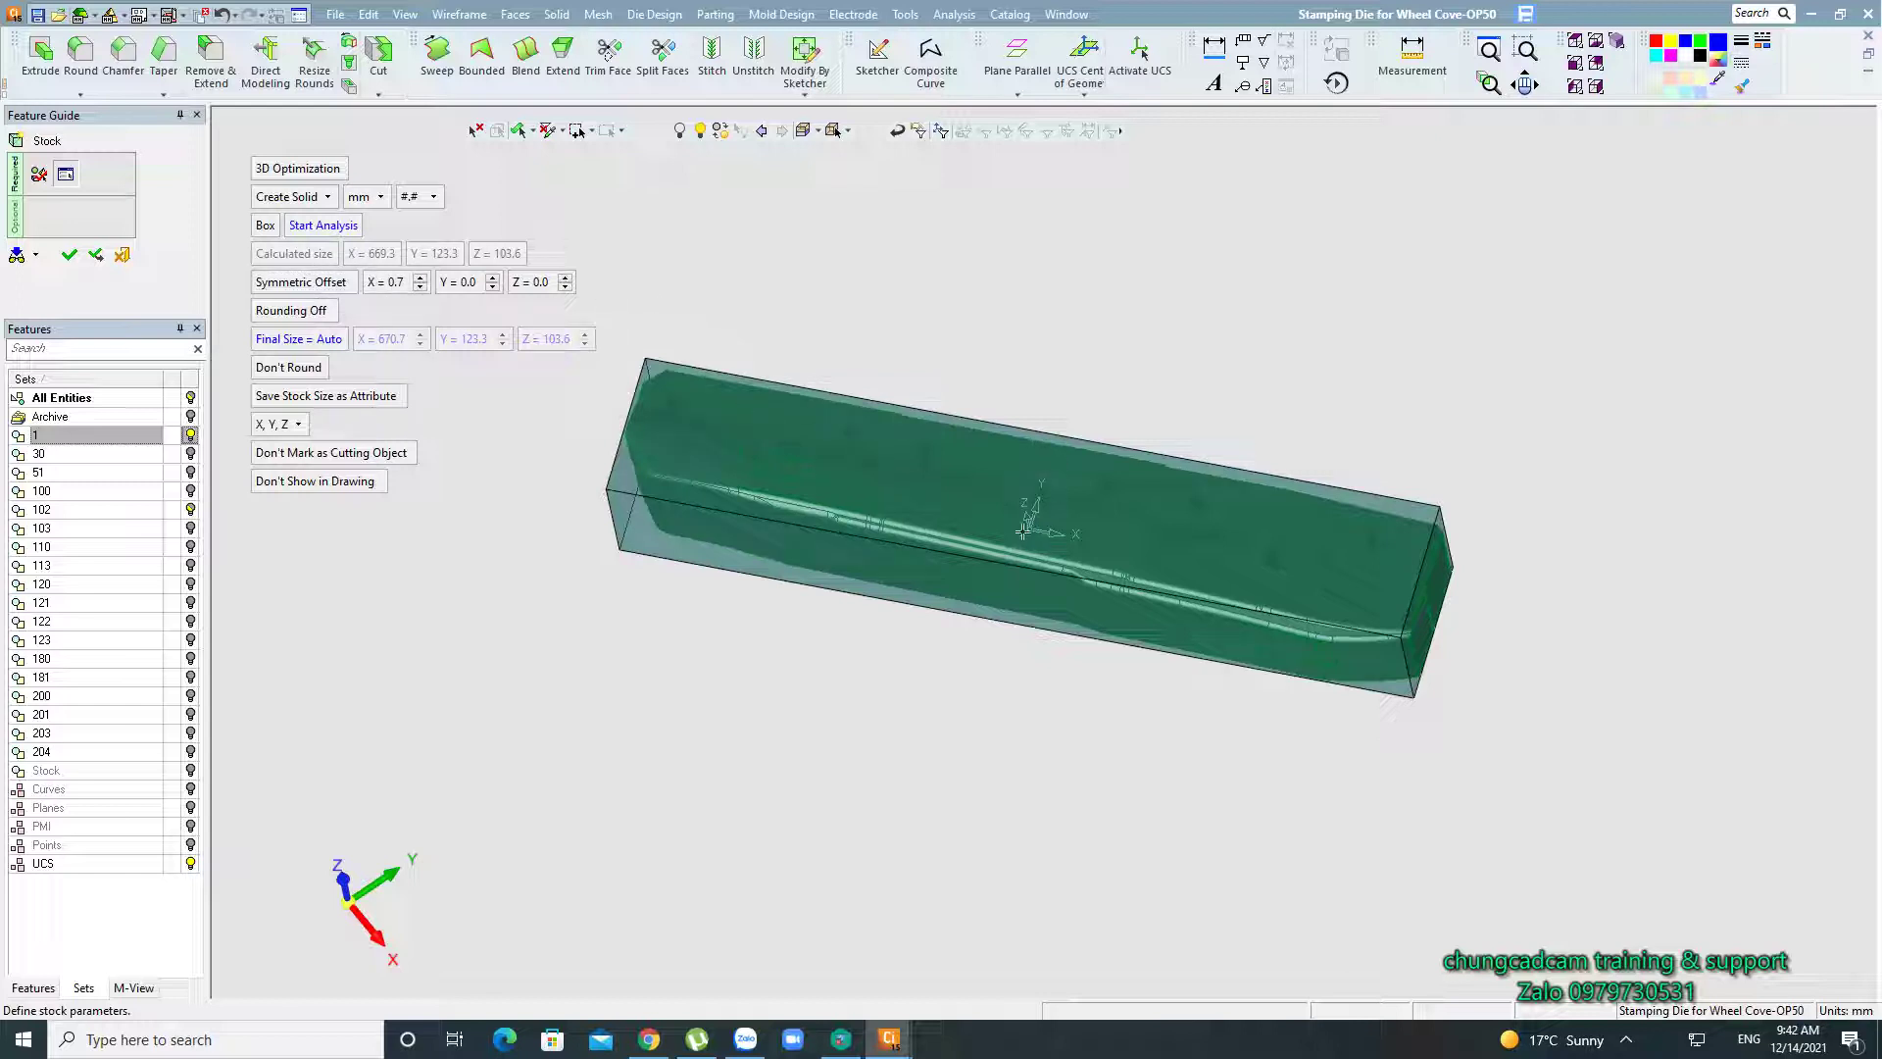
{"action": "double_click", "coordinate": [395, 284]}
{"action": "type", "text": "0"}
{"action": "key", "text": "Return"}
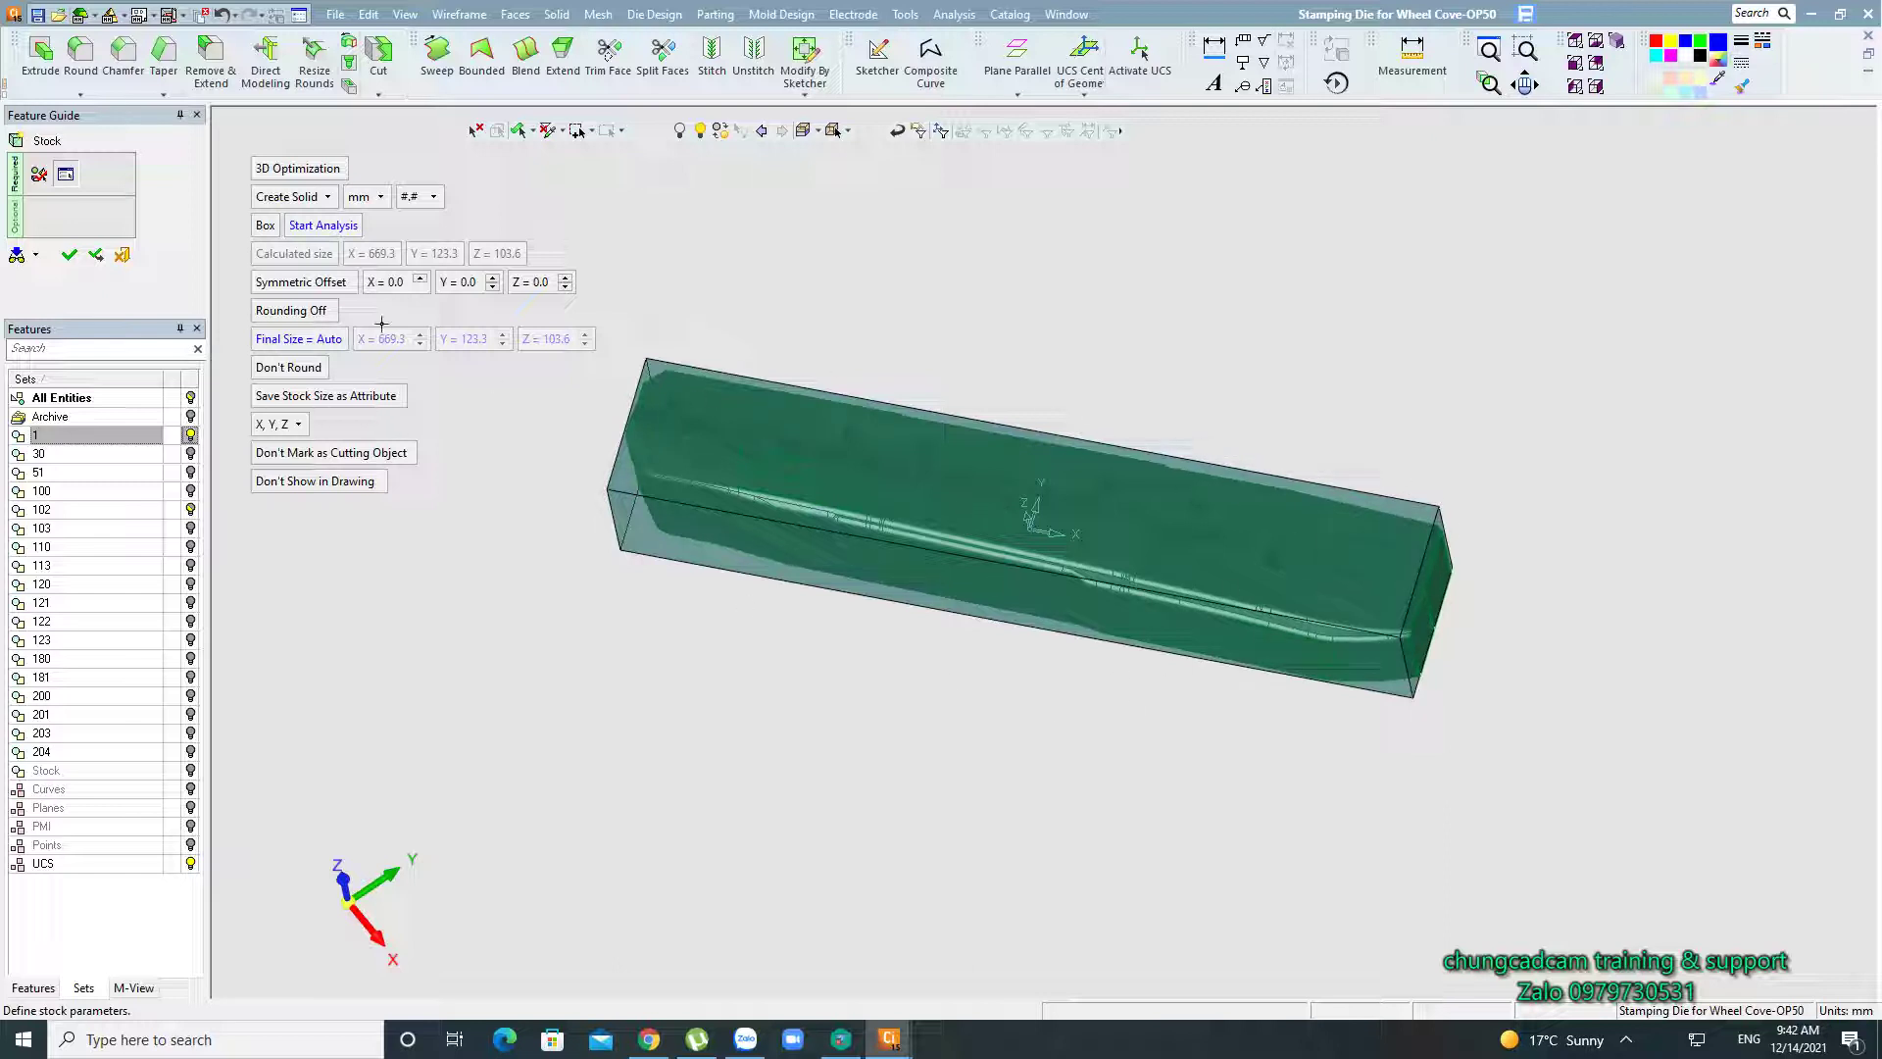
Try symmetric offsets of X 10, then X 50, and Y 20.
{"action": "left_click", "coordinate": [386, 282]}
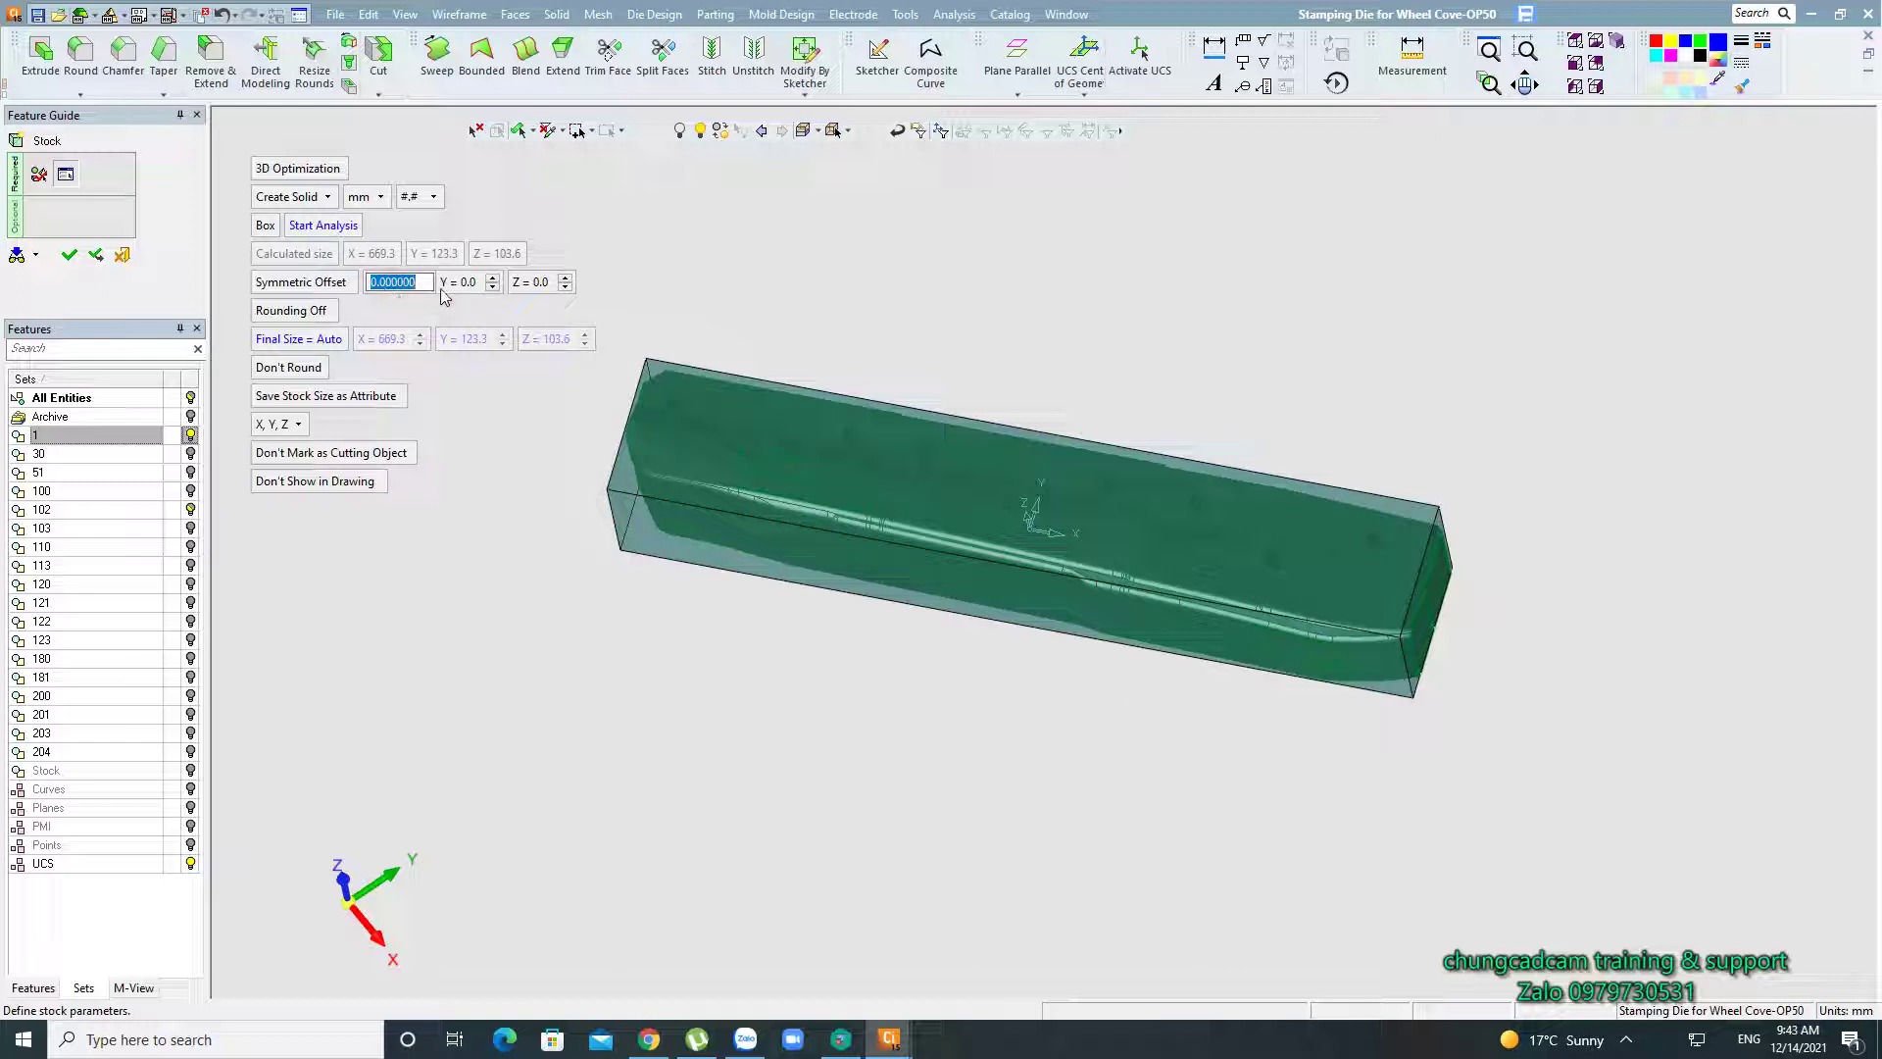
{"action": "type", "text": "10"}
{"action": "key", "text": "Return"}
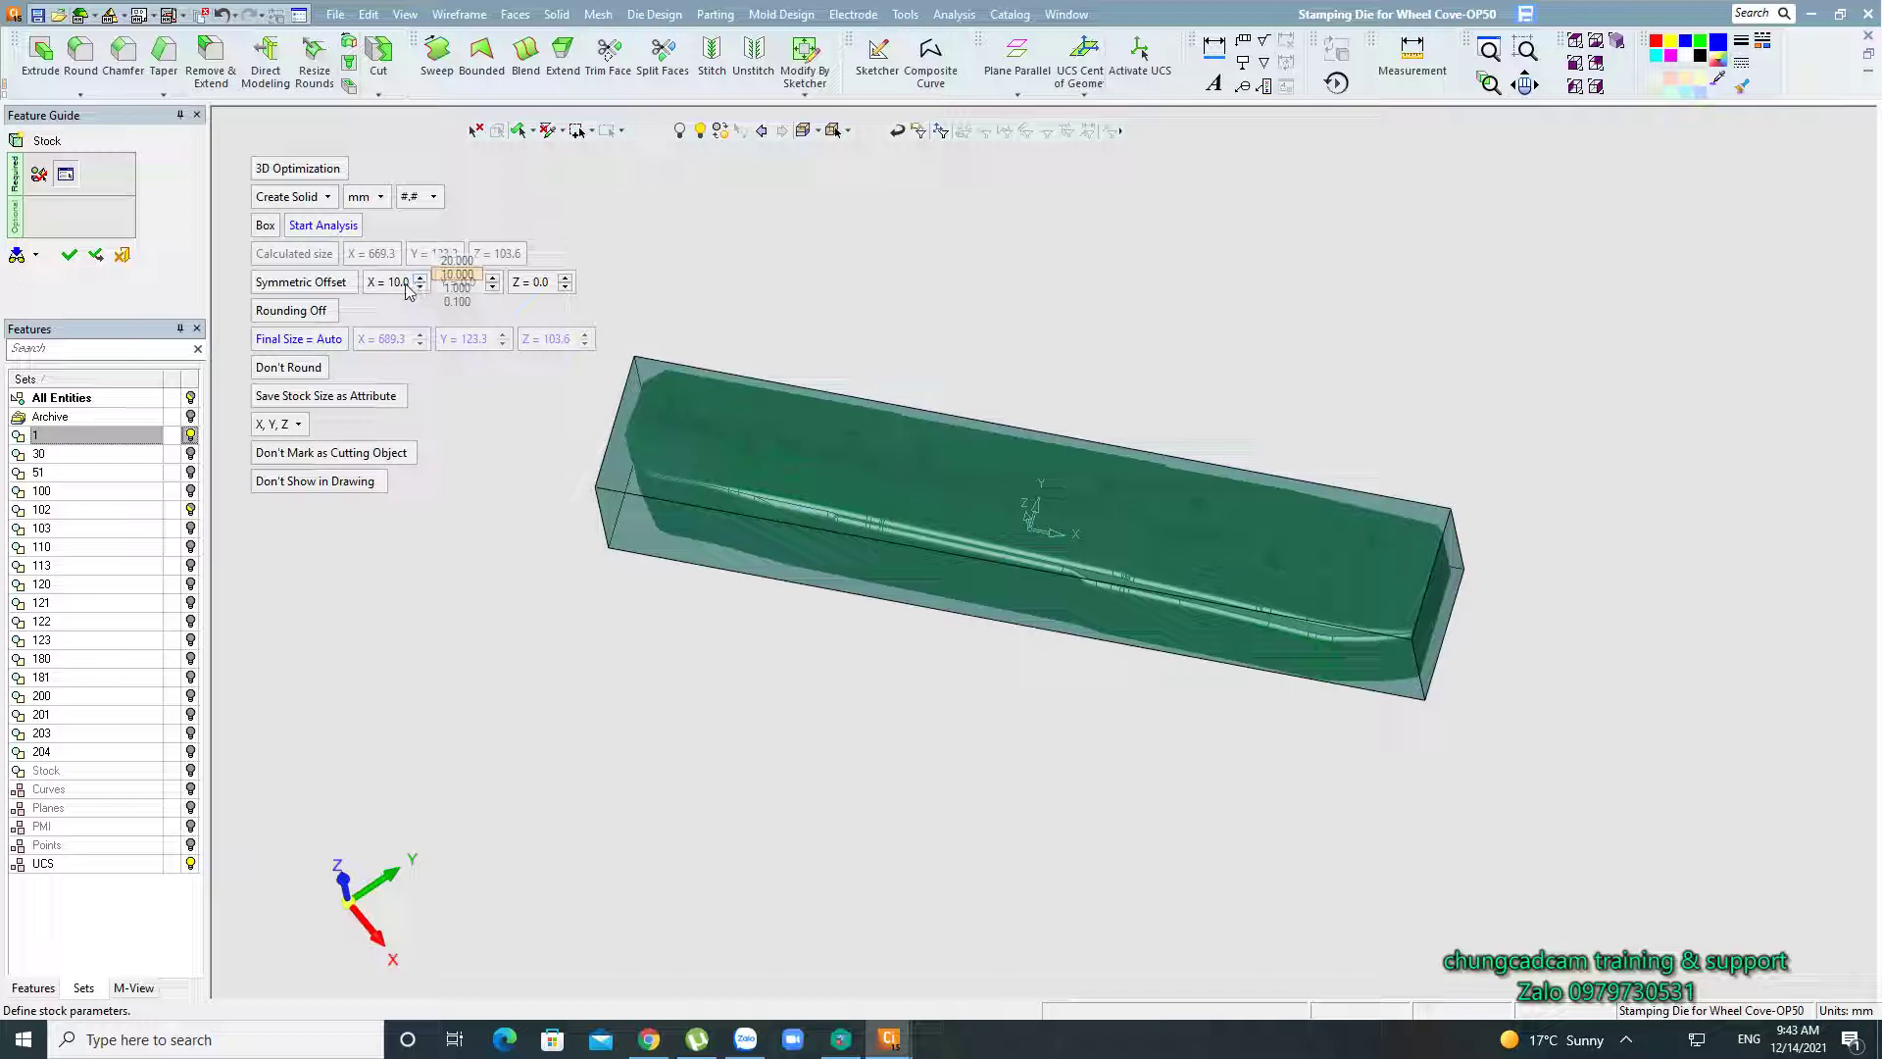
{"action": "left_click", "coordinate": [403, 287]}
{"action": "type", "text": "50"}
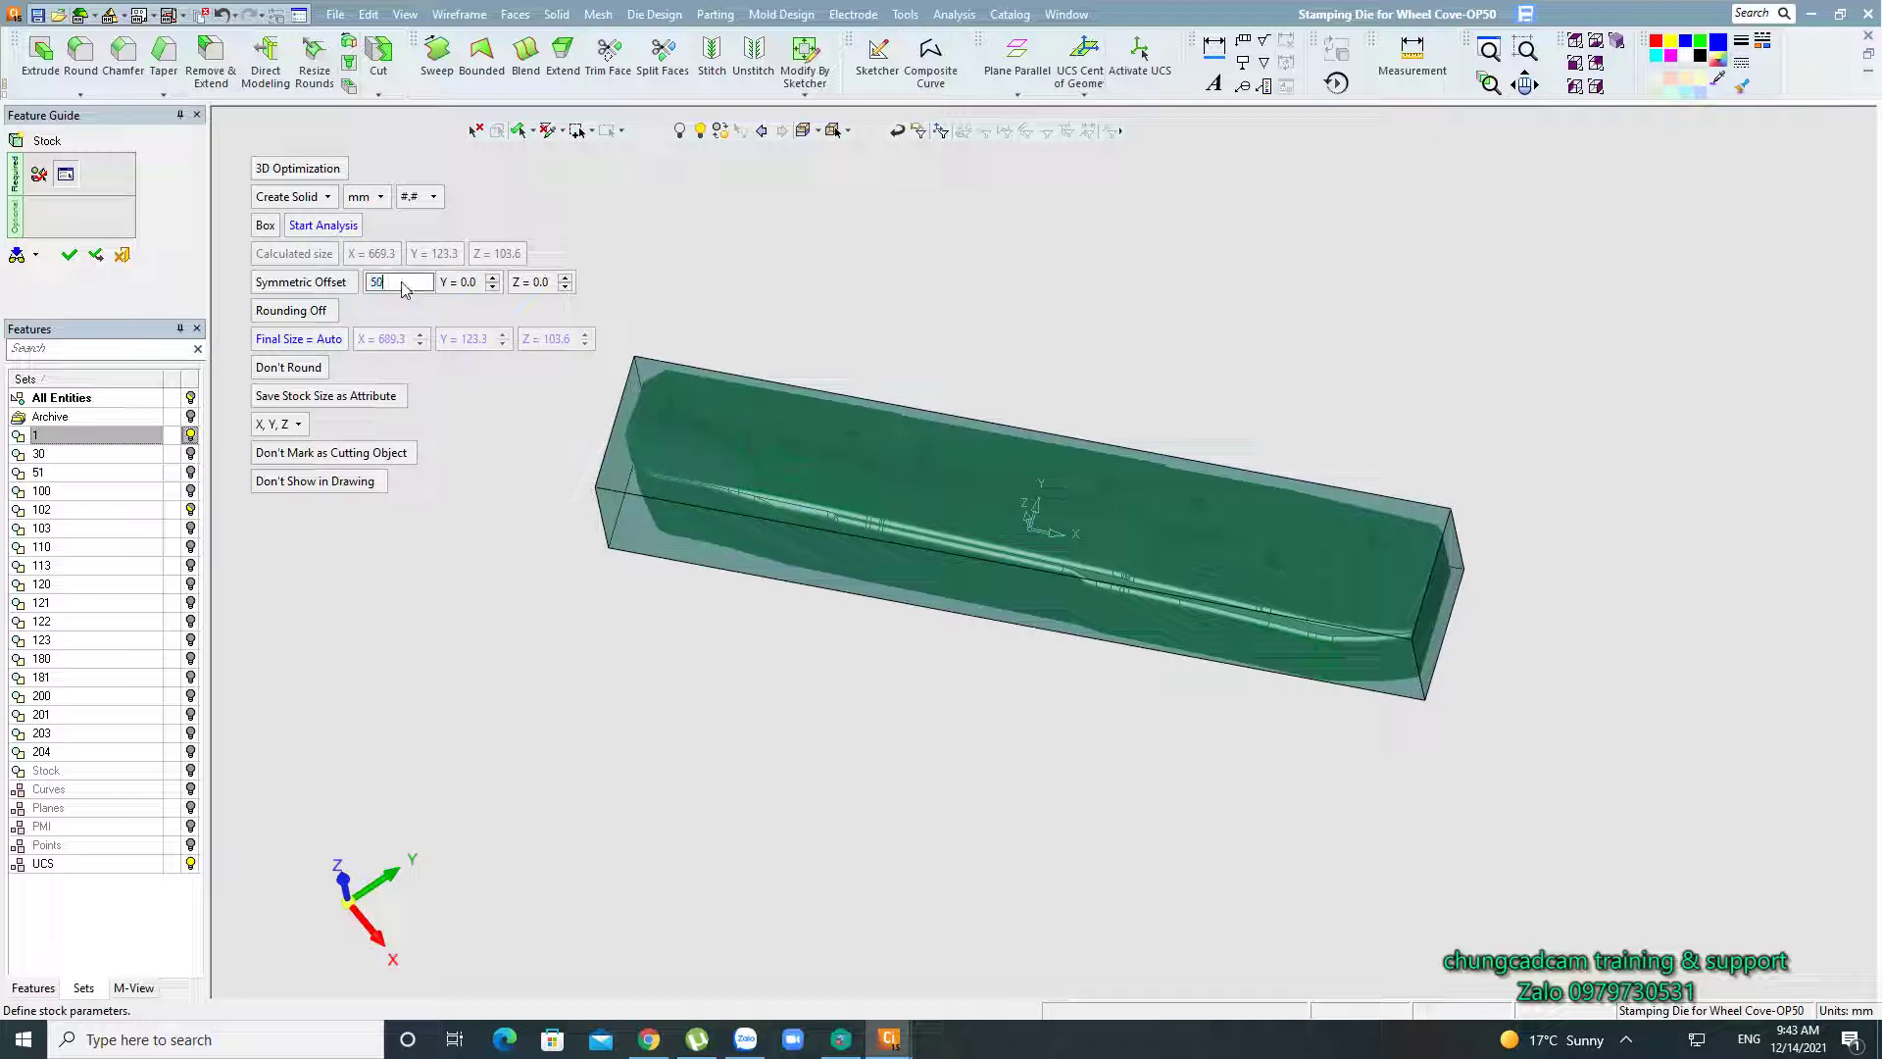
{"action": "key", "text": "Return"}
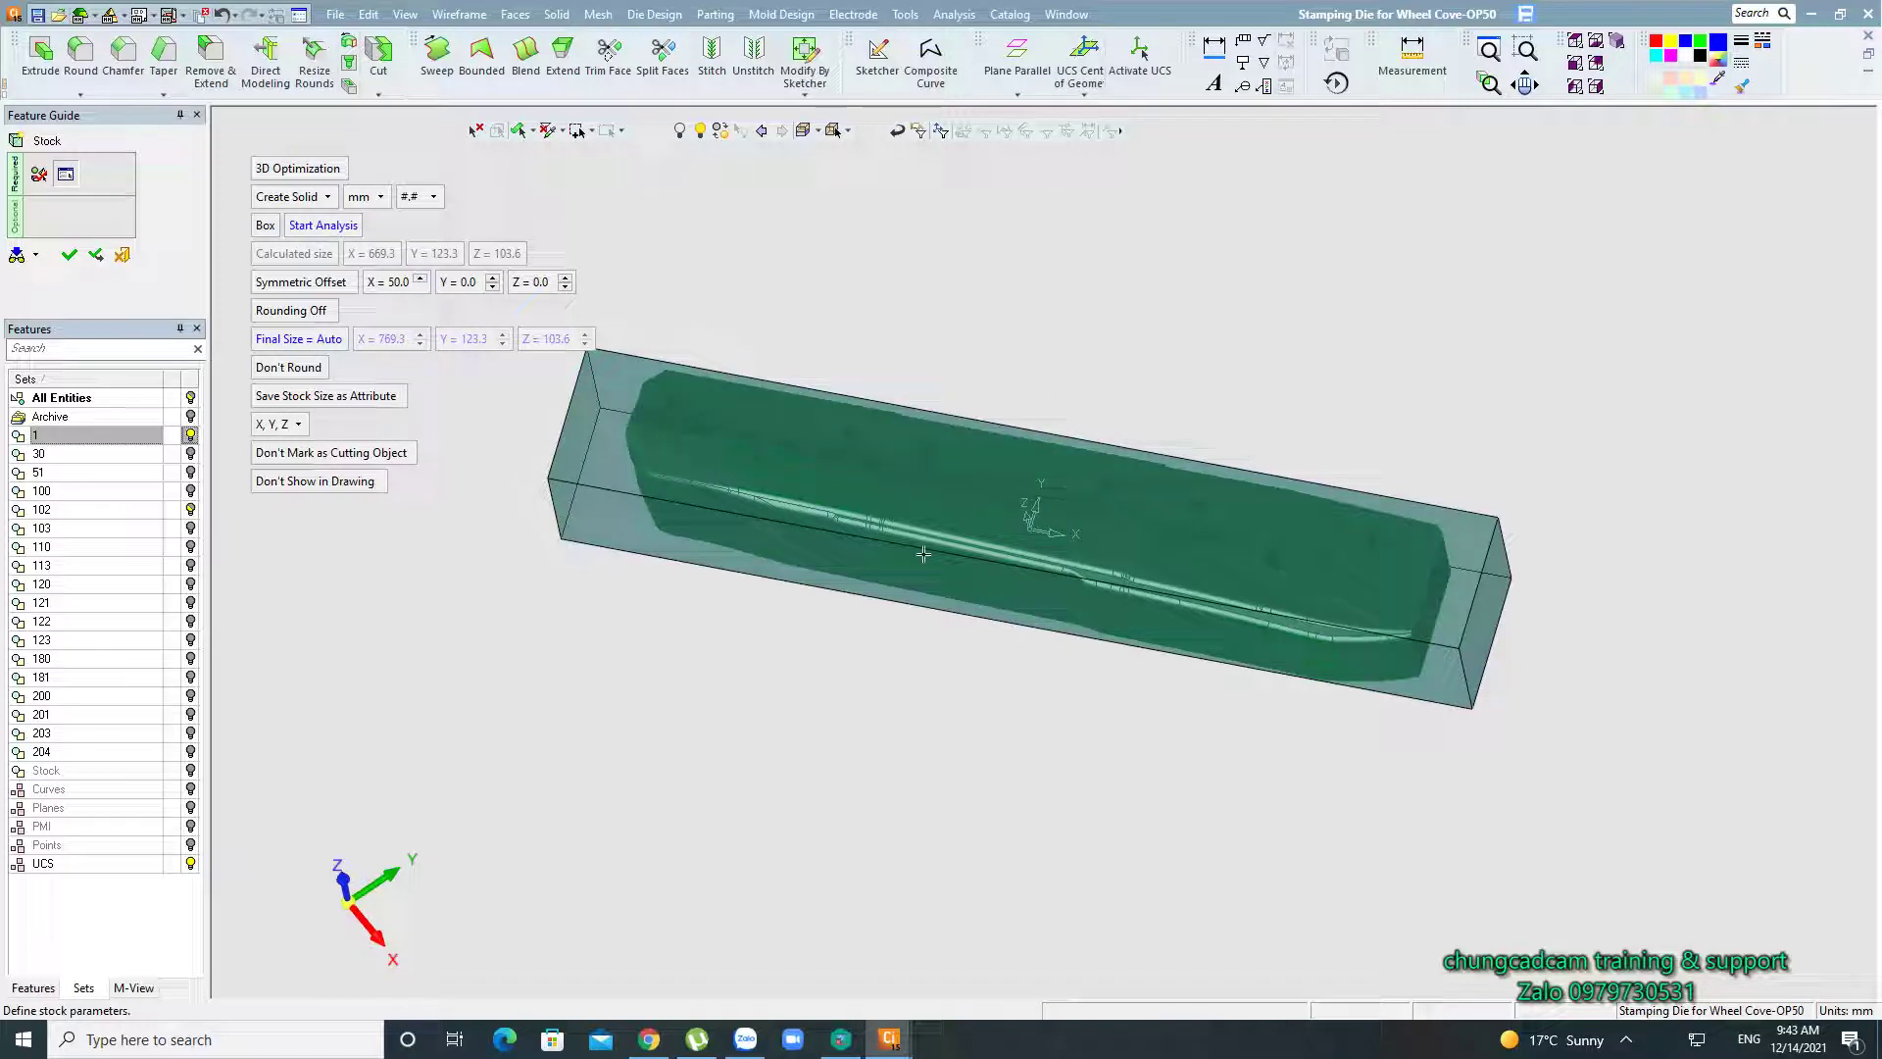
{"action": "left_click", "coordinate": [465, 284]}
{"action": "type", "text": "20"}
{"action": "key", "text": "Return"}
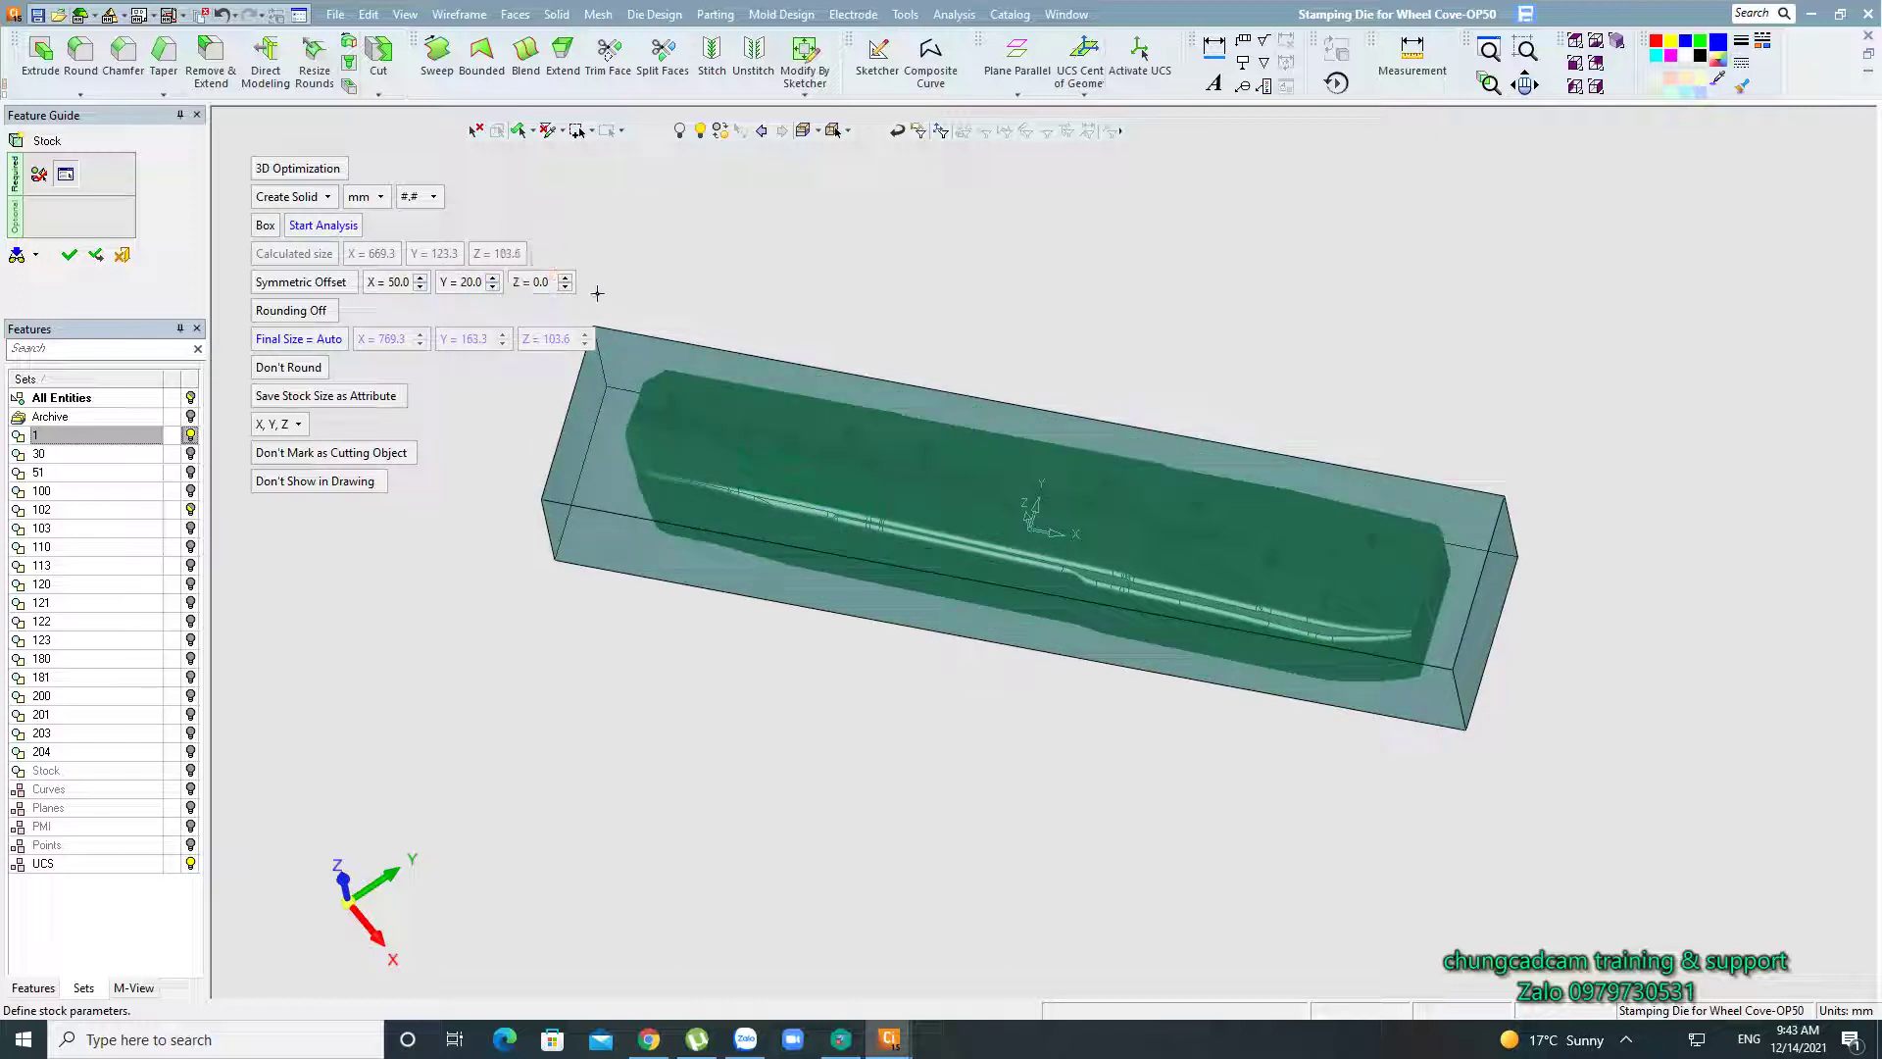
{"action": "mouse_move", "coordinate": [563, 283]}
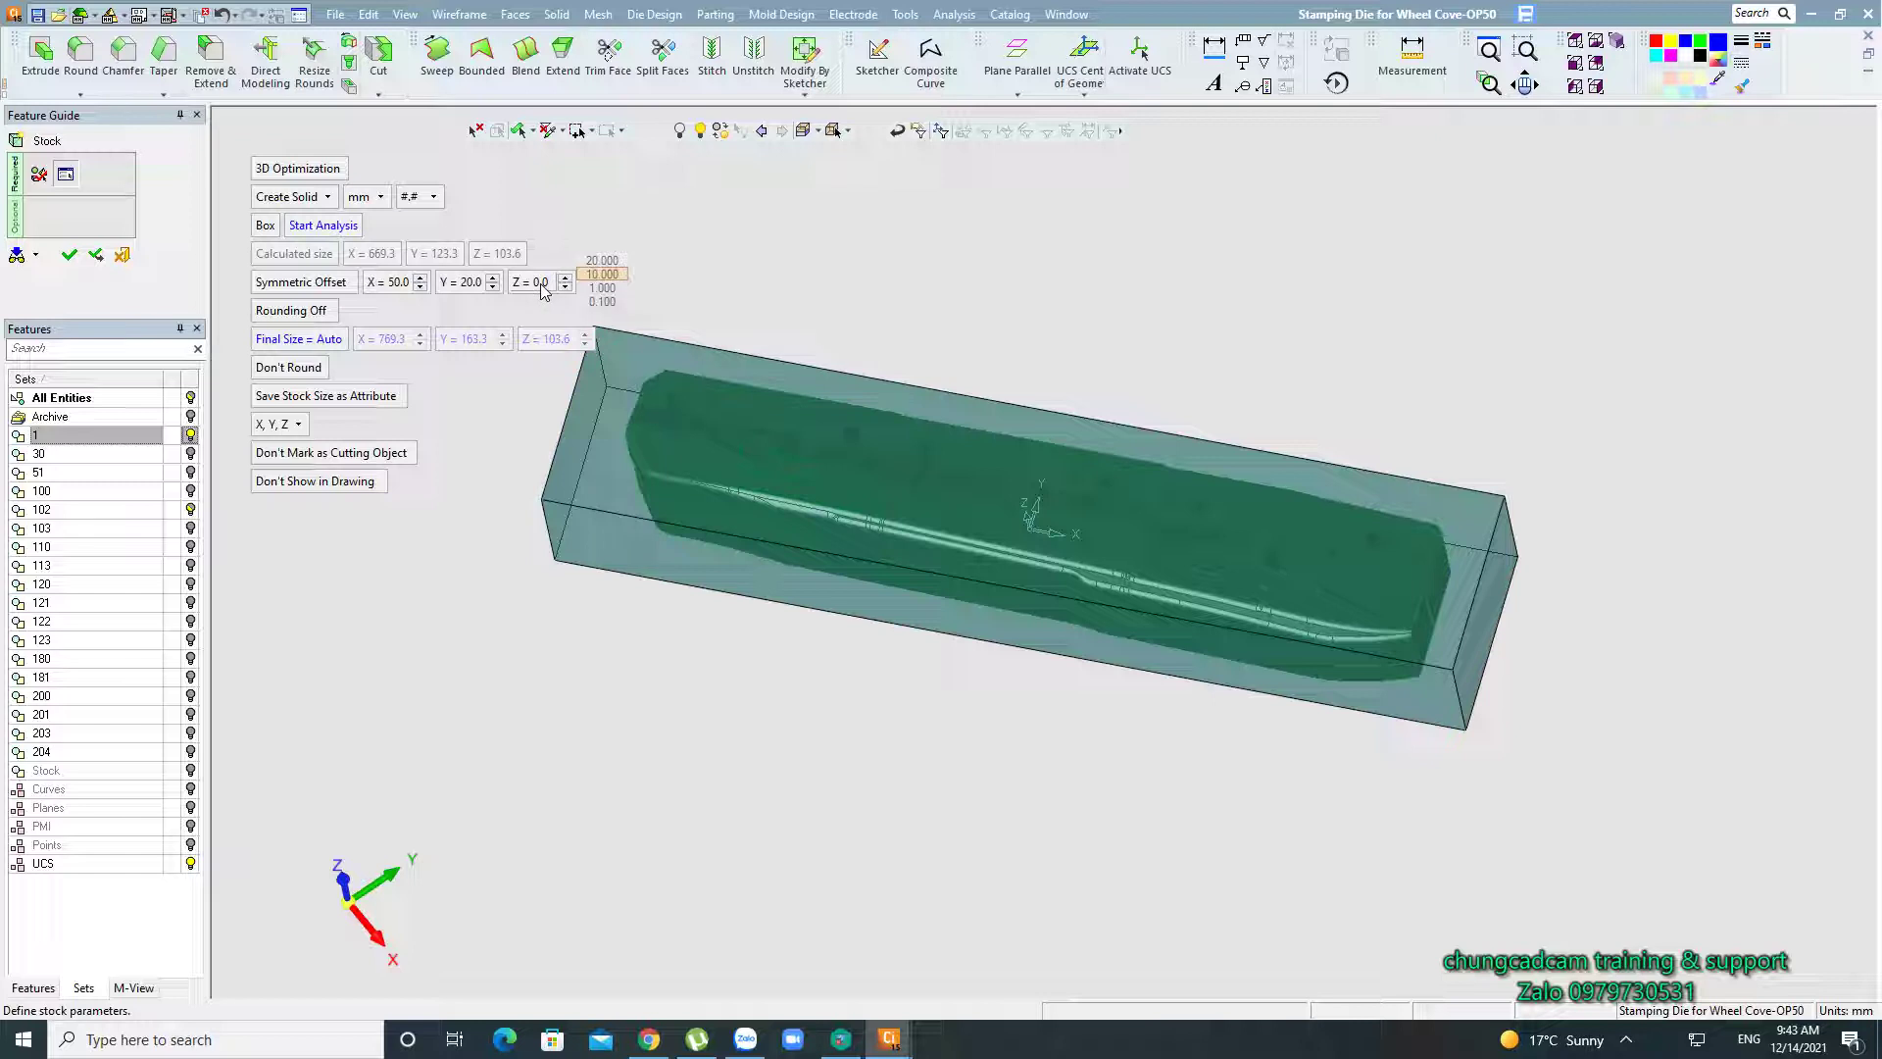
Reset the symmetric X and Y offsets back to 0.
{"action": "left_click", "coordinate": [399, 285]}
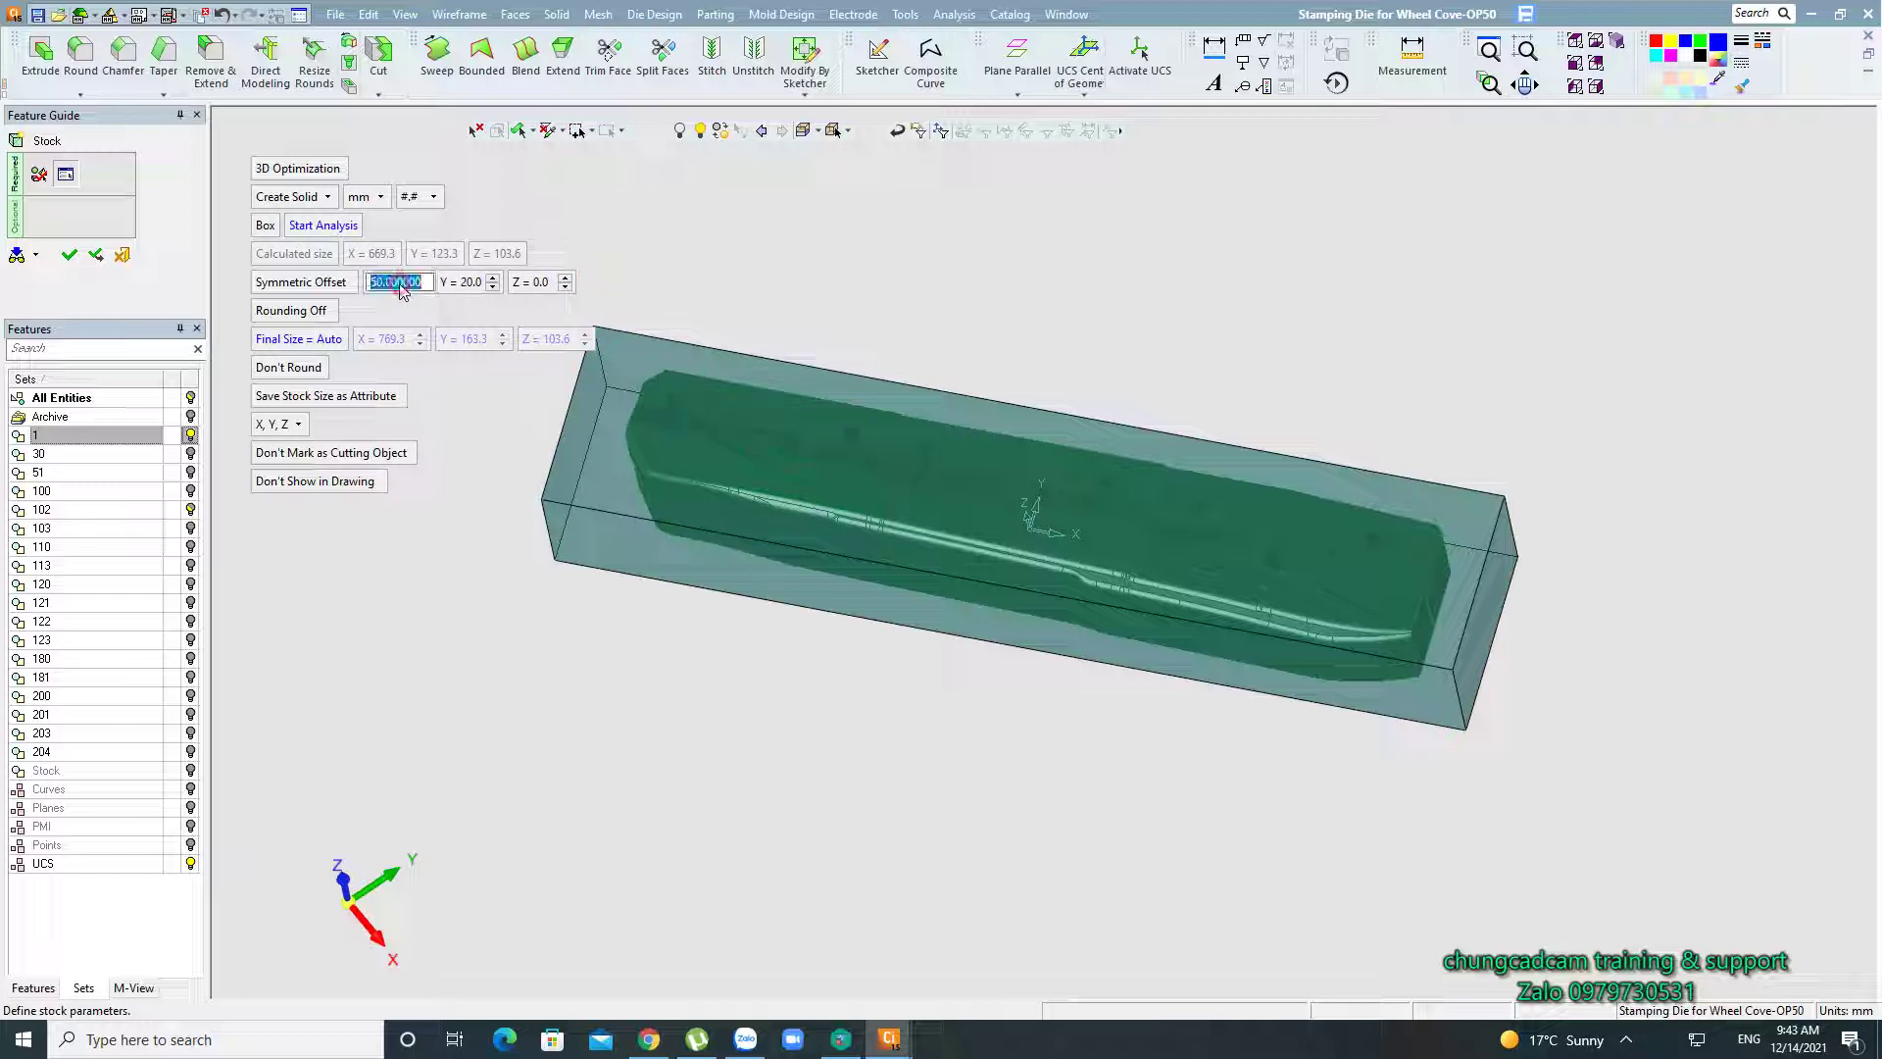
{"action": "type", "text": "X = 0.0"}
{"action": "key", "text": "Return"}
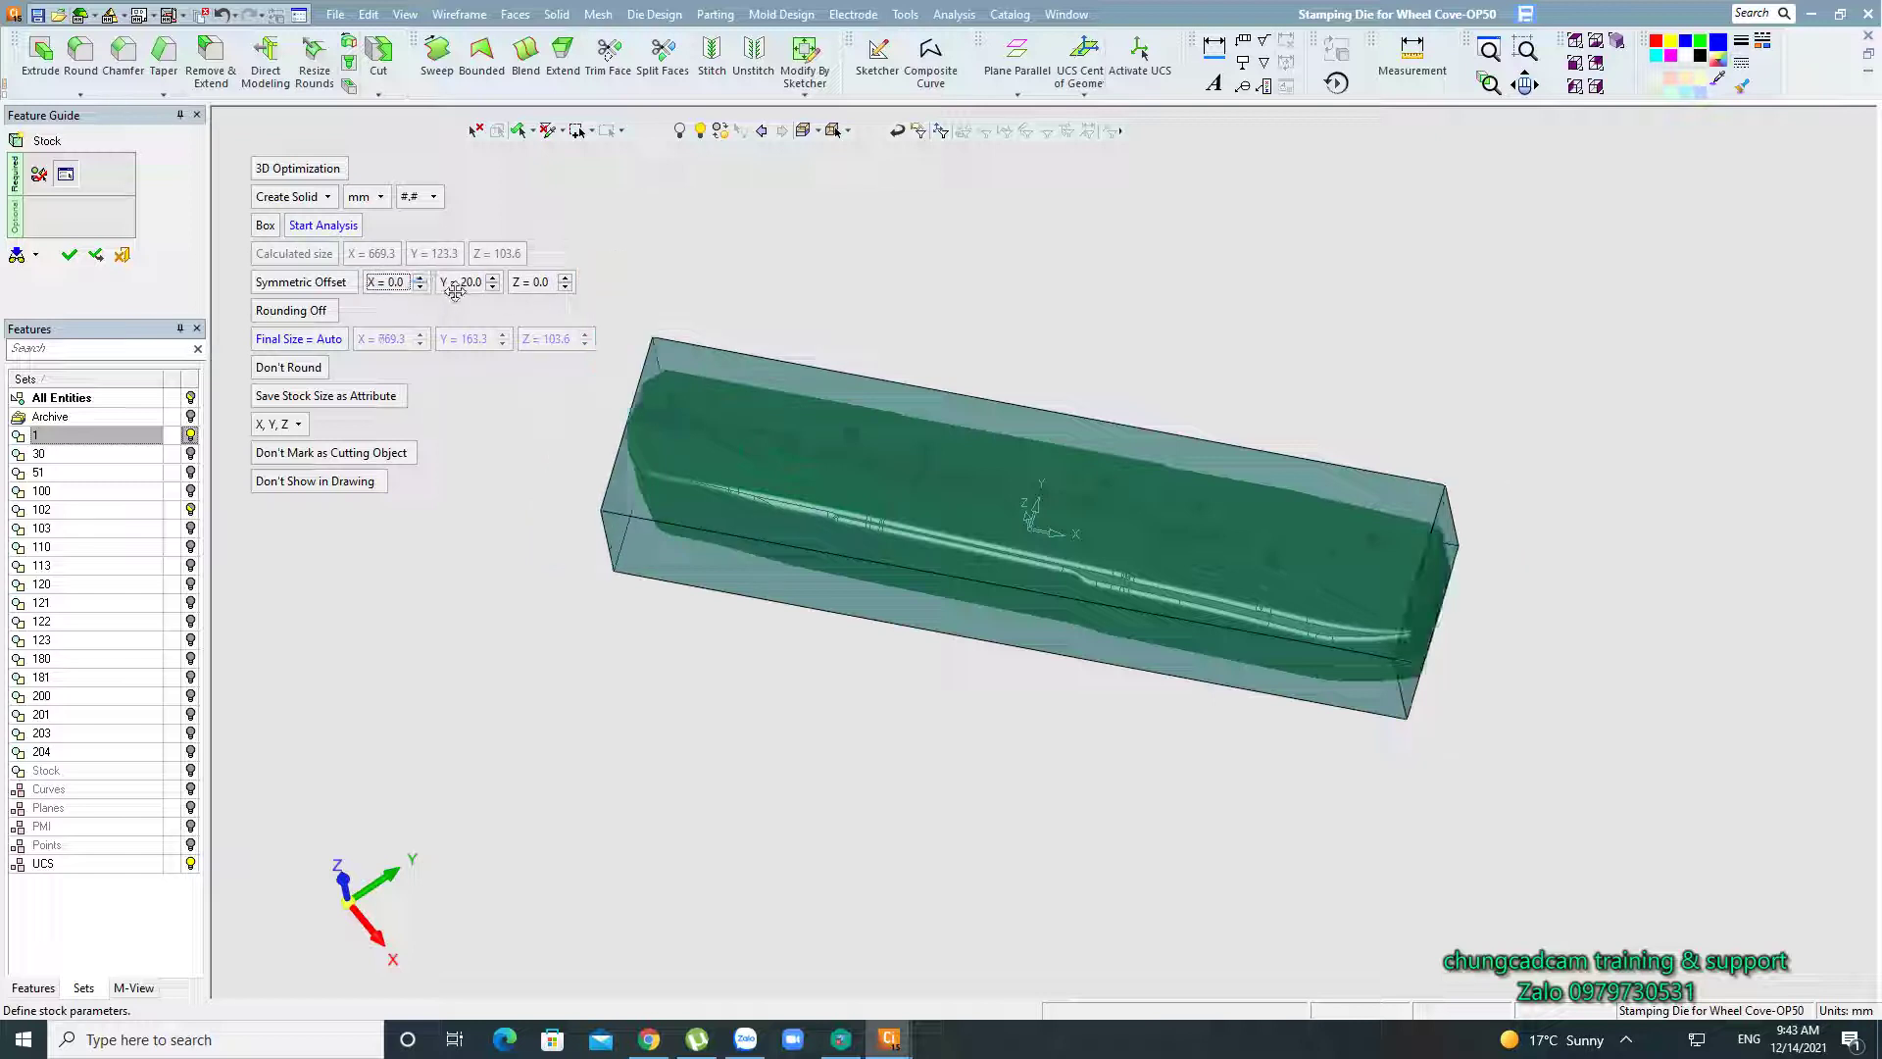
{"action": "left_click", "coordinate": [463, 283]}
{"action": "type", "text": "0"}
{"action": "key", "text": "Return"}
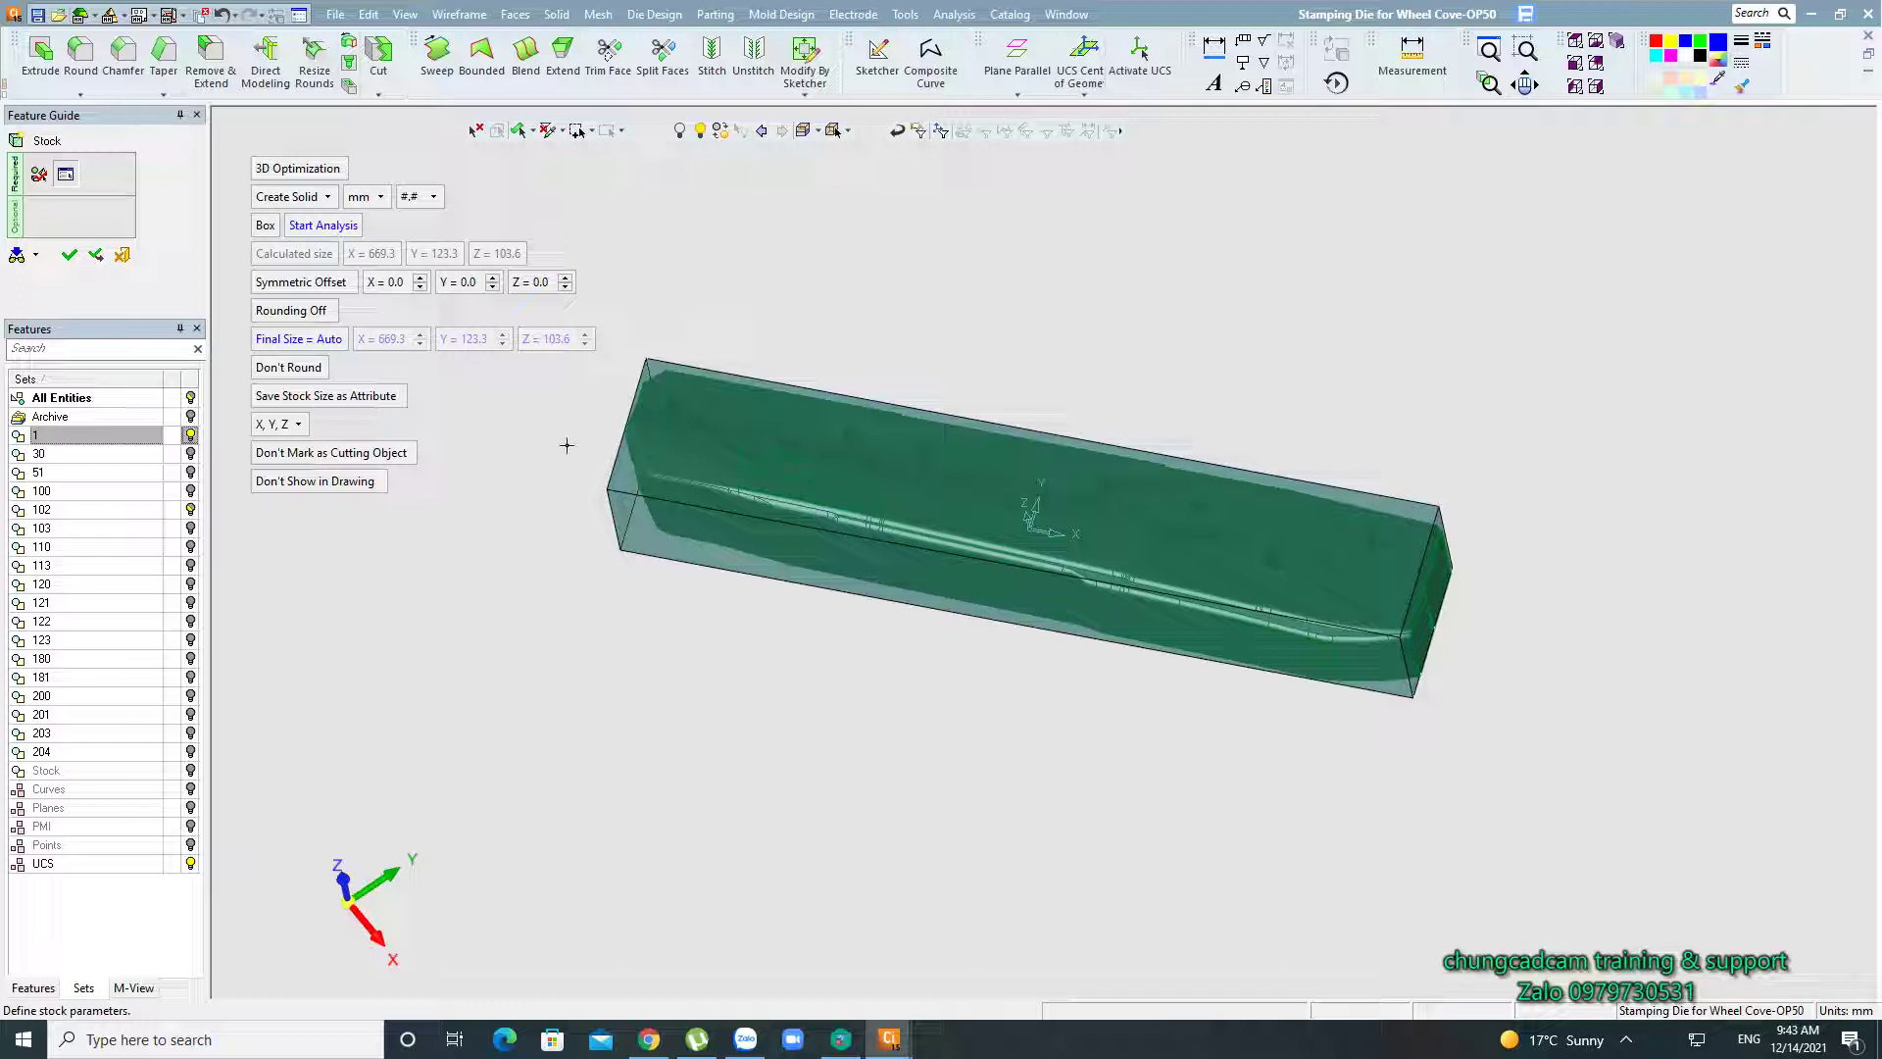
Enter a symmetric X offset of 0.3 for a final stock length of 670.0.
{"action": "left_click", "coordinate": [391, 284]}
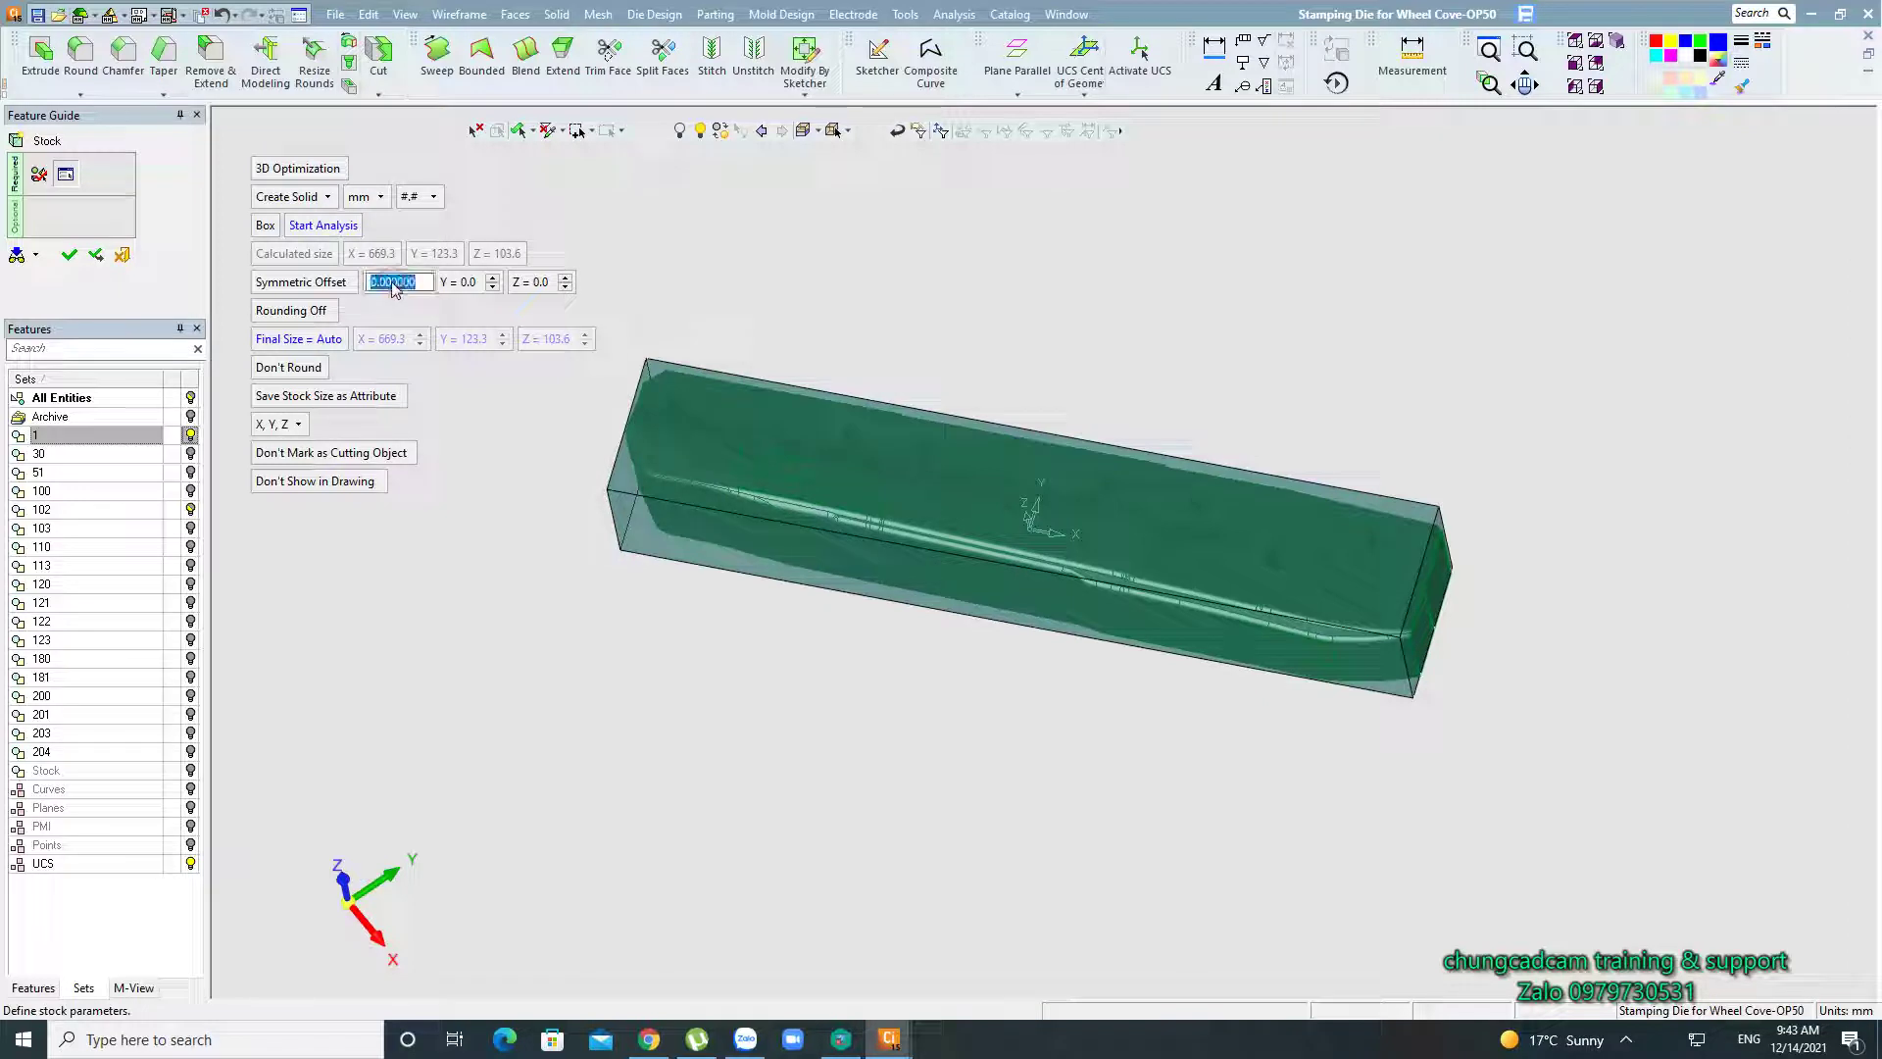
{"action": "type", "text": "0.7"}
{"action": "key", "text": "Return"}
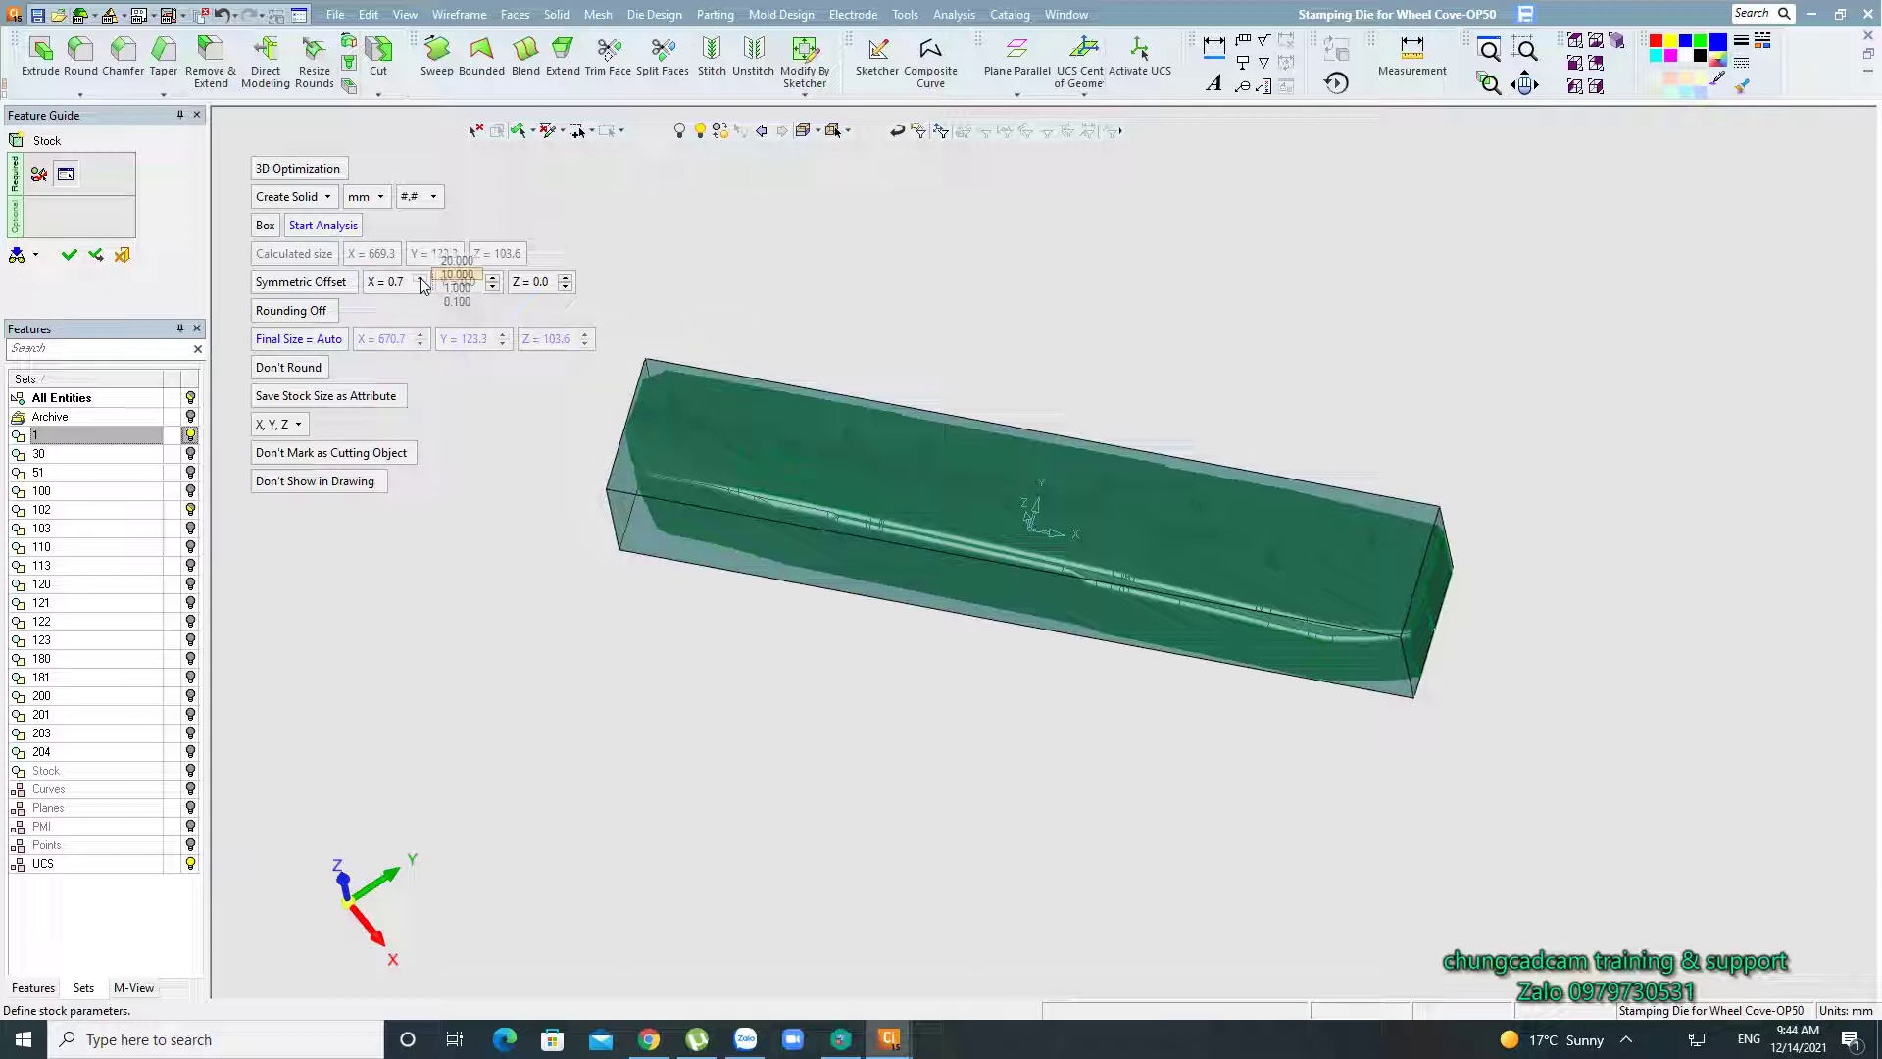
{"action": "left_click", "coordinate": [392, 284]}
{"action": "type", "text": "0.7/"}
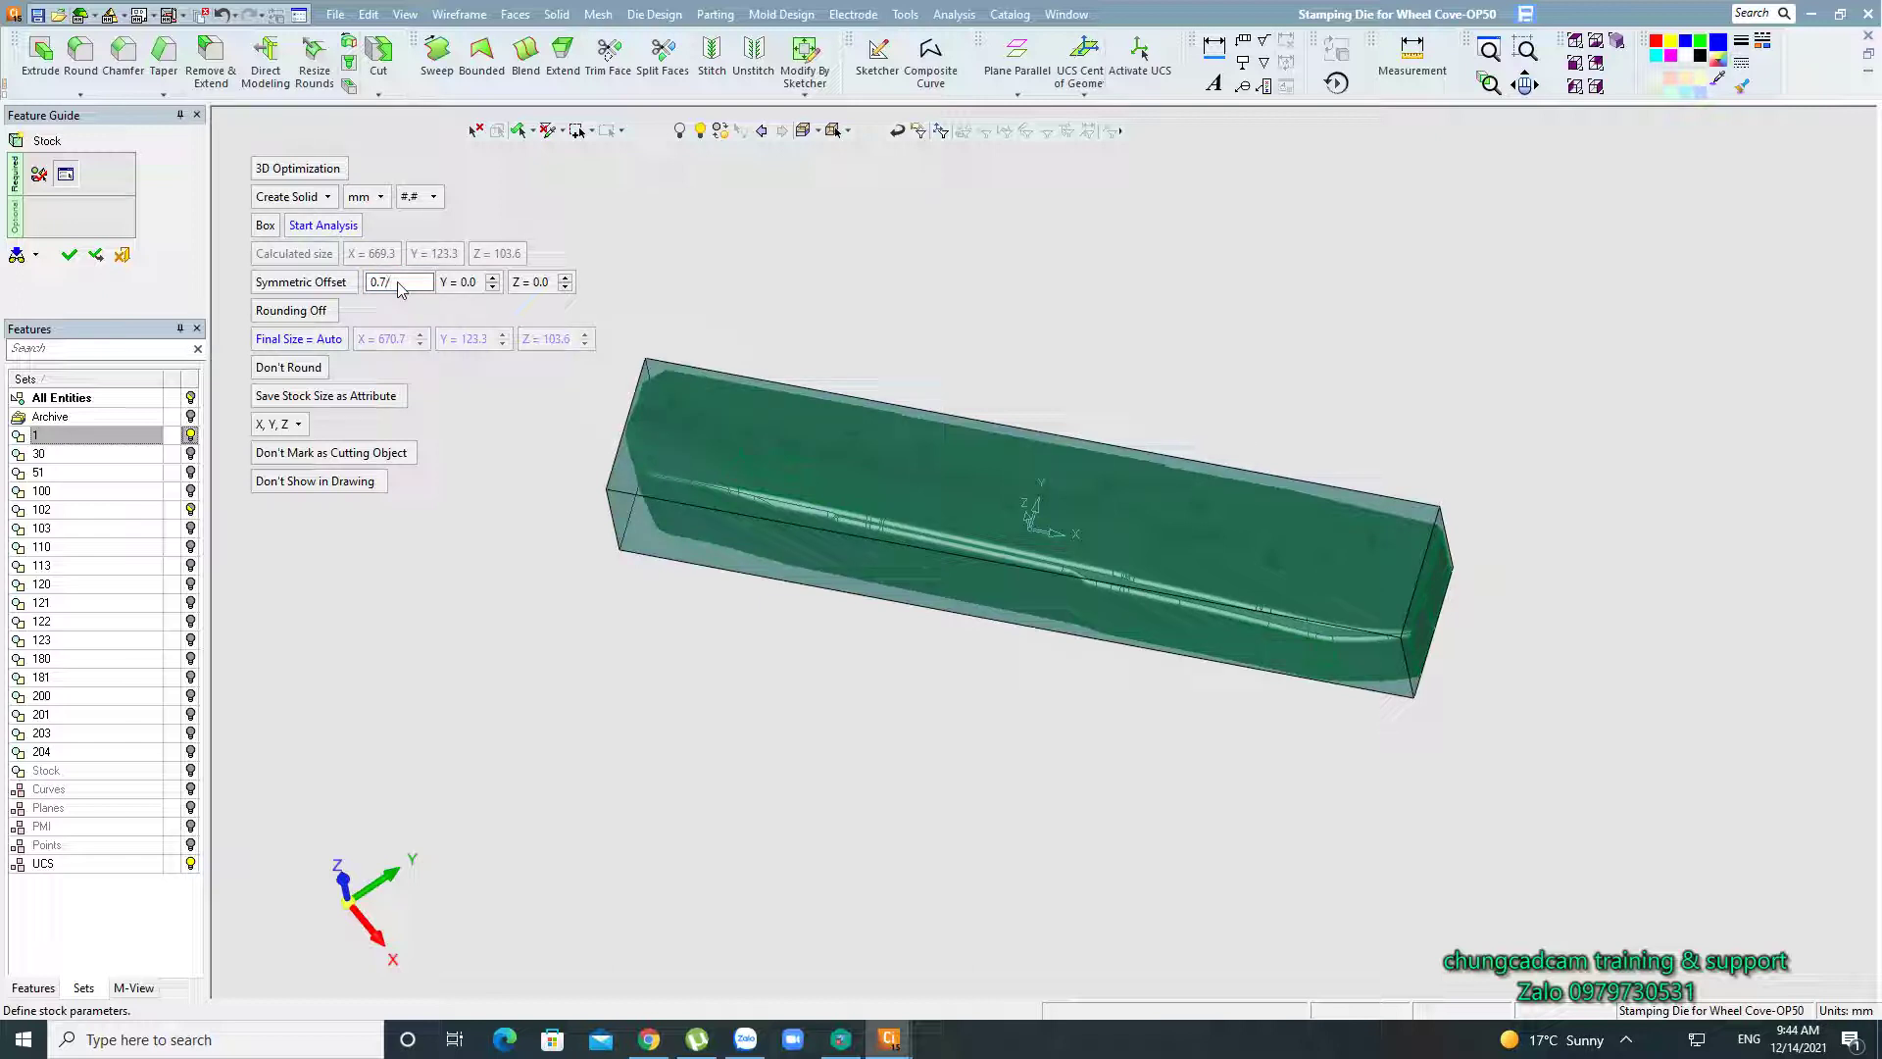
{"action": "key", "text": "BackSpace"}
{"action": "type", "text": "3"}
{"action": "key", "text": "Return"}
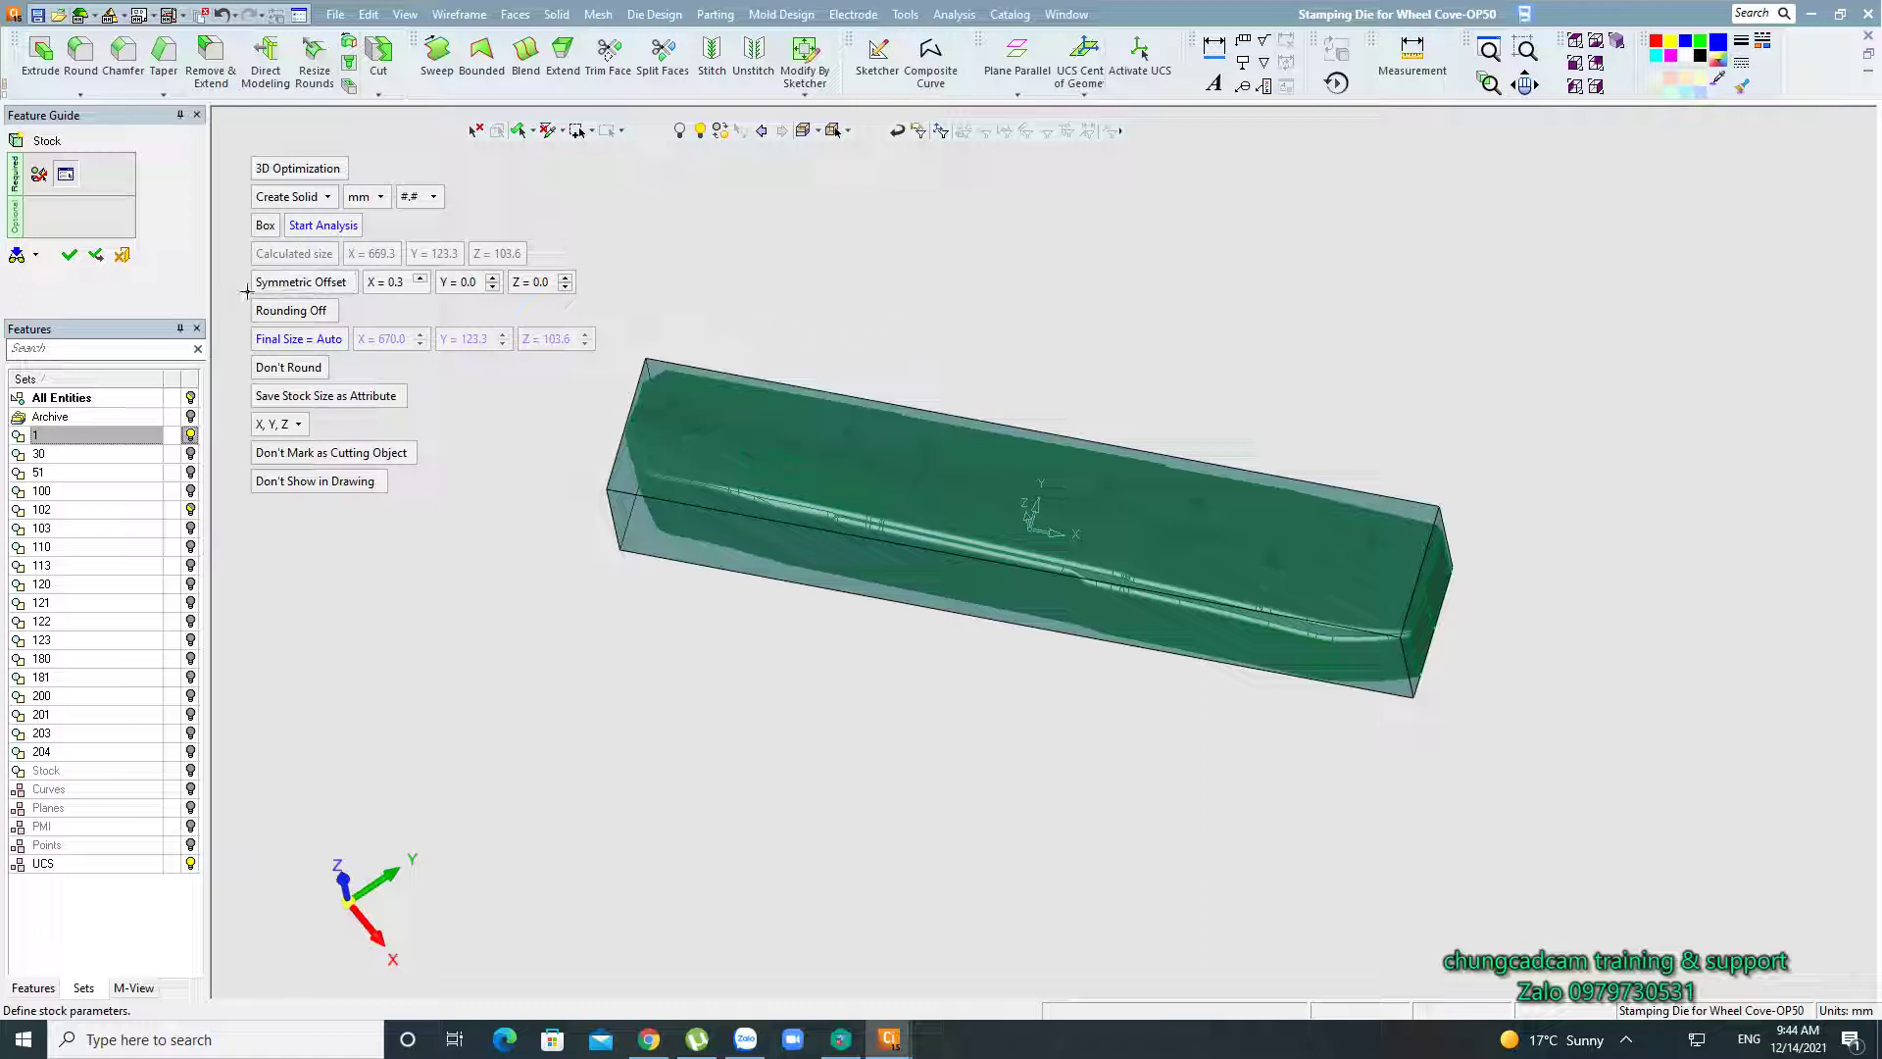
Switch to Non-Symmetric Offset, giving a 669.7-long stock, and orbit to check it.
{"action": "left_click", "coordinate": [297, 282]}
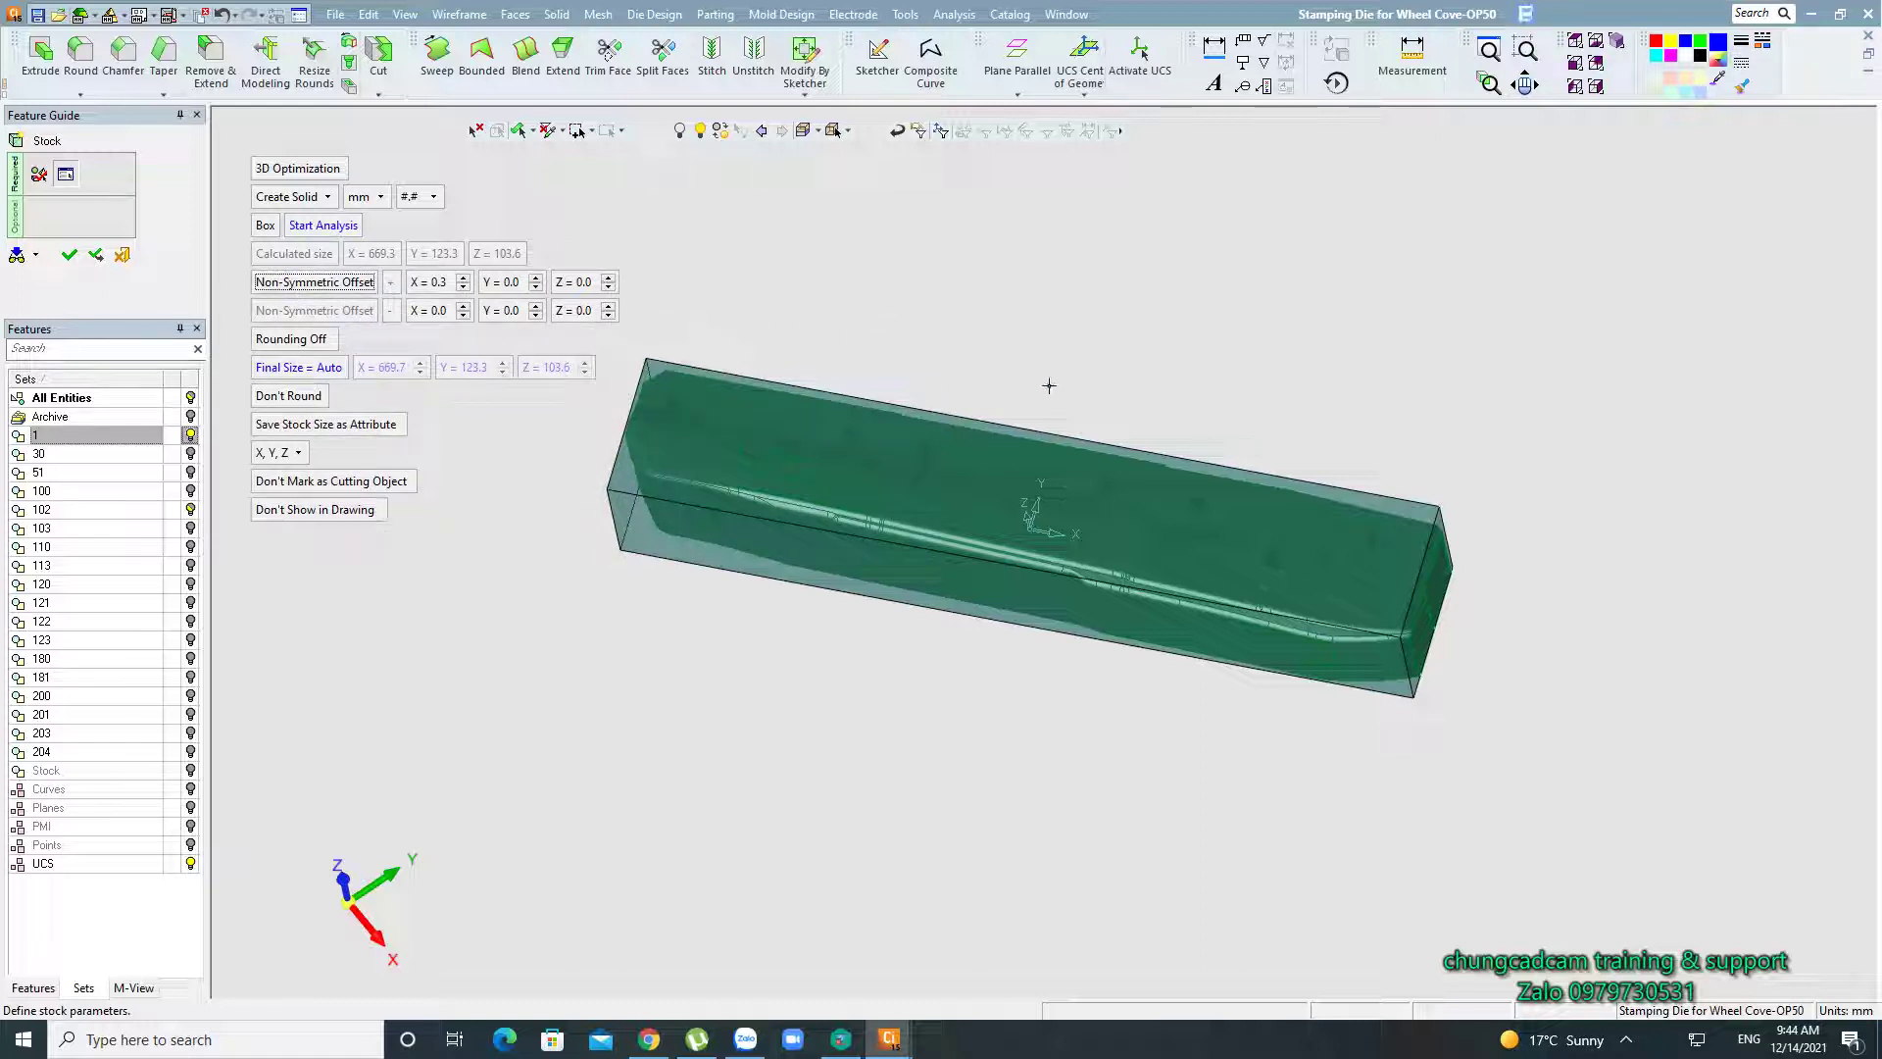
{"action": "middle_click", "coordinate": [1050, 330]}
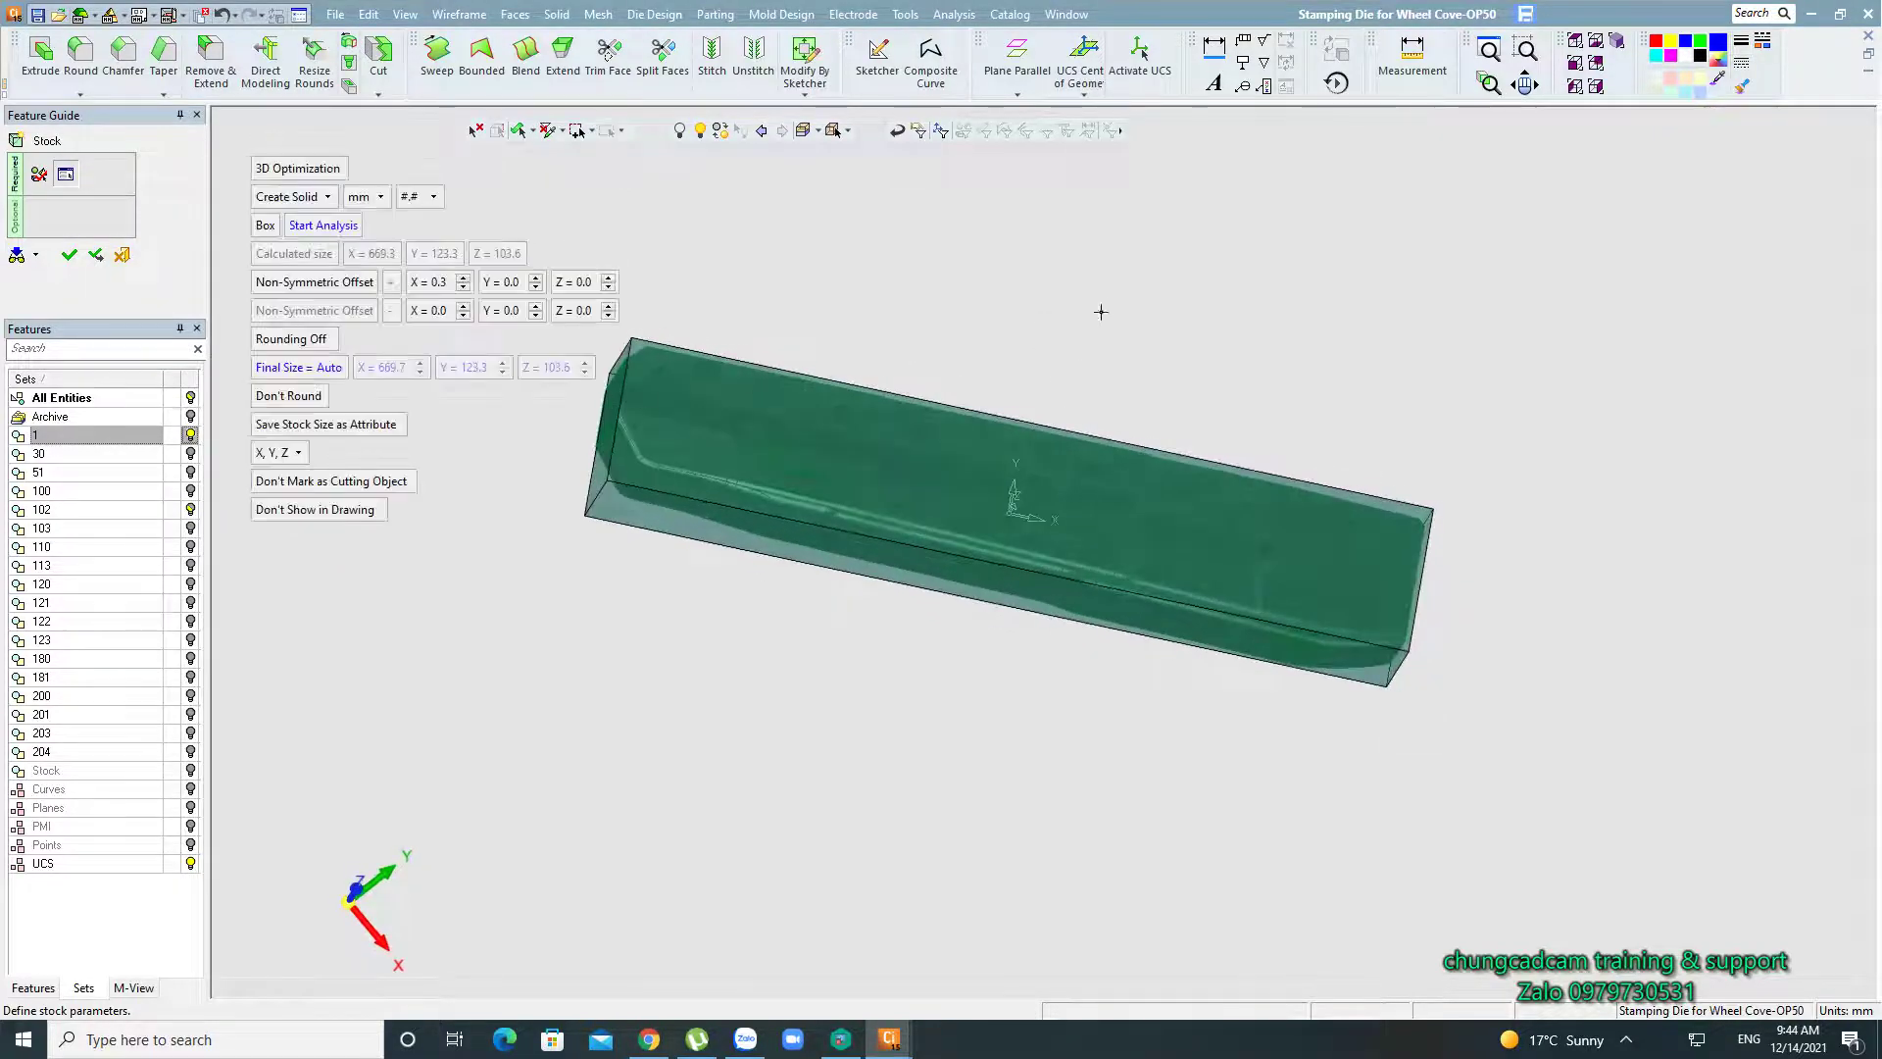
{"action": "middle_click_drag", "start_coordinate": [1100, 311], "coordinate": [1069, 316]}
{"action": "mouse_move", "coordinate": [1210, 324]}
{"action": "middle_mouse_down"}
{"action": "mouse_move", "coordinate": [1210, 420]}
{"action": "mouse_move", "coordinate": [1244, 240]}
{"action": "middle_mouse_up"}
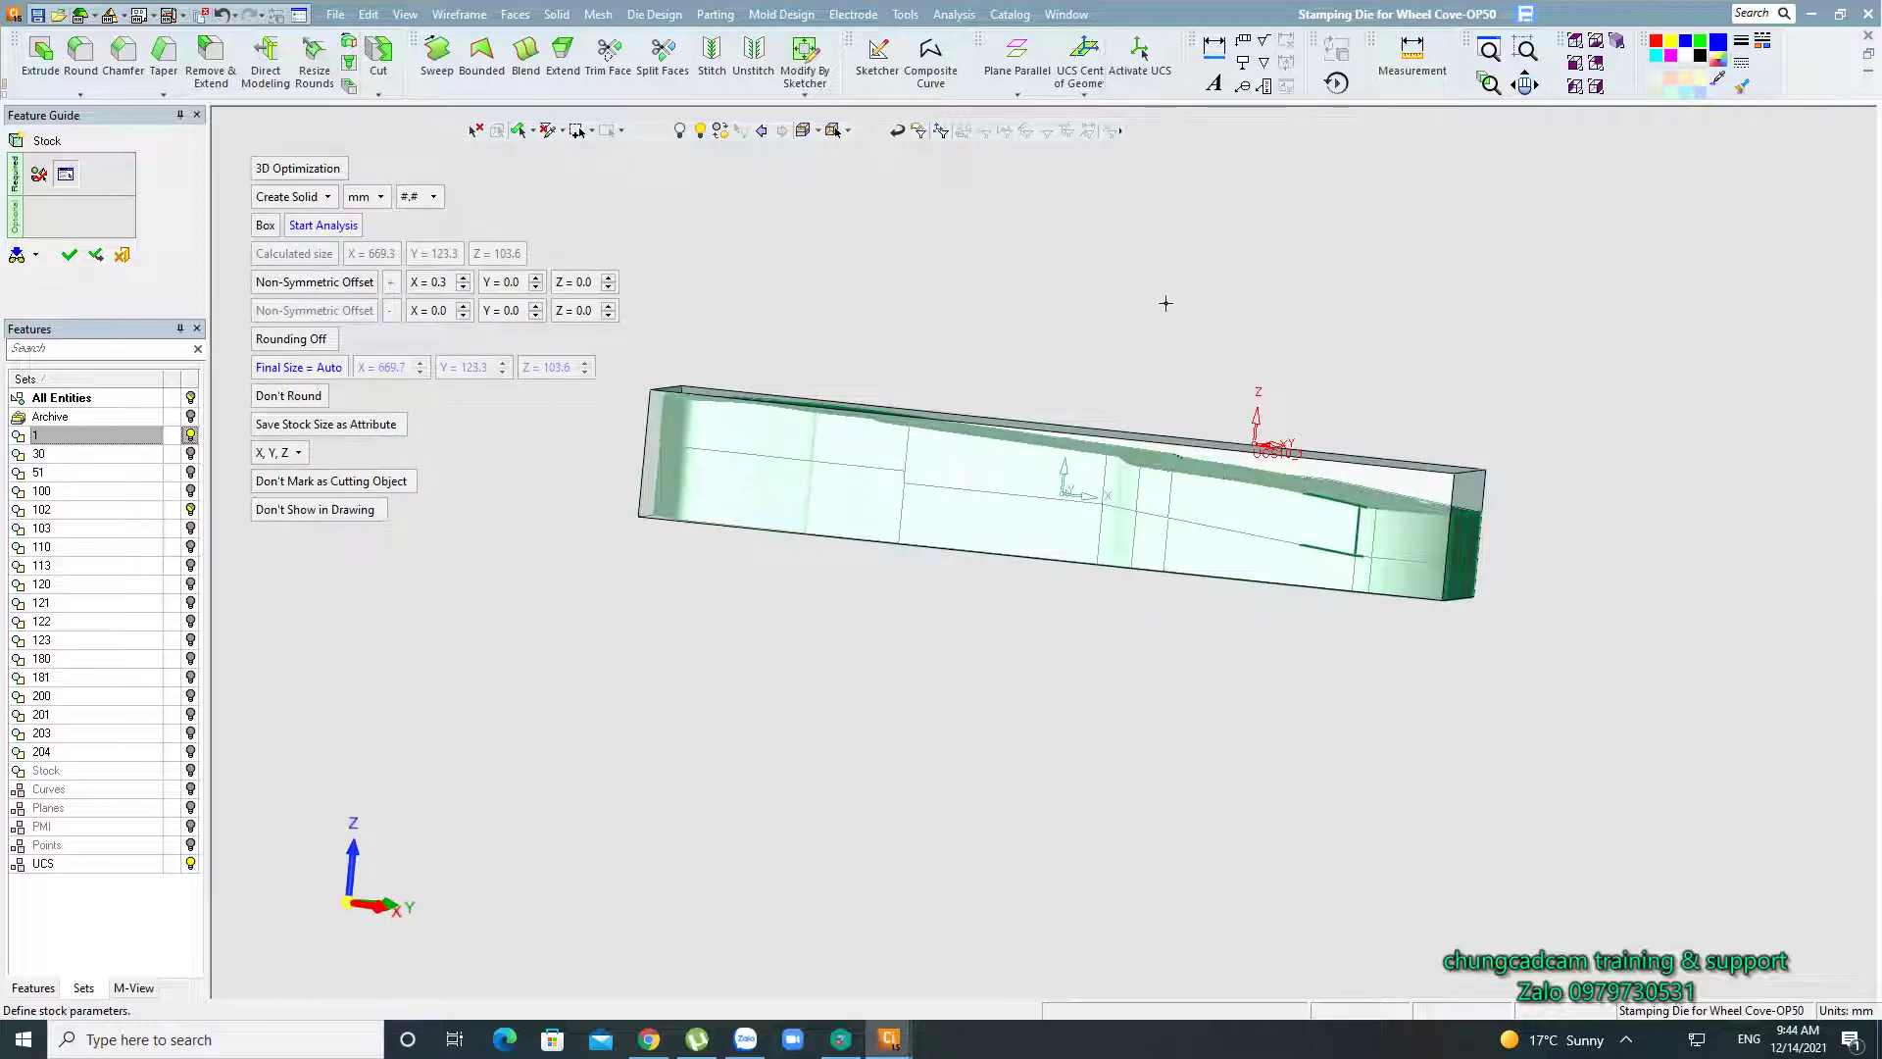
{"action": "mouse_move", "coordinate": [1105, 324]}
{"action": "middle_mouse_down"}
{"action": "mouse_move", "coordinate": [1131, 328]}
{"action": "mouse_move", "coordinate": [1008, 511]}
{"action": "middle_mouse_up"}
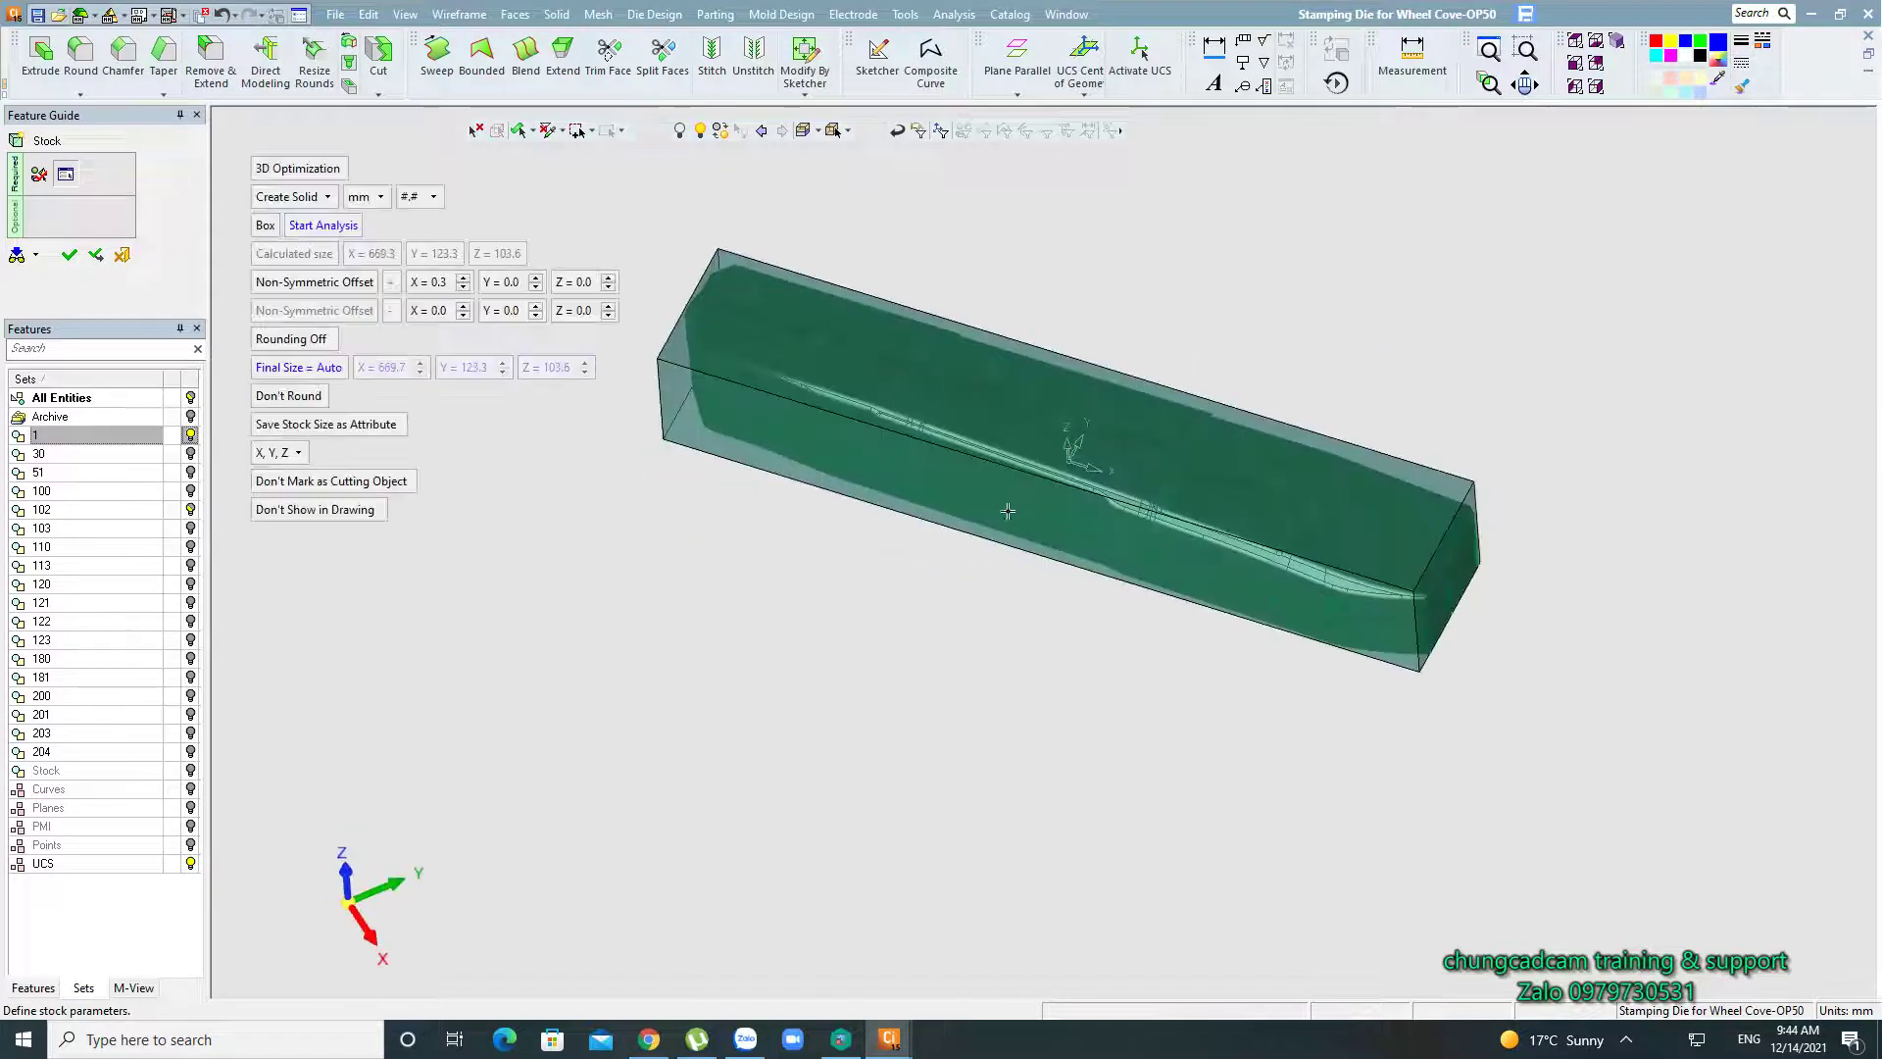
{"action": "mouse_move", "coordinate": [963, 667]}
{"action": "middle_mouse_down"}
{"action": "mouse_move", "coordinate": [991, 647]}
{"action": "mouse_move", "coordinate": [929, 706]}
{"action": "mouse_move", "coordinate": [857, 643]}
{"action": "mouse_move", "coordinate": [970, 686]}
{"action": "middle_mouse_up"}
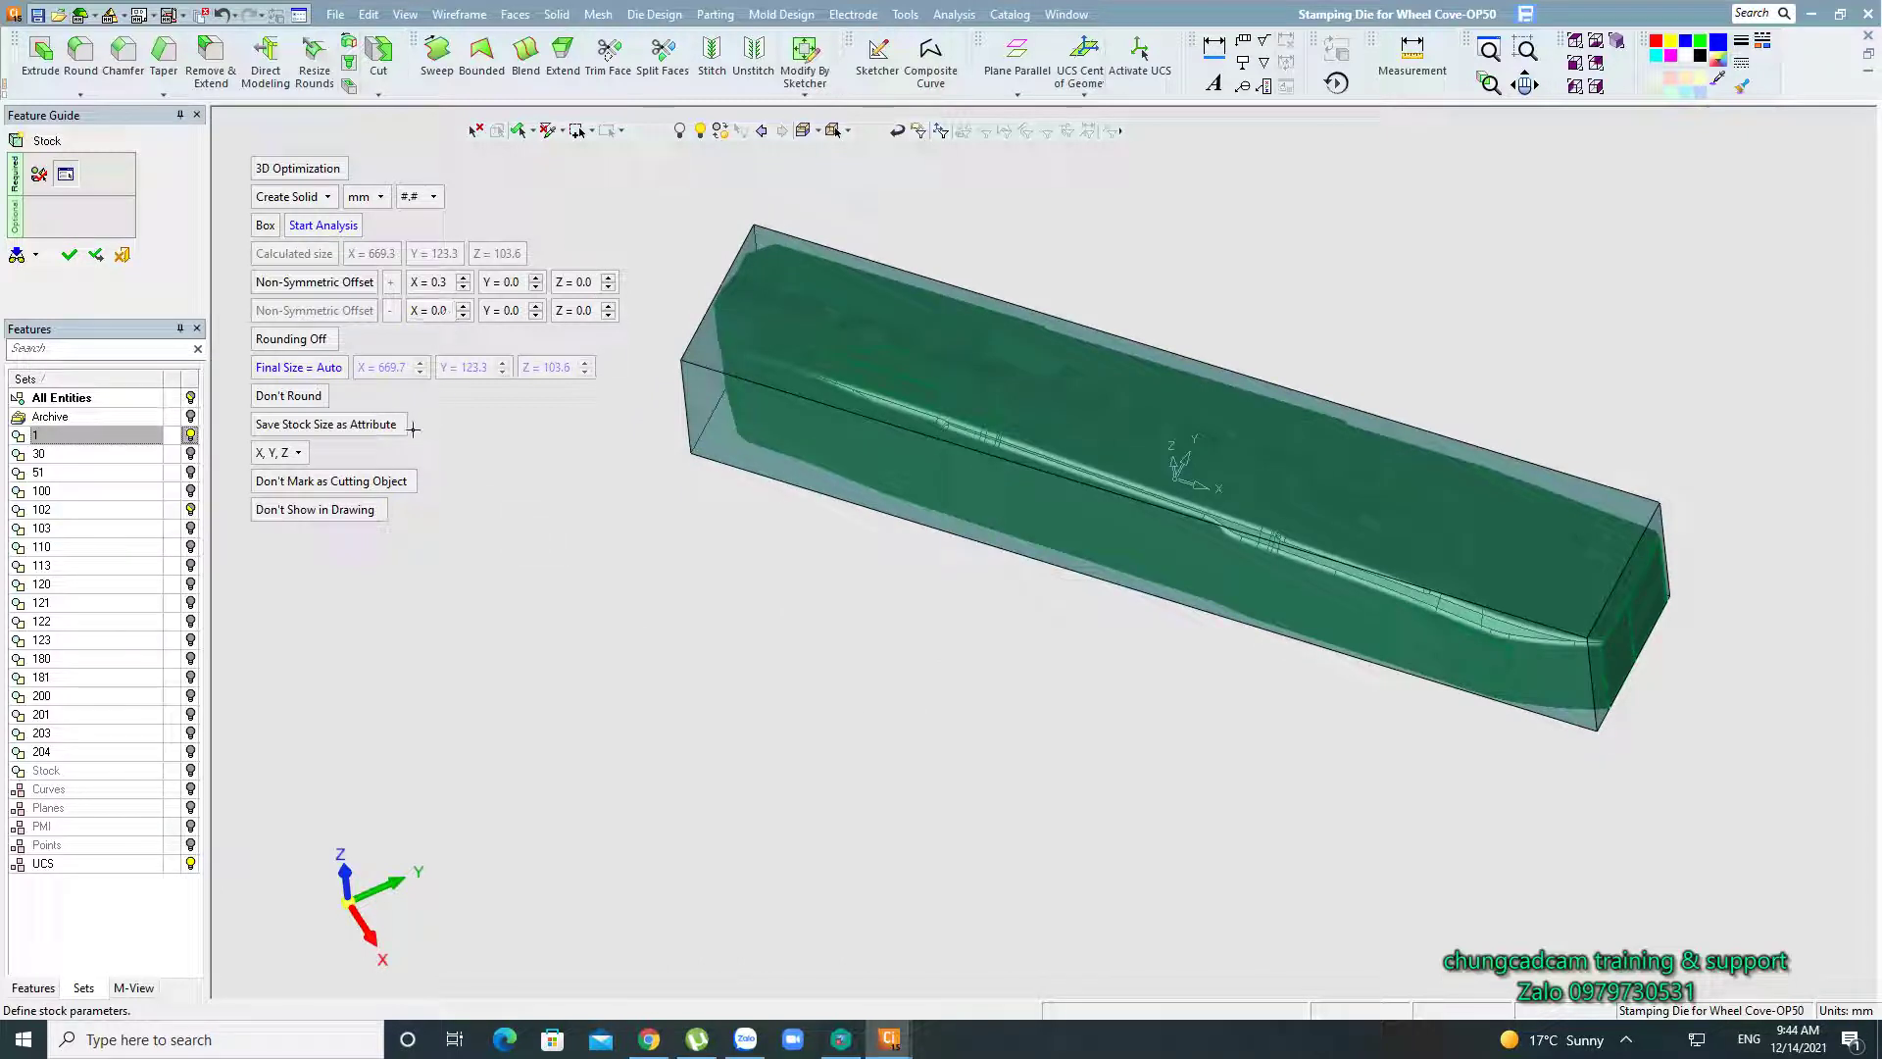
Set the first-side X offset of the stock to 0.
{"action": "left_click", "coordinate": [433, 284]}
{"action": "double_click", "coordinate": [433, 285]}
{"action": "type", "text": "0"}
{"action": "key", "text": "Return"}
Add a 5 offset on the second Y side and orbit around the enlarged stock.
{"action": "left_click", "coordinate": [509, 316]}
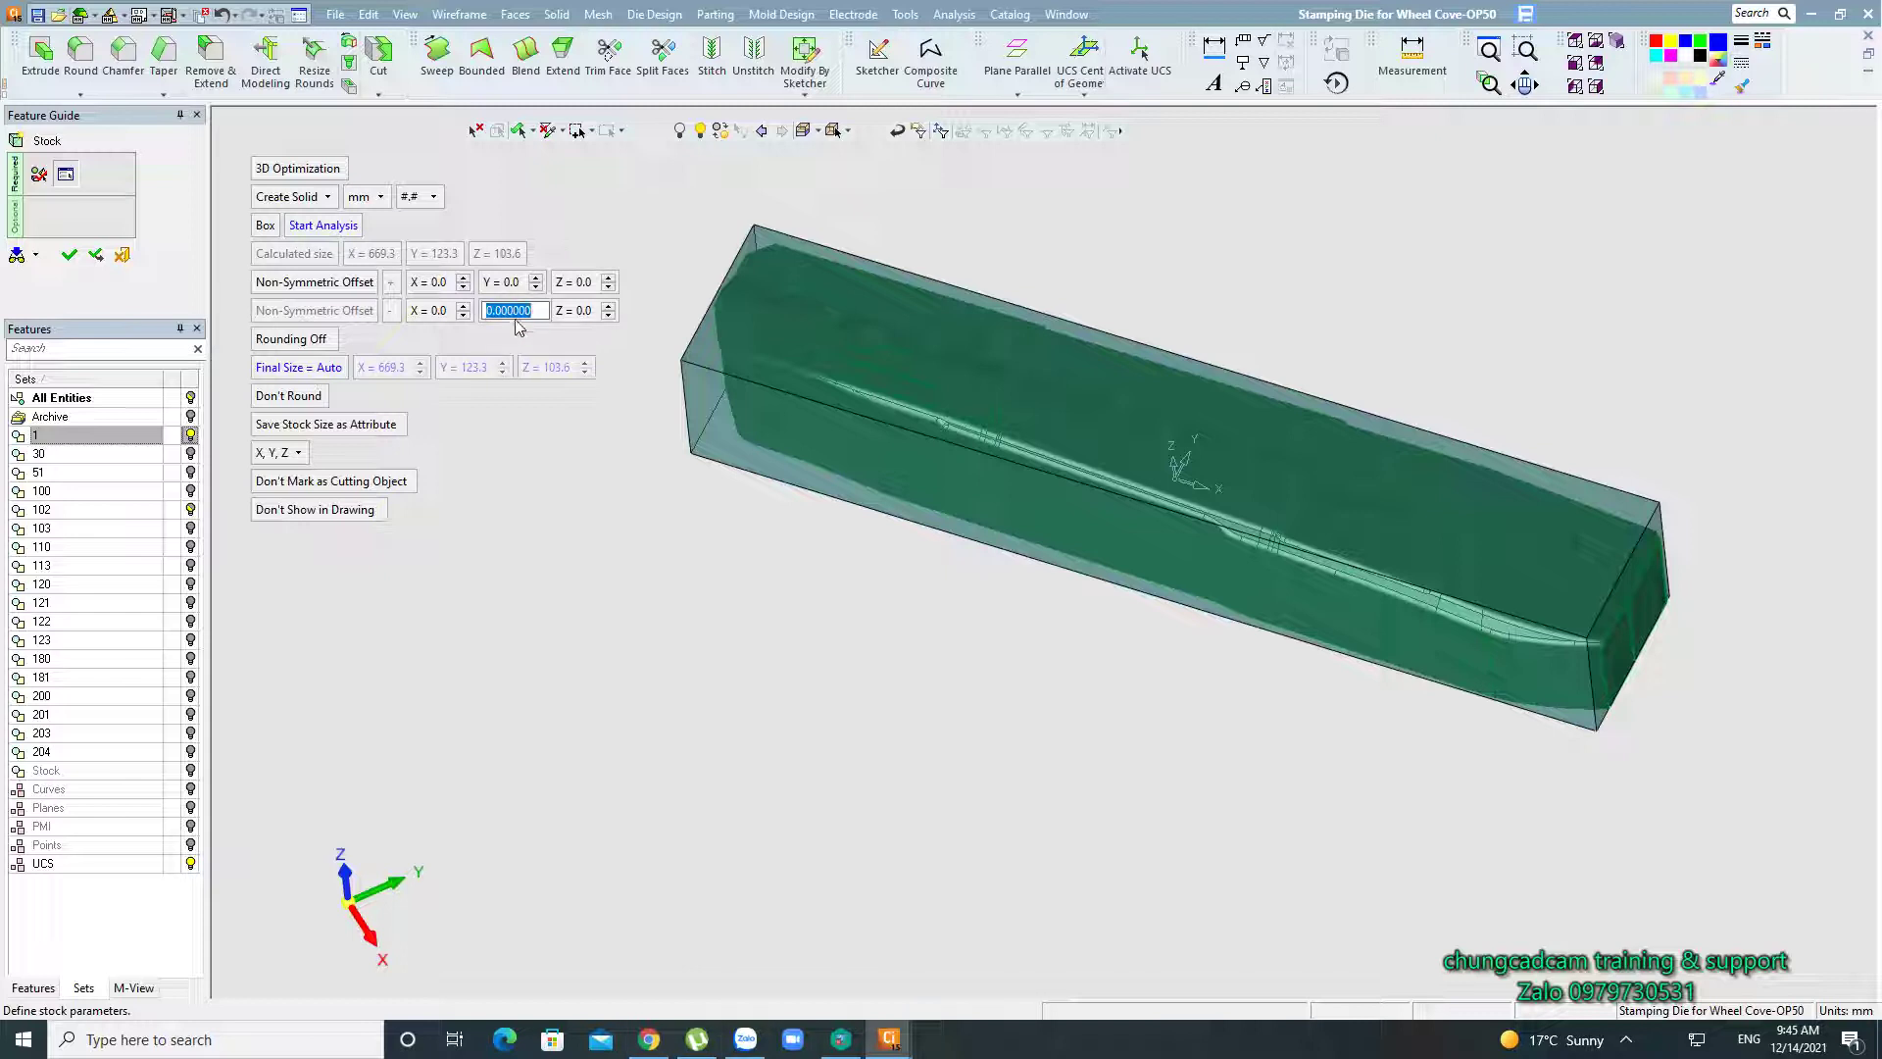
{"action": "type", "text": "5"}
{"action": "key", "text": "Tab"}
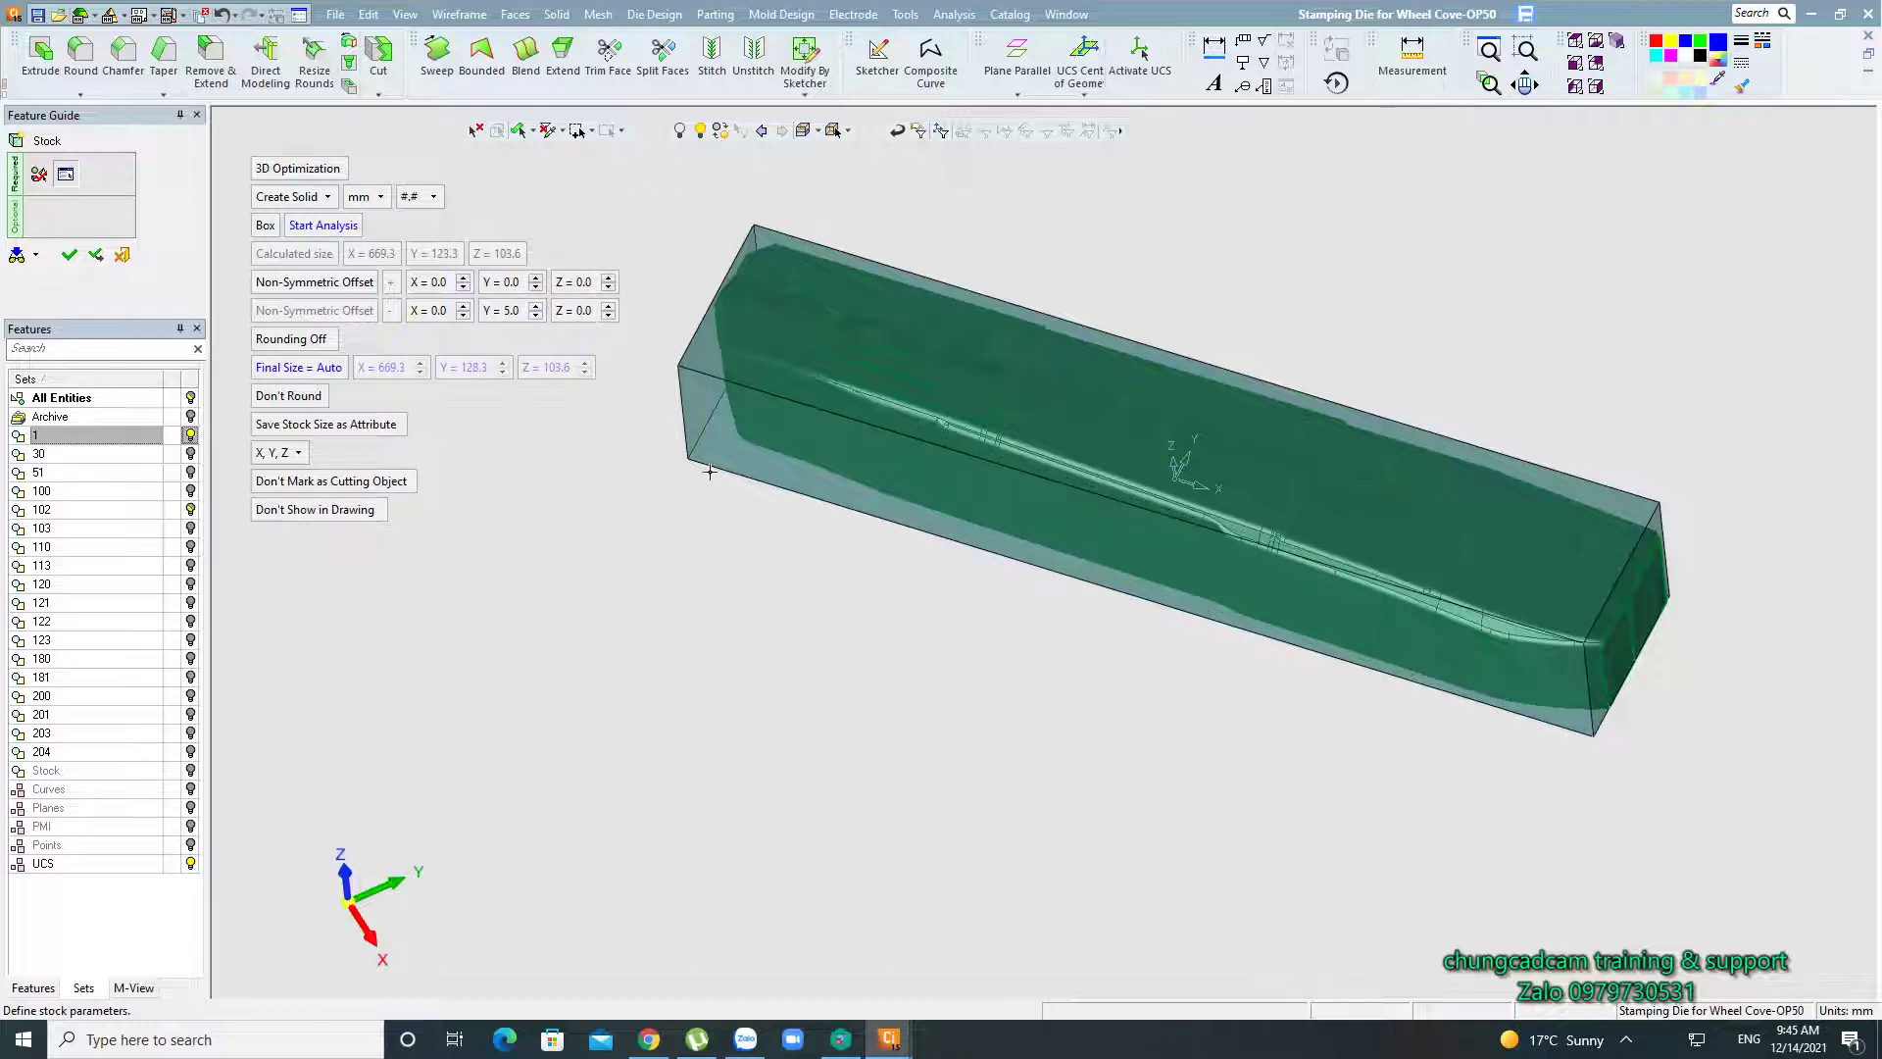
{"action": "mouse_move", "coordinate": [631, 499]}
{"action": "middle_mouse_down"}
{"action": "mouse_move", "coordinate": [921, 642]}
{"action": "mouse_move", "coordinate": [1203, 610]}
{"action": "mouse_move", "coordinate": [1256, 637]}
{"action": "mouse_move", "coordinate": [1256, 756]}
{"action": "mouse_move", "coordinate": [1126, 601]}
{"action": "mouse_move", "coordinate": [1114, 664]}
{"action": "mouse_move", "coordinate": [1152, 620]}
{"action": "mouse_move", "coordinate": [1130, 614]}
{"action": "middle_mouse_up"}
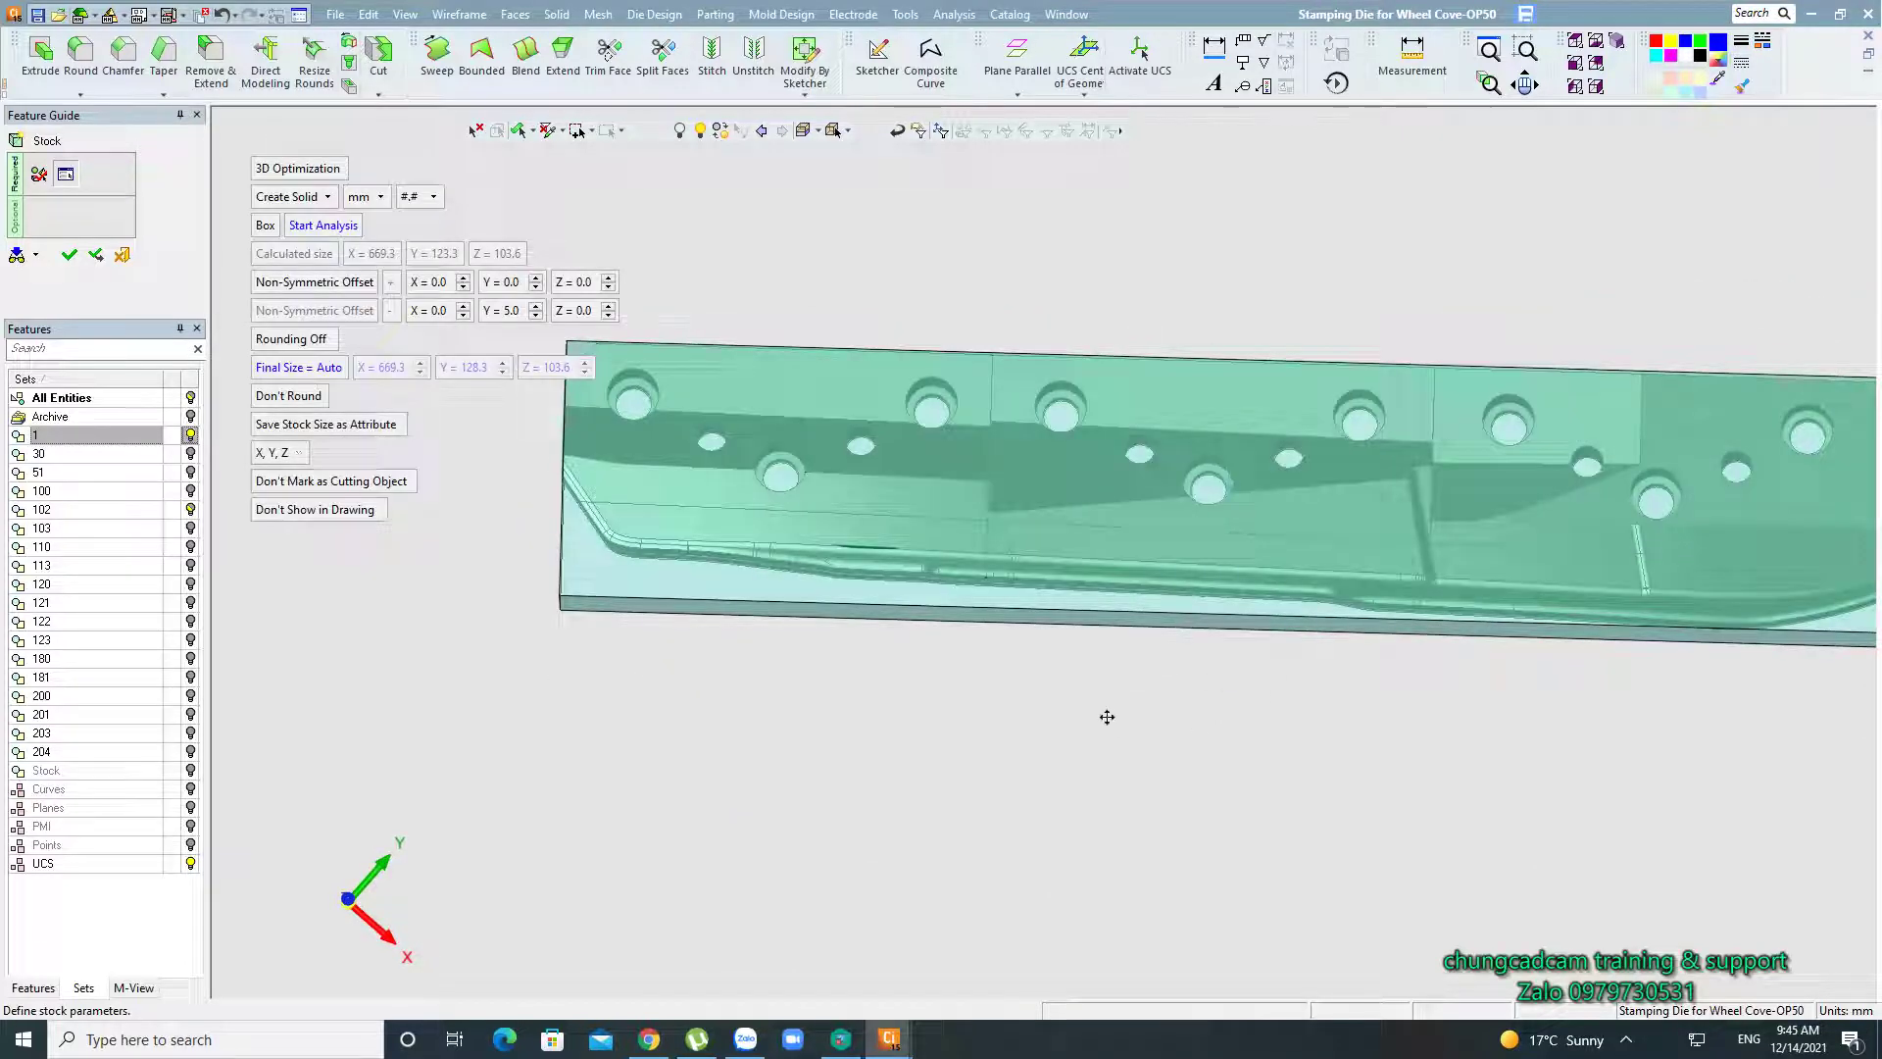
{"action": "mouse_move", "coordinate": [1105, 719]}
{"action": "middle_mouse_down"}
{"action": "mouse_move", "coordinate": [1032, 603]}
{"action": "mouse_move", "coordinate": [1033, 954]}
{"action": "middle_mouse_up"}
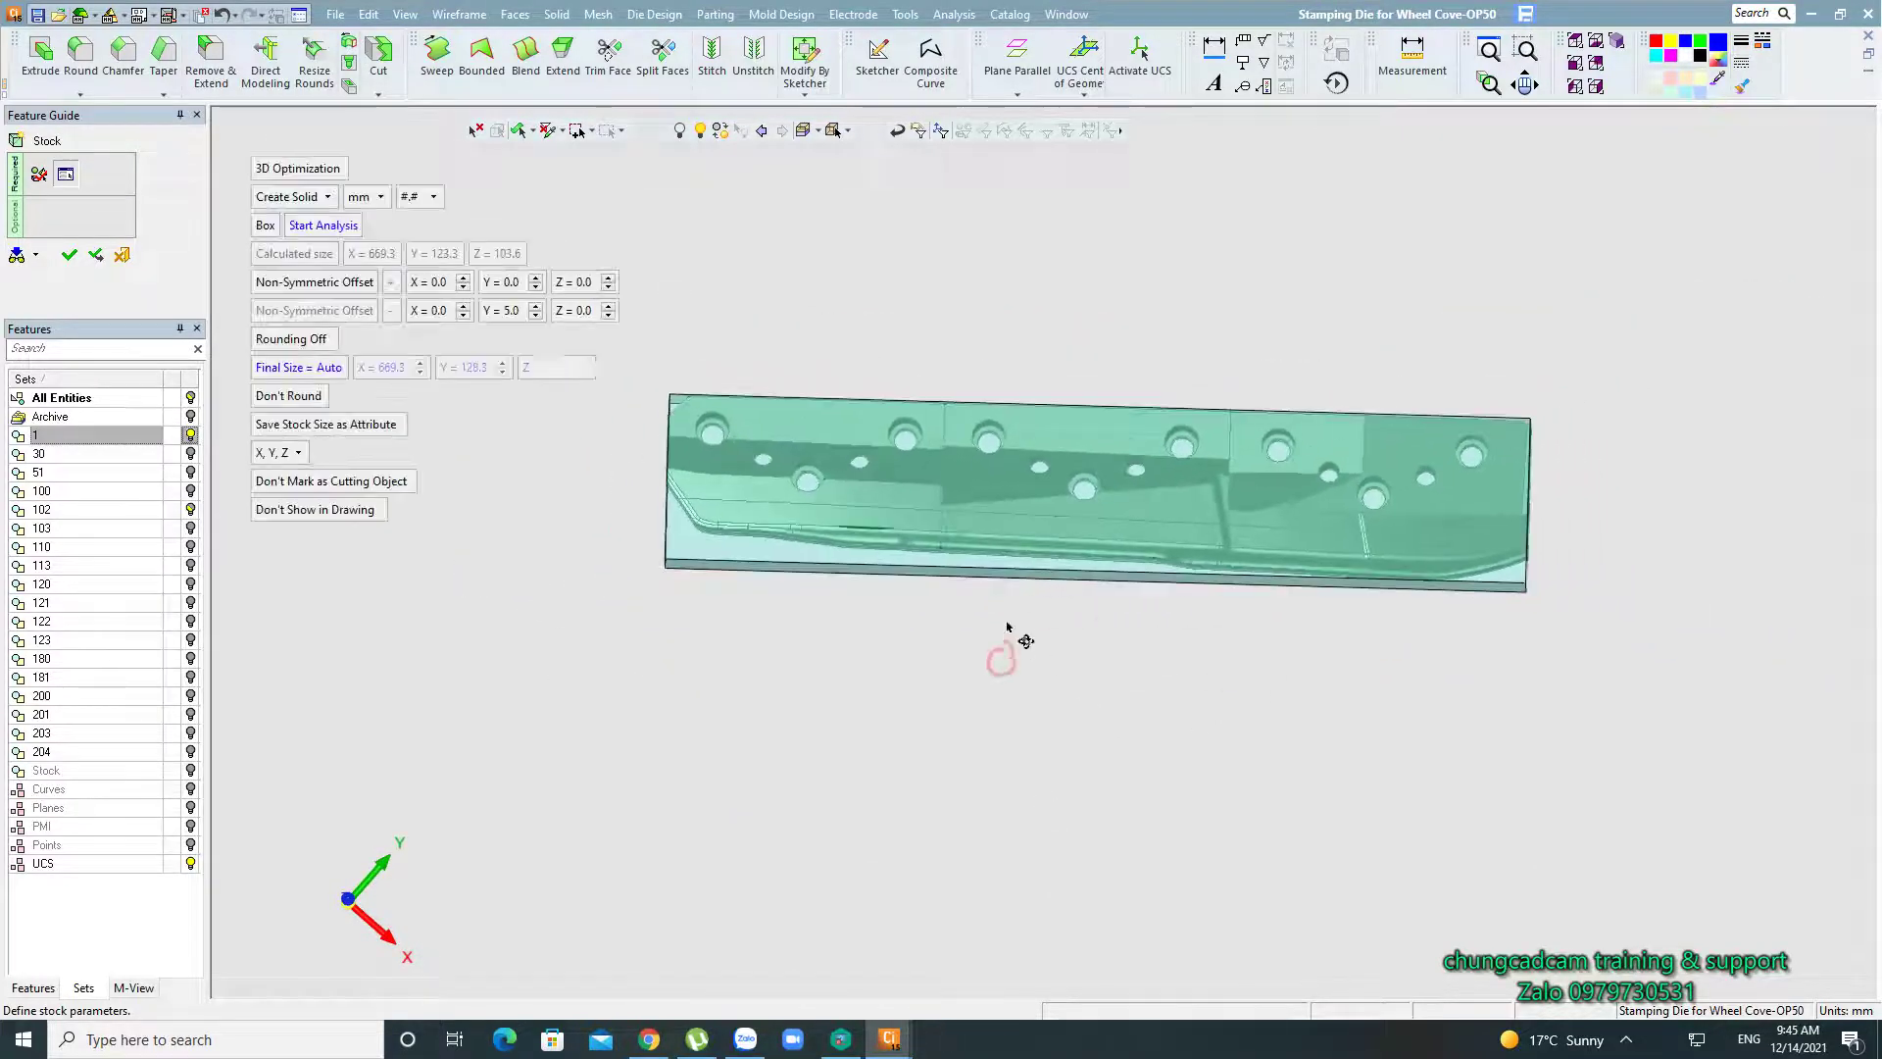
{"action": "mouse_move", "coordinate": [1007, 643]}
{"action": "middle_mouse_down"}
{"action": "mouse_move", "coordinate": [988, 448]}
{"action": "mouse_move", "coordinate": [1117, 781]}
{"action": "mouse_move", "coordinate": [1129, 622]}
{"action": "mouse_move", "coordinate": [991, 576]}
{"action": "mouse_move", "coordinate": [980, 622]}
{"action": "middle_mouse_up"}
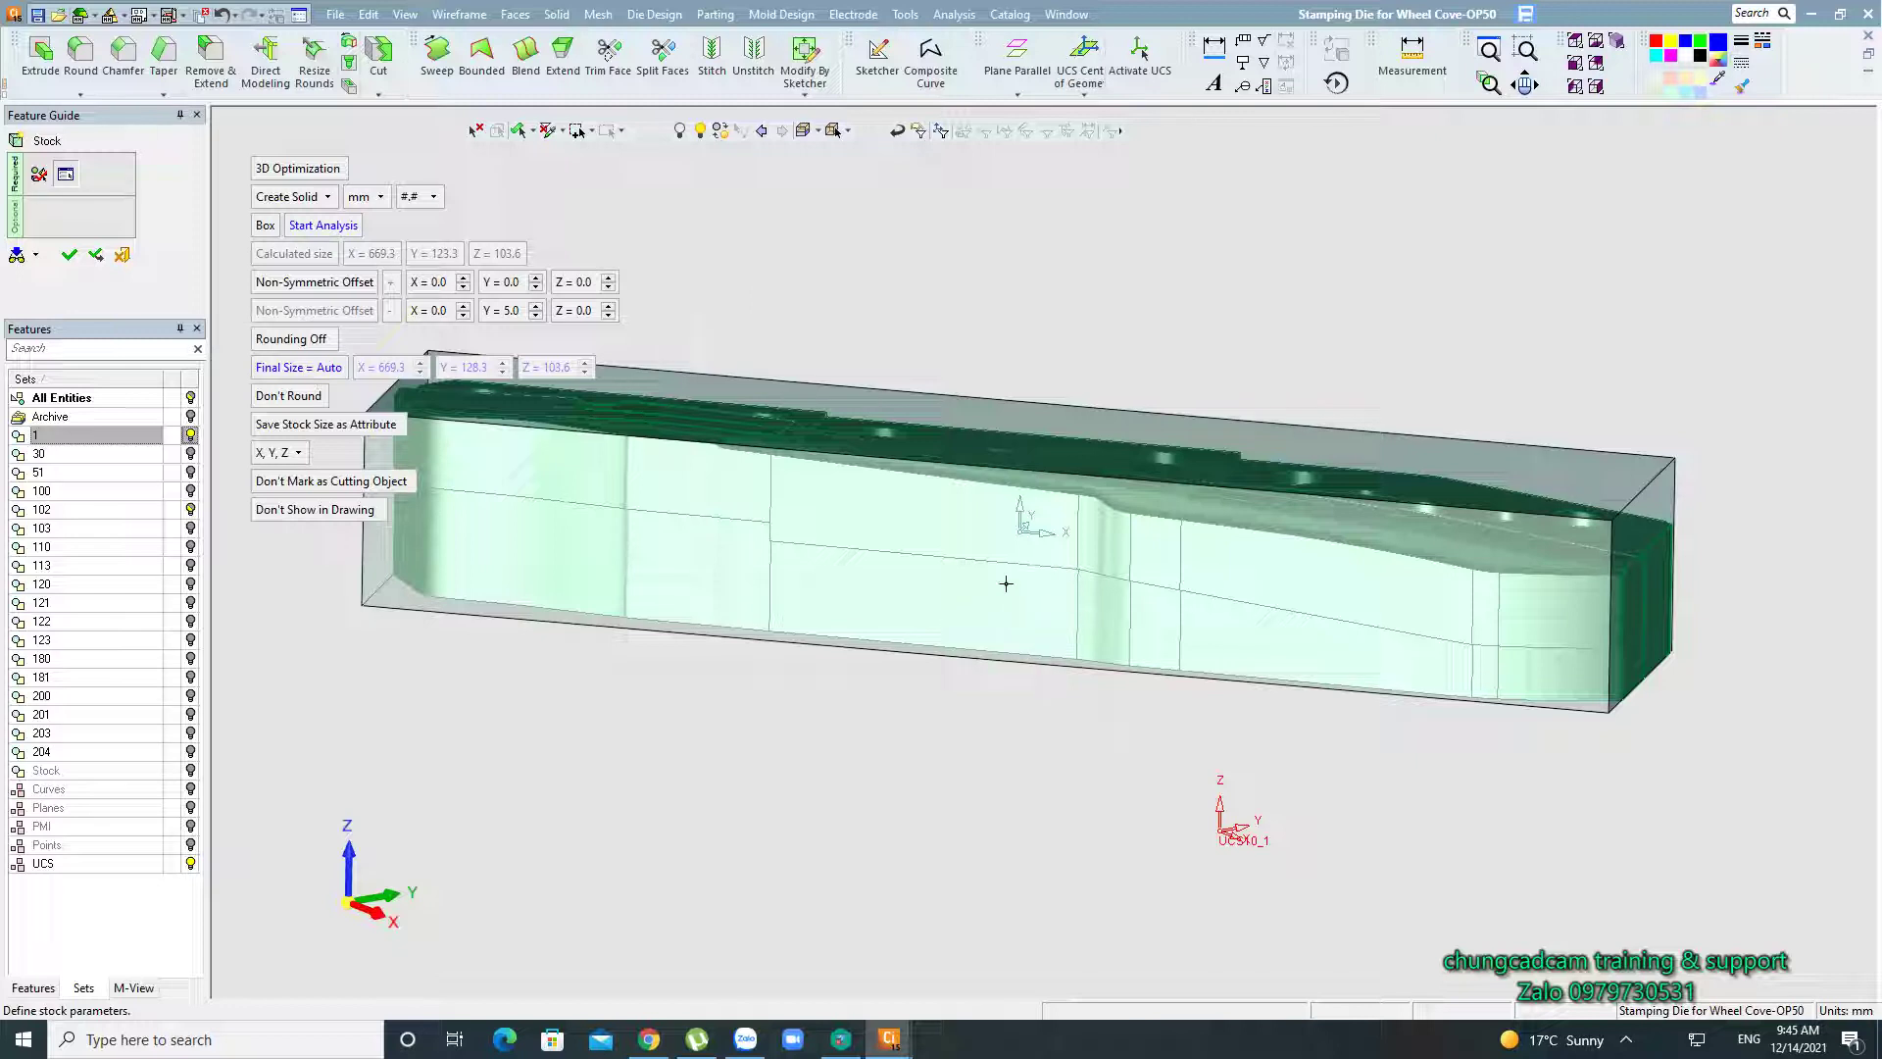
{"action": "mouse_move", "coordinate": [1006, 584]}
{"action": "middle_mouse_down"}
{"action": "mouse_move", "coordinate": [1050, 609]}
{"action": "mouse_move", "coordinate": [1026, 618]}
{"action": "middle_mouse_up"}
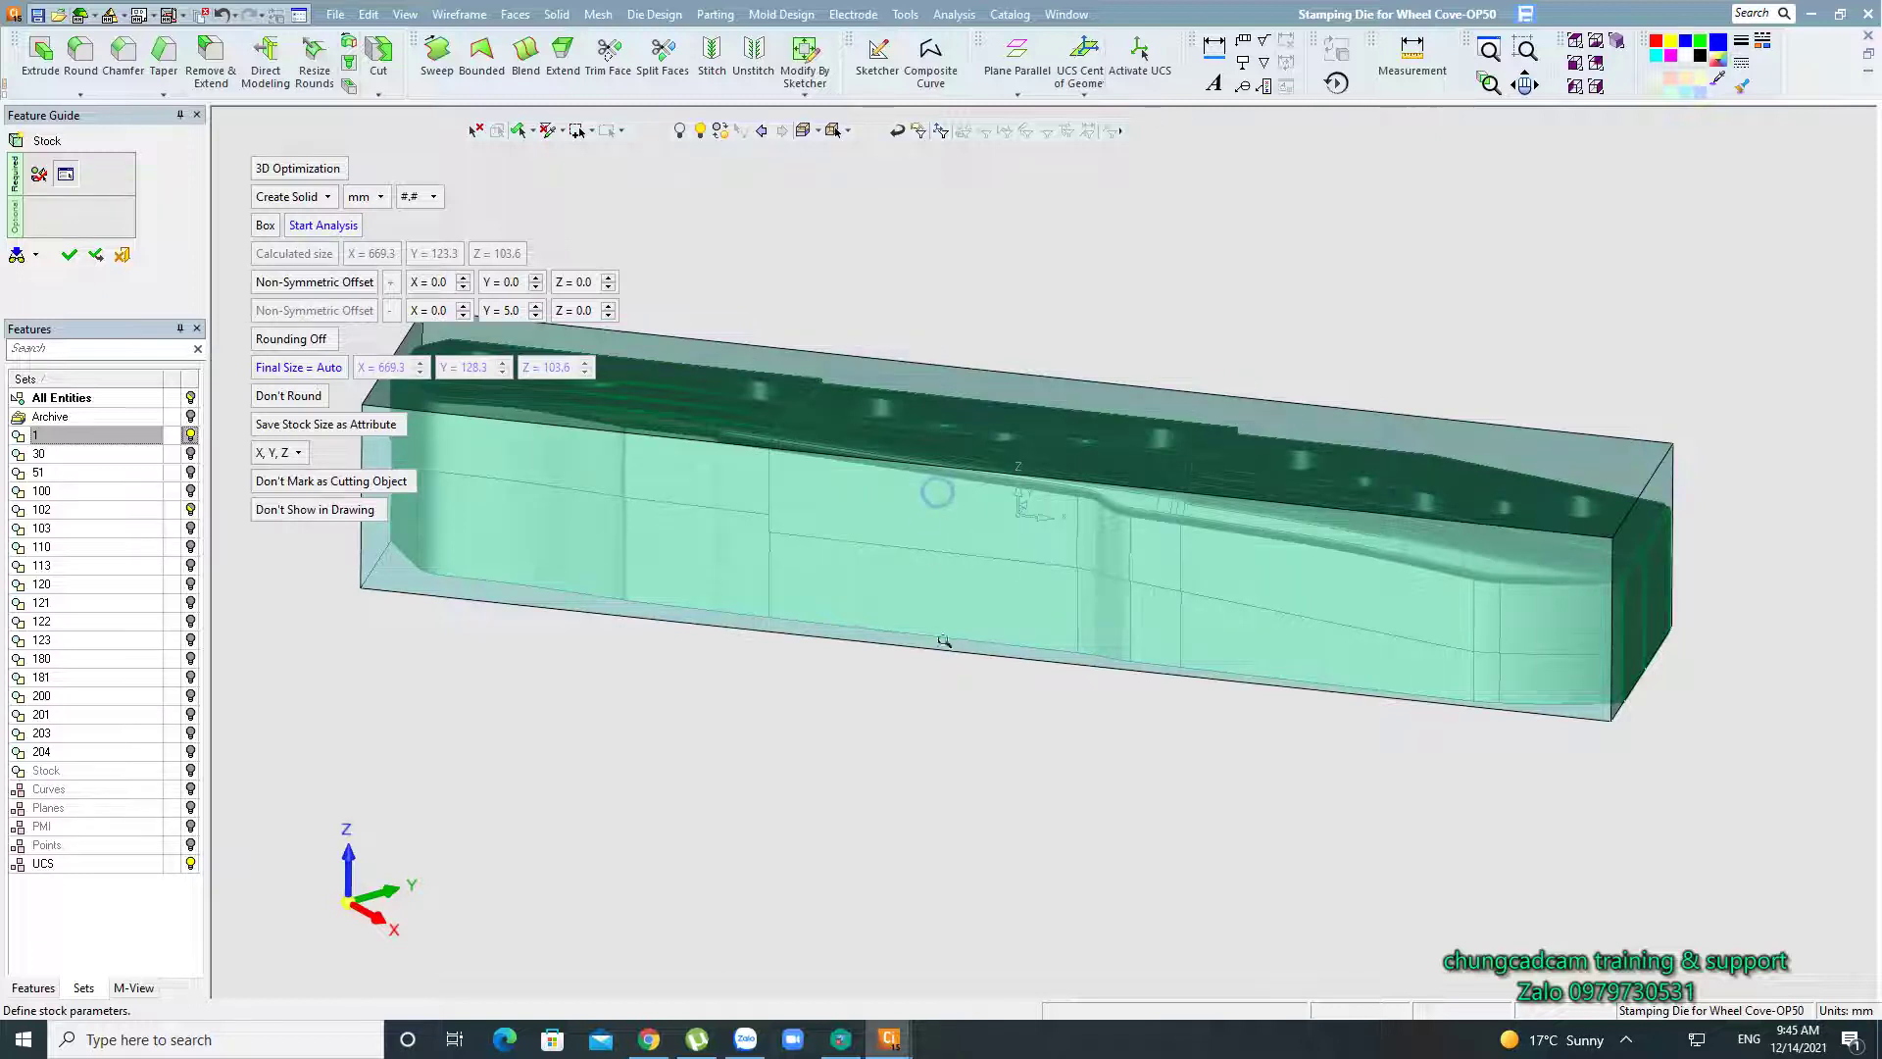
{"action": "middle_click_drag", "start_coordinate": [932, 496], "coordinate": [742, 569]}
{"action": "middle_click_drag", "start_coordinate": [978, 334], "coordinate": [996, 316]}
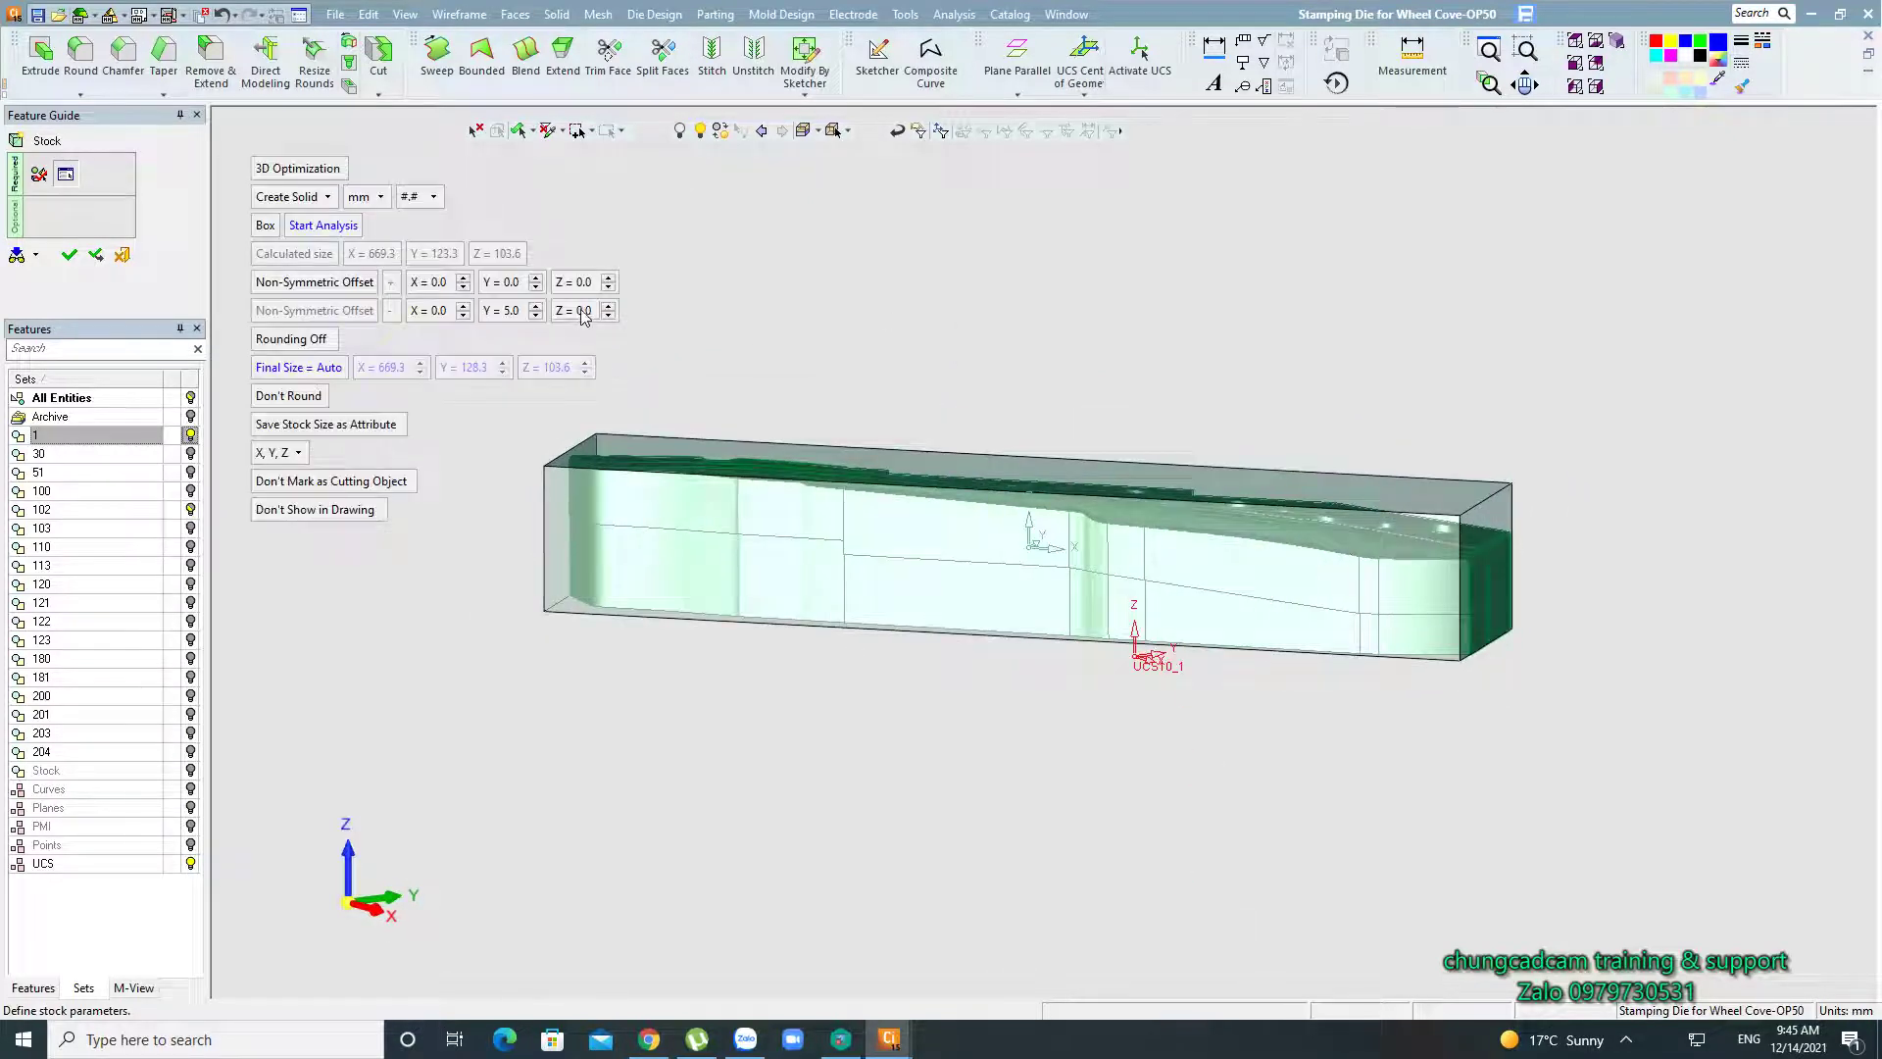
Set the Z offset to 2, then refine it to 1.4 while checking the front view.
{"action": "left_click", "coordinate": [582, 313]}
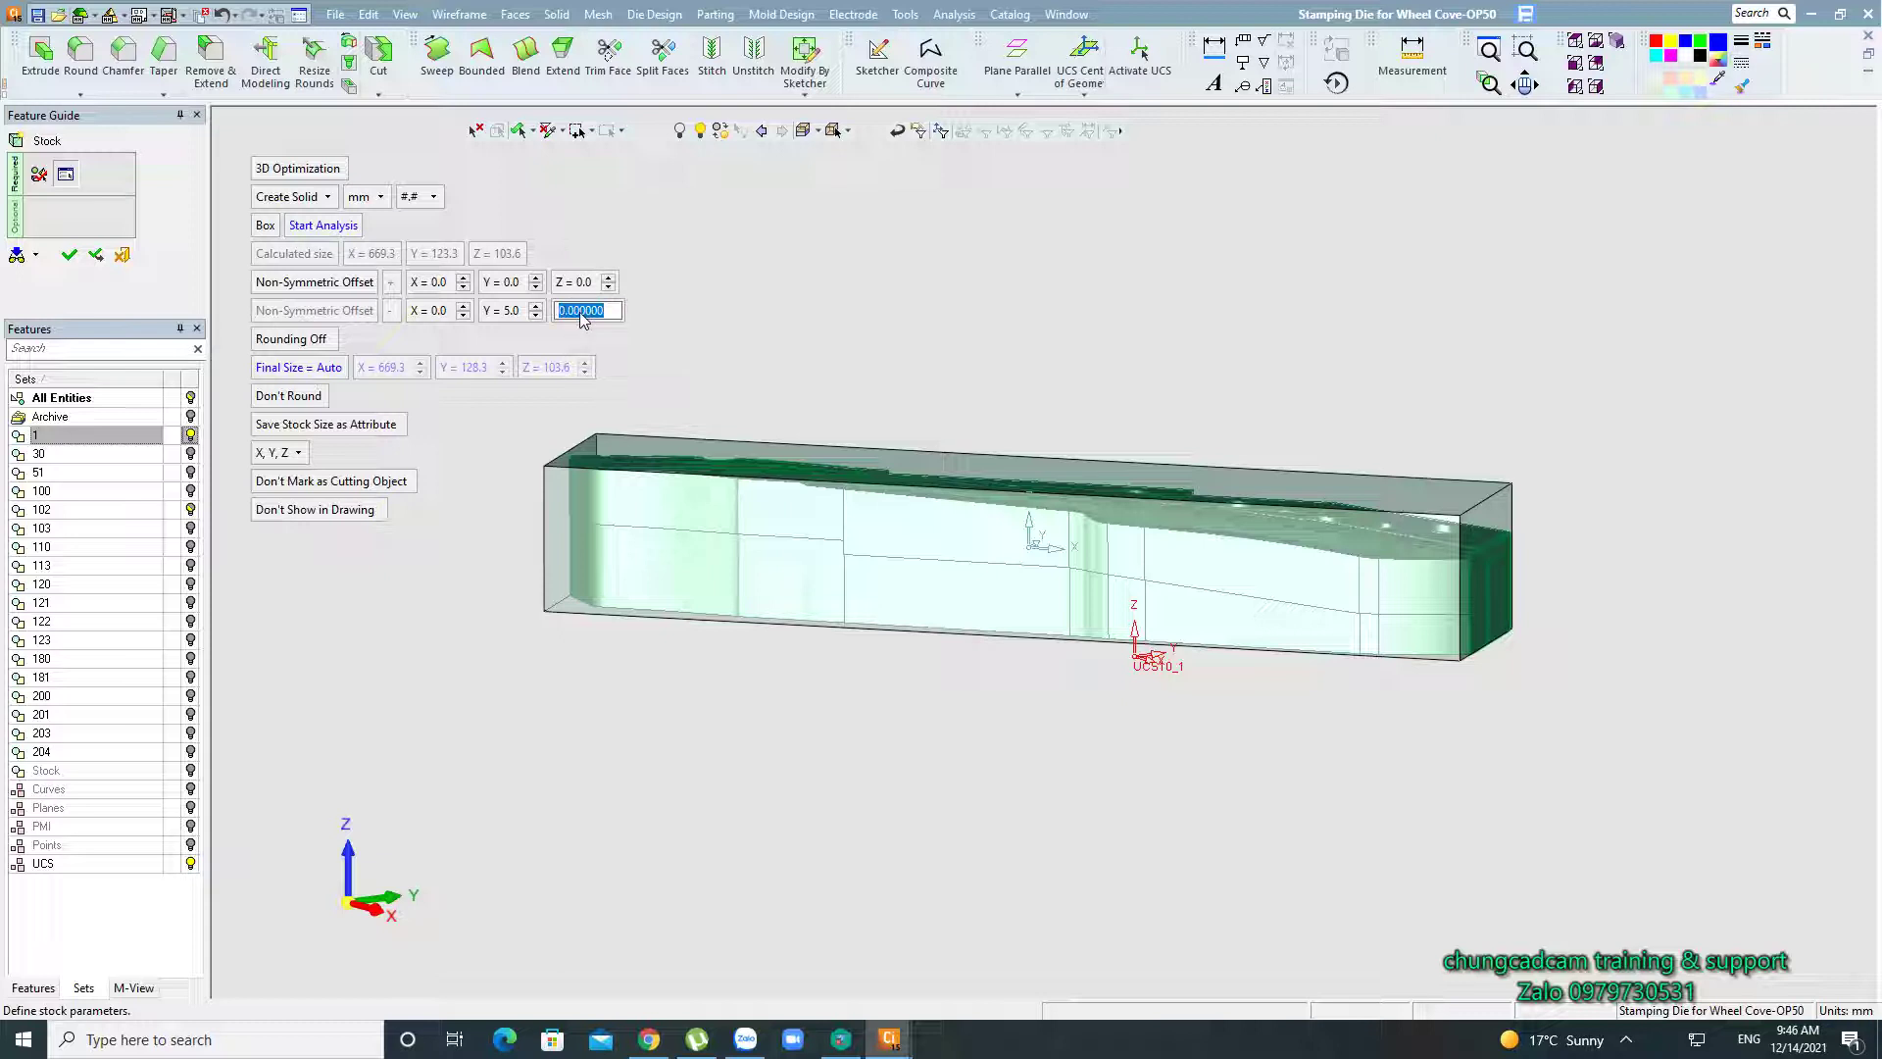
{"action": "type", "text": "Z = 2"}
{"action": "key", "text": "Return"}
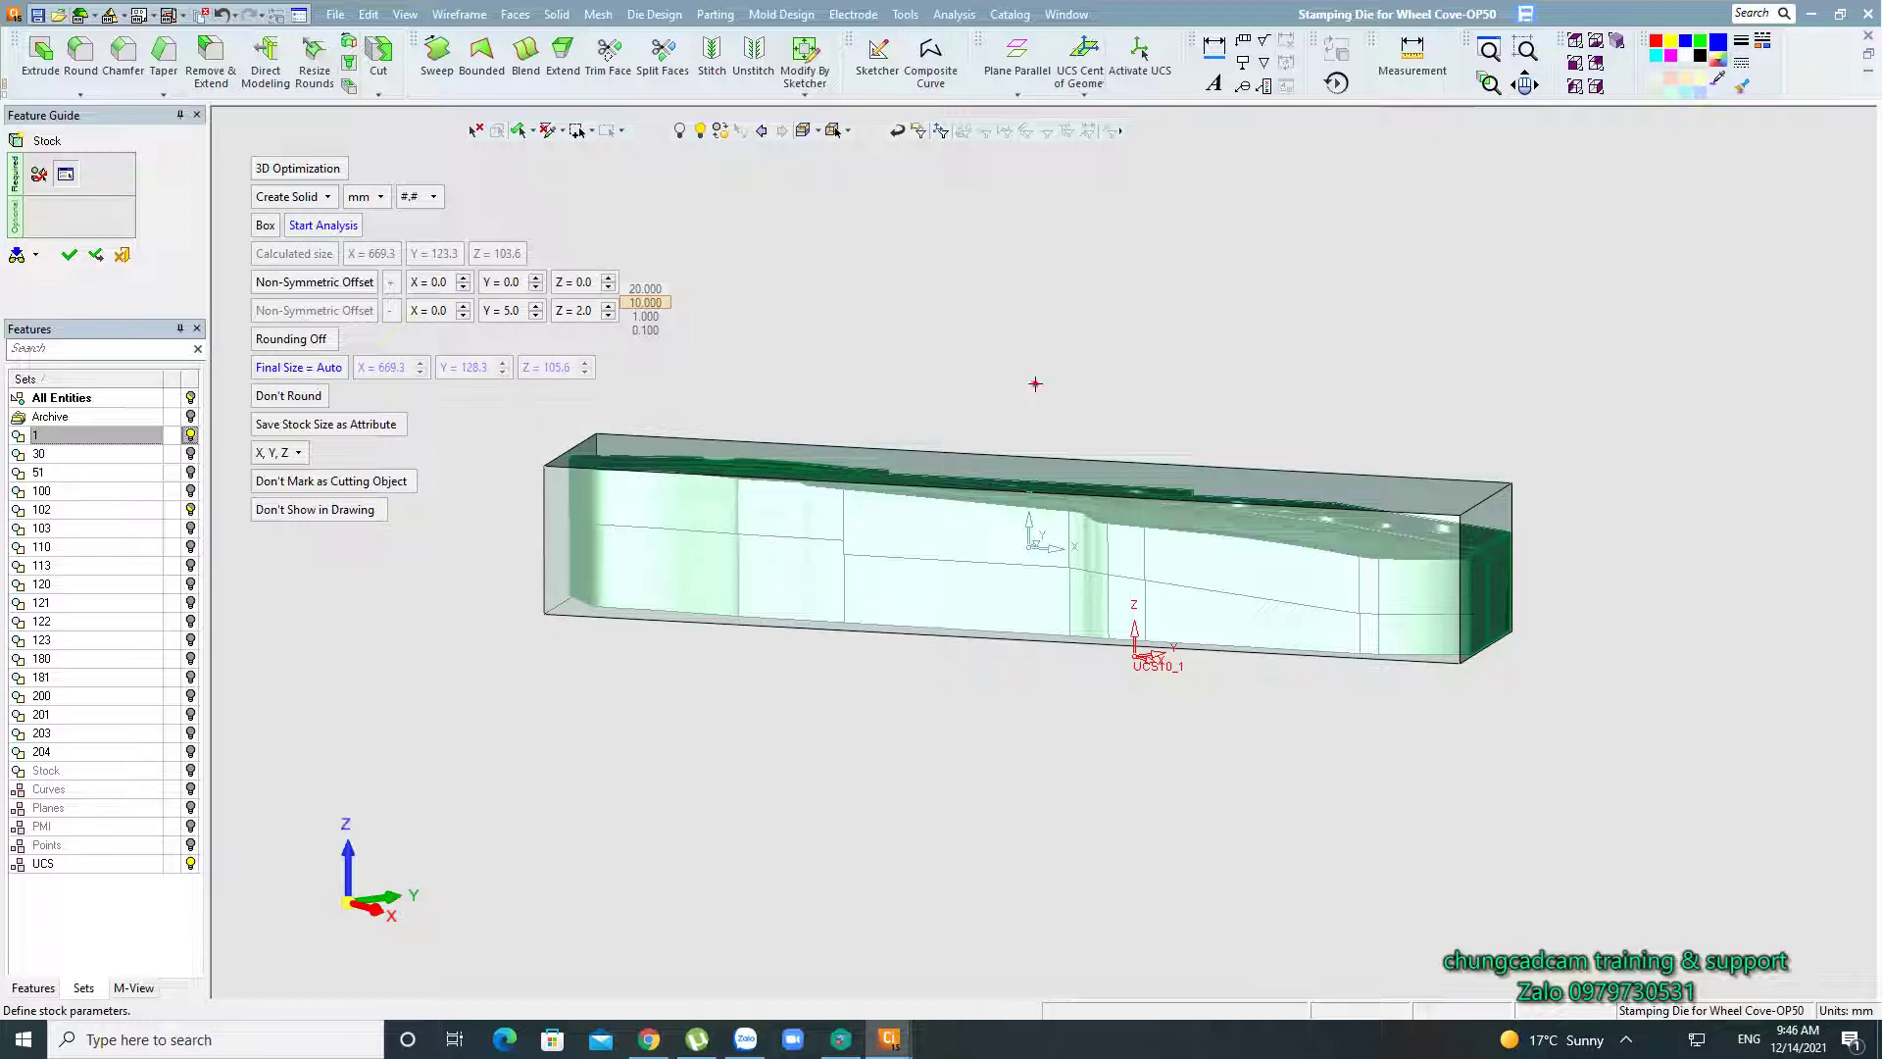
{"action": "key", "text": "F3"}
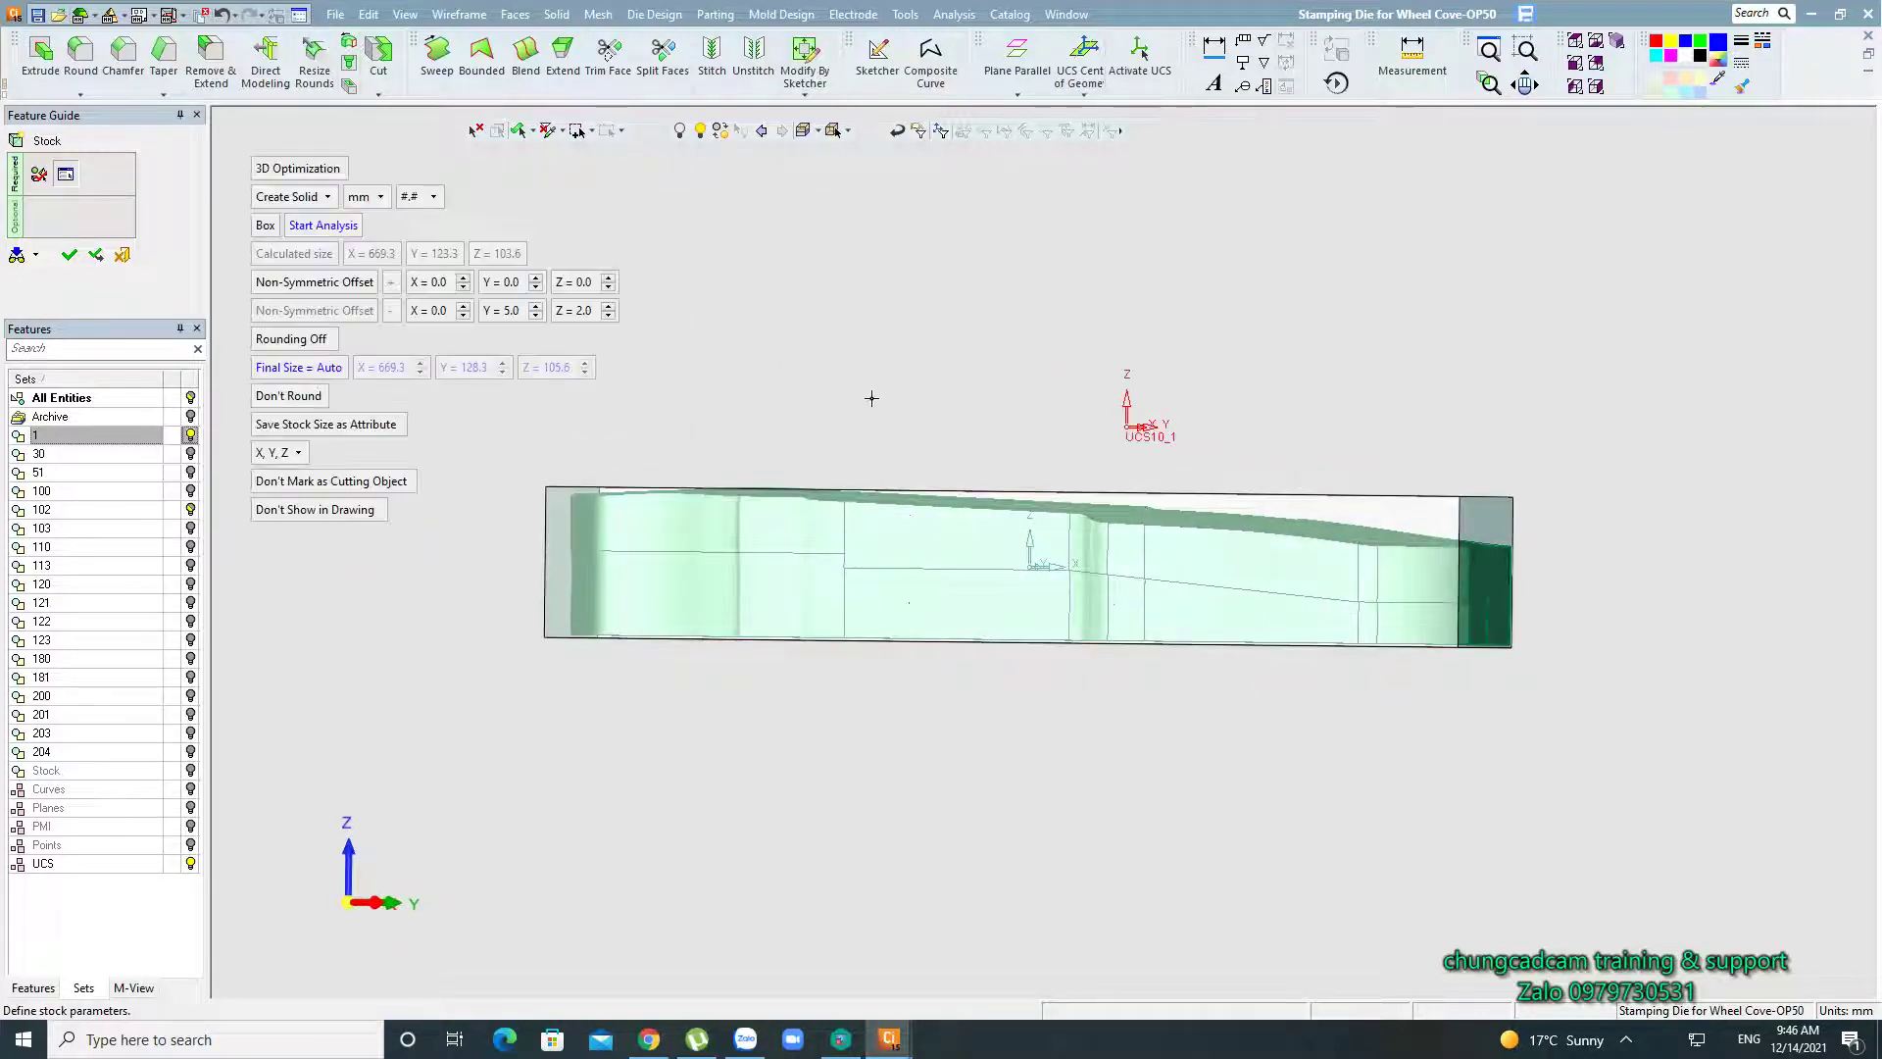
{"action": "middle_click_drag", "start_coordinate": [980, 378], "coordinate": [702, 382]}
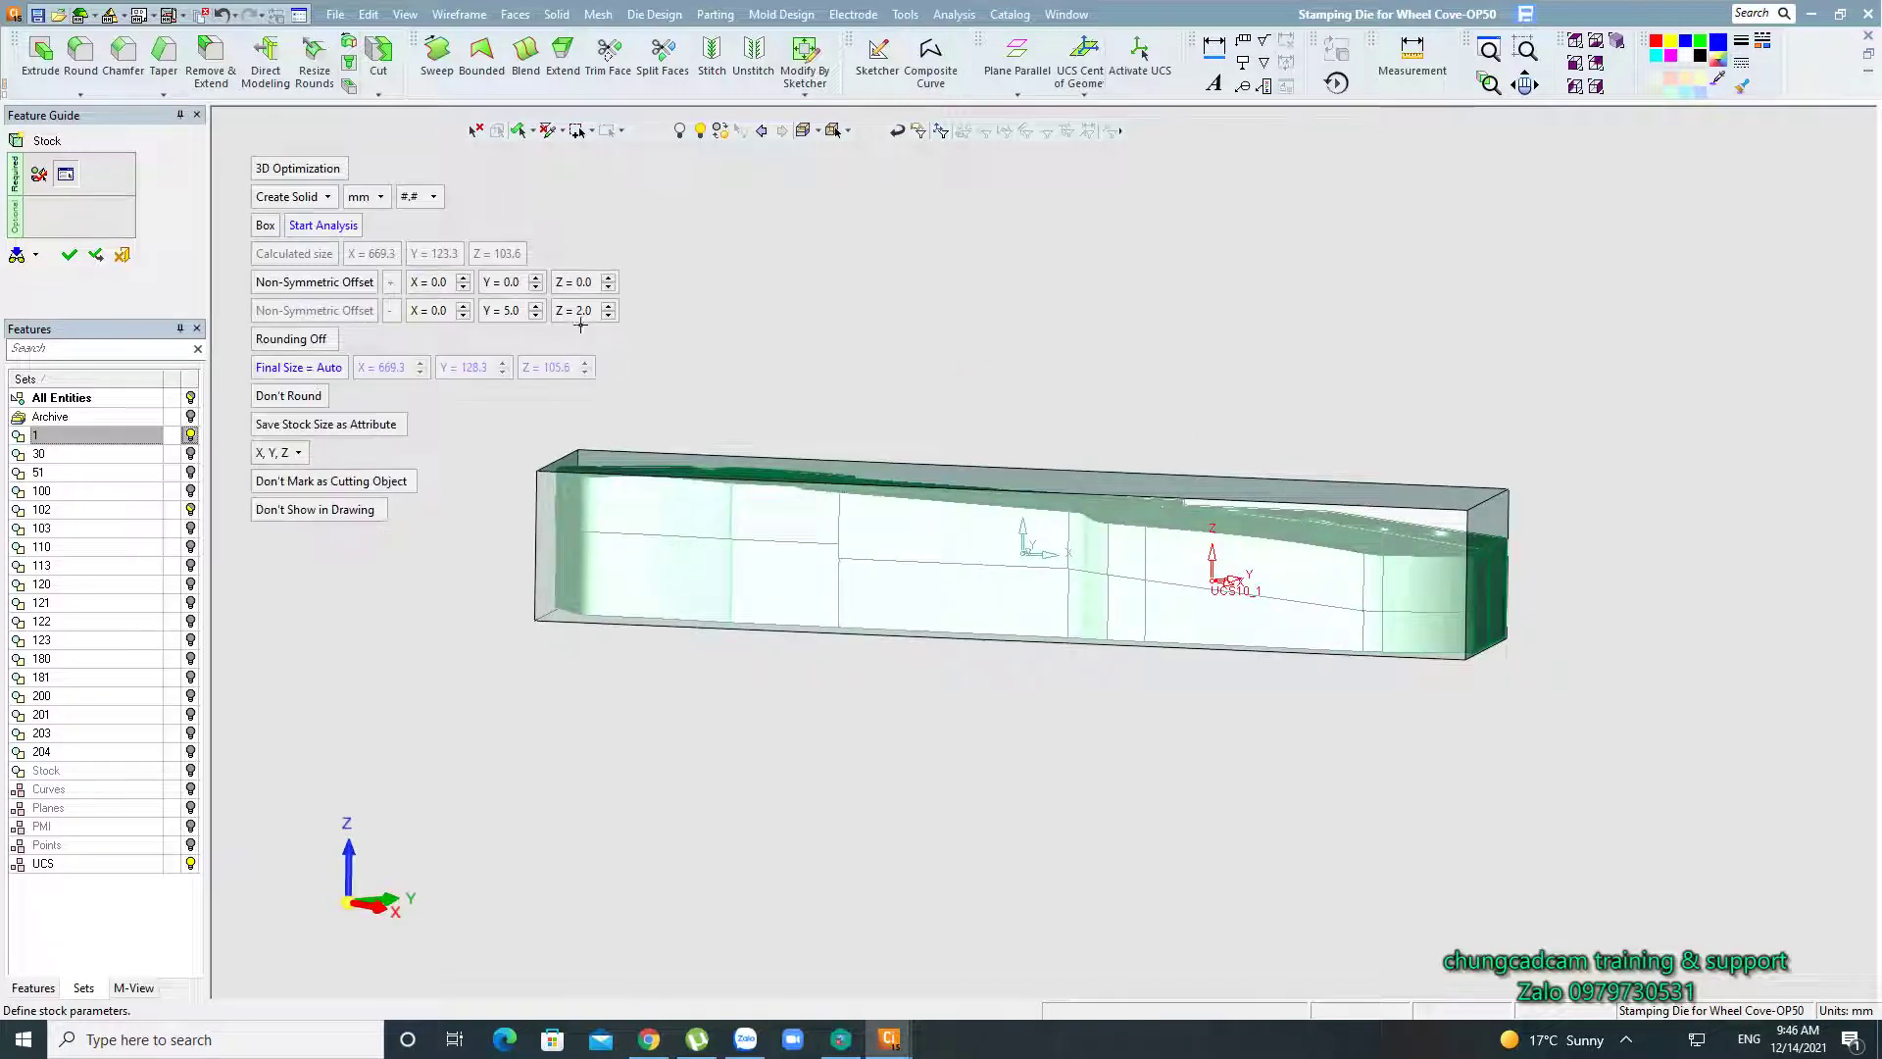
{"action": "left_click", "coordinate": [584, 310]}
{"action": "type", "text": ".6"}
{"action": "key", "text": "Return"}
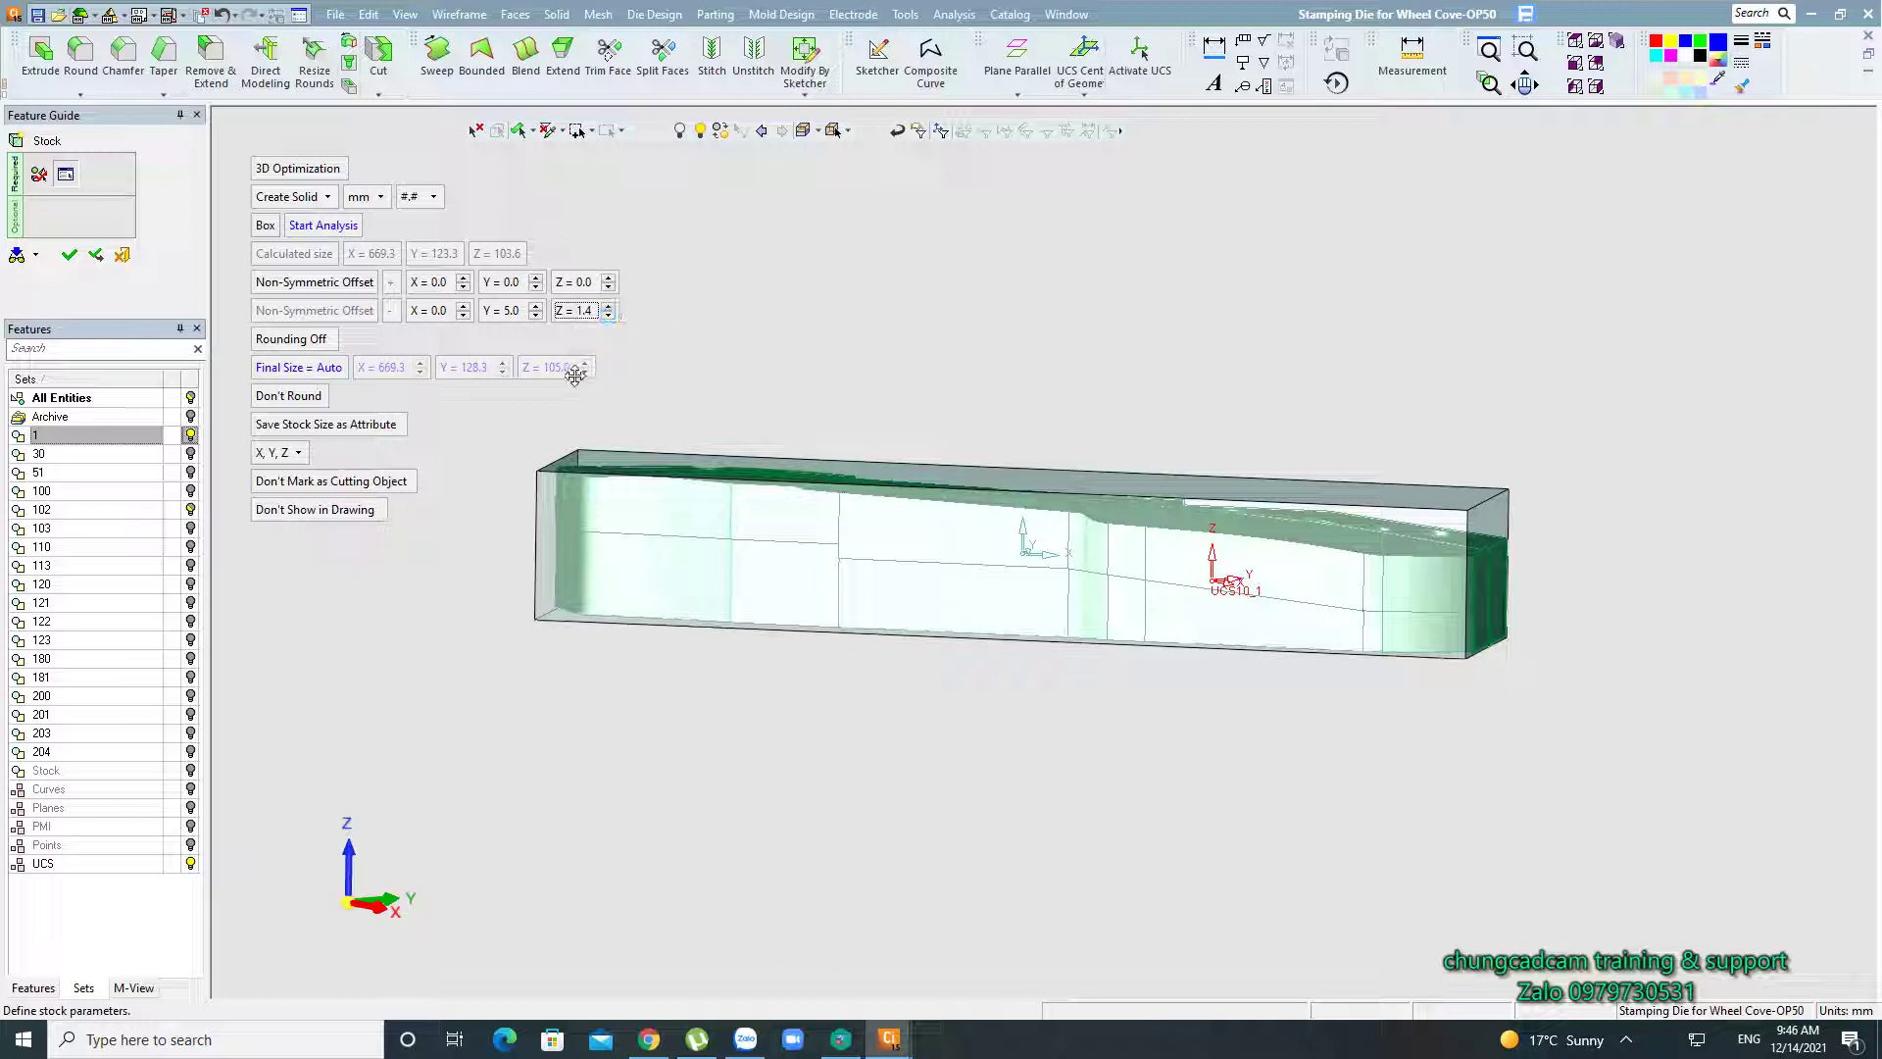
{"action": "middle_click_drag", "start_coordinate": [1025, 392], "coordinate": [1009, 378]}
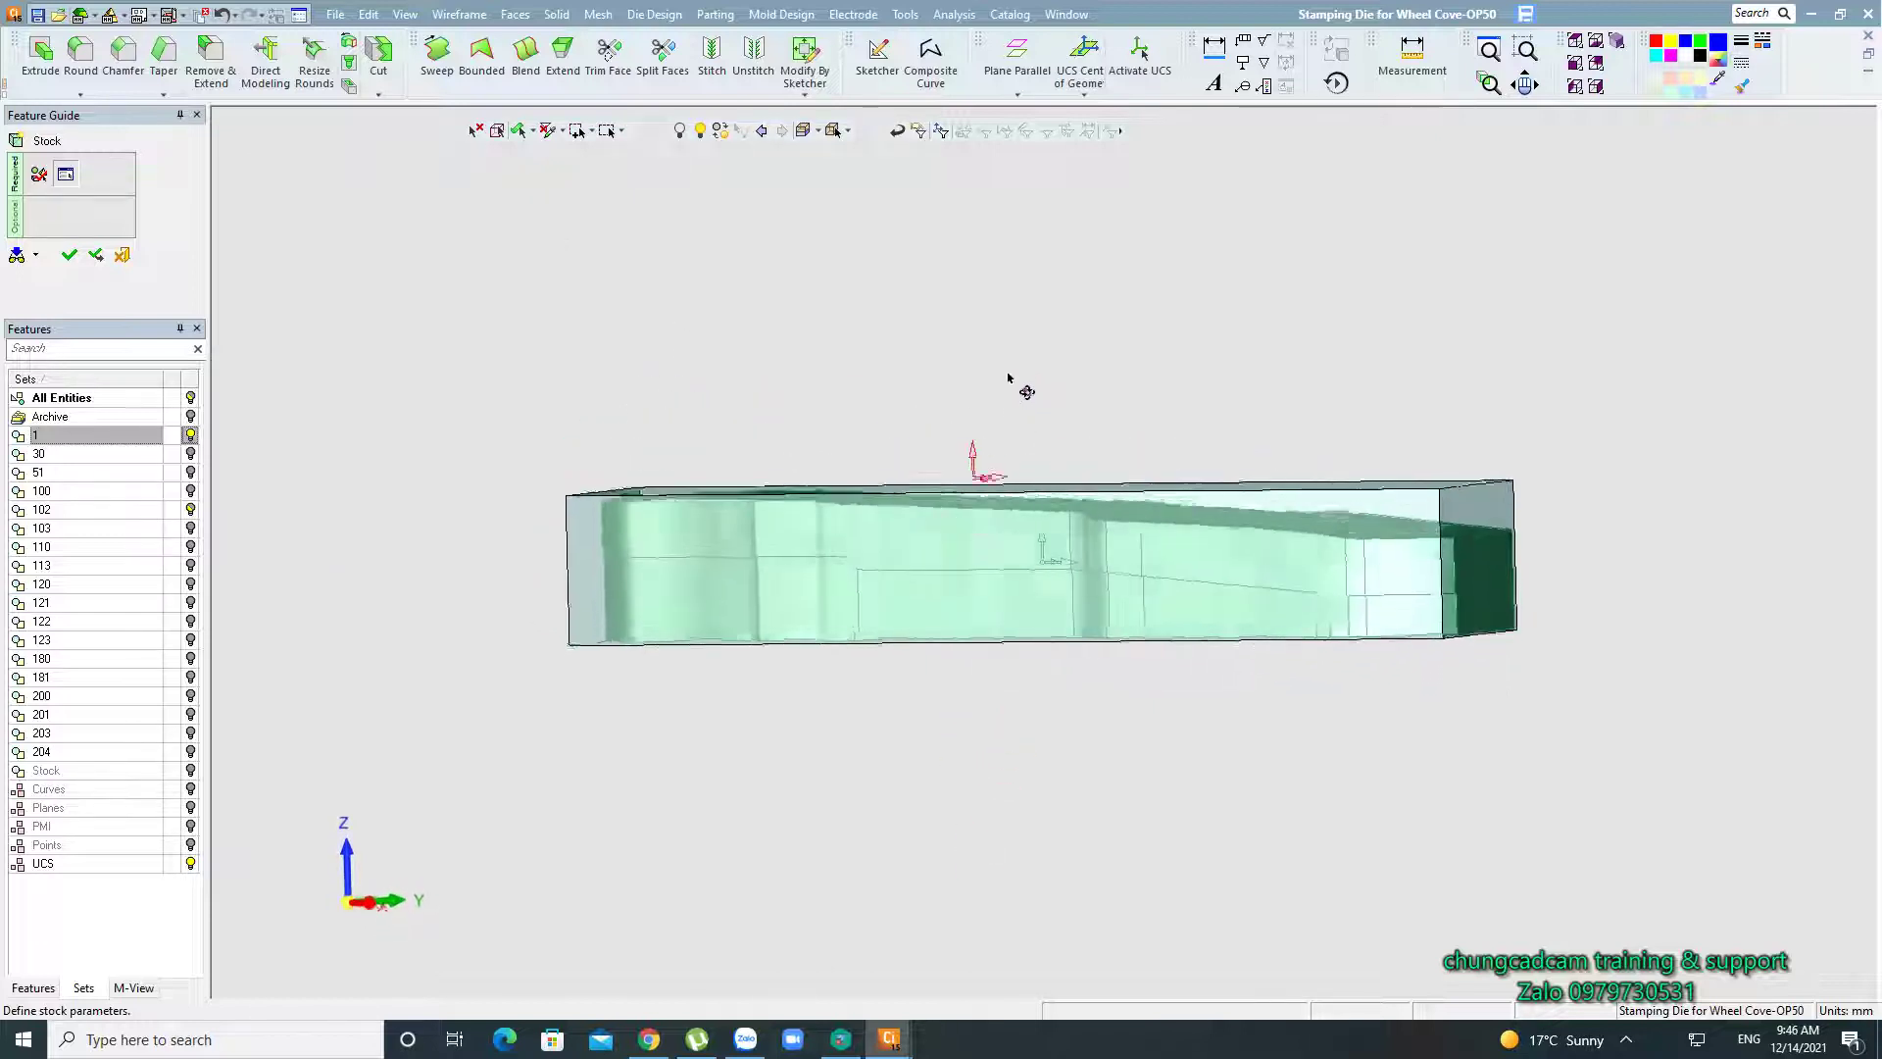
{"action": "middle_click_drag", "start_coordinate": [980, 522], "coordinate": [1004, 563]}
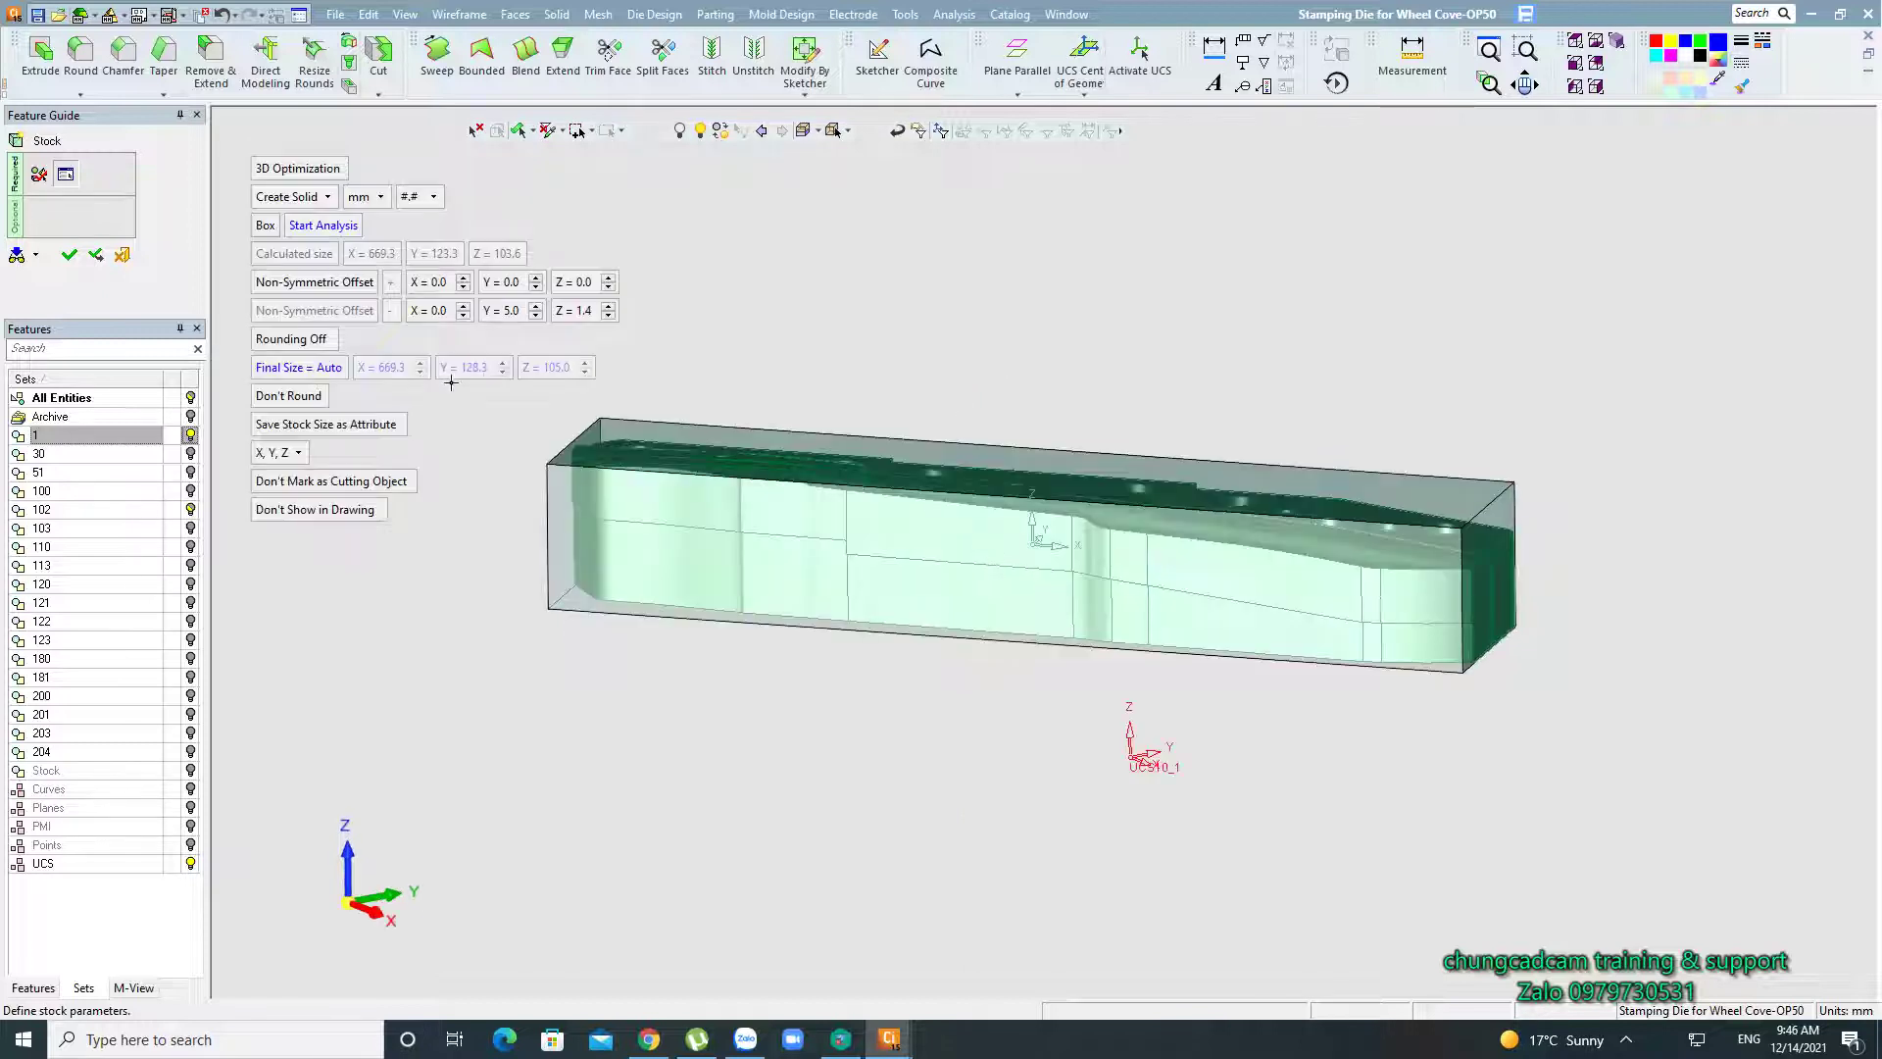
{"action": "middle_click_drag", "start_coordinate": [667, 638], "coordinate": [705, 652], "text": "ctrl"}
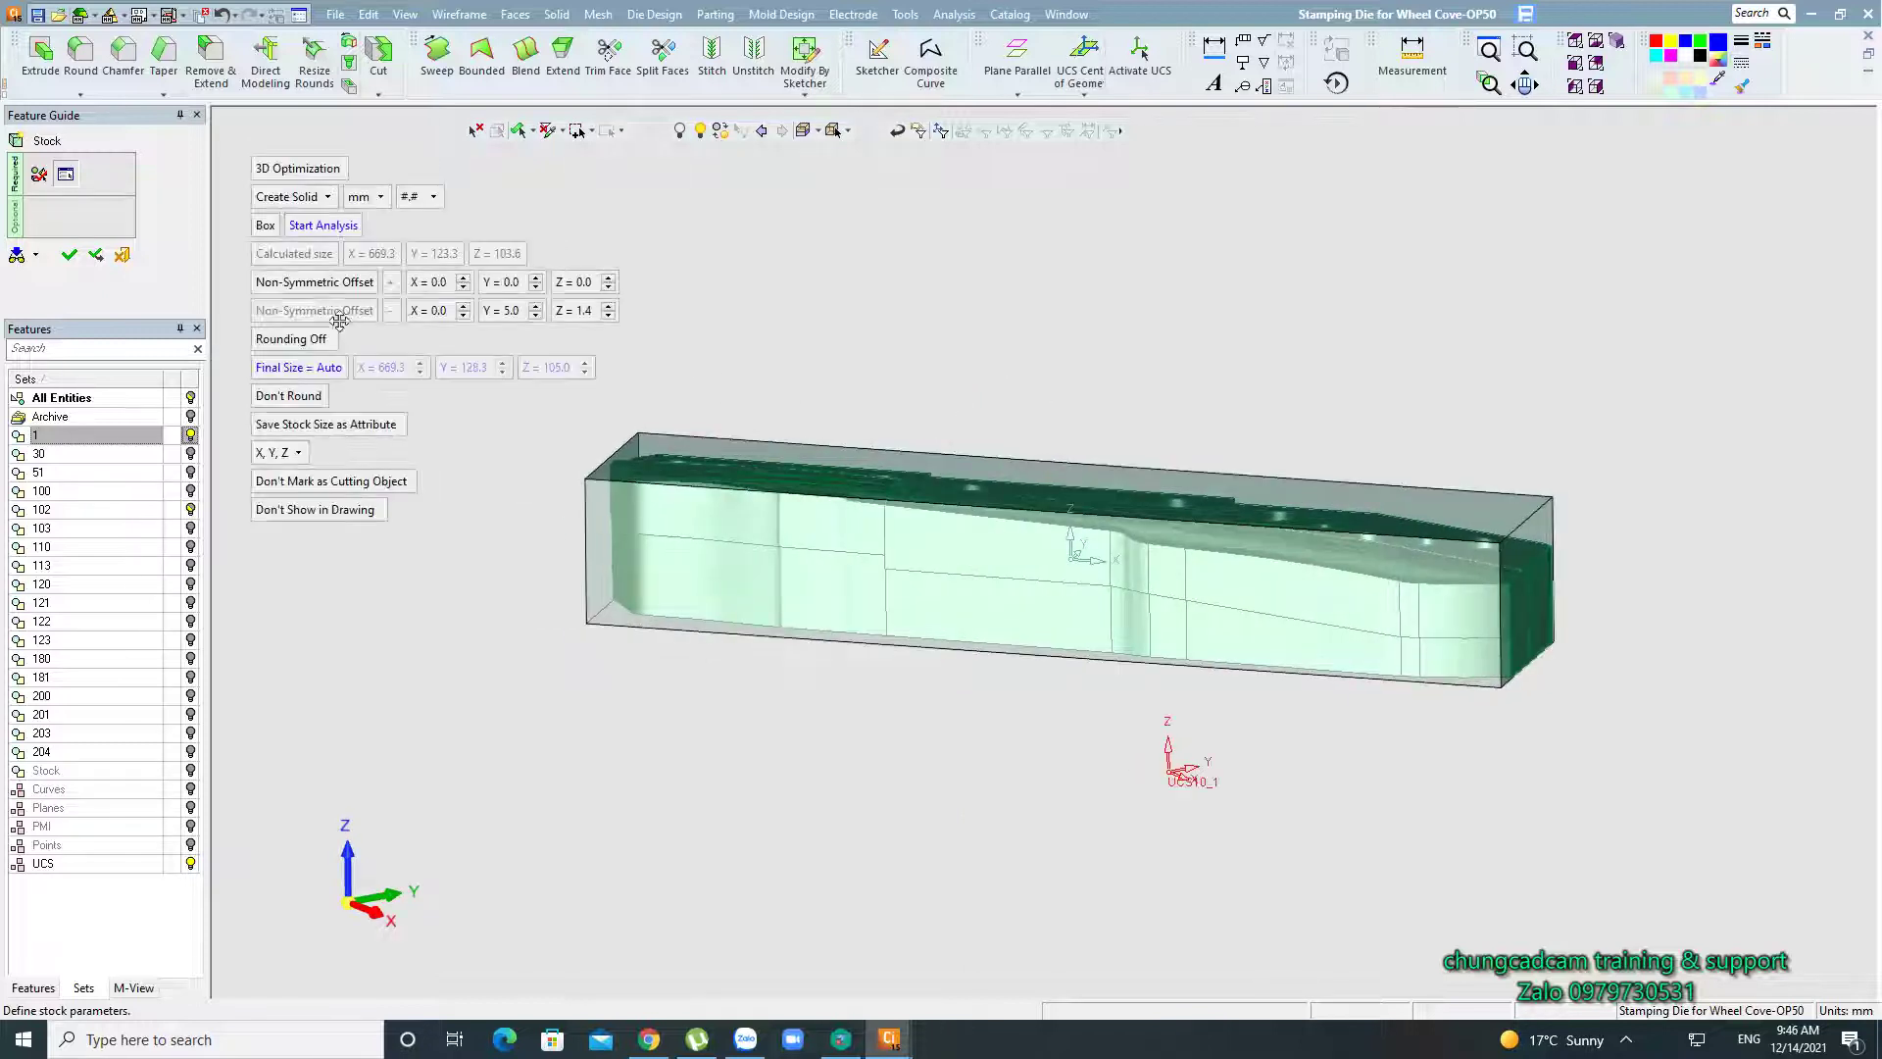
Set the Y offset to 4.7, giving a 669.3 × 128.0 × 105.0 stock.
{"action": "left_click", "coordinate": [510, 312]}
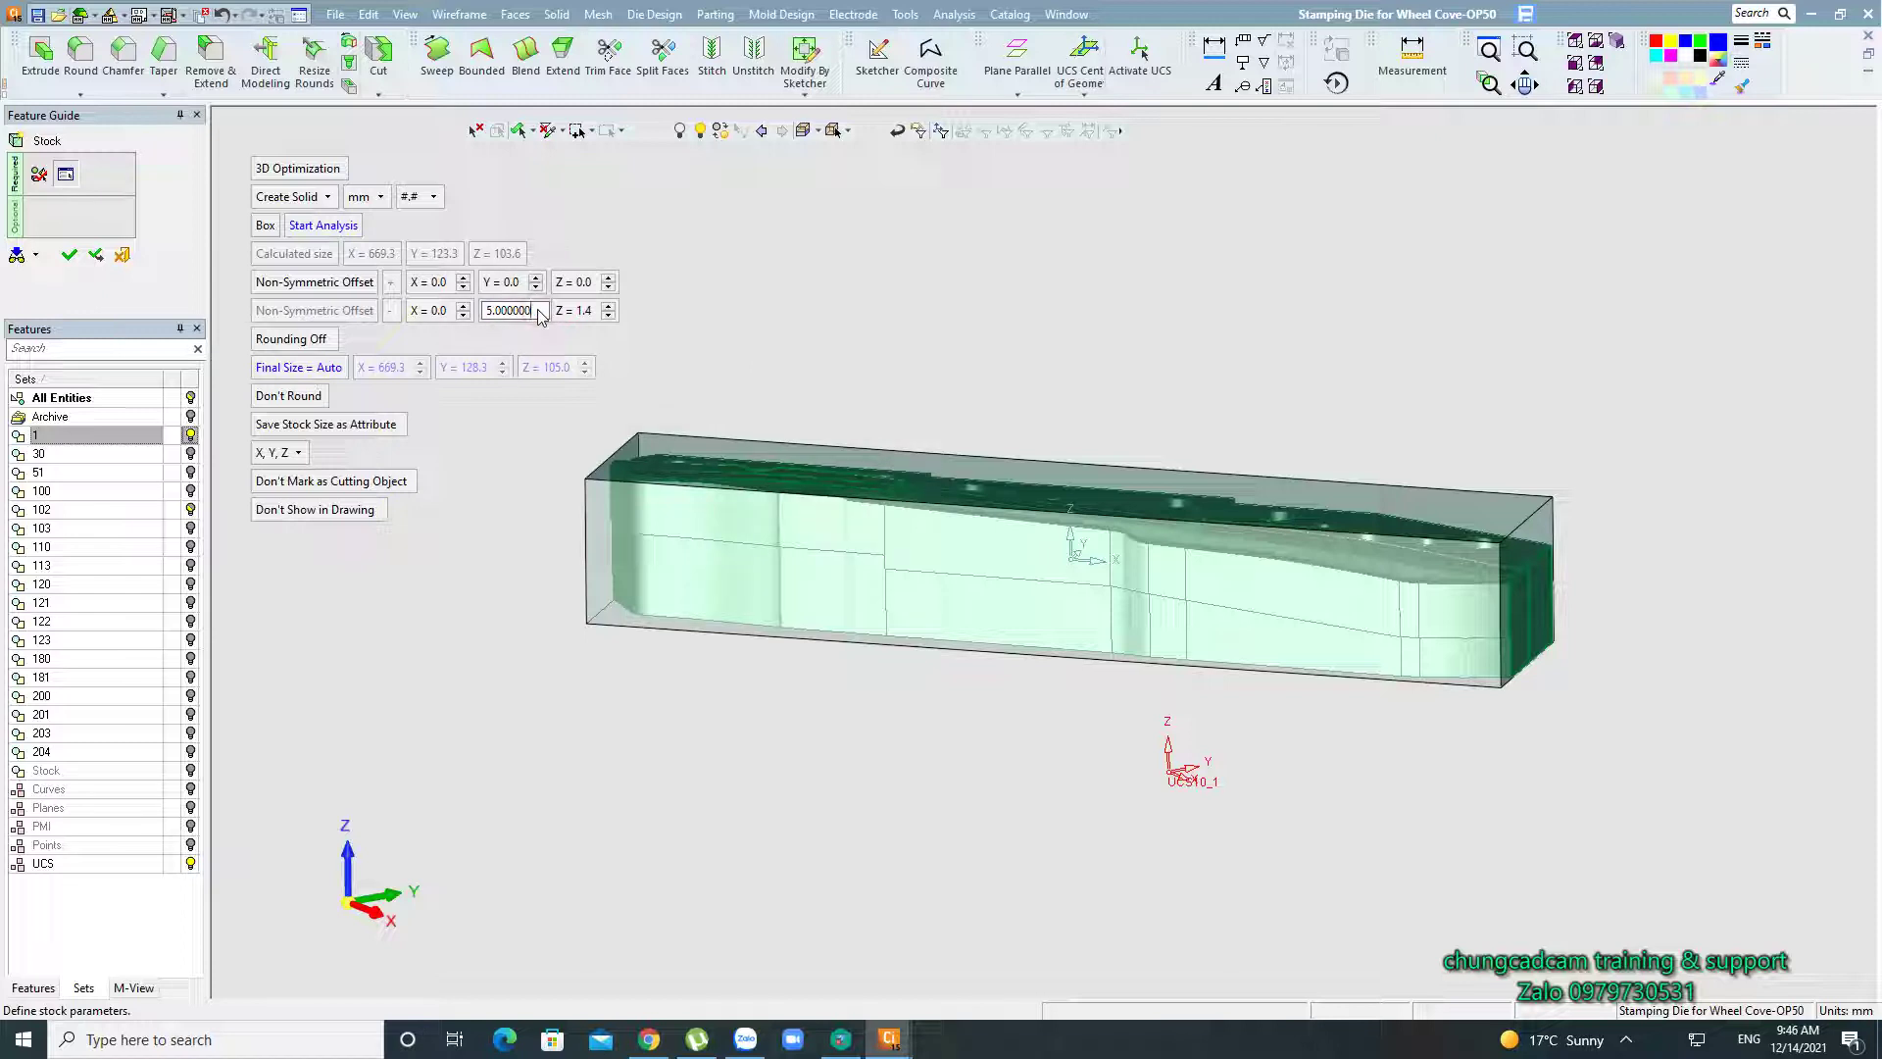
{"action": "type", "text": "4.7"}
{"action": "key", "text": "Return"}
{"action": "middle_click_drag", "start_coordinate": [943, 373], "coordinate": [1227, 411]}
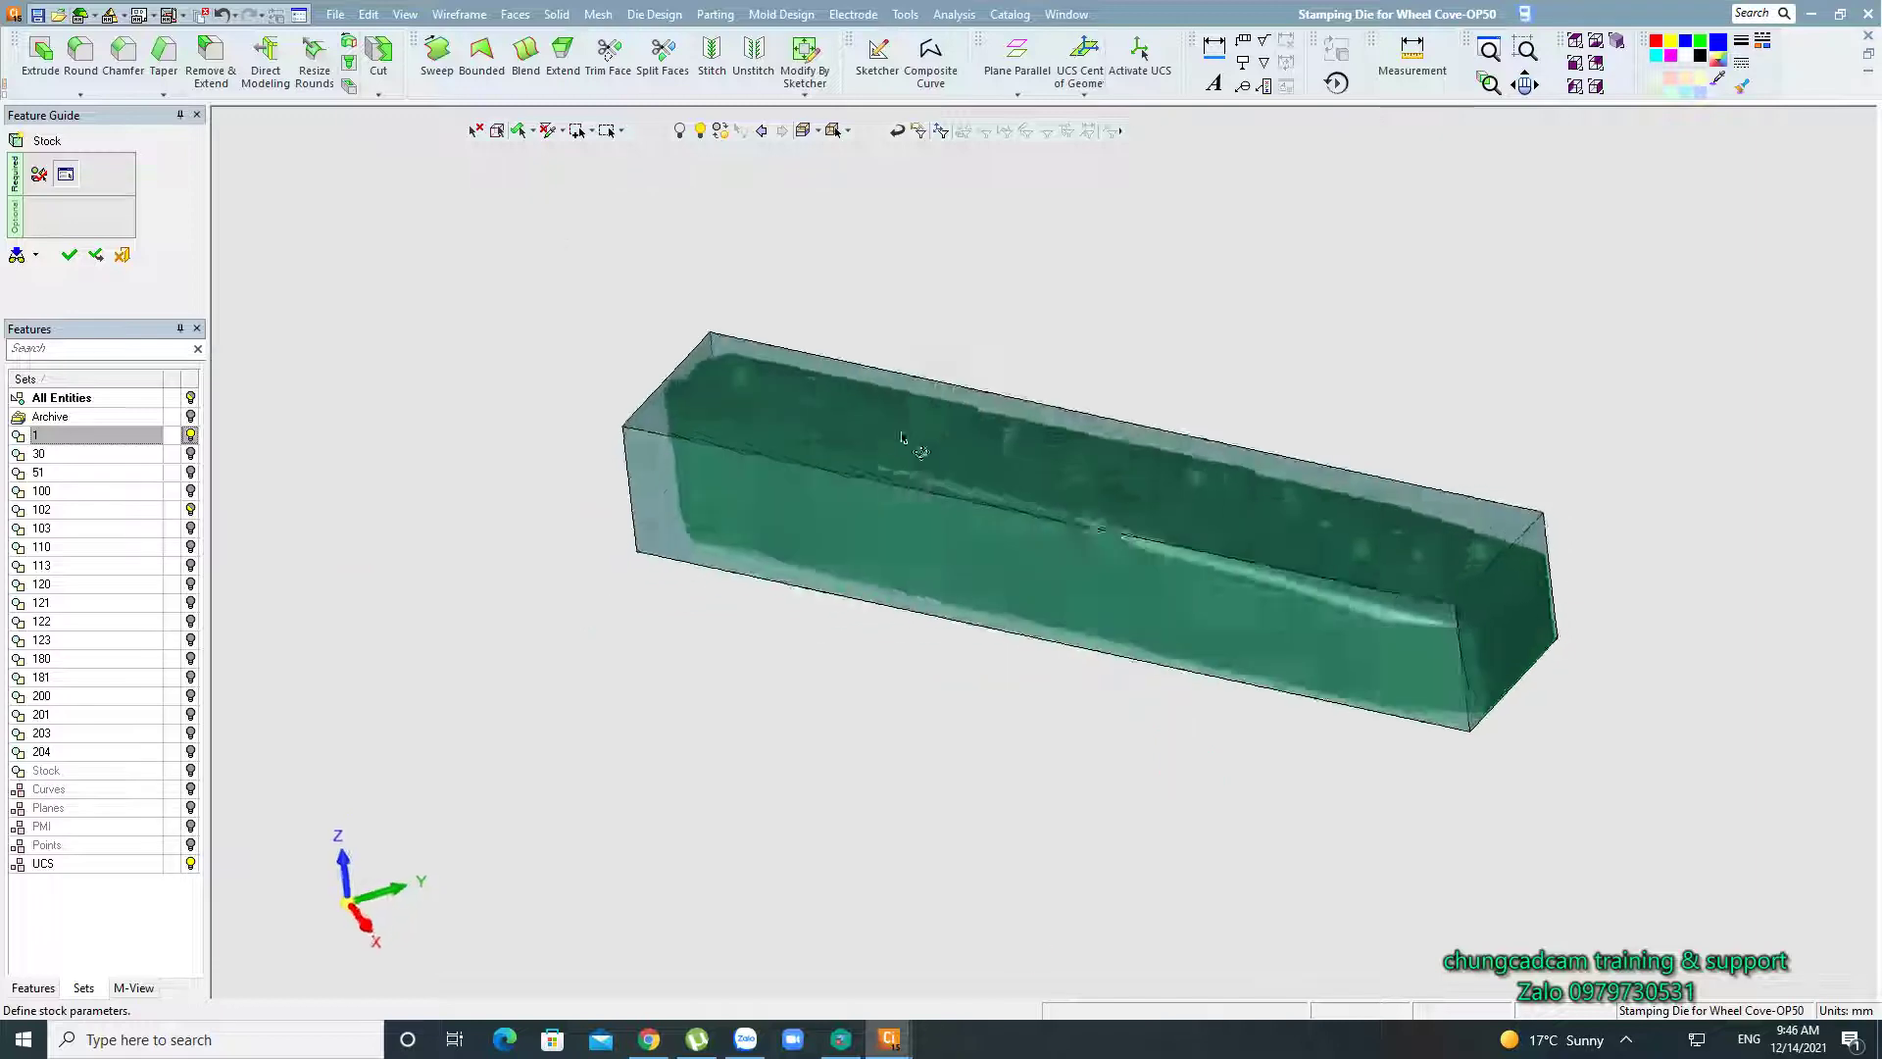
{"action": "middle_click_drag", "start_coordinate": [901, 672], "coordinate": [953, 754]}
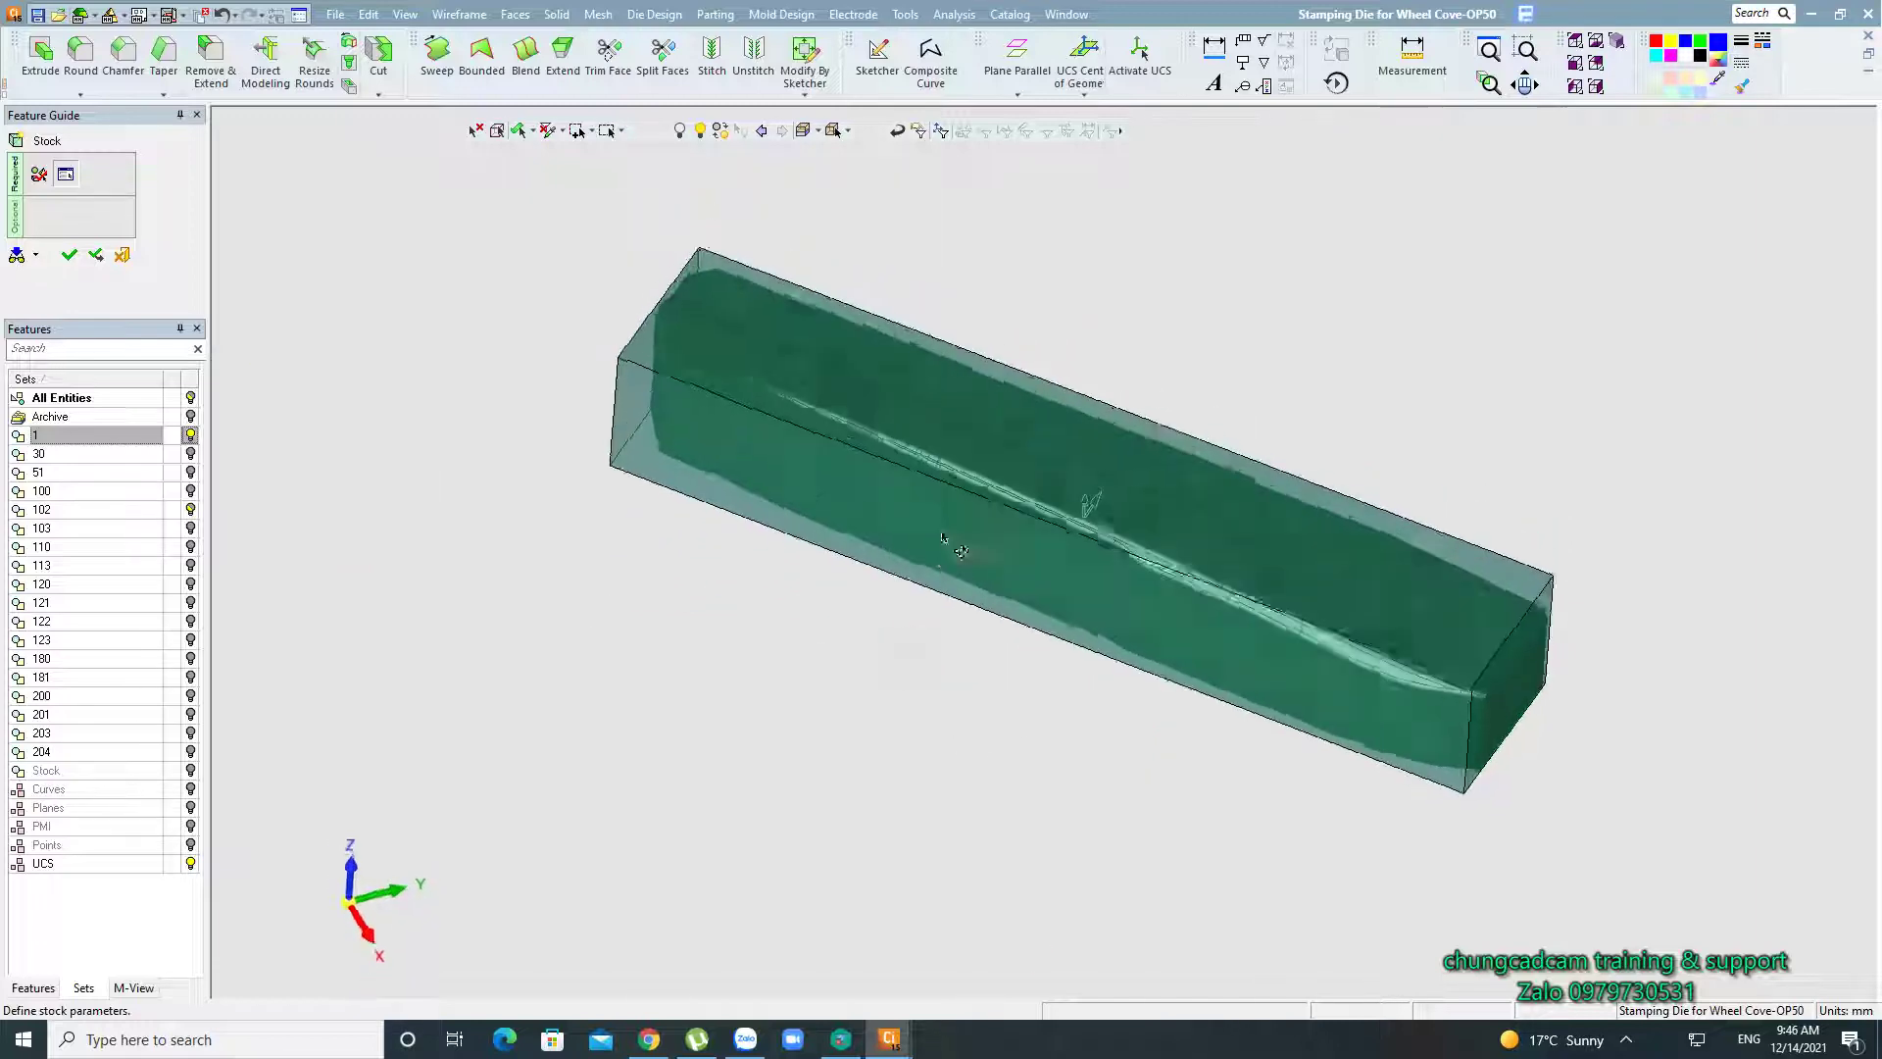
{"action": "scroll", "coordinate": [953, 753], "scroll_direction": "down", "scroll_amount": 3}
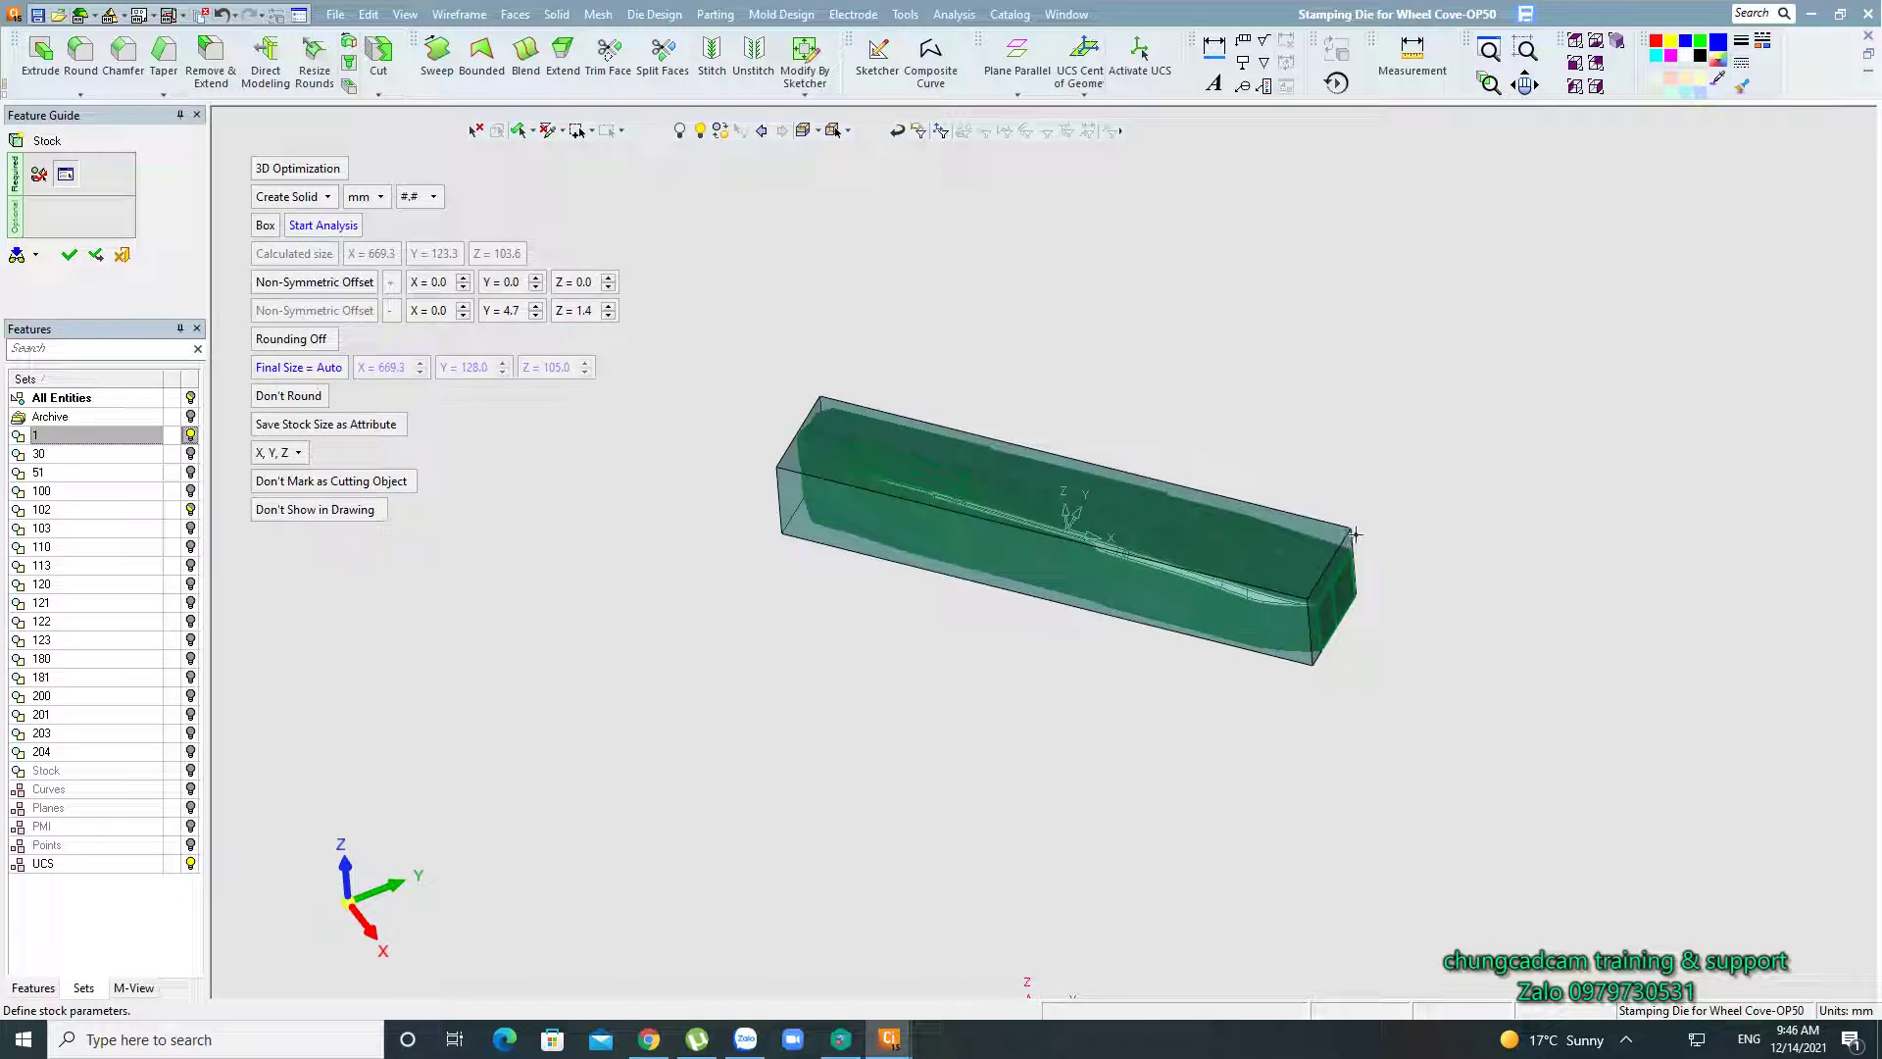
{"action": "scroll", "coordinate": [1349, 773], "scroll_direction": "up", "scroll_amount": 2}
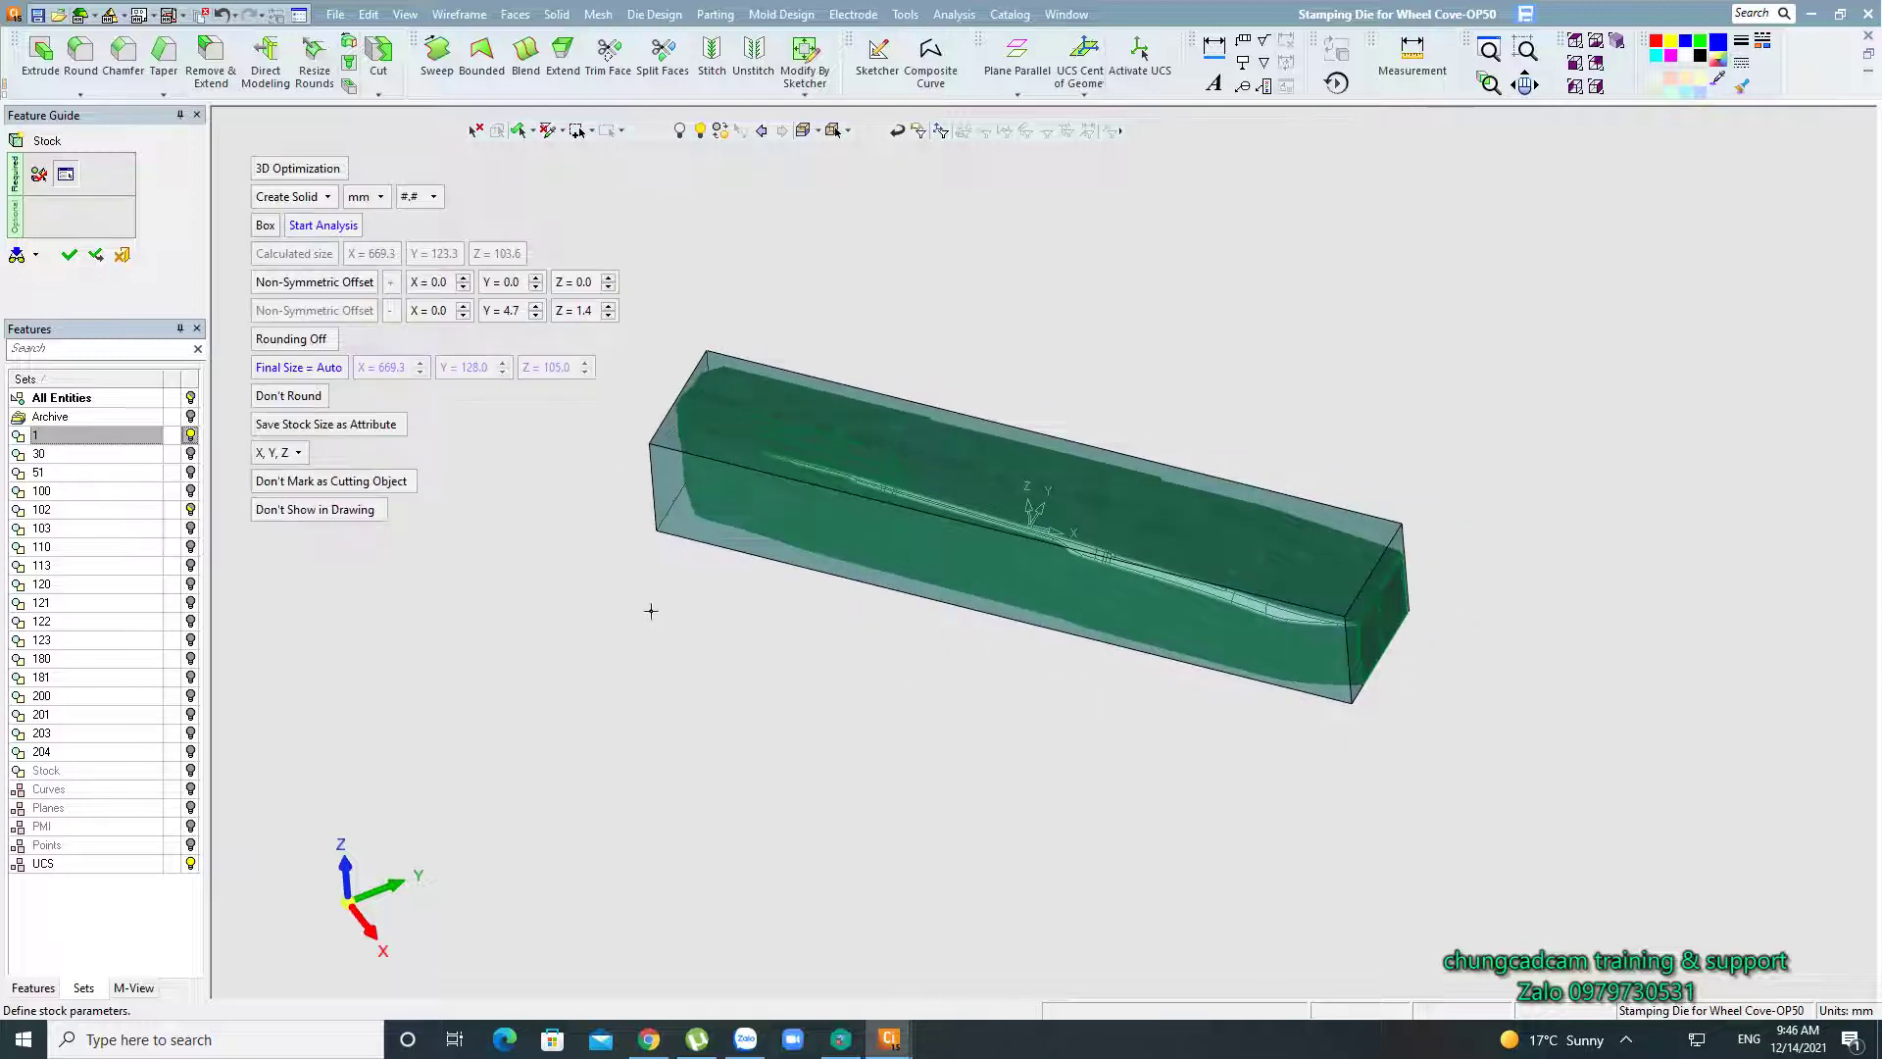
Enter a 0.7 mm non-symmetric X offset for the stock box after clearing the not-a-number warning.
{"action": "left_click", "coordinate": [437, 284]}
{"action": "left_click", "coordinate": [469, 288]}
{"action": "key", "text": "Return"}
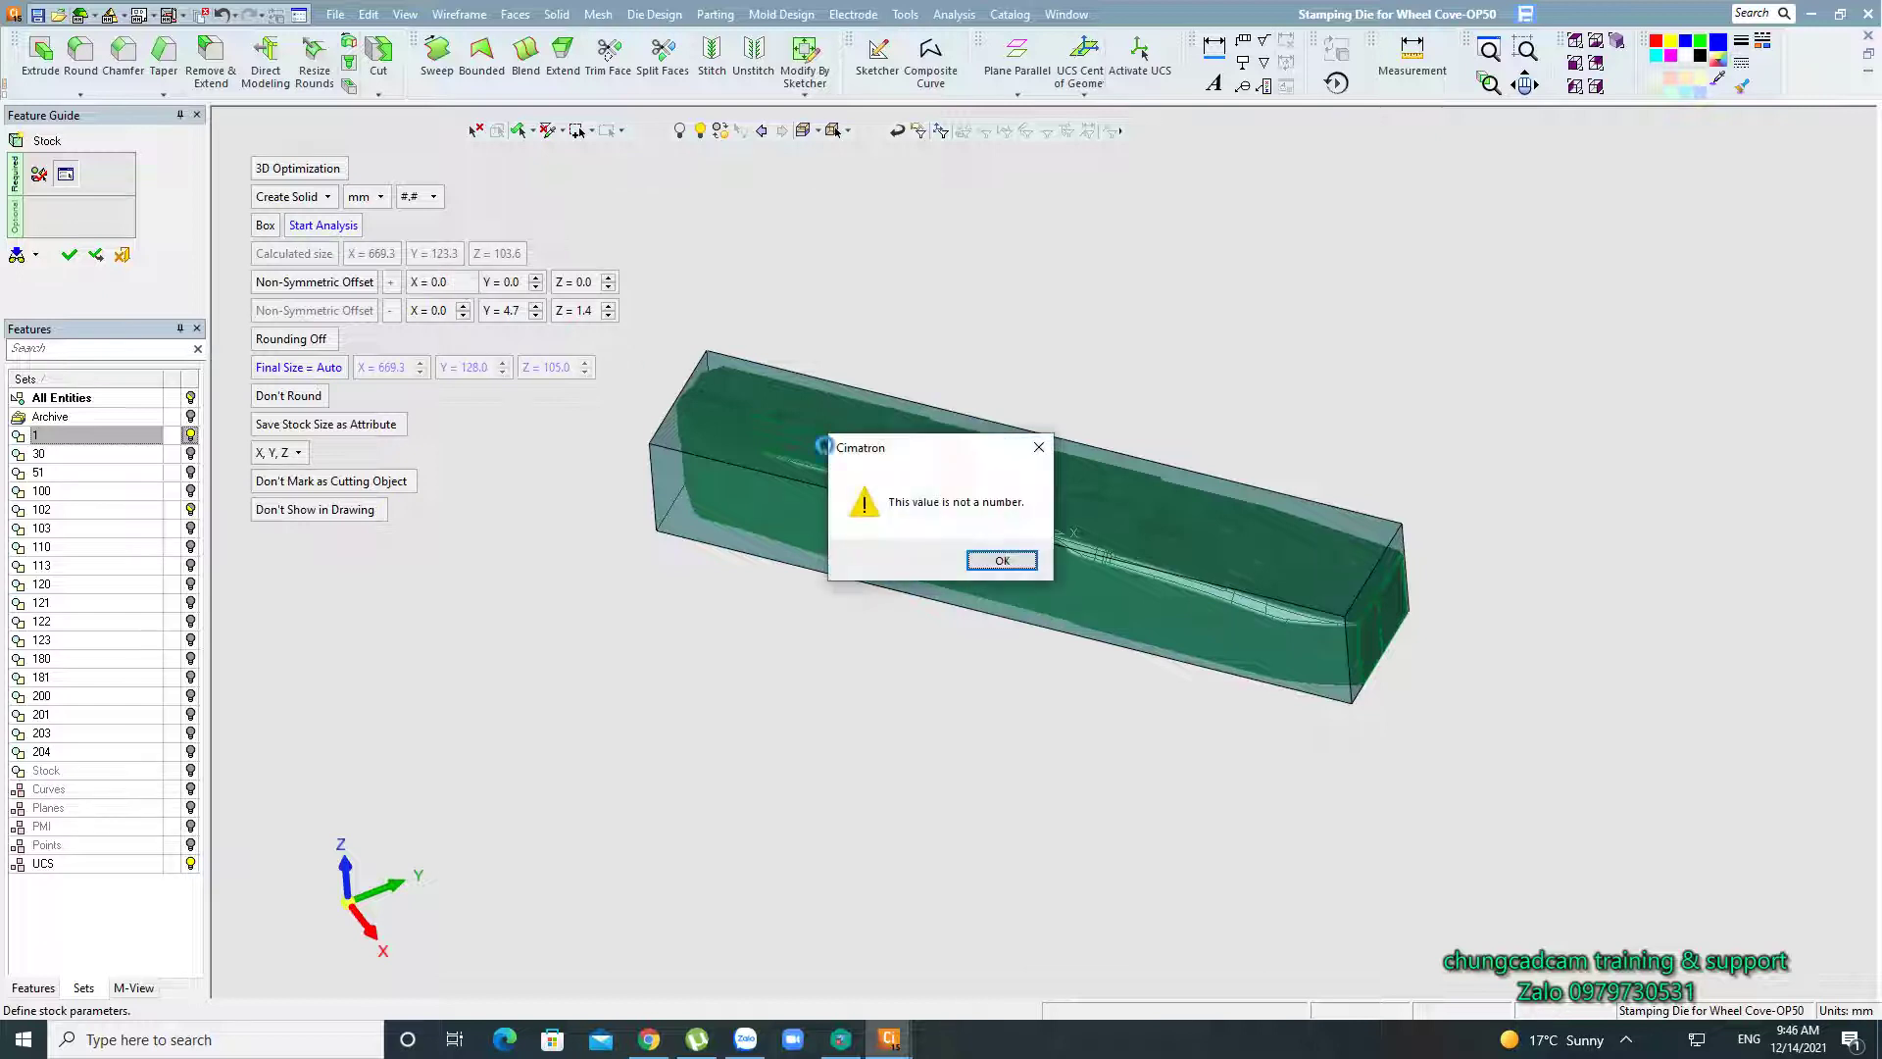
{"action": "left_click", "coordinate": [1040, 450]}
{"action": "left_click", "coordinate": [440, 284]}
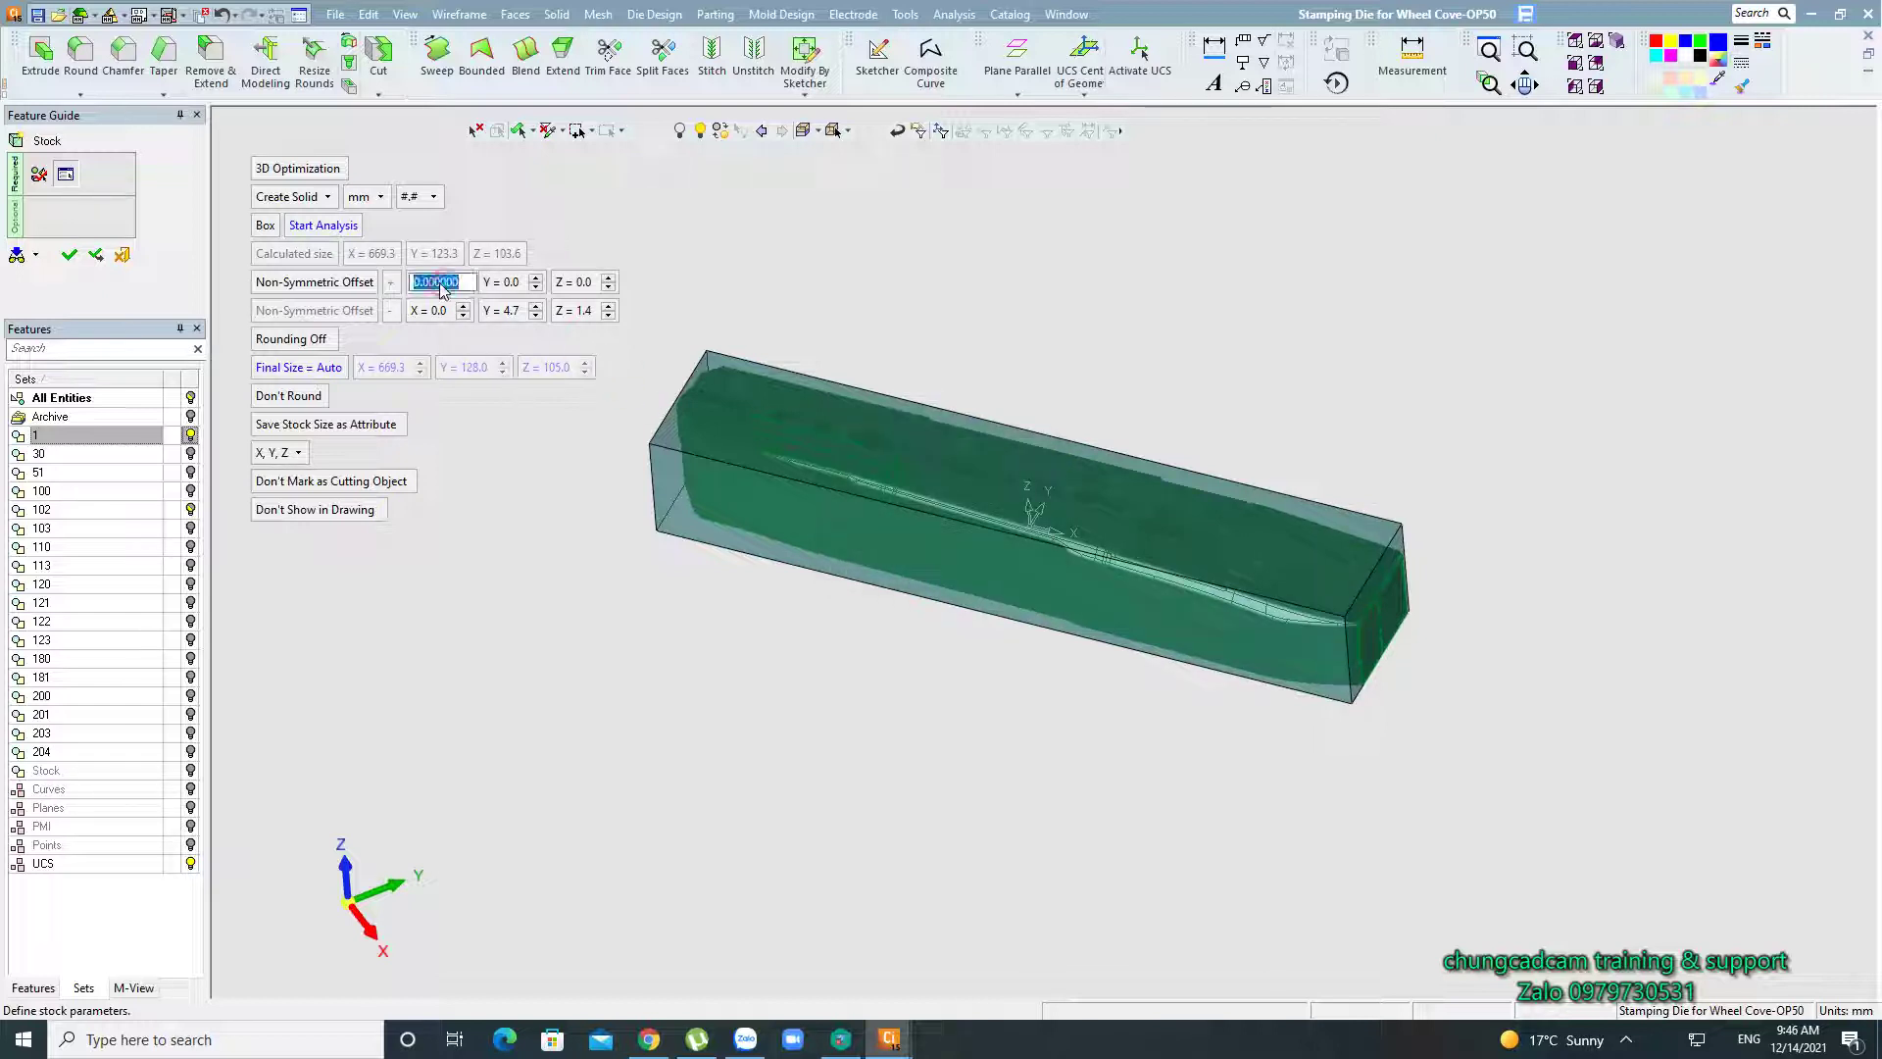
{"action": "type", "text": "0.7"}
{"action": "key", "text": "Return"}
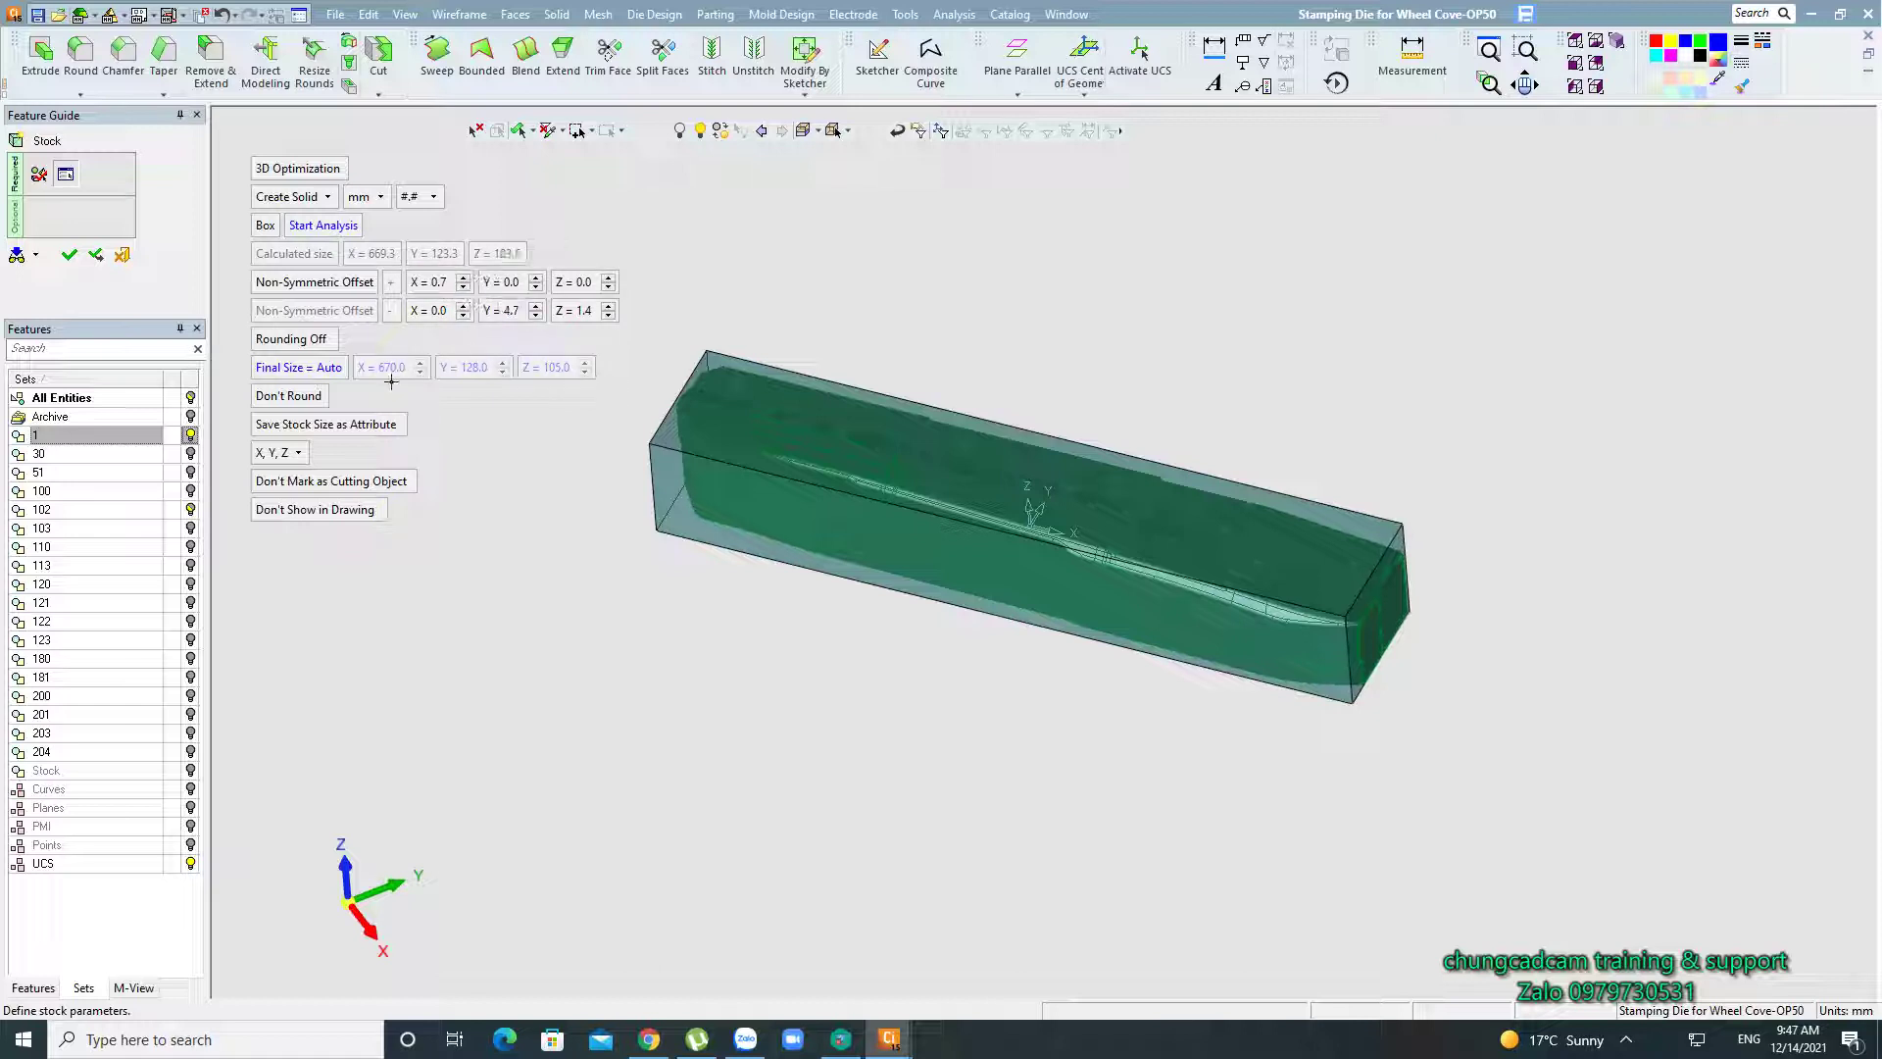
Orbit and zoom to inspect the 670.0 × 128.0 × 105.0 stock preview from above and the sides.
{"action": "scroll", "coordinate": [1291, 631], "scroll_direction": "up", "scroll_amount": 2}
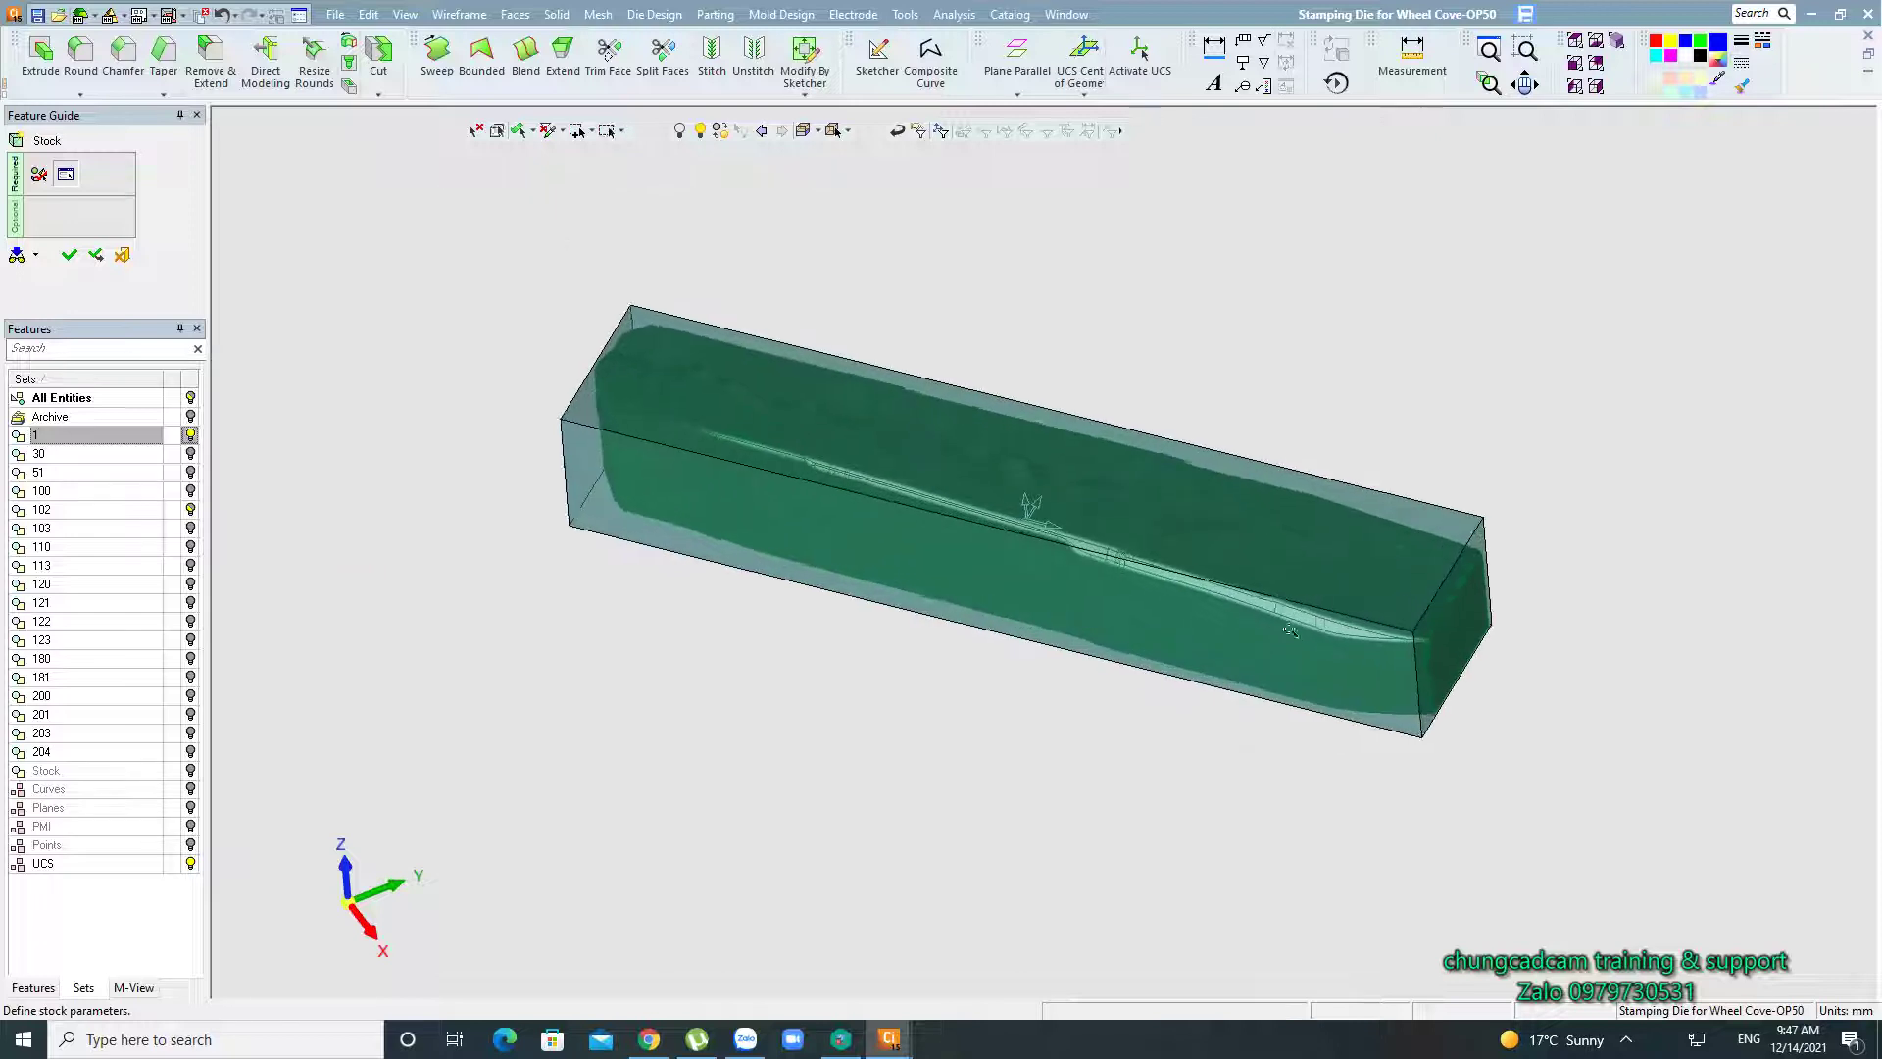
{"action": "middle_click_drag", "start_coordinate": [1576, 593], "coordinate": [1247, 556]}
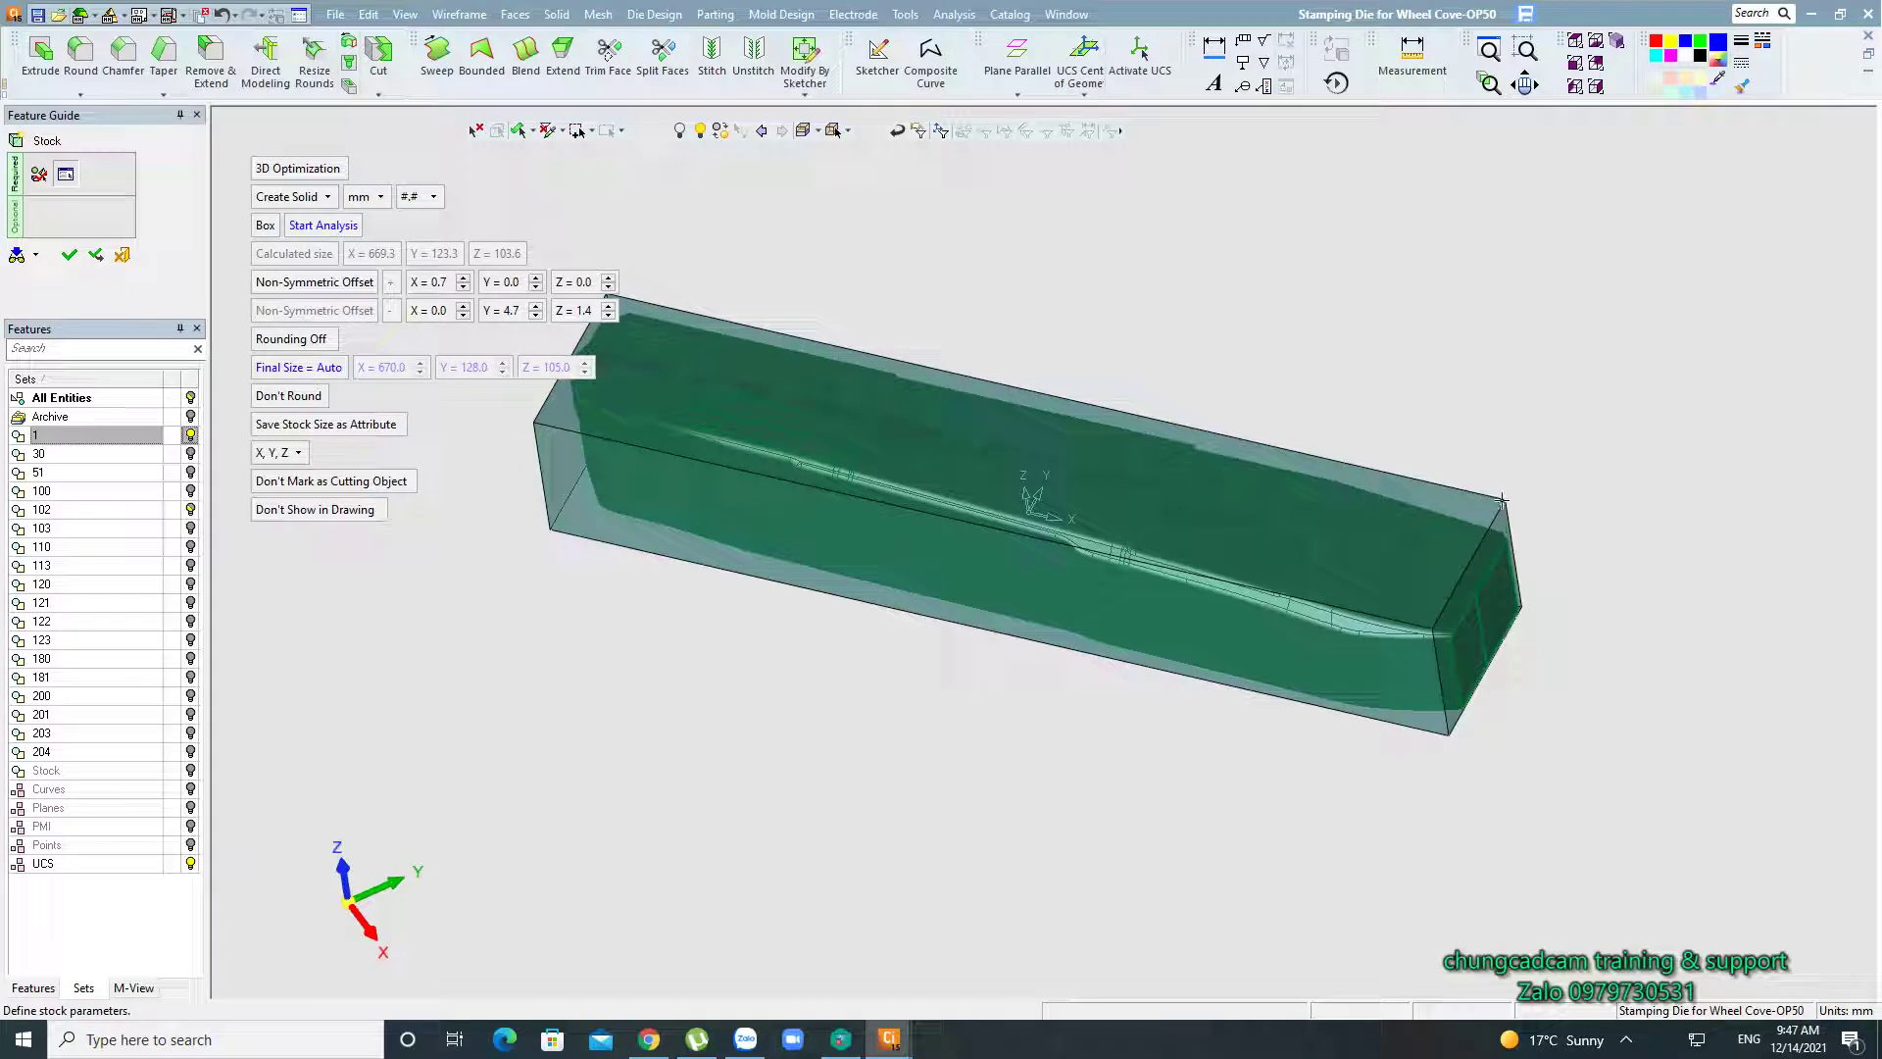
{"action": "middle_click_drag", "start_coordinate": [1294, 546], "coordinate": [1544, 557]}
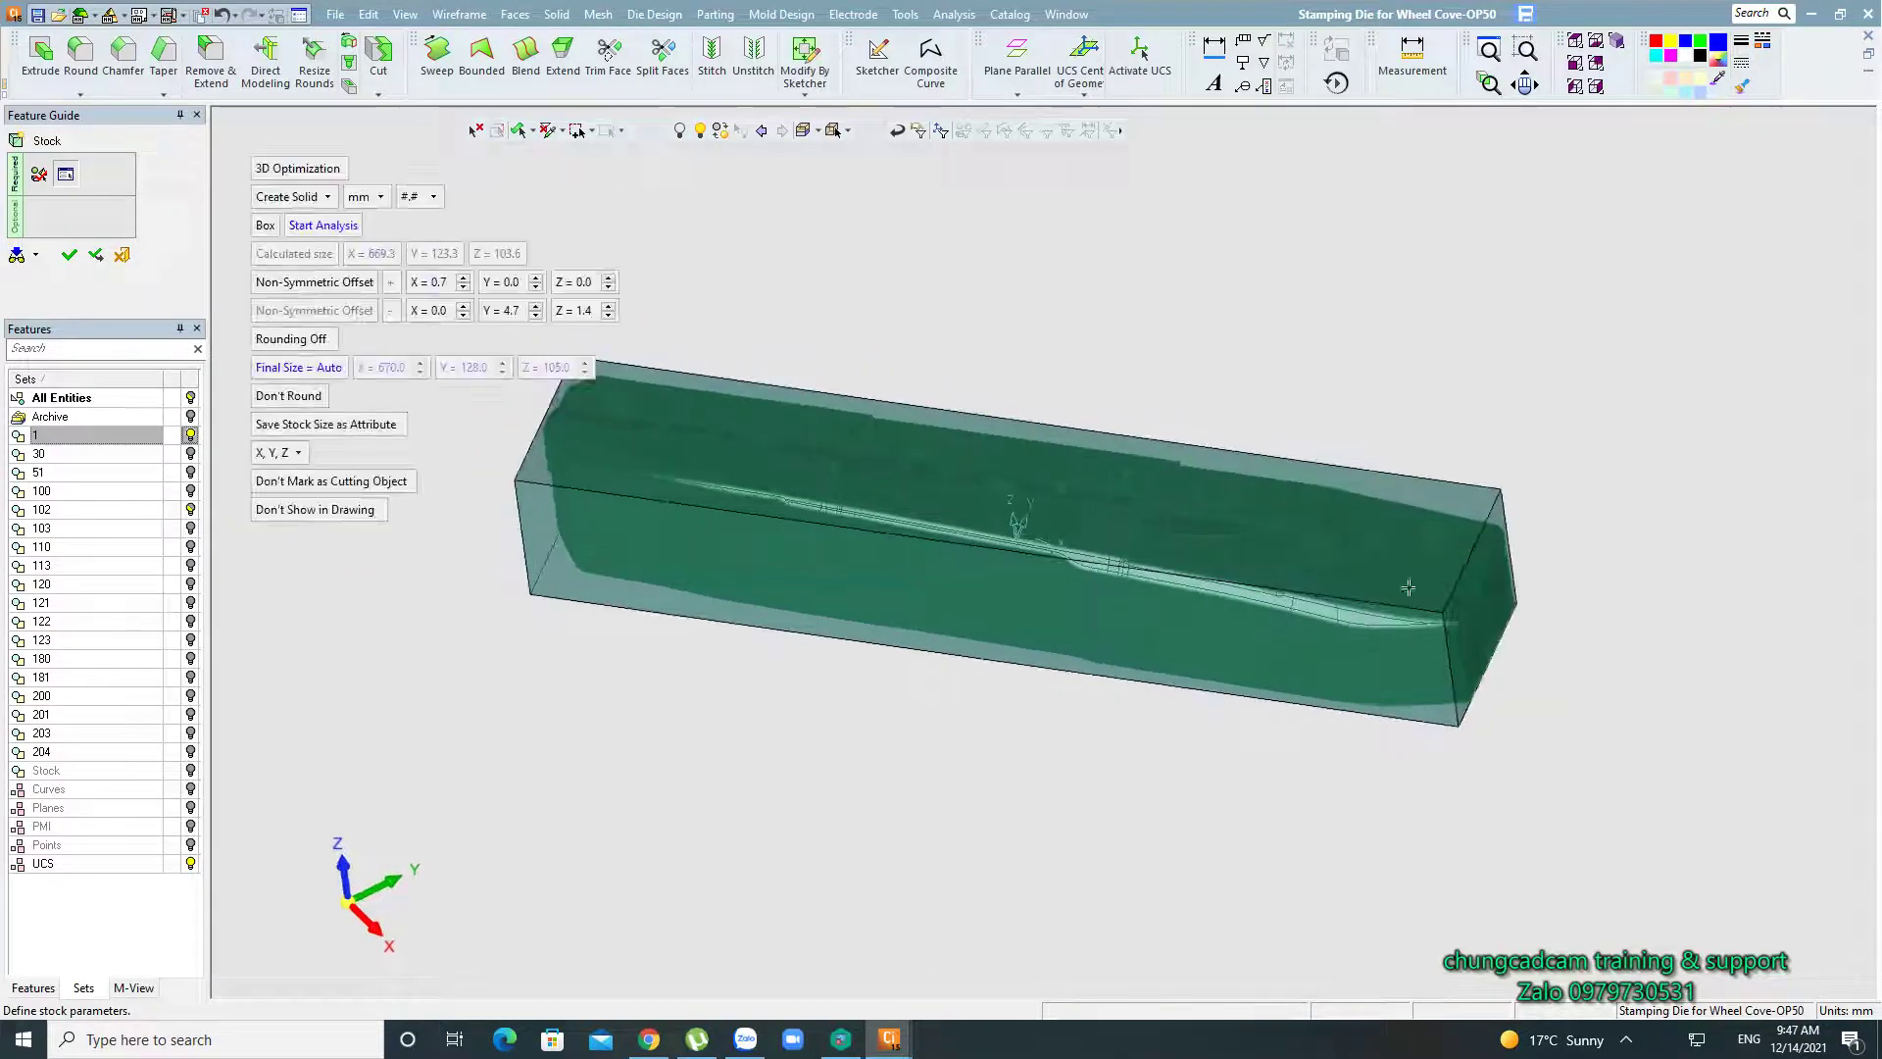
{"action": "middle_click_drag", "start_coordinate": [601, 618], "coordinate": [744, 547]}
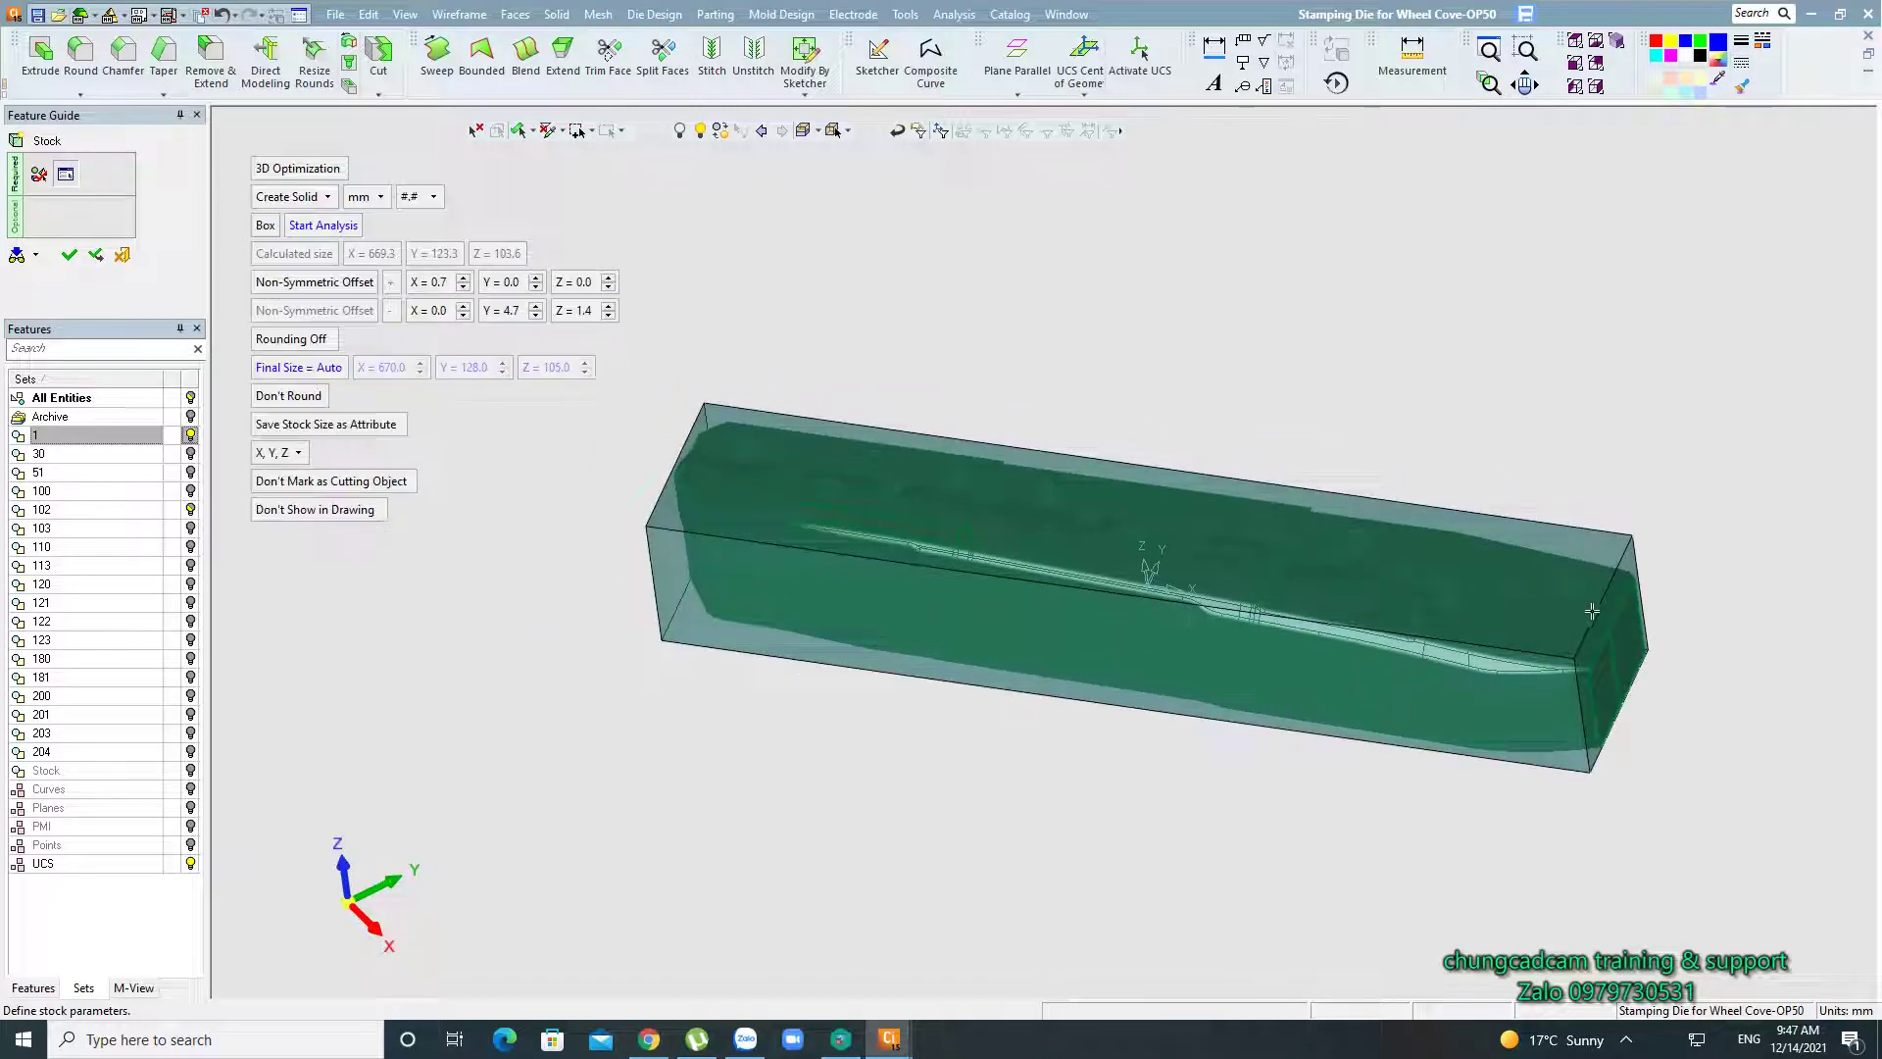
{"action": "middle_click_drag", "start_coordinate": [1384, 658], "coordinate": [1428, 722]}
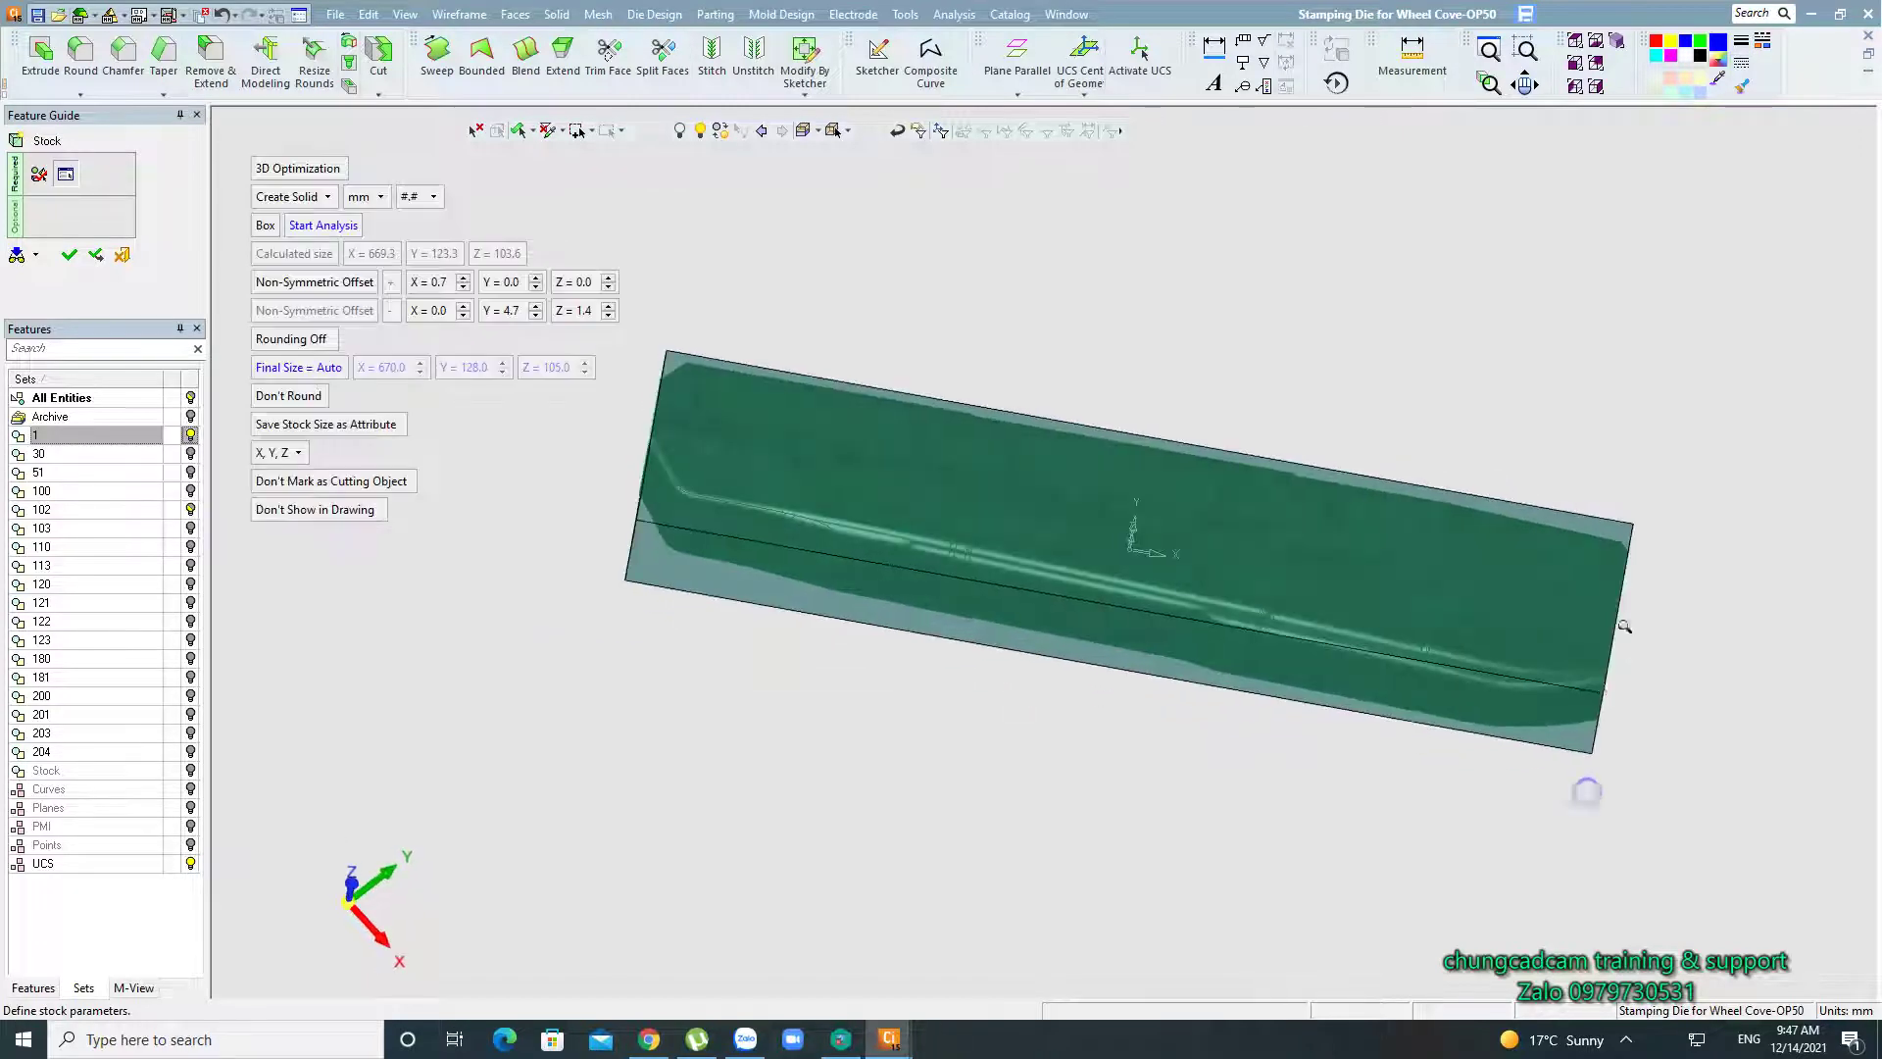
{"action": "scroll", "coordinate": [1589, 790], "scroll_direction": "up", "scroll_amount": 3}
{"action": "scroll", "coordinate": [1093, 865], "scroll_direction": "down", "scroll_amount": 3}
{"action": "mouse_move", "coordinate": [1093, 865]}
{"action": "middle_mouse_down"}
{"action": "mouse_move", "coordinate": [827, 651]}
{"action": "mouse_move", "coordinate": [1132, 723]}
{"action": "middle_mouse_up"}
{"action": "scroll", "coordinate": [1132, 723], "scroll_direction": "up", "scroll_amount": 1}
{"action": "scroll", "coordinate": [1069, 749], "scroll_direction": "up", "scroll_amount": 1}
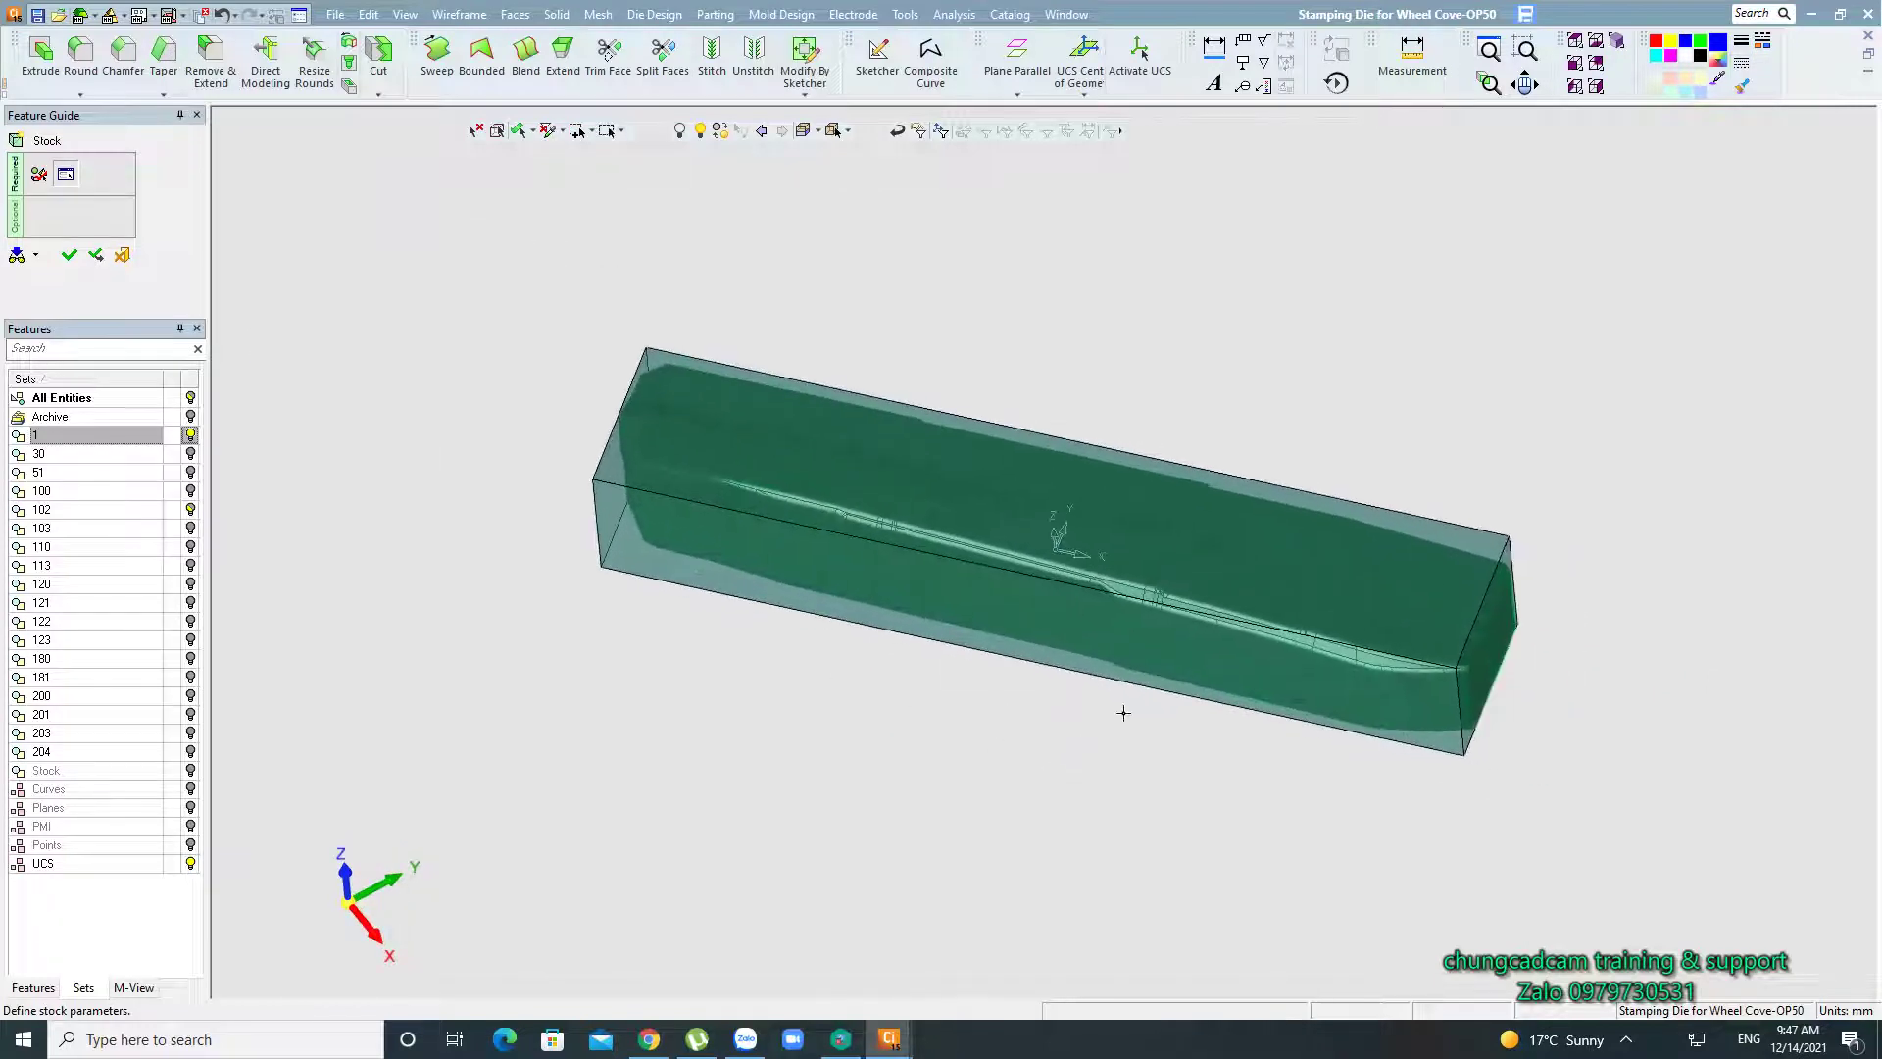
Change the stock box's X offset to 20.000000+0.7 (20.7 mm).
{"action": "left_click", "coordinate": [437, 282]}
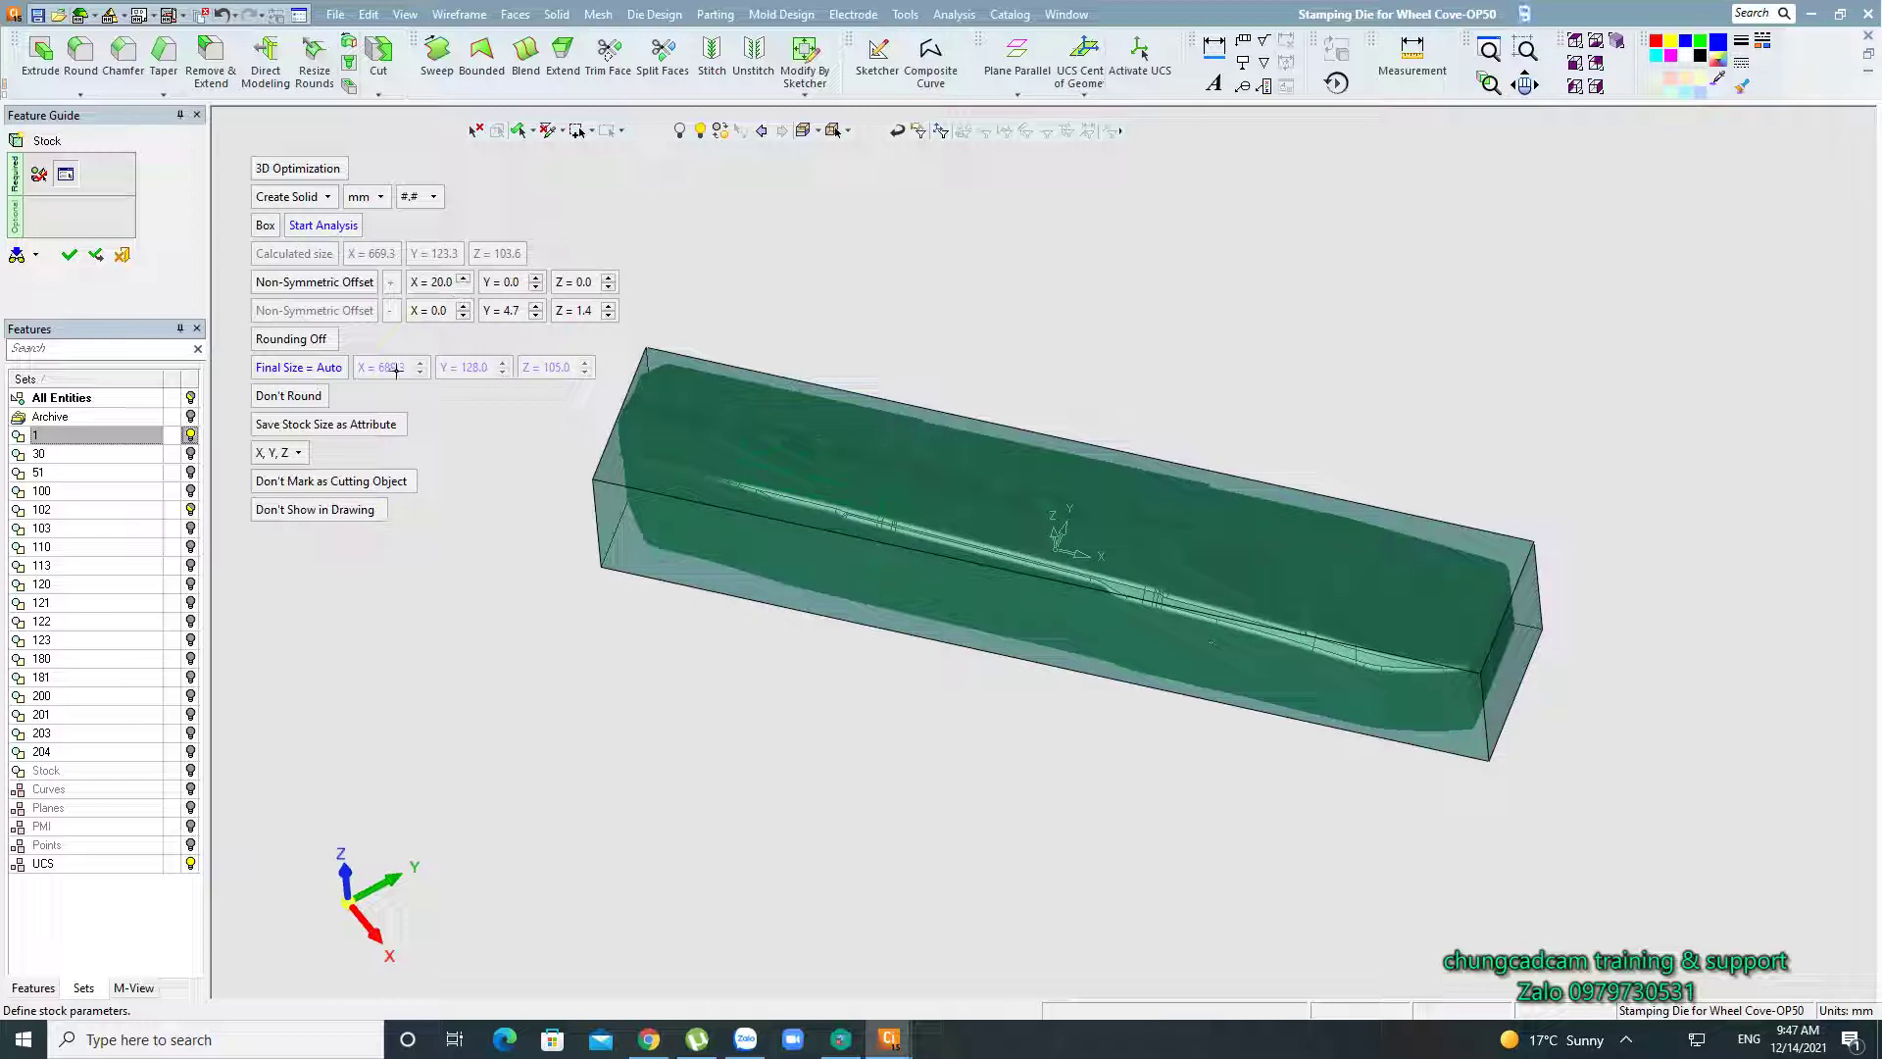
{"action": "double_click", "coordinate": [438, 287]}
{"action": "left_click", "coordinate": [474, 283]}
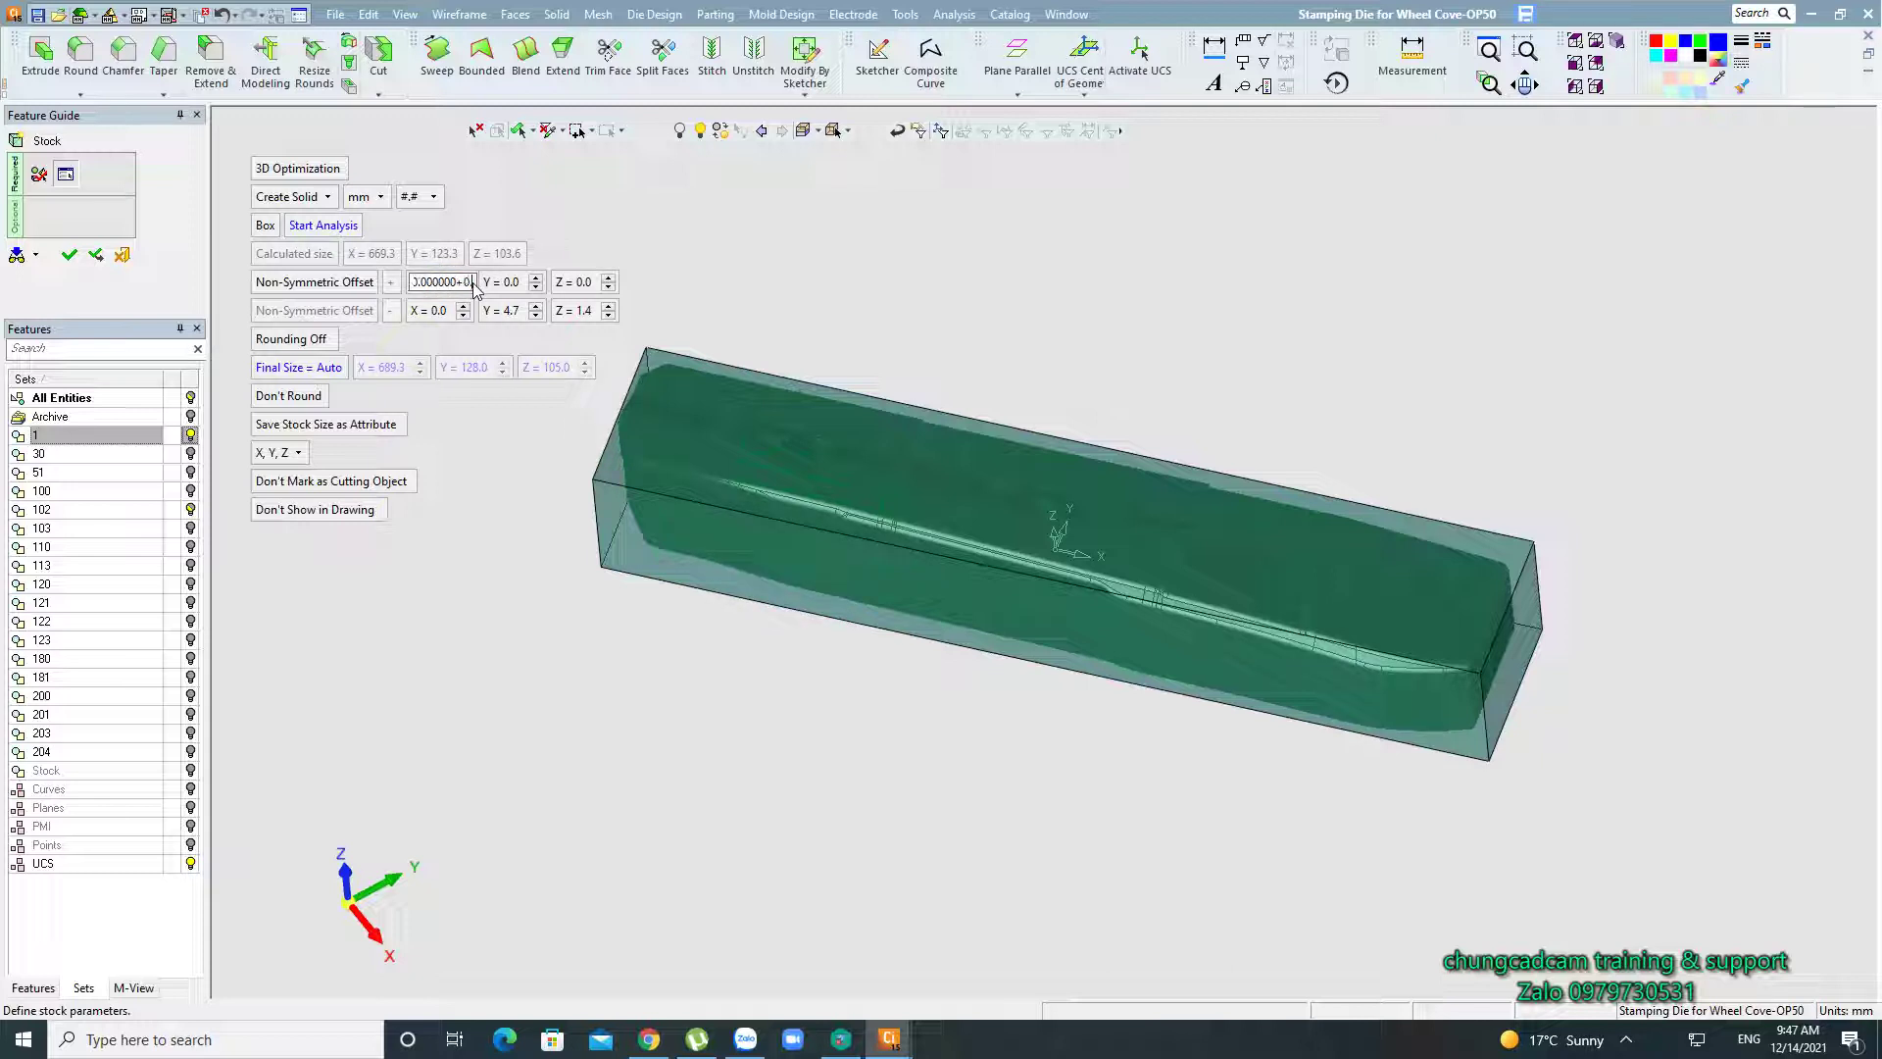
{"action": "type", "text": "7"}
{"action": "key", "text": "Return"}
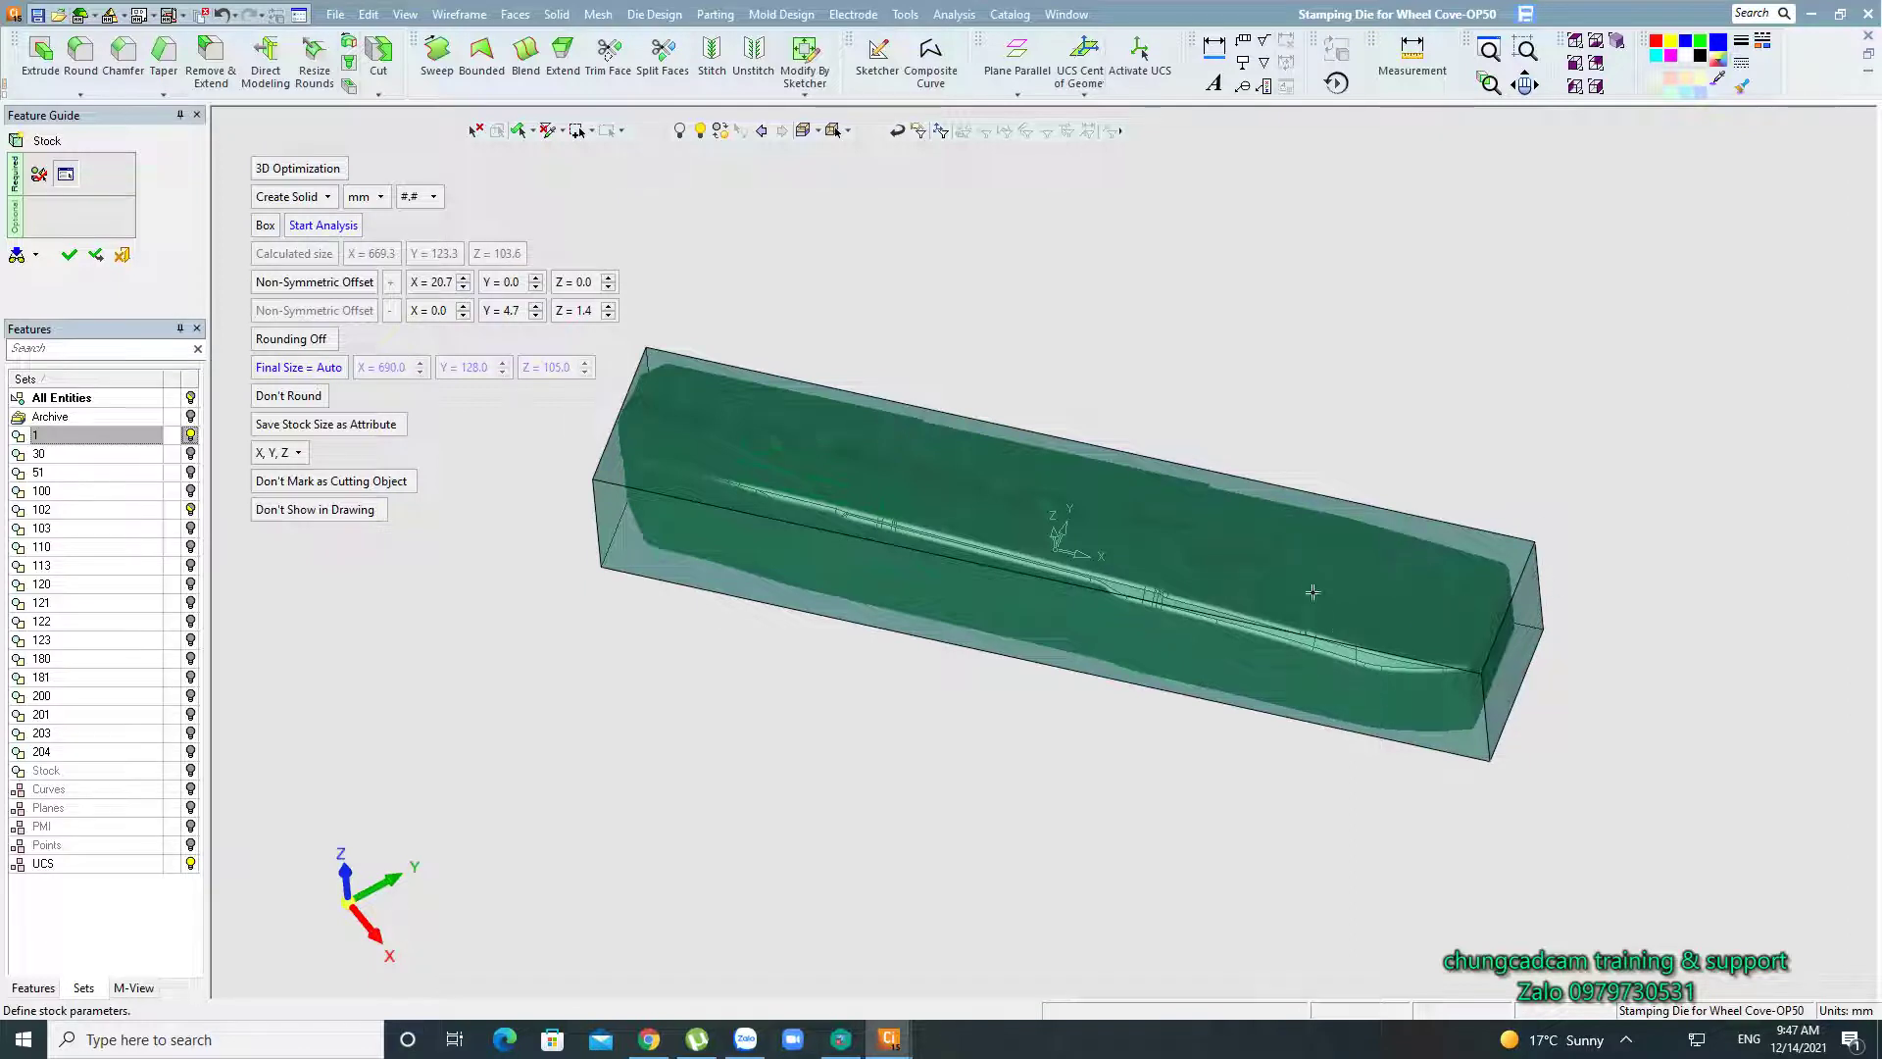
Orbit and zoom around the 690.0 × 128.0 × 105.0 stock preview to review it.
{"action": "mouse_move", "coordinate": [1366, 597]}
{"action": "middle_mouse_down"}
{"action": "mouse_move", "coordinate": [1108, 608]}
{"action": "mouse_move", "coordinate": [1097, 551]}
{"action": "mouse_move", "coordinate": [1101, 686]}
{"action": "middle_mouse_up"}
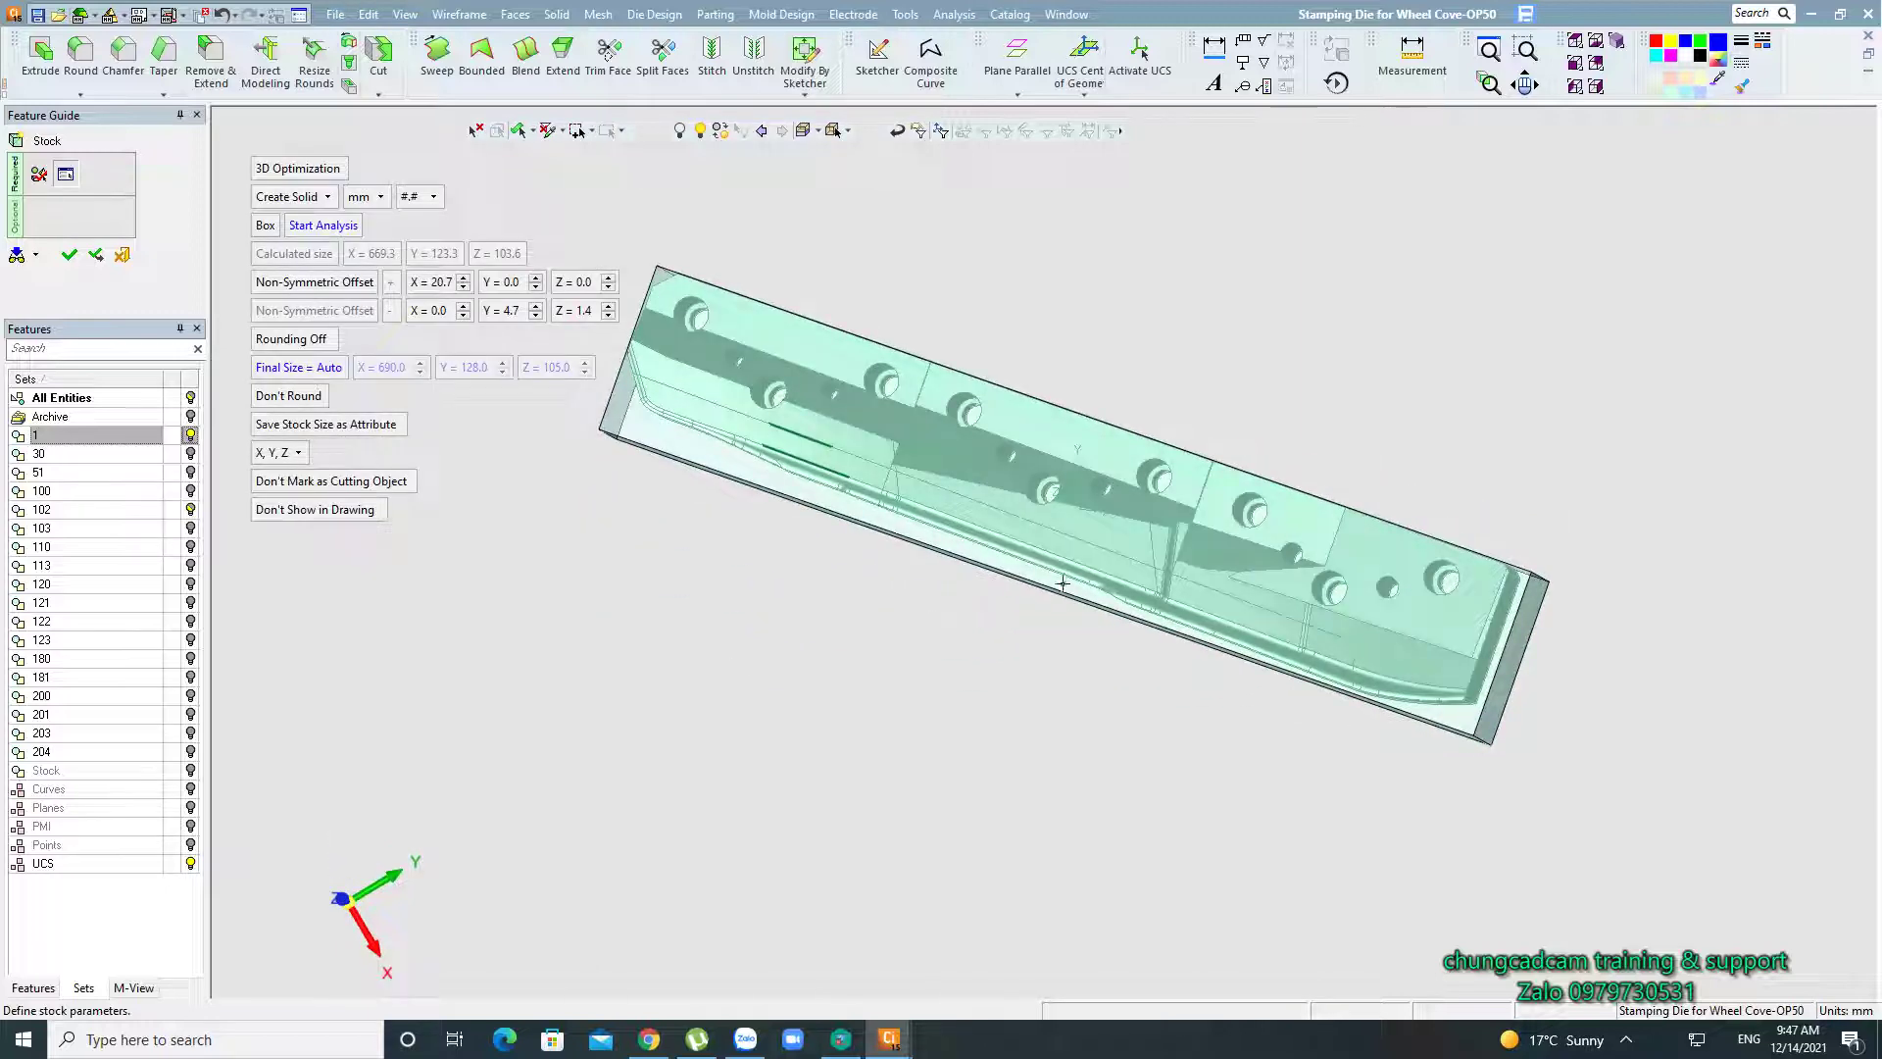
{"action": "mouse_move", "coordinate": [1161, 588]}
{"action": "middle_mouse_down"}
{"action": "mouse_move", "coordinate": [1168, 495]}
{"action": "mouse_move", "coordinate": [1180, 513]}
{"action": "middle_mouse_up"}
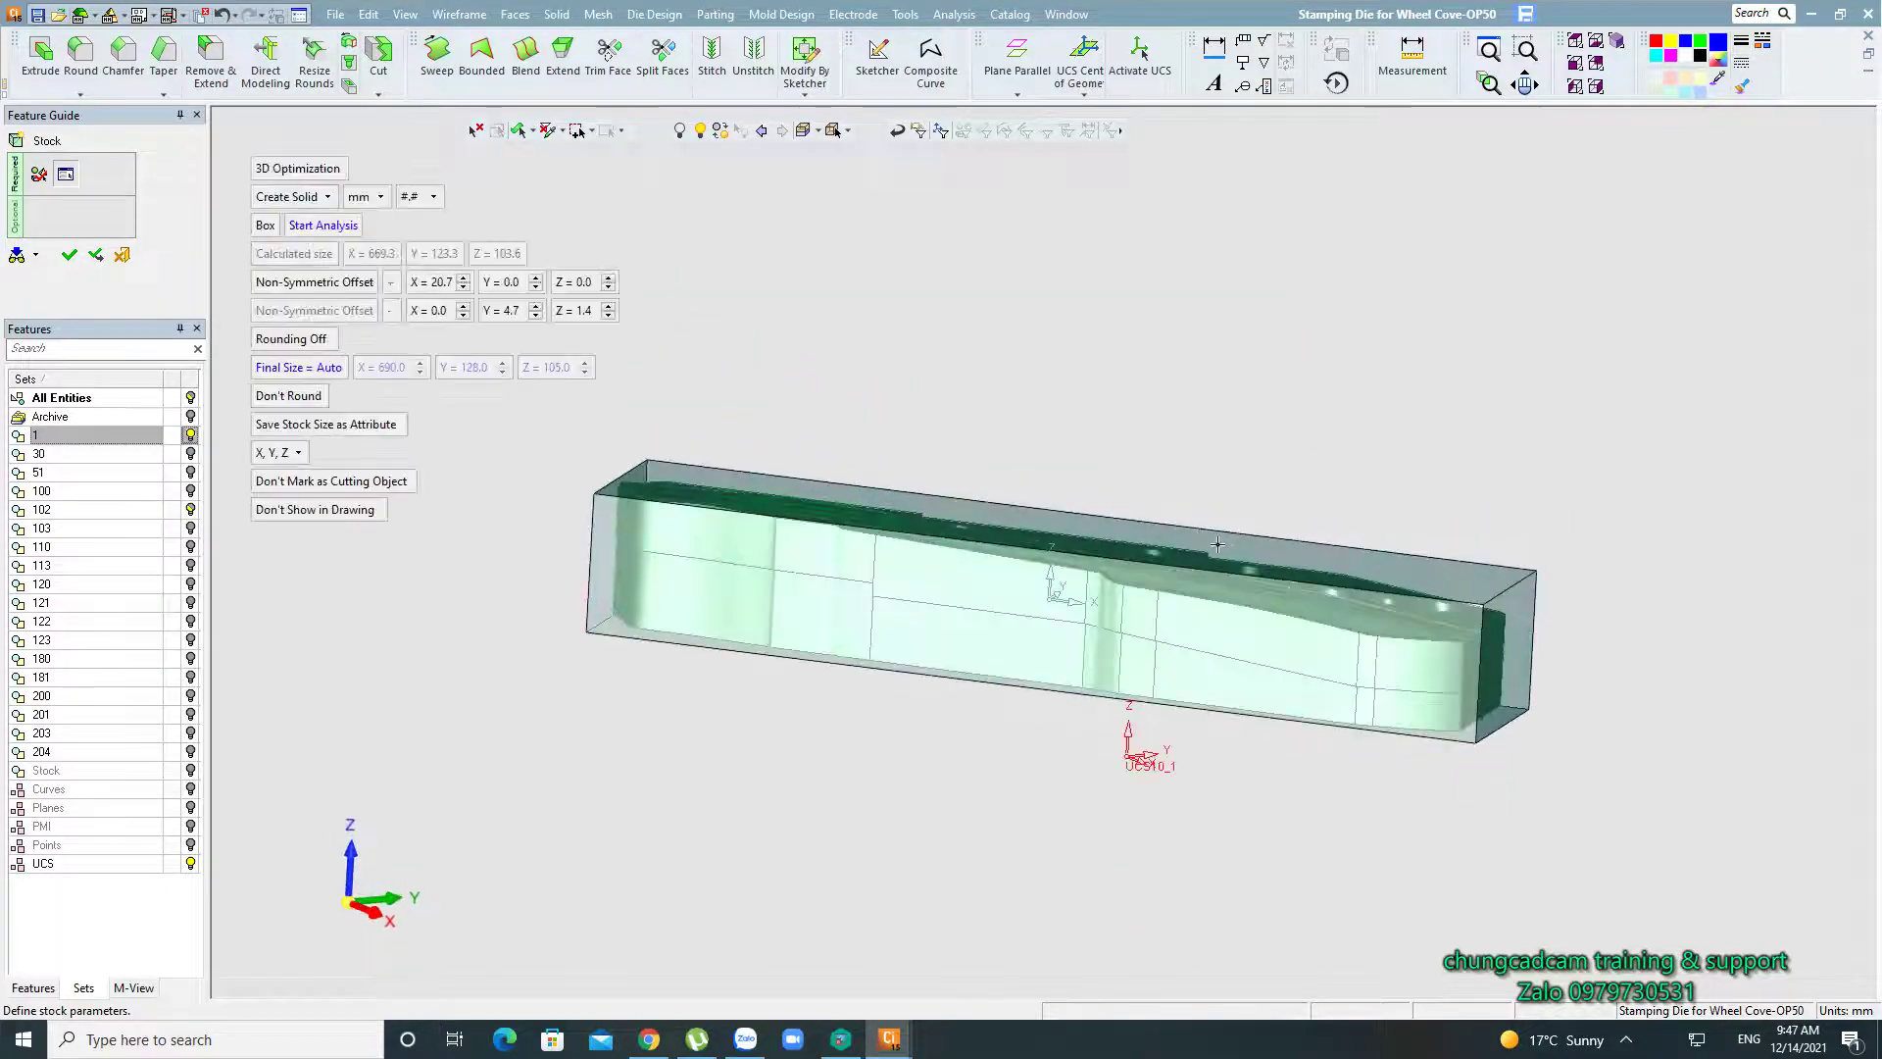
{"action": "middle_click_drag", "start_coordinate": [1586, 772], "coordinate": [1601, 862]}
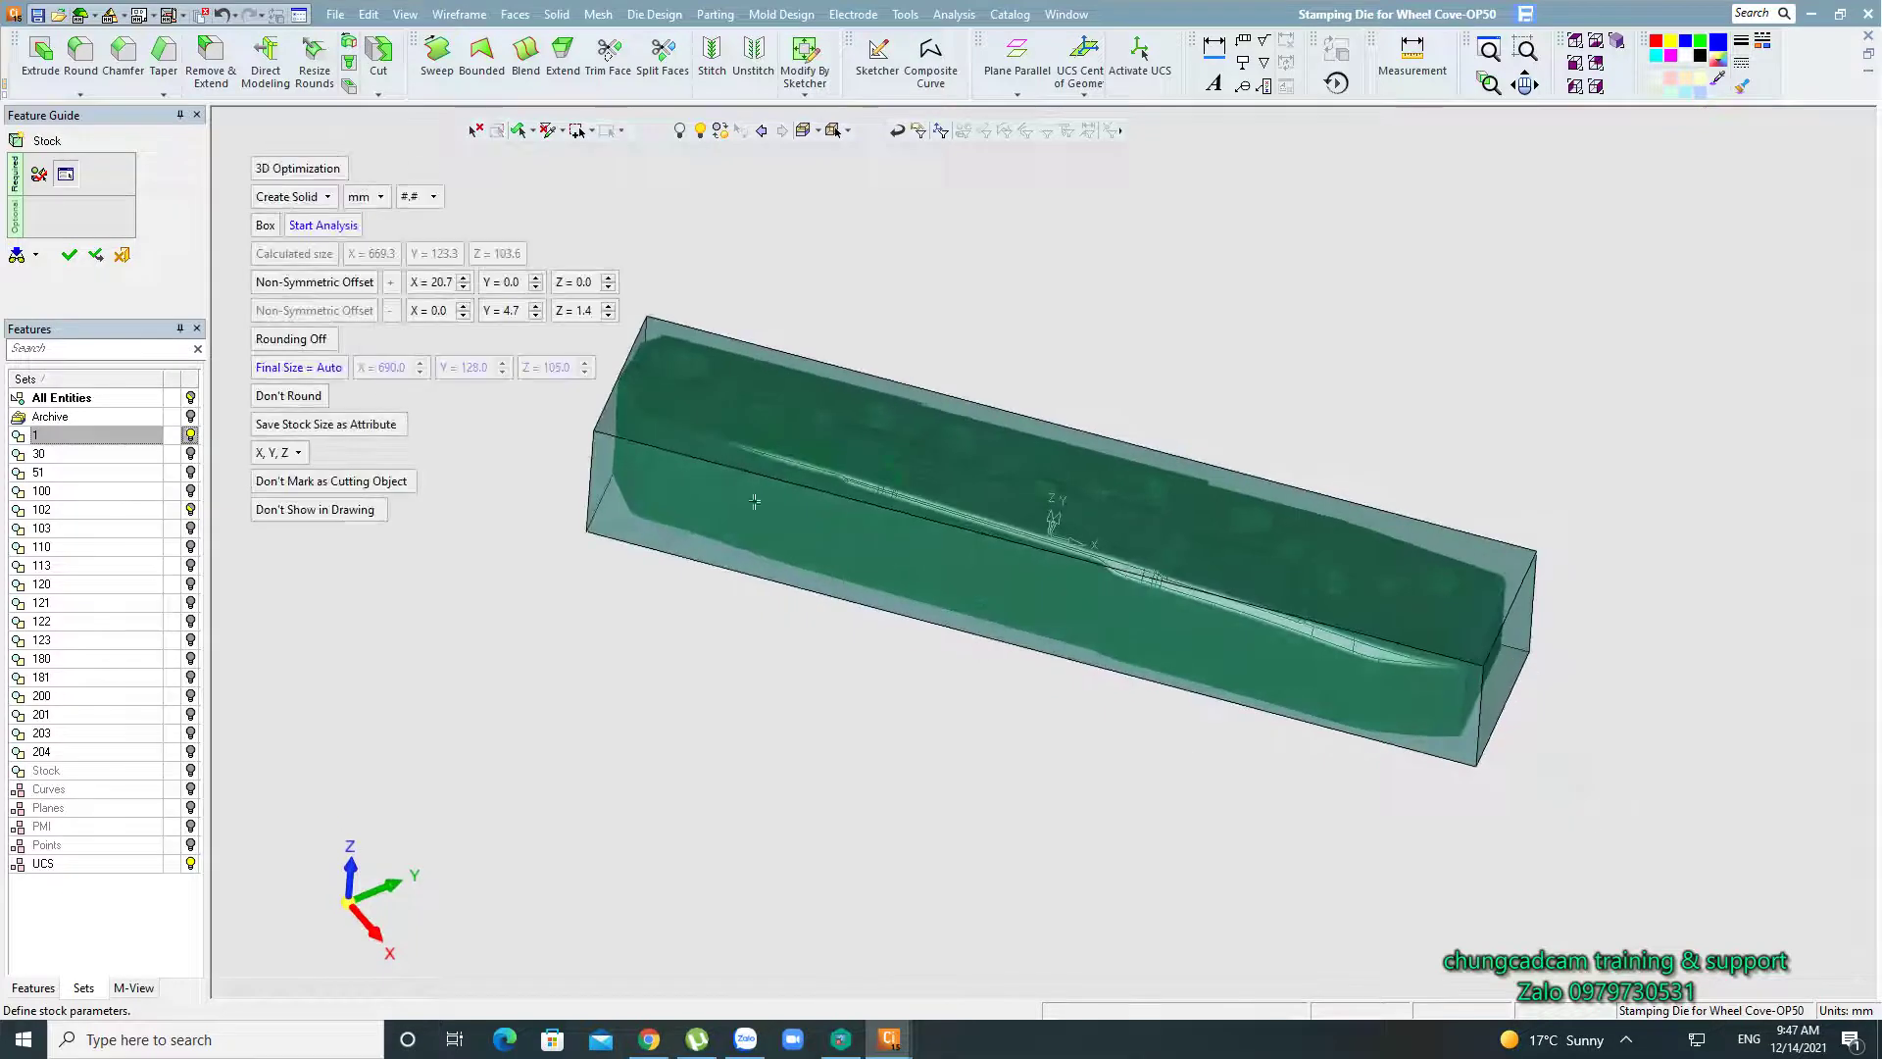
{"action": "mouse_move", "coordinate": [980, 302]}
{"action": "middle_mouse_down"}
{"action": "mouse_move", "coordinate": [945, 660]}
{"action": "mouse_move", "coordinate": [912, 628]}
{"action": "middle_mouse_up"}
{"action": "mouse_move", "coordinate": [669, 608]}
{"action": "middle_mouse_down"}
{"action": "mouse_move", "coordinate": [673, 592]}
{"action": "mouse_move", "coordinate": [685, 656]}
{"action": "mouse_move", "coordinate": [660, 537]}
{"action": "mouse_move", "coordinate": [606, 572]}
{"action": "mouse_move", "coordinate": [631, 681]}
{"action": "mouse_move", "coordinate": [642, 576]}
{"action": "middle_mouse_up"}
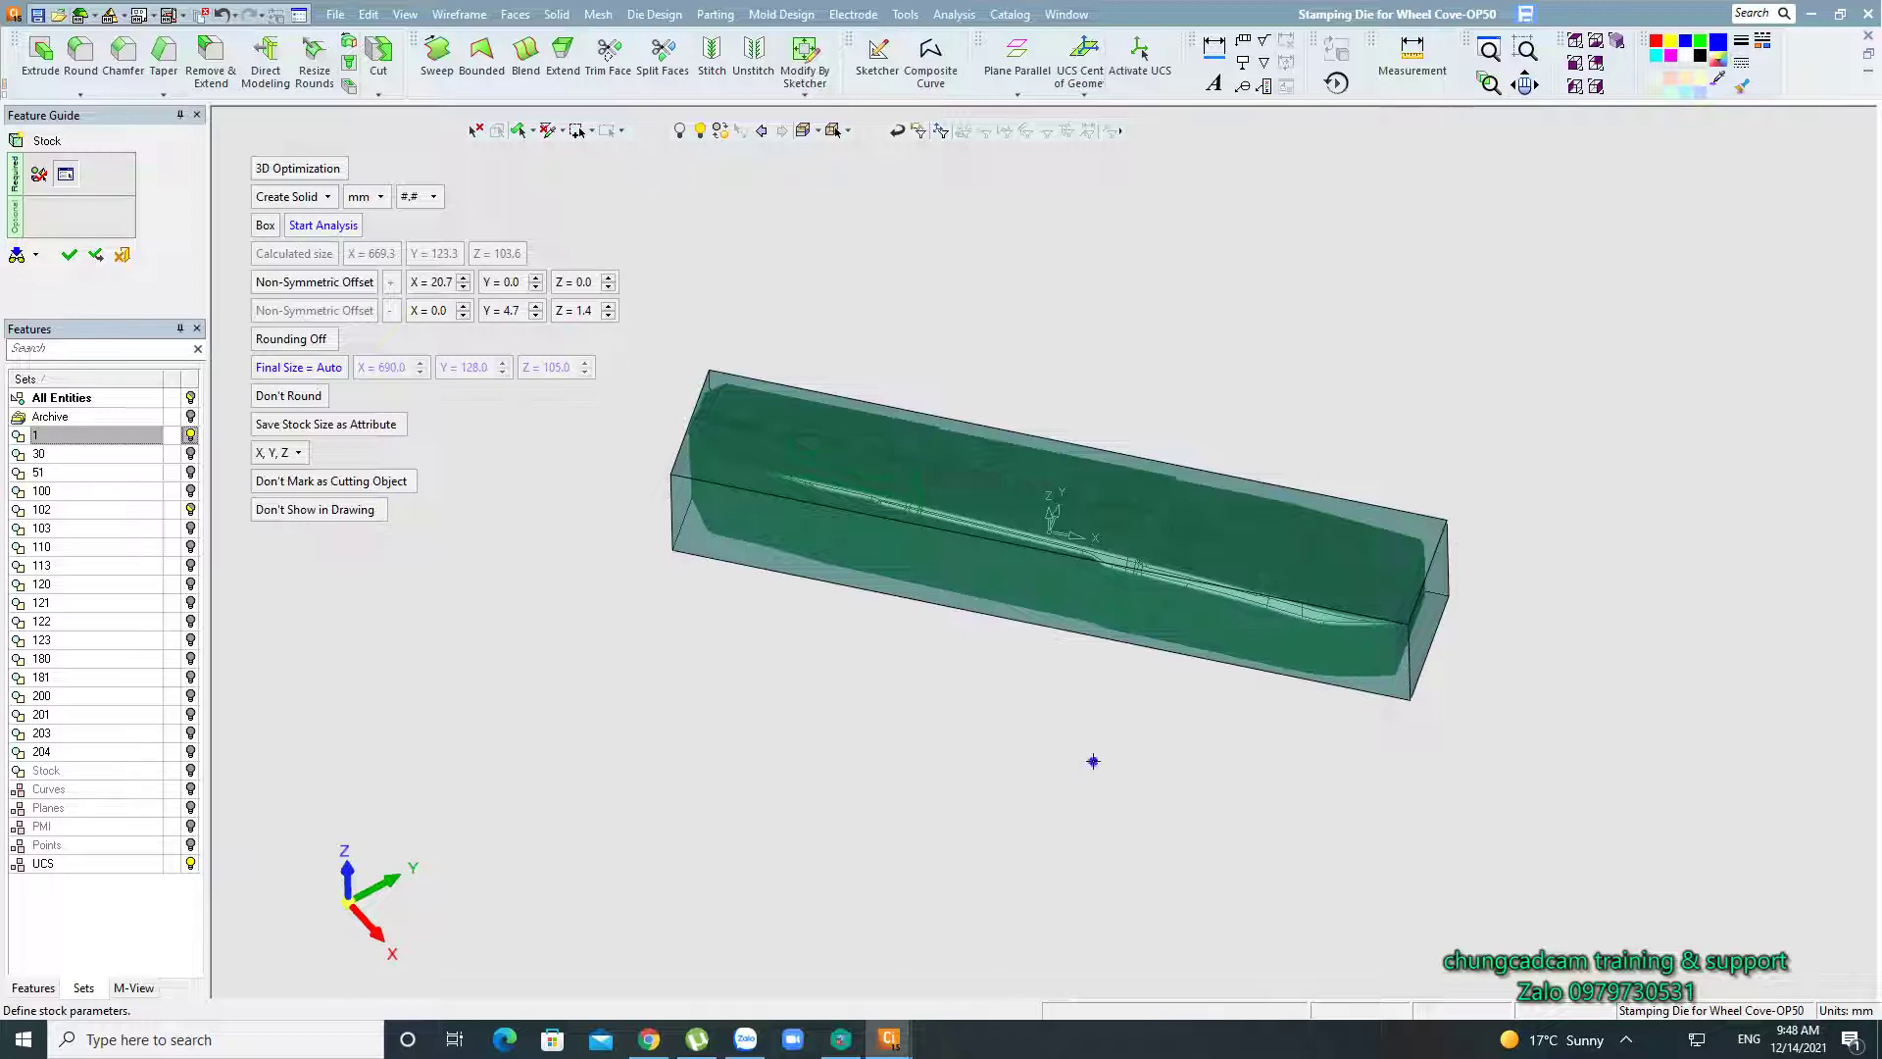
{"action": "scroll", "coordinate": [1084, 637], "scroll_direction": "up", "scroll_amount": 2}
{"action": "mouse_move", "coordinate": [969, 675]}
{"action": "middle_mouse_down"}
{"action": "mouse_move", "coordinate": [1046, 765]}
{"action": "mouse_move", "coordinate": [1016, 814]}
{"action": "mouse_move", "coordinate": [984, 693]}
{"action": "mouse_move", "coordinate": [1094, 286]}
{"action": "middle_mouse_up"}
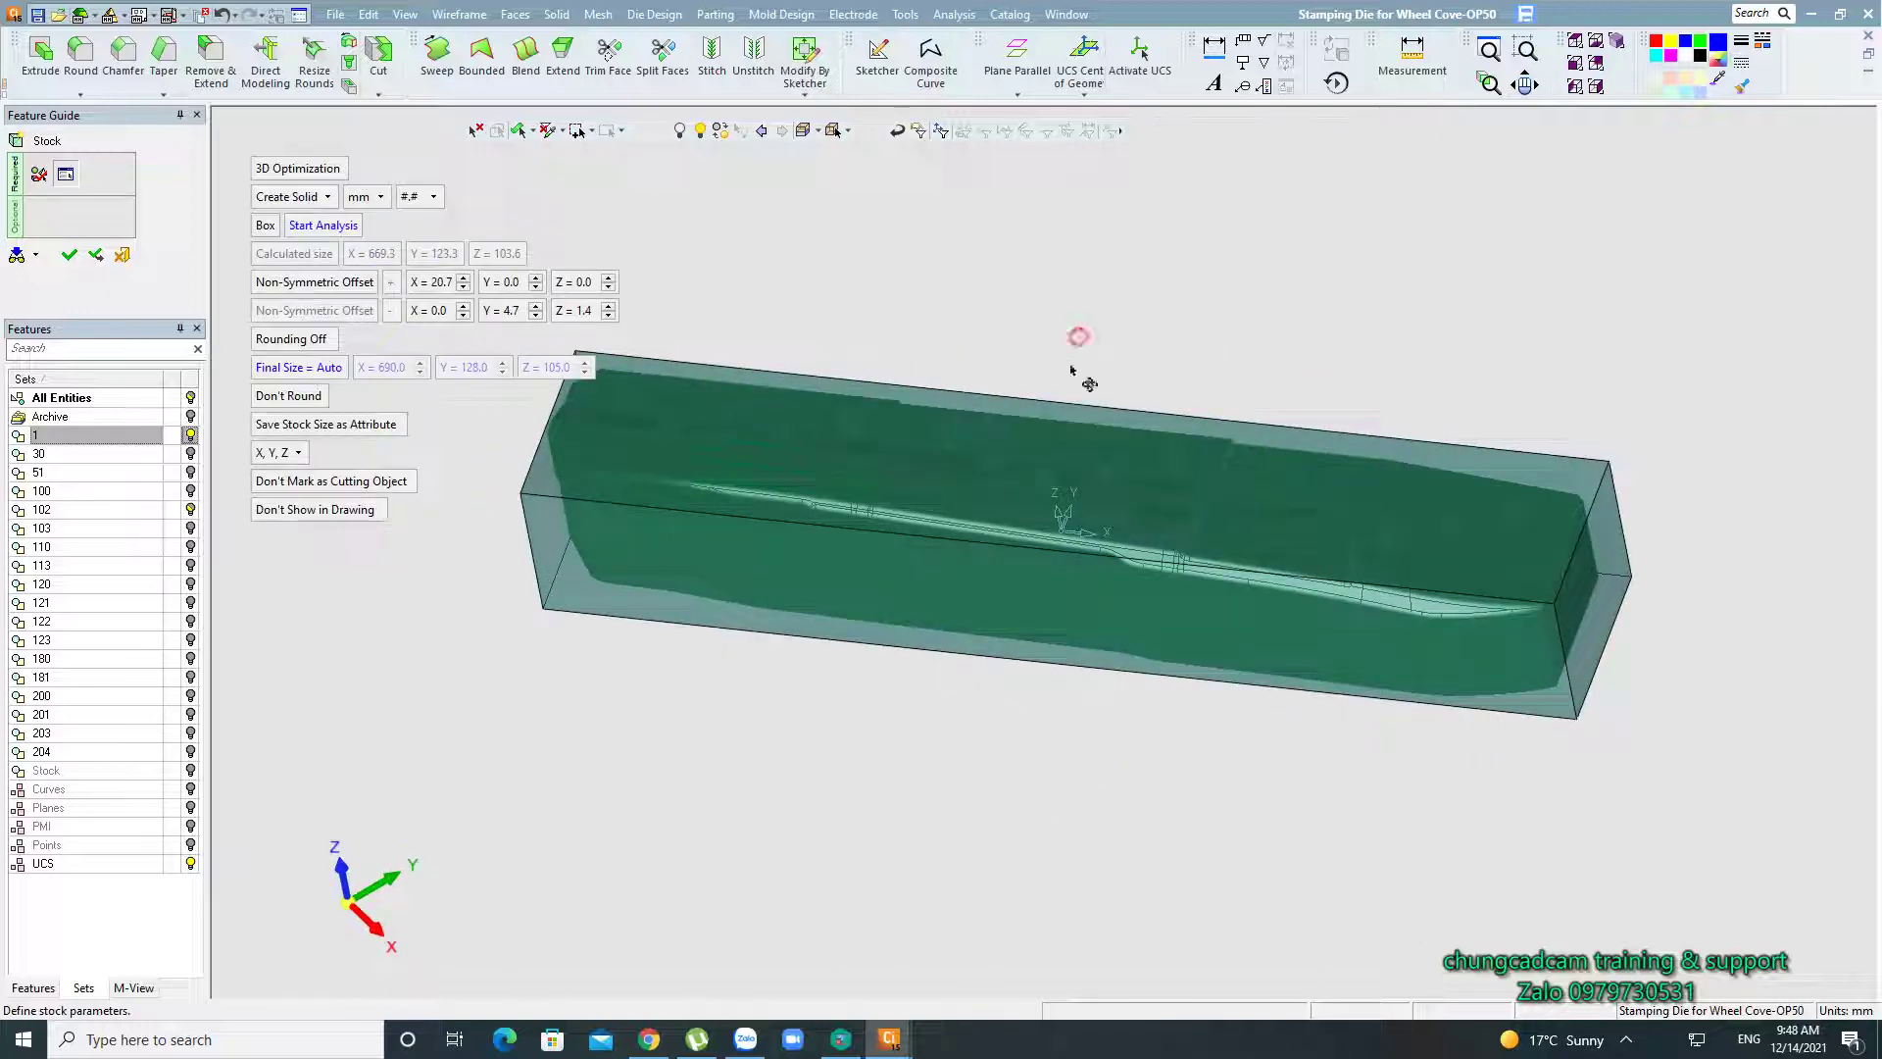
{"action": "middle_click_drag", "start_coordinate": [1072, 370], "coordinate": [1084, 284]}
{"action": "scroll", "coordinate": [925, 581], "scroll_direction": "down", "scroll_amount": 2}
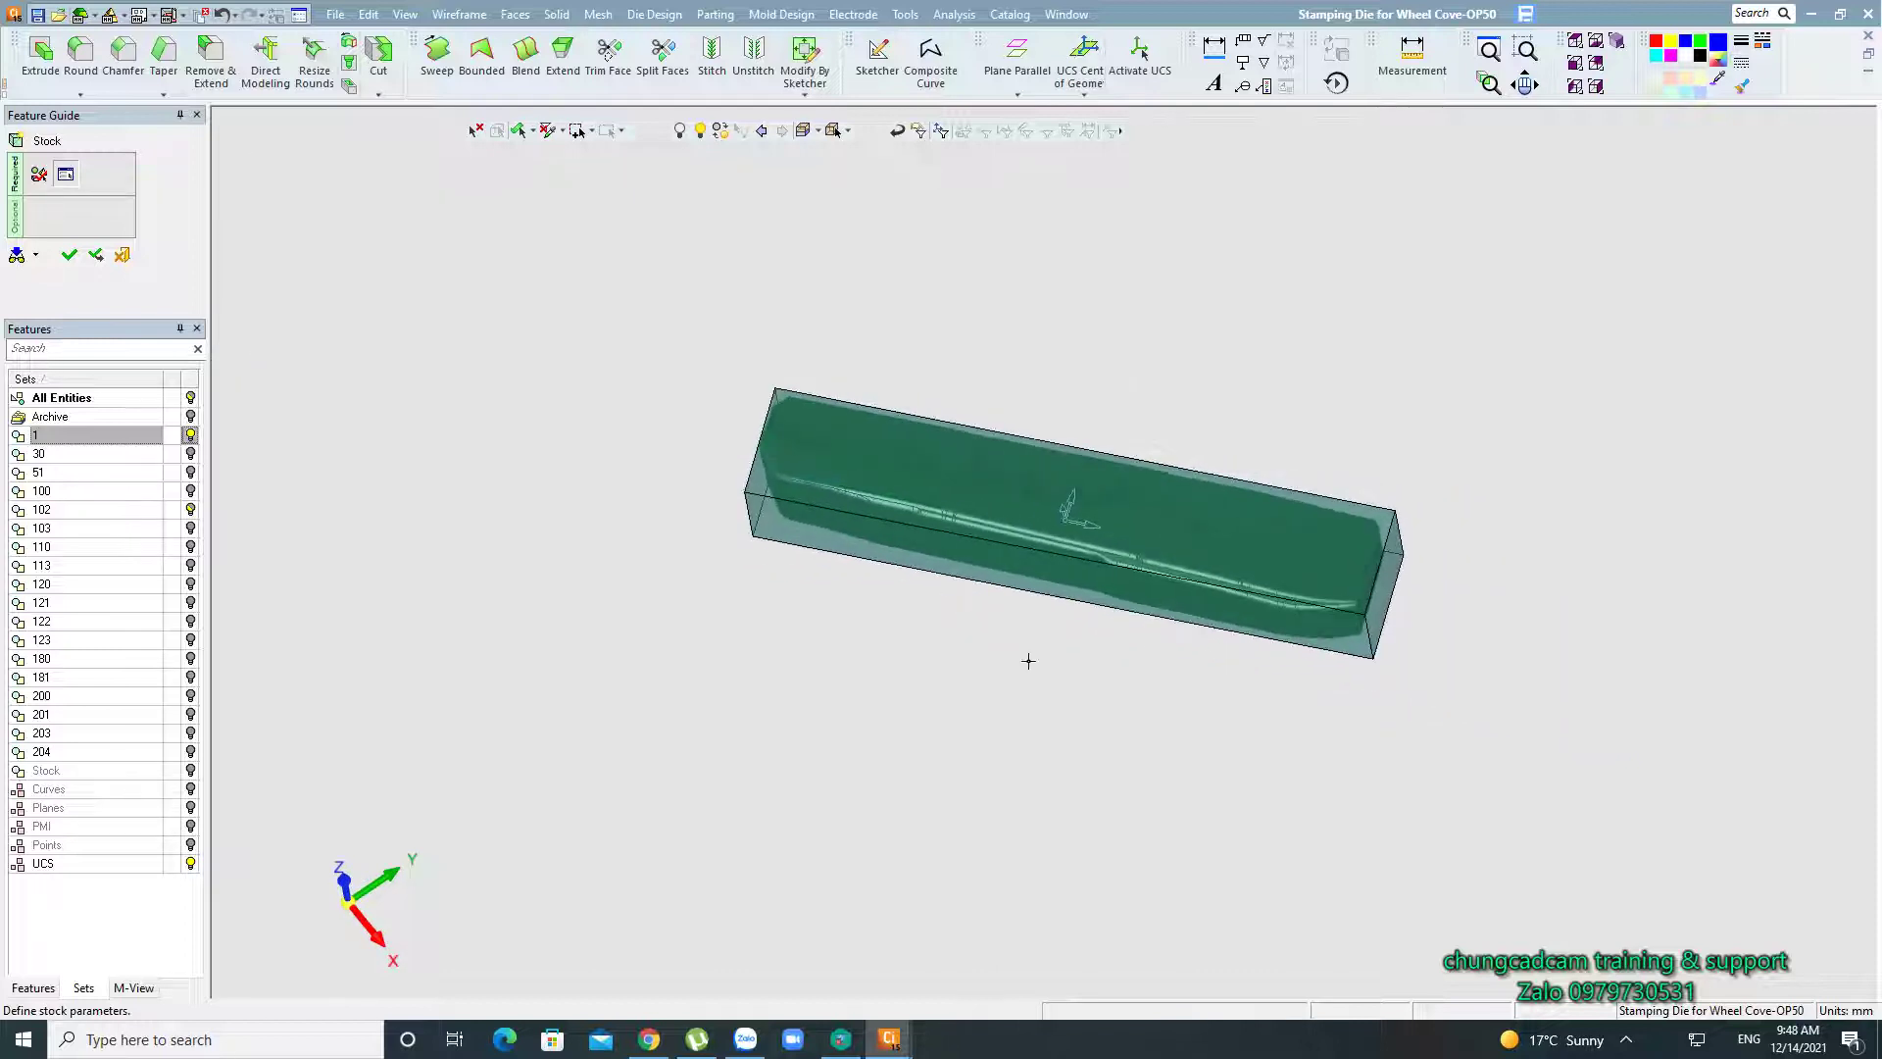
{"action": "scroll", "coordinate": [1028, 661], "scroll_direction": "up", "scroll_amount": 2}
{"action": "middle_click_drag", "start_coordinate": [1132, 299], "coordinate": [1131, 285]}
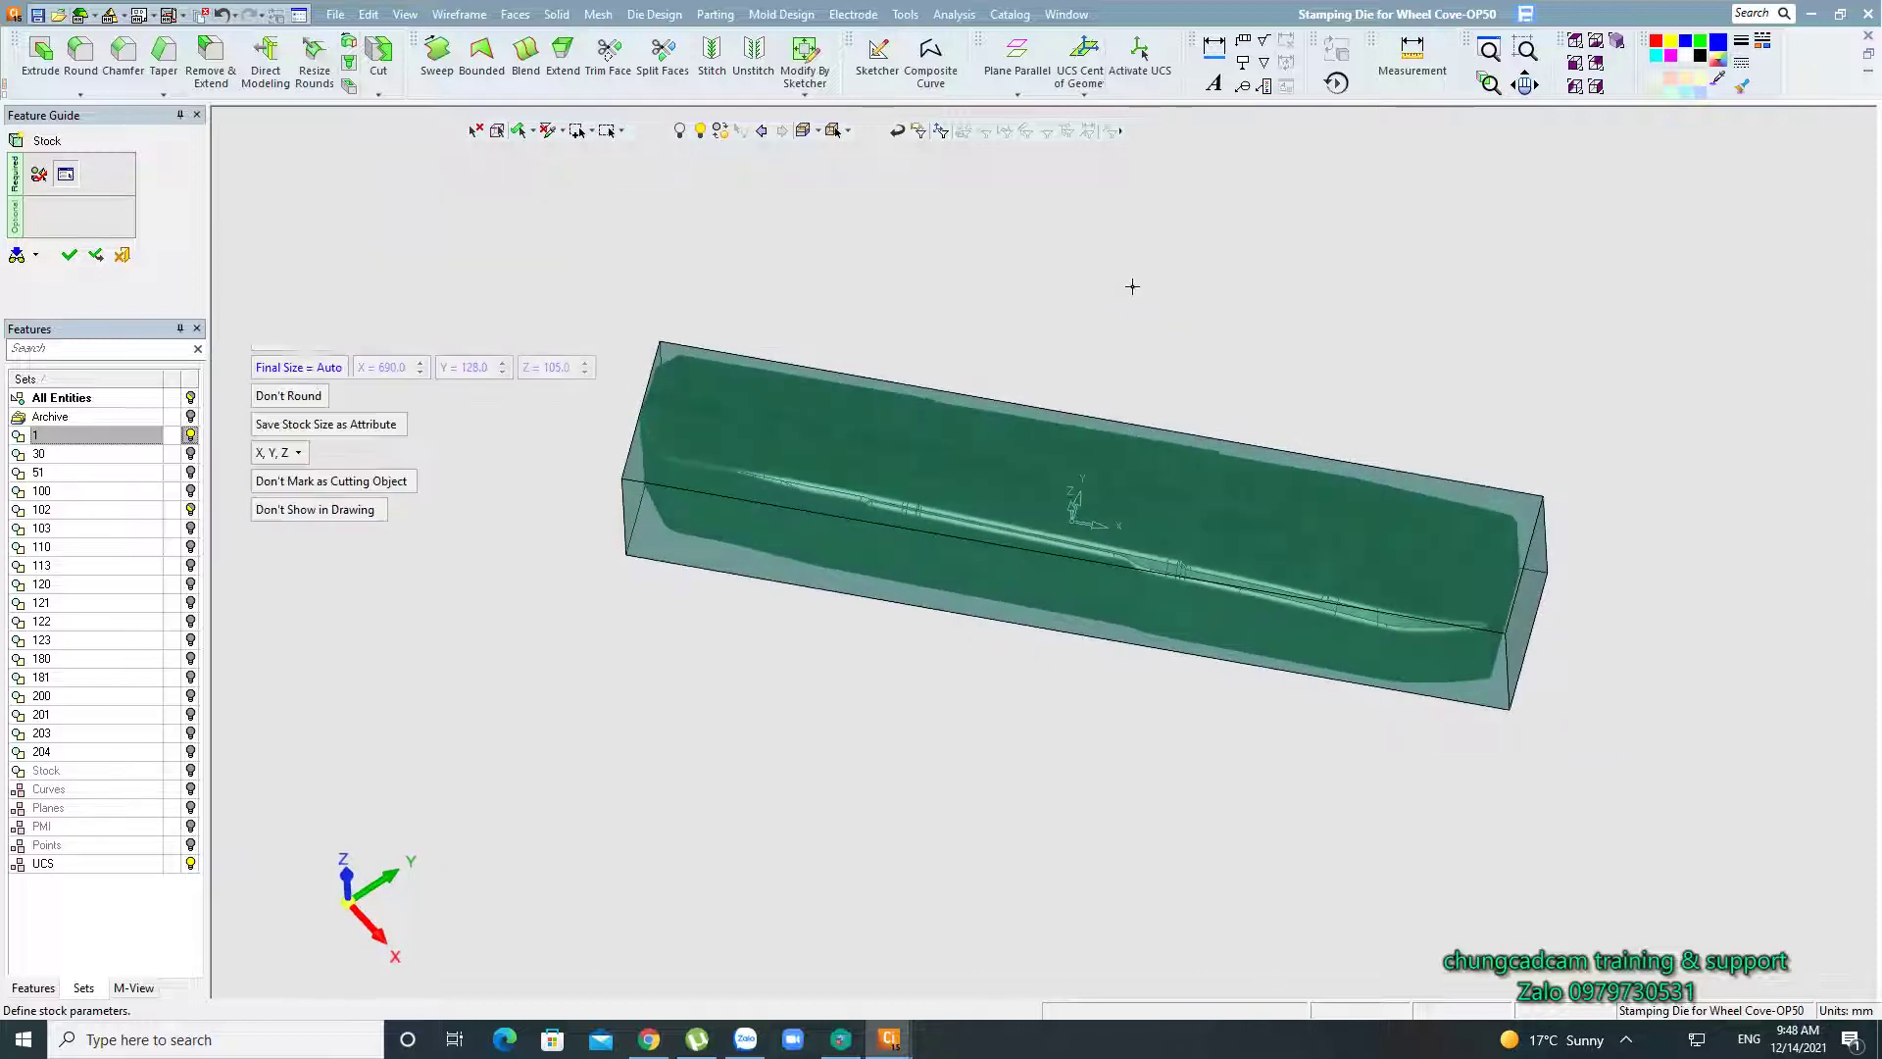
{"action": "middle_click_drag", "start_coordinate": [1028, 338], "coordinate": [554, 337]}
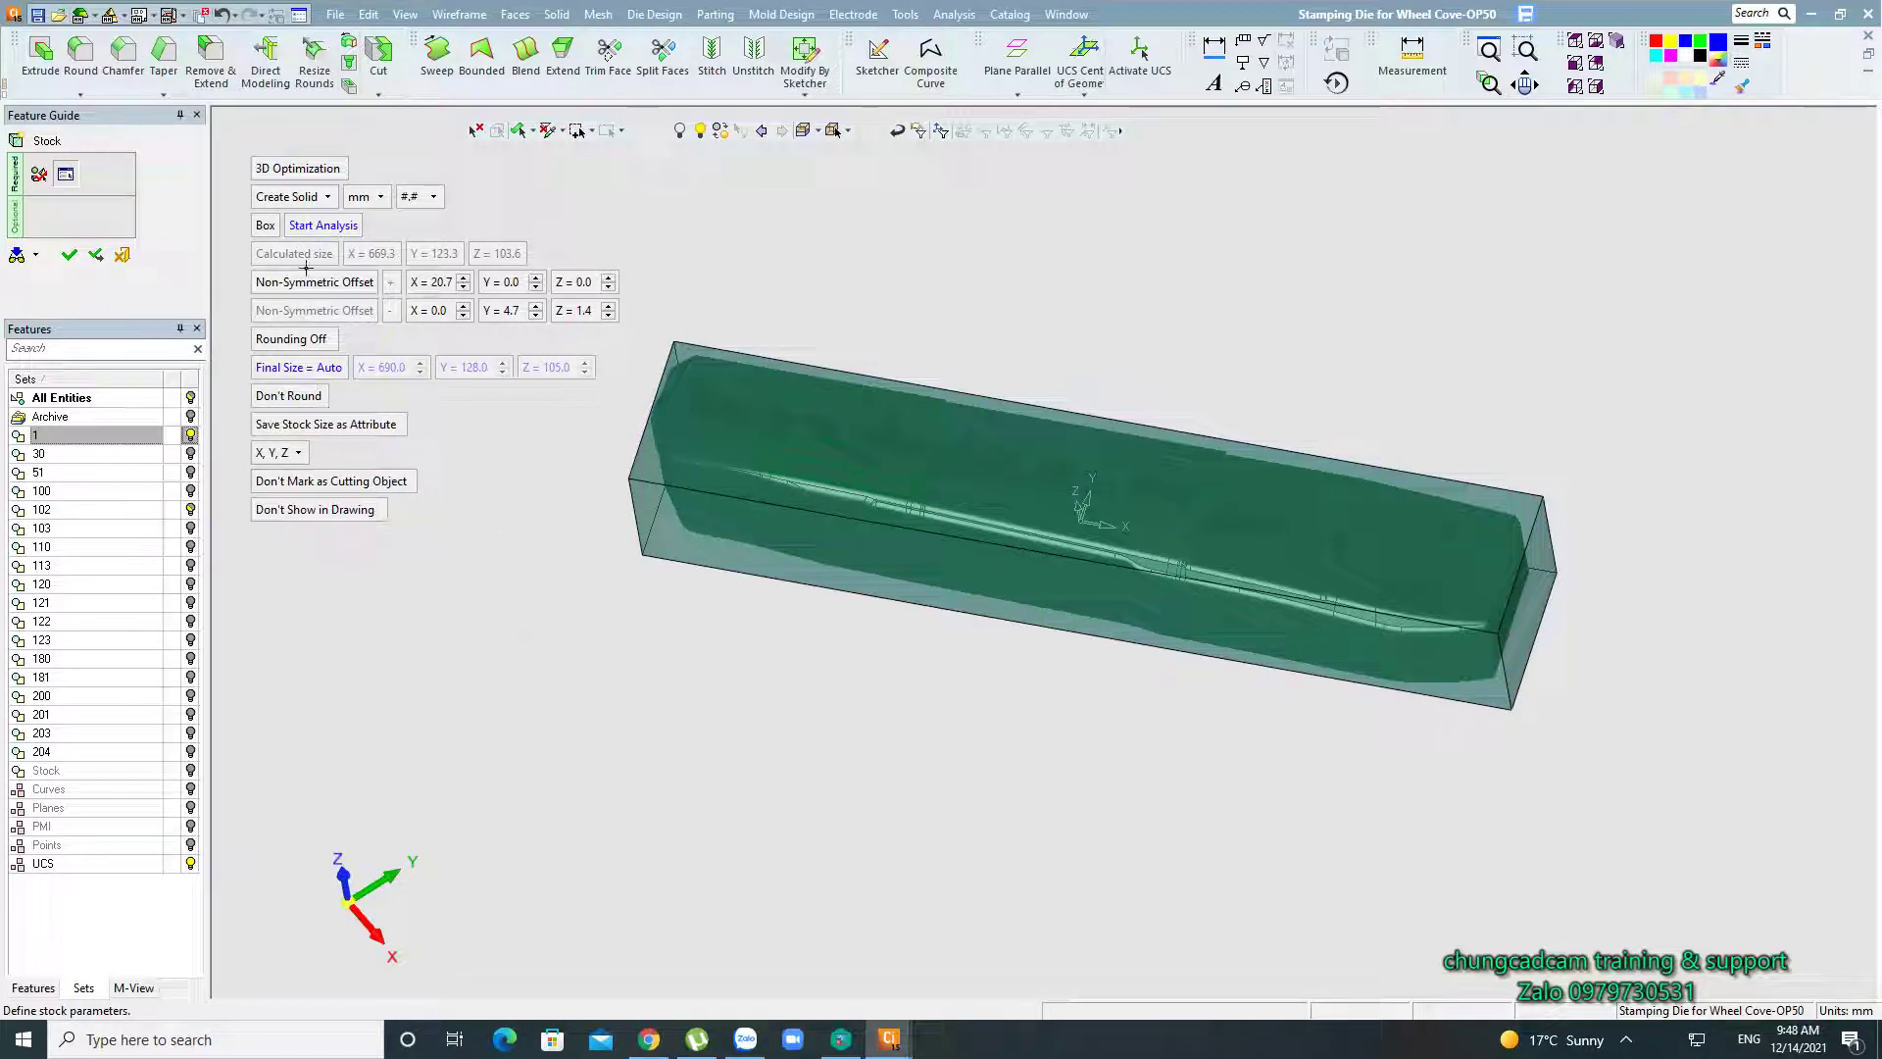
Create the stock box as solid Stock#1 and orbit the die to inspect its top and sides.
{"action": "left_click", "coordinate": [69, 258]}
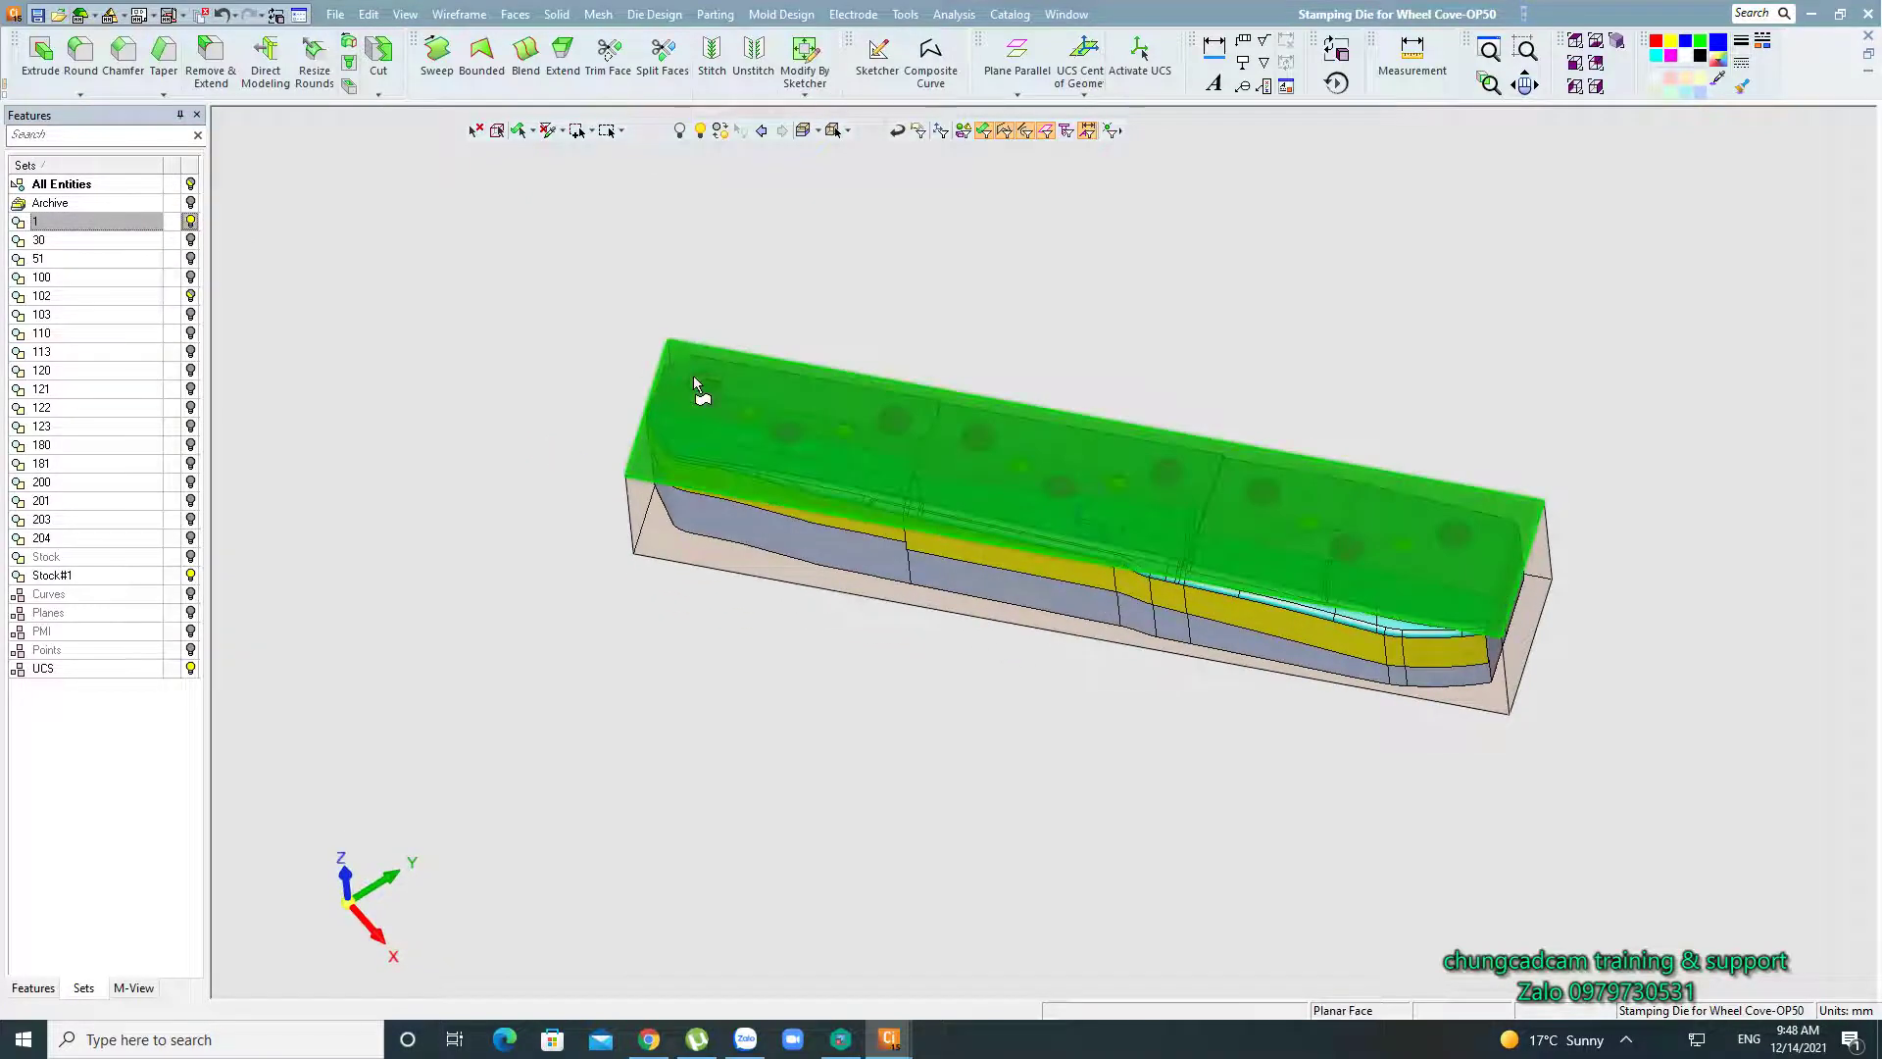
{"action": "middle_click_drag", "start_coordinate": [695, 384], "coordinate": [608, 412]}
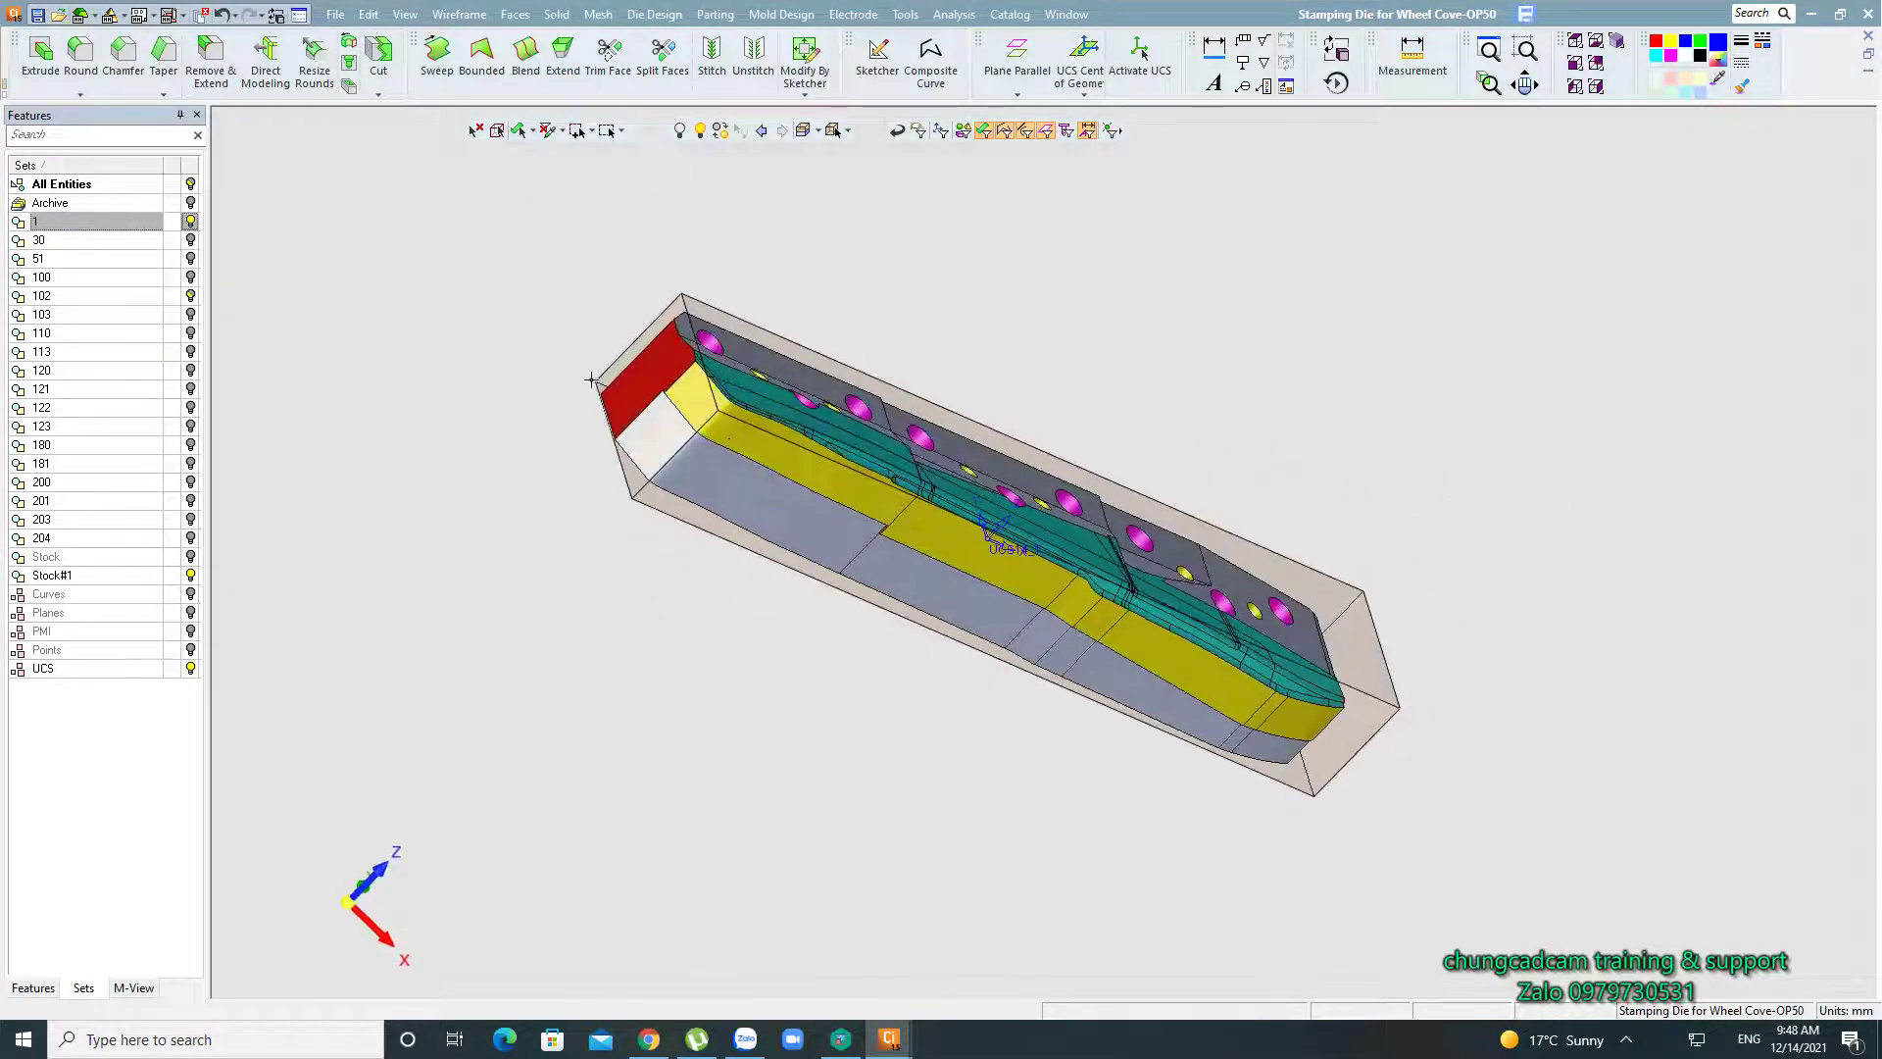
{"action": "mouse_move", "coordinate": [878, 610]}
{"action": "middle_mouse_down"}
{"action": "mouse_move", "coordinate": [728, 529]}
{"action": "mouse_move", "coordinate": [632, 505]}
{"action": "middle_mouse_up"}
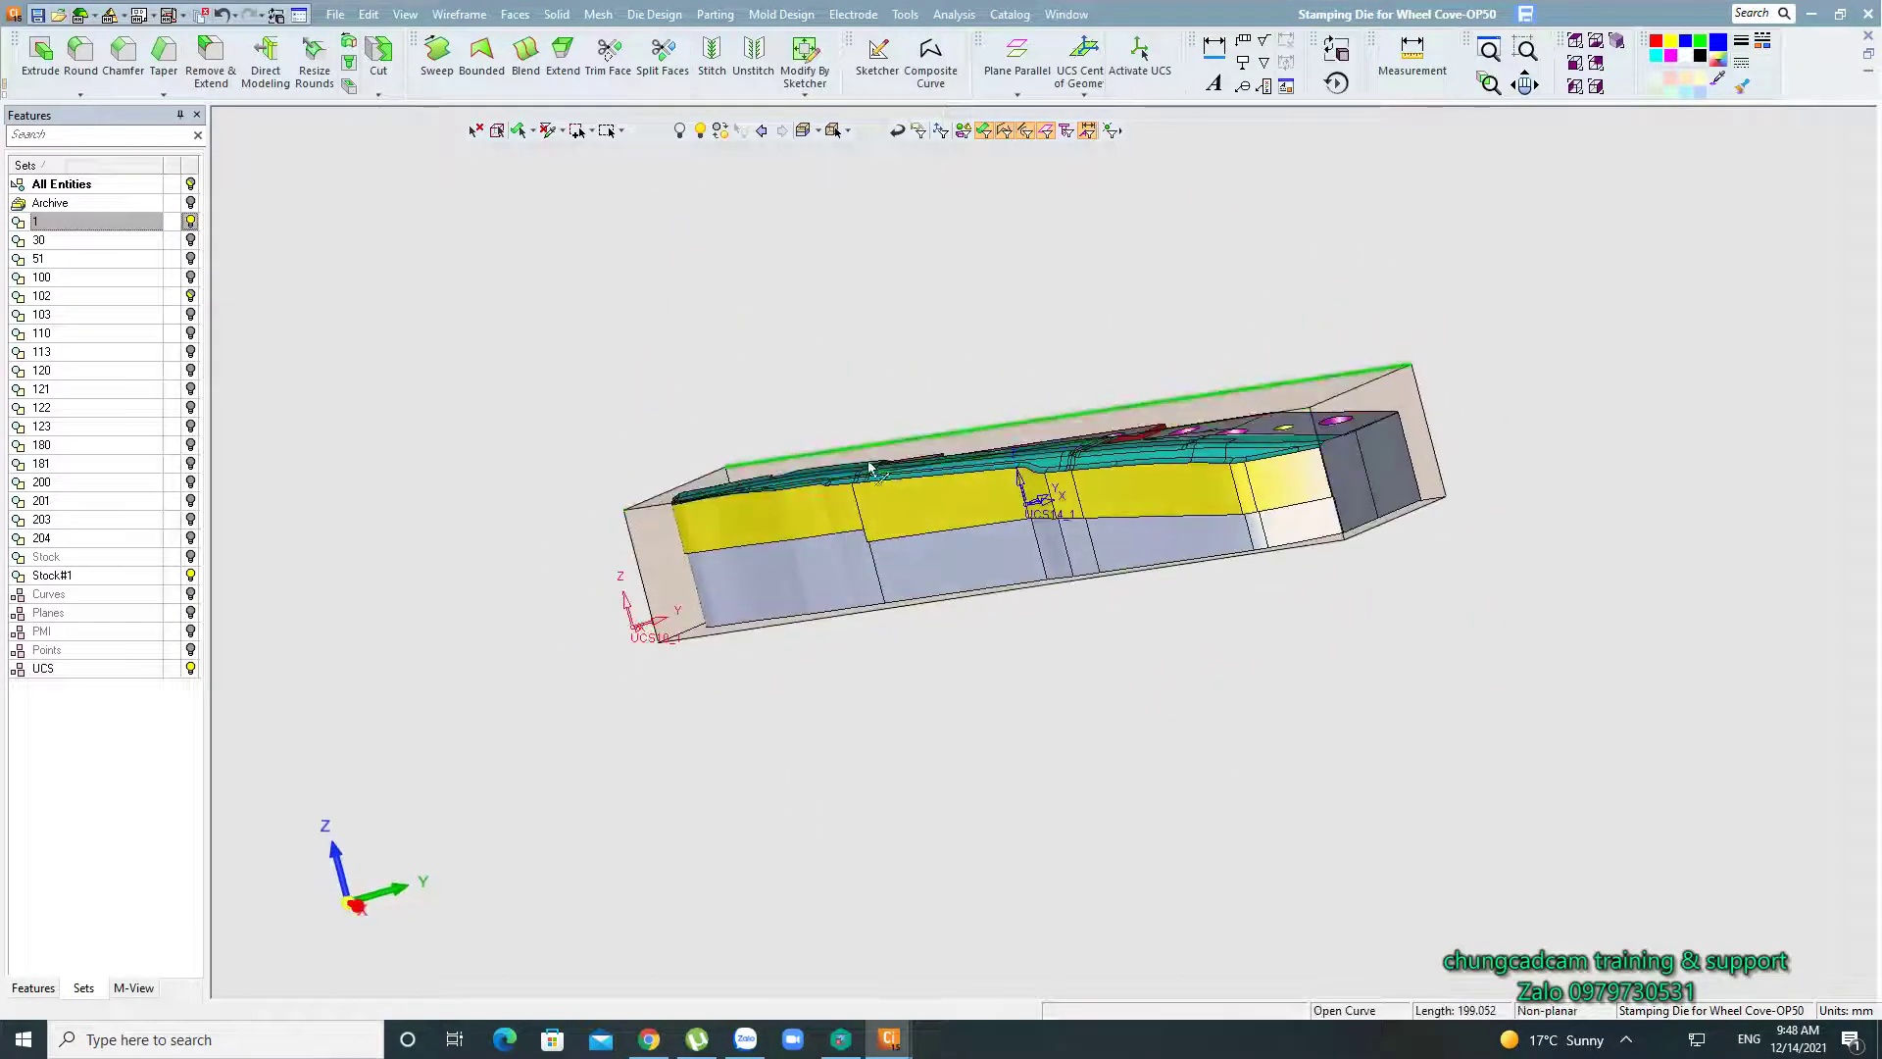
{"action": "middle_click_drag", "start_coordinate": [868, 469], "coordinate": [1584, 554]}
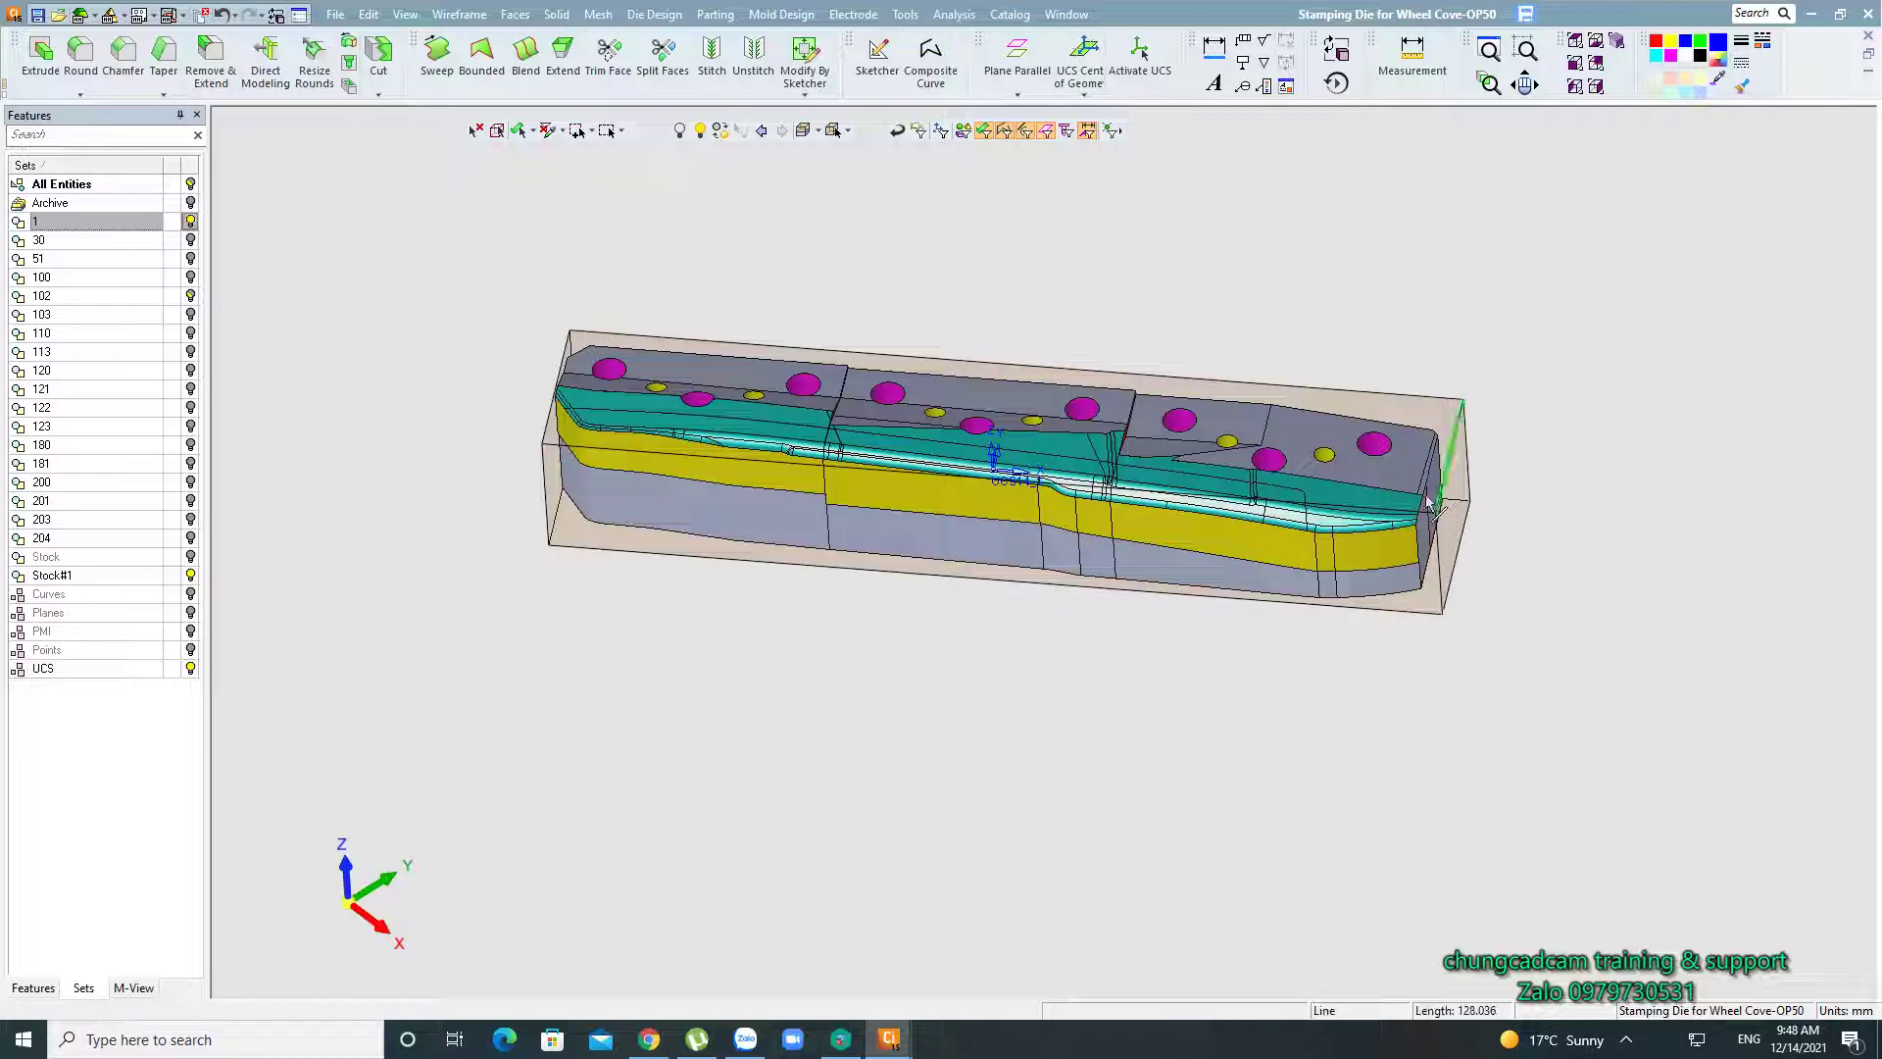
{"action": "middle_click_drag", "start_coordinate": [1430, 502], "coordinate": [1267, 552]}
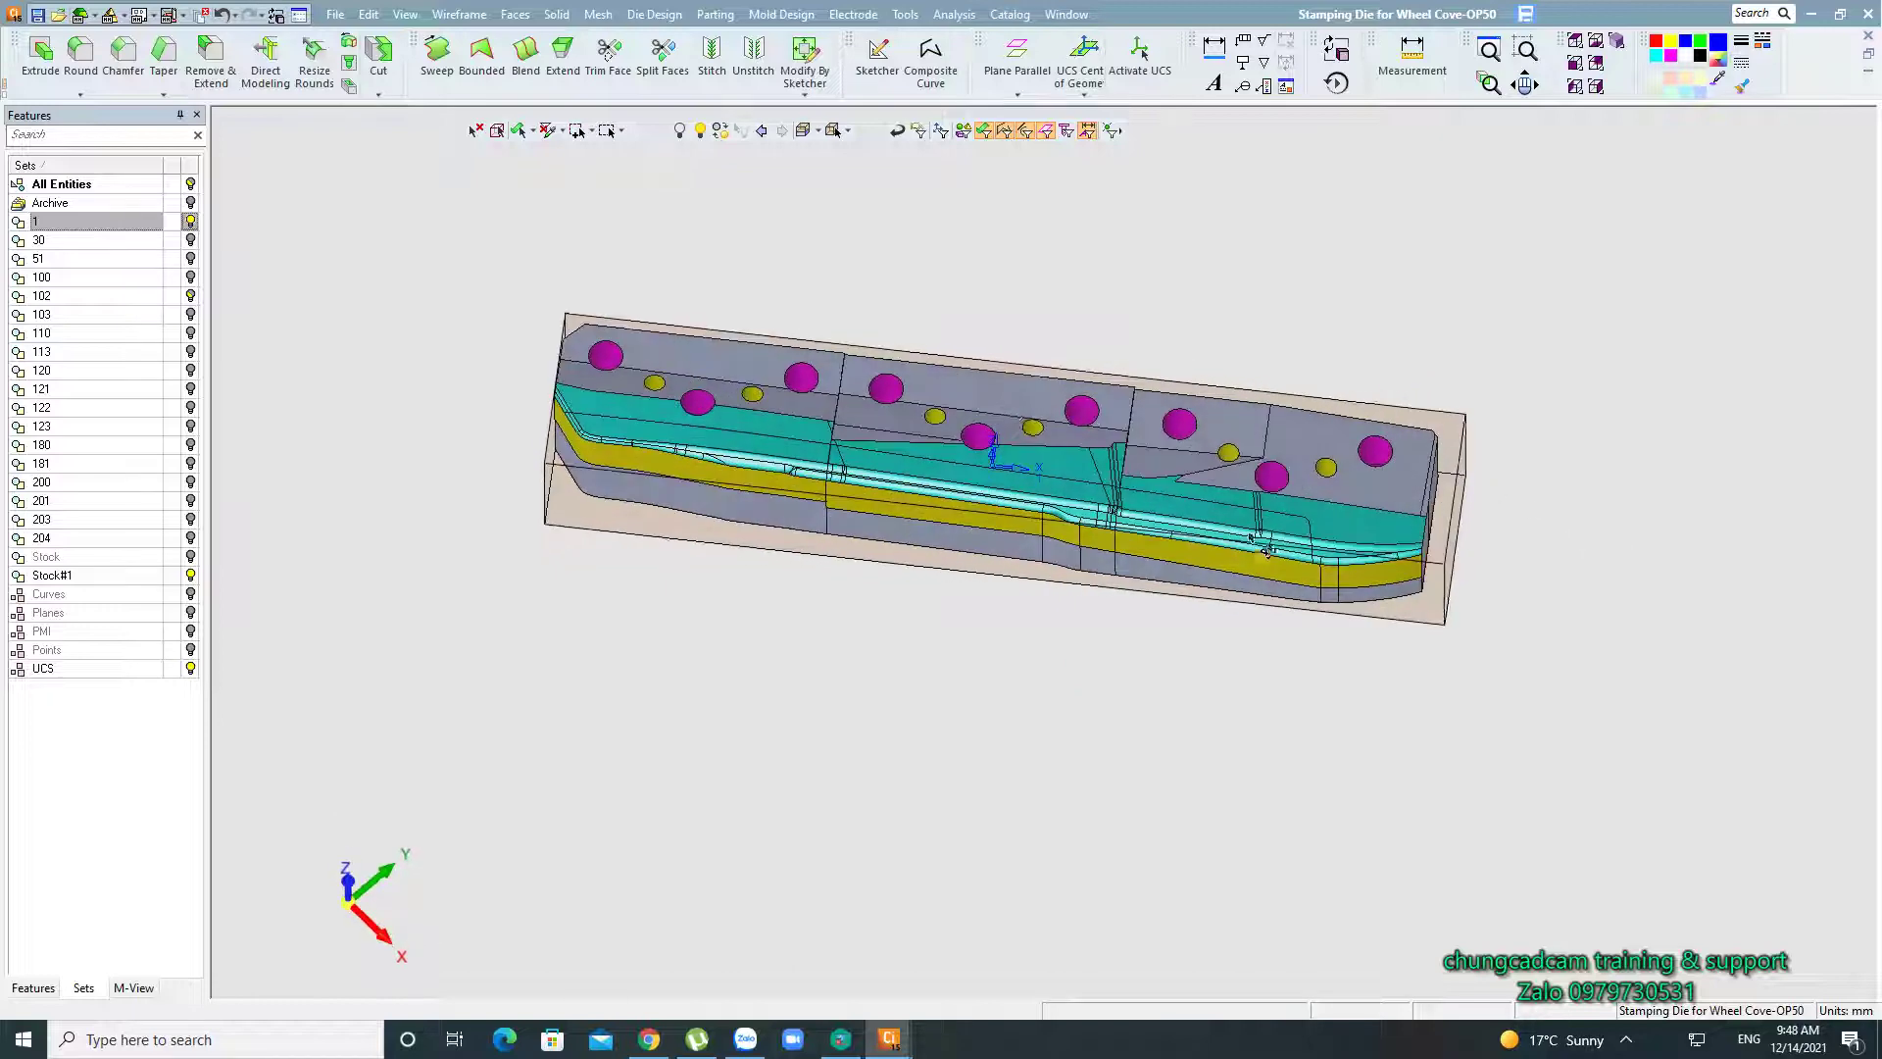
Move Linear the die and Stock#1 from the stock's left corner to the UCS origin.
{"action": "left_click", "coordinate": [369, 14]}
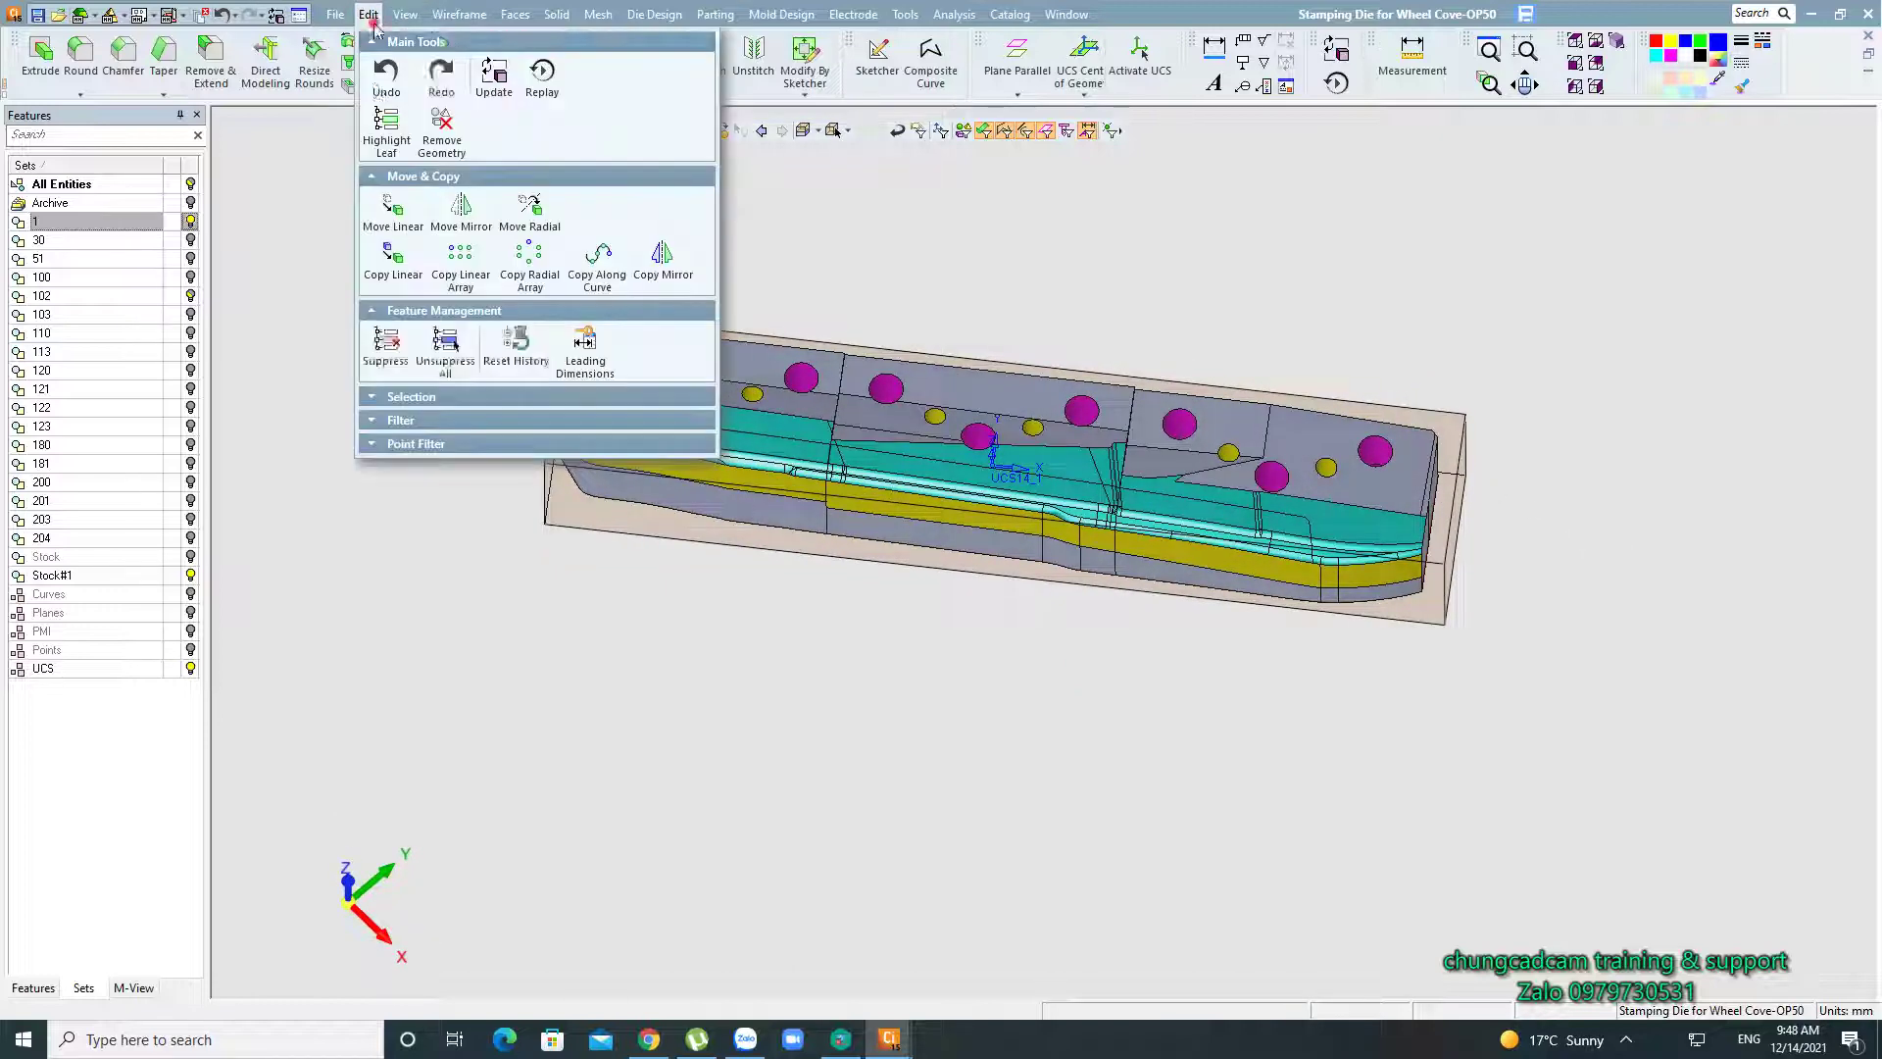
{"action": "left_click", "coordinate": [397, 226]}
{"action": "left_click_drag", "start_coordinate": [412, 261], "coordinate": [1702, 750]}
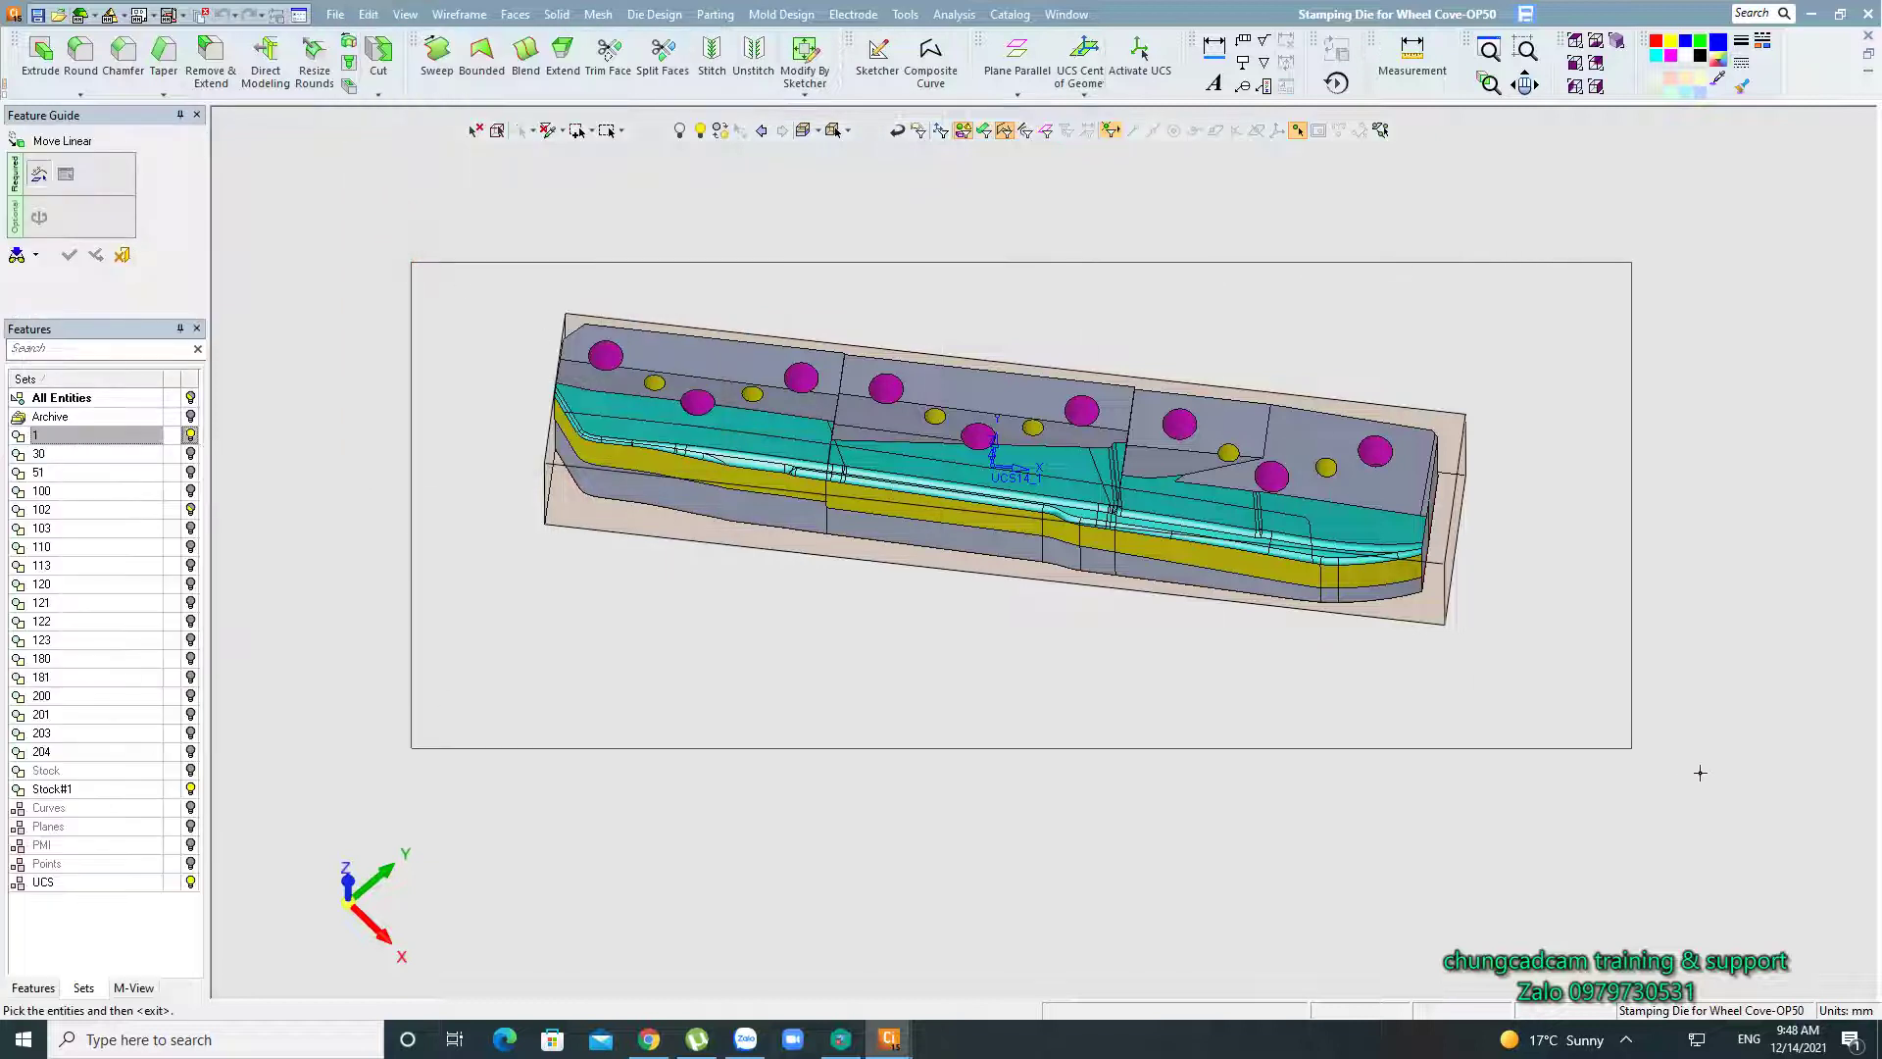
{"action": "mouse_move", "coordinate": [698, 457]}
{"action": "middle_mouse_down"}
{"action": "mouse_move", "coordinate": [777, 412]}
{"action": "mouse_move", "coordinate": [480, 442]}
{"action": "middle_mouse_up"}
{"action": "left_click", "coordinate": [505, 432]}
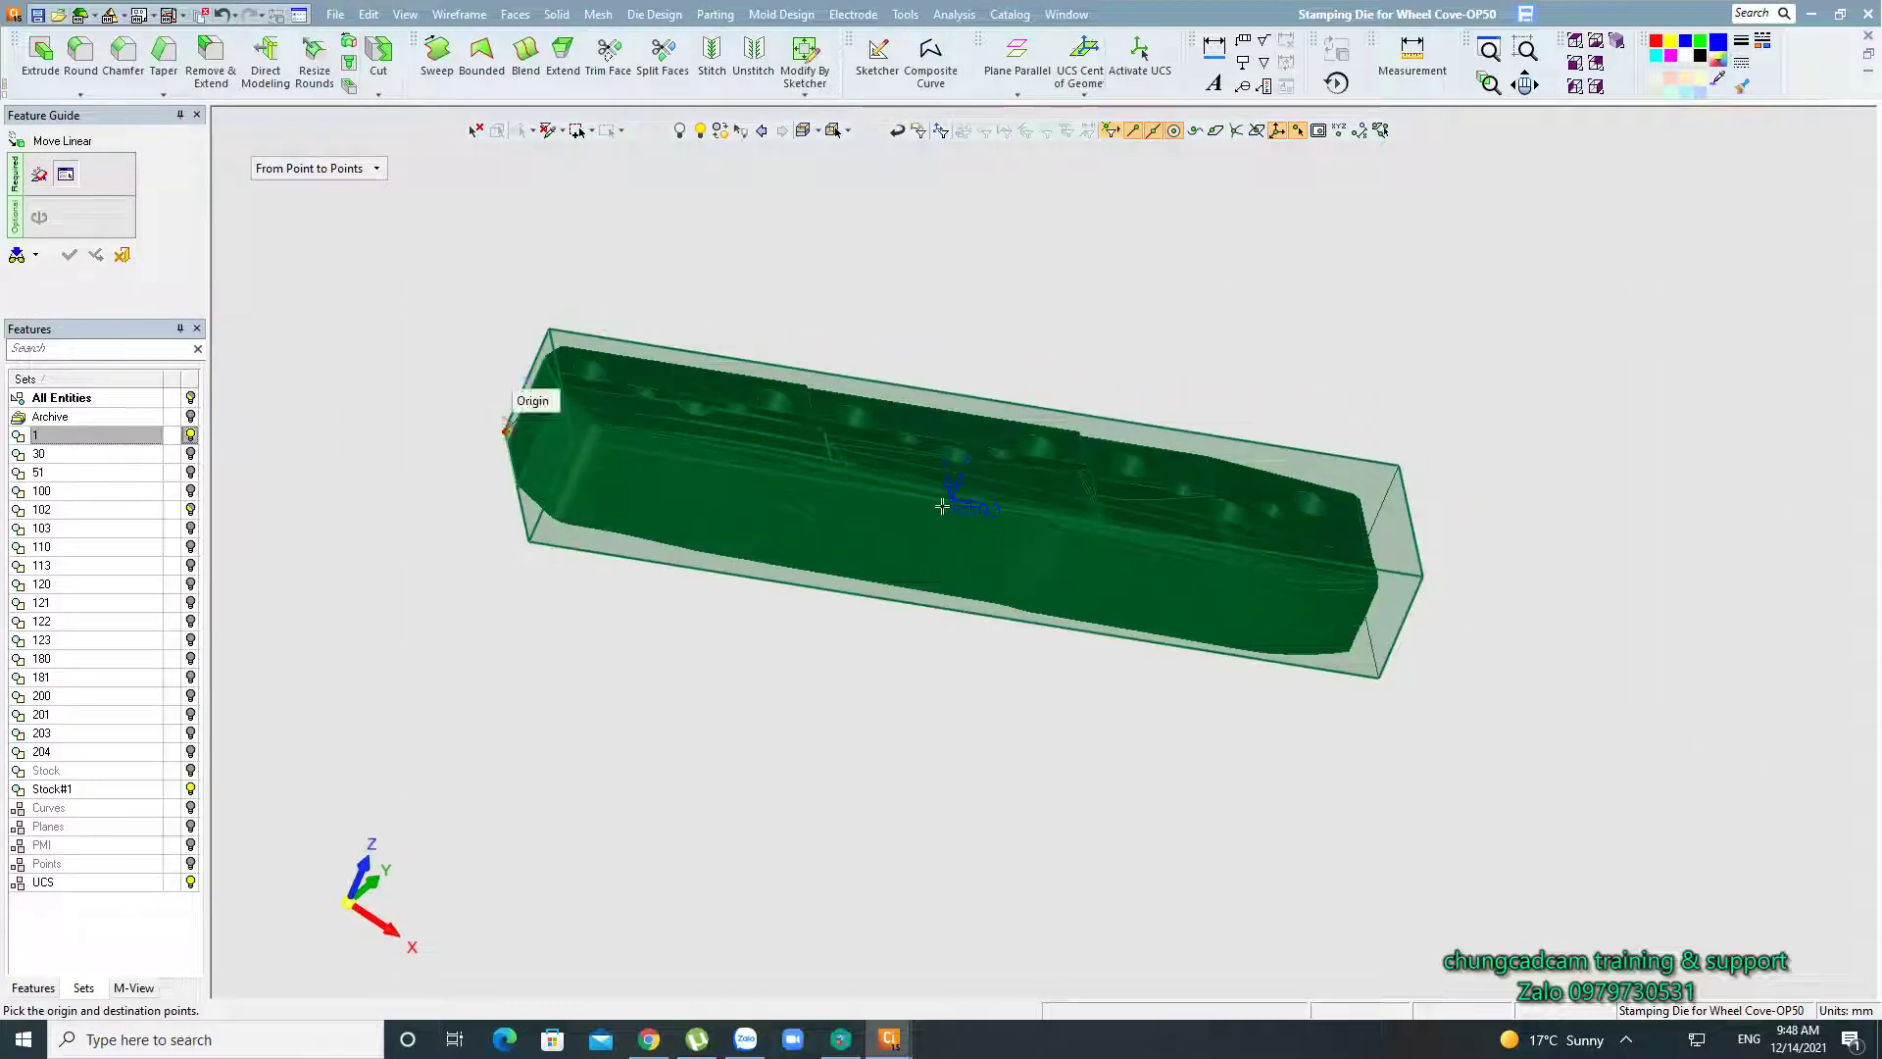
{"action": "left_click", "coordinate": [956, 490]}
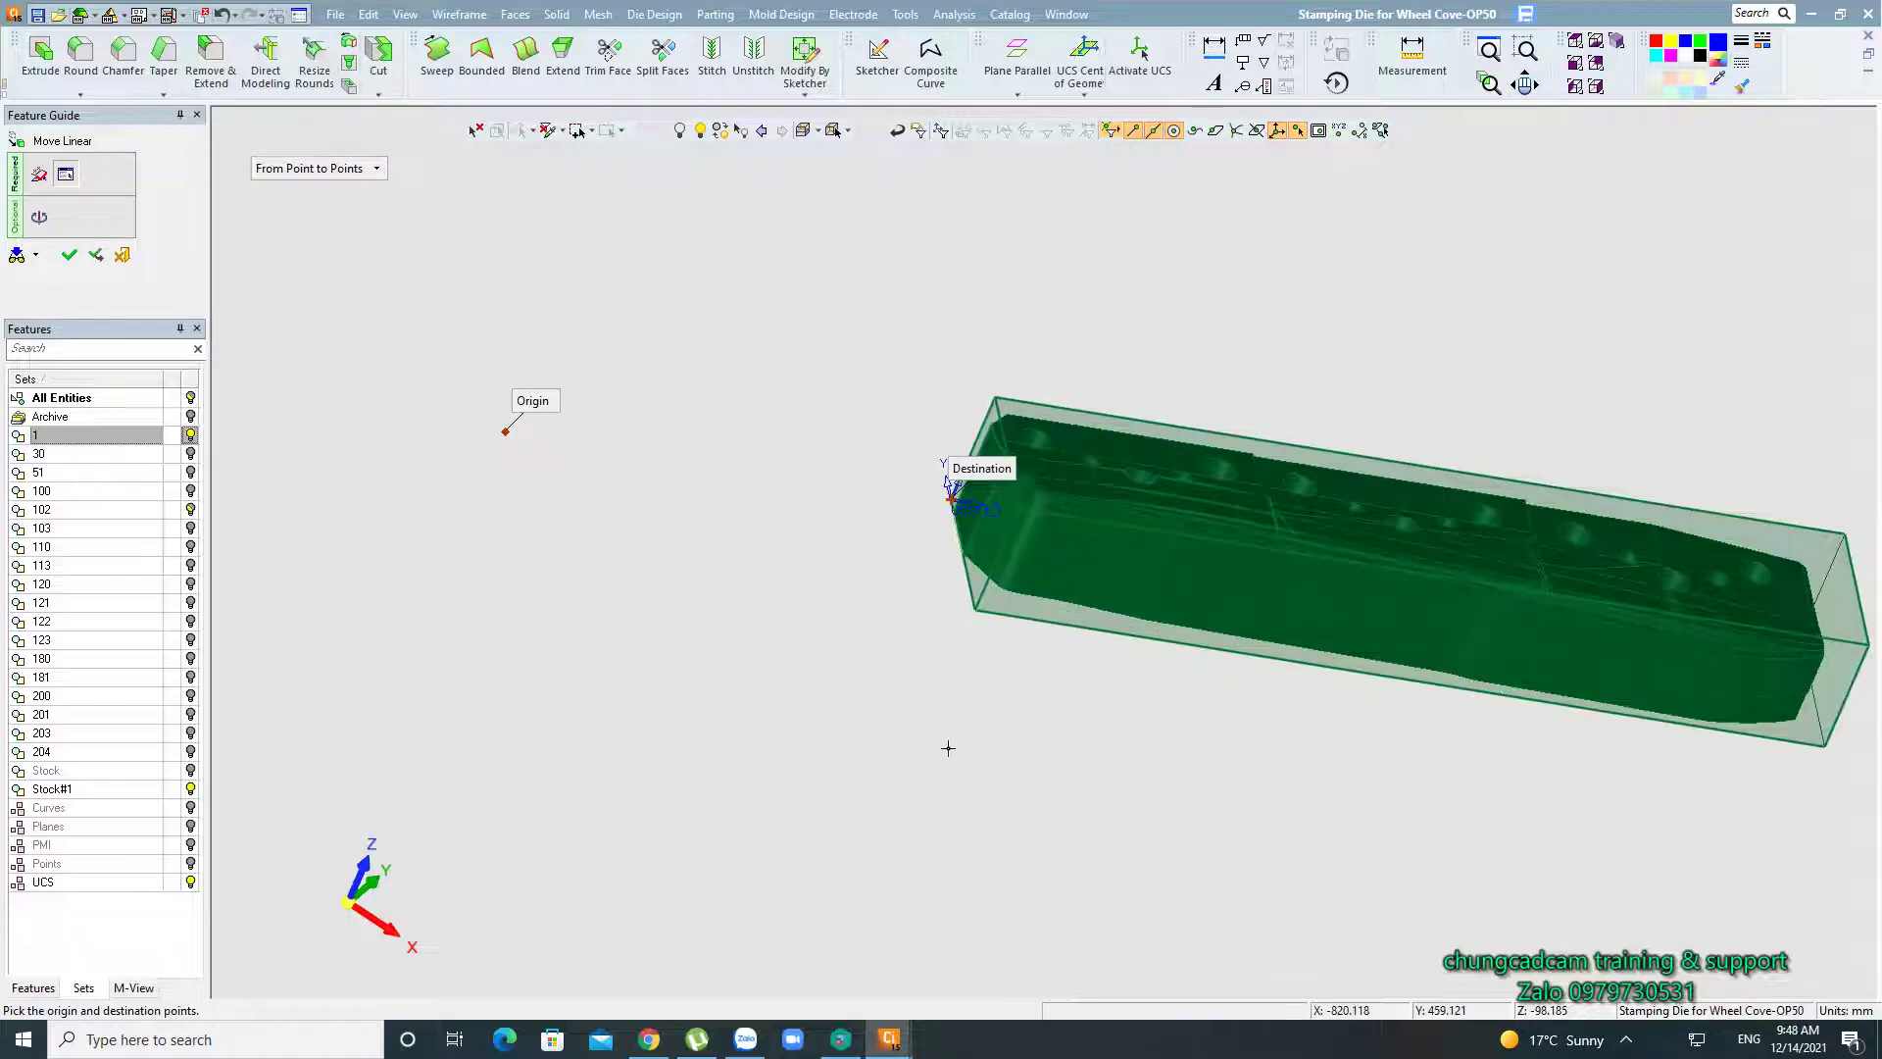
{"action": "middle_click_drag", "start_coordinate": [956, 490], "coordinate": [837, 739]}
{"action": "right_click", "coordinate": [652, 408]}
{"action": "left_click", "coordinate": [765, 549]}
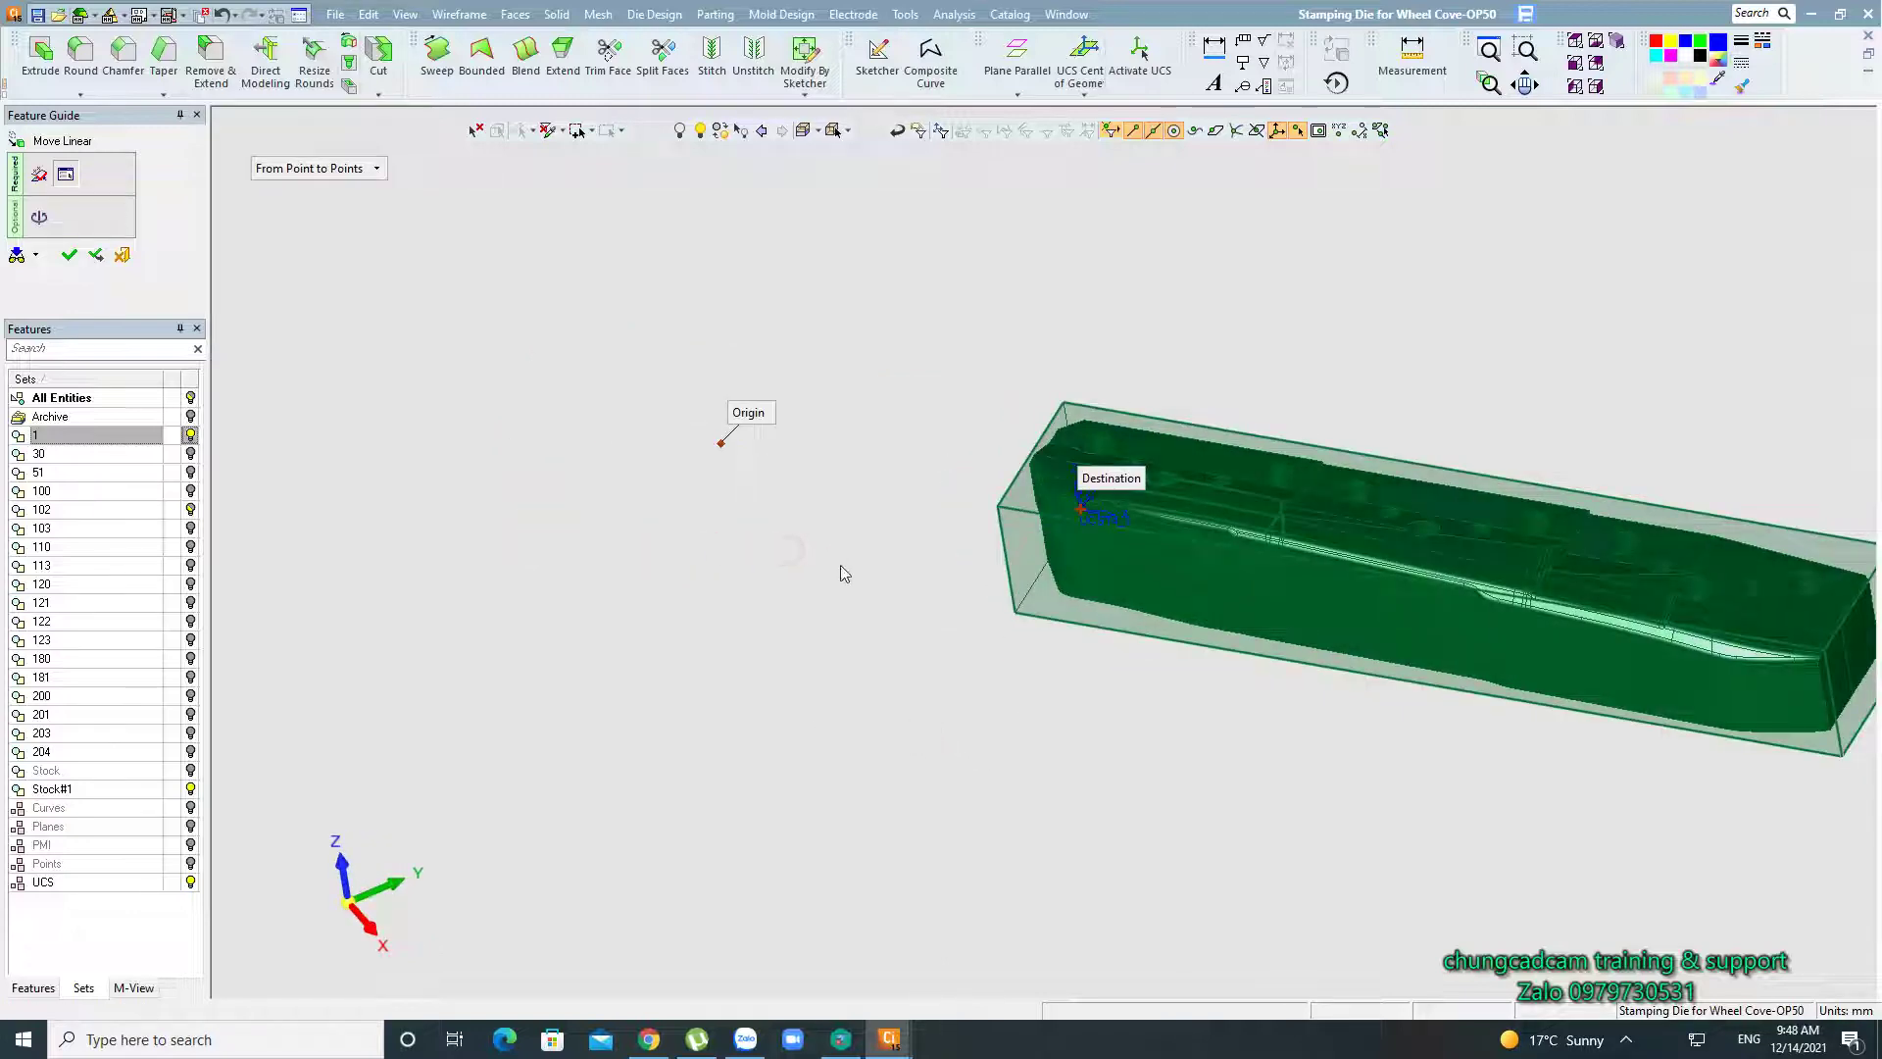
{"action": "mouse_move", "coordinate": [883, 589]}
{"action": "middle_mouse_down"}
{"action": "mouse_move", "coordinate": [1145, 681]}
{"action": "mouse_move", "coordinate": [680, 575]}
{"action": "mouse_move", "coordinate": [1125, 761]}
{"action": "mouse_move", "coordinate": [1167, 659]}
{"action": "mouse_move", "coordinate": [1142, 735]}
{"action": "mouse_move", "coordinate": [970, 680]}
{"action": "mouse_move", "coordinate": [840, 685]}
{"action": "mouse_move", "coordinate": [928, 685]}
{"action": "mouse_move", "coordinate": [841, 684]}
{"action": "mouse_move", "coordinate": [785, 649]}
{"action": "mouse_move", "coordinate": [828, 693]}
{"action": "mouse_move", "coordinate": [819, 743]}
{"action": "mouse_move", "coordinate": [627, 785]}
{"action": "middle_mouse_up"}
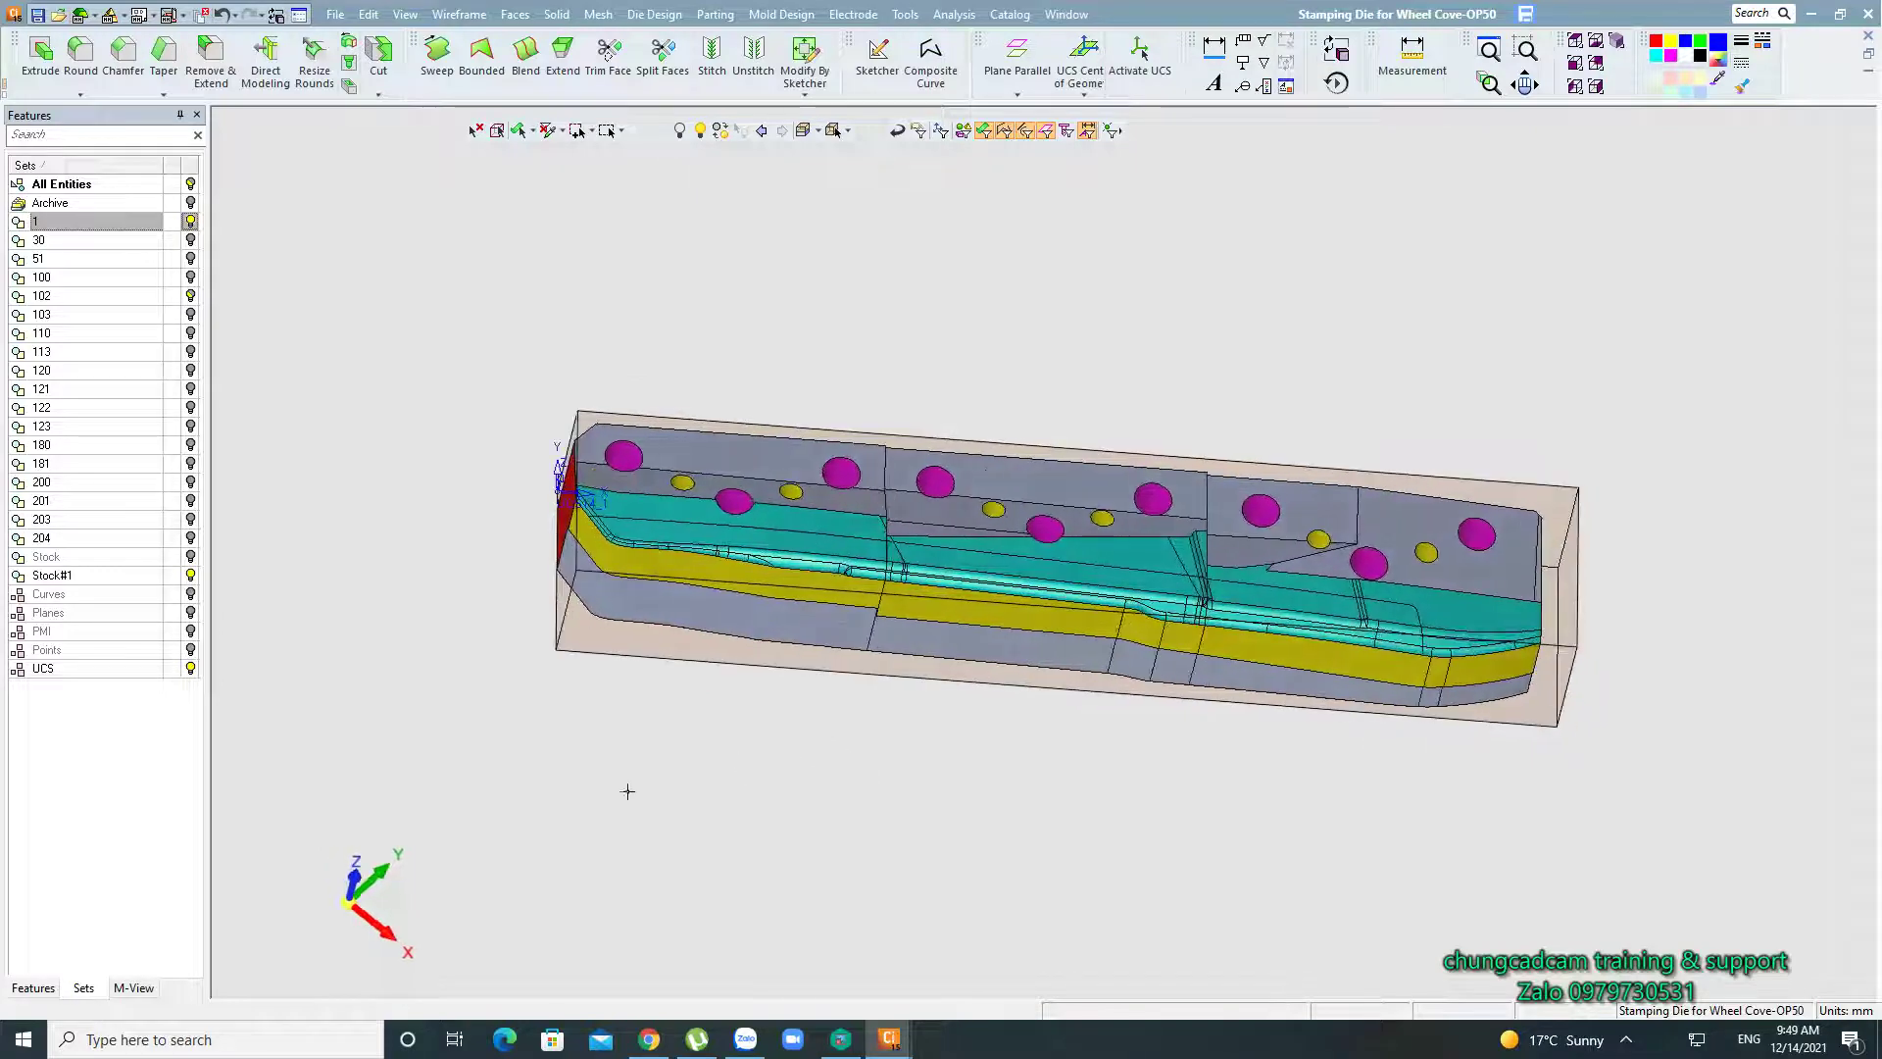
Zoom and orbit to the die's end, then start Activate UCS on the coordinate system there.
{"action": "scroll", "coordinate": [827, 773], "scroll_direction": "down", "scroll_amount": 2}
{"action": "scroll", "coordinate": [921, 813], "scroll_direction": "down", "scroll_amount": 3}
{"action": "mouse_move", "coordinate": [922, 813]}
{"action": "middle_mouse_down"}
{"action": "mouse_move", "coordinate": [862, 761]}
{"action": "mouse_move", "coordinate": [862, 781]}
{"action": "middle_mouse_up"}
{"action": "scroll", "coordinate": [731, 588], "scroll_direction": "up", "scroll_amount": 3}
{"action": "mouse_move", "coordinate": [732, 588]}
{"action": "middle_mouse_down"}
{"action": "mouse_move", "coordinate": [736, 635]}
{"action": "mouse_move", "coordinate": [769, 578]}
{"action": "middle_mouse_up"}
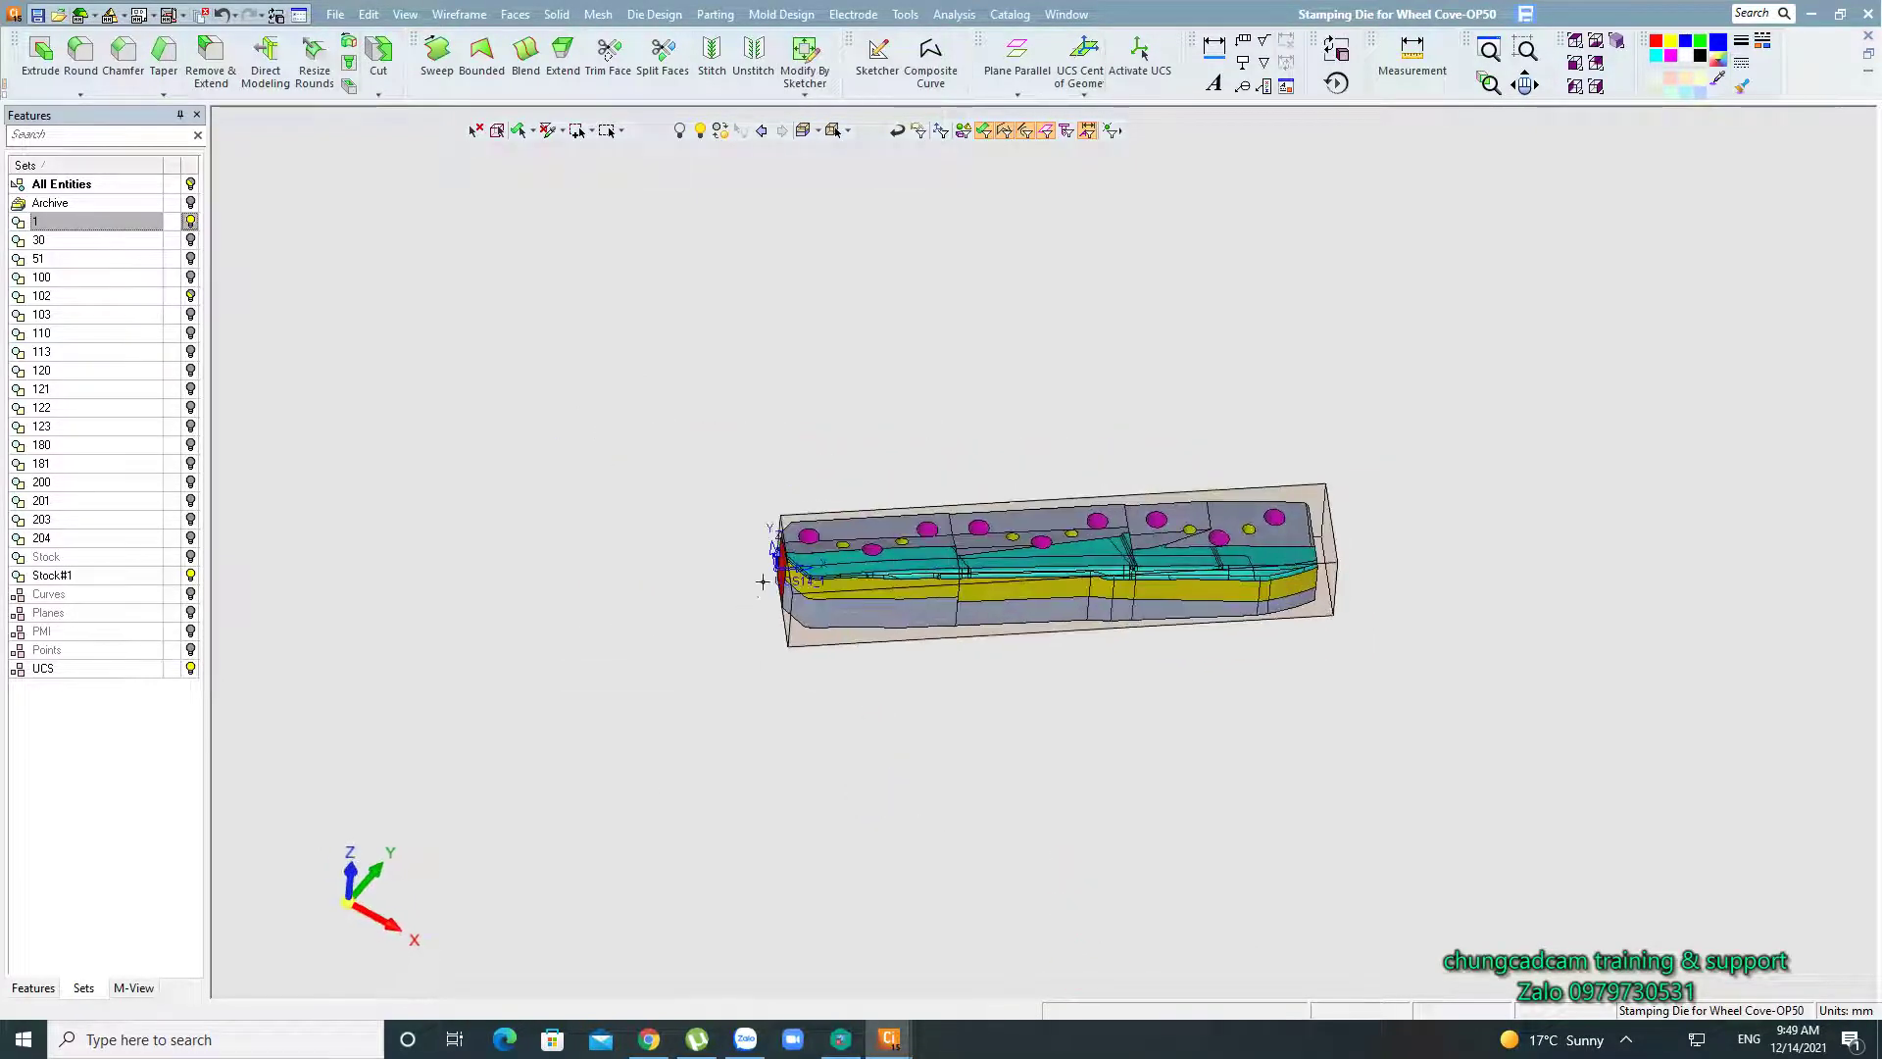
{"action": "right_click", "coordinate": [774, 564]}
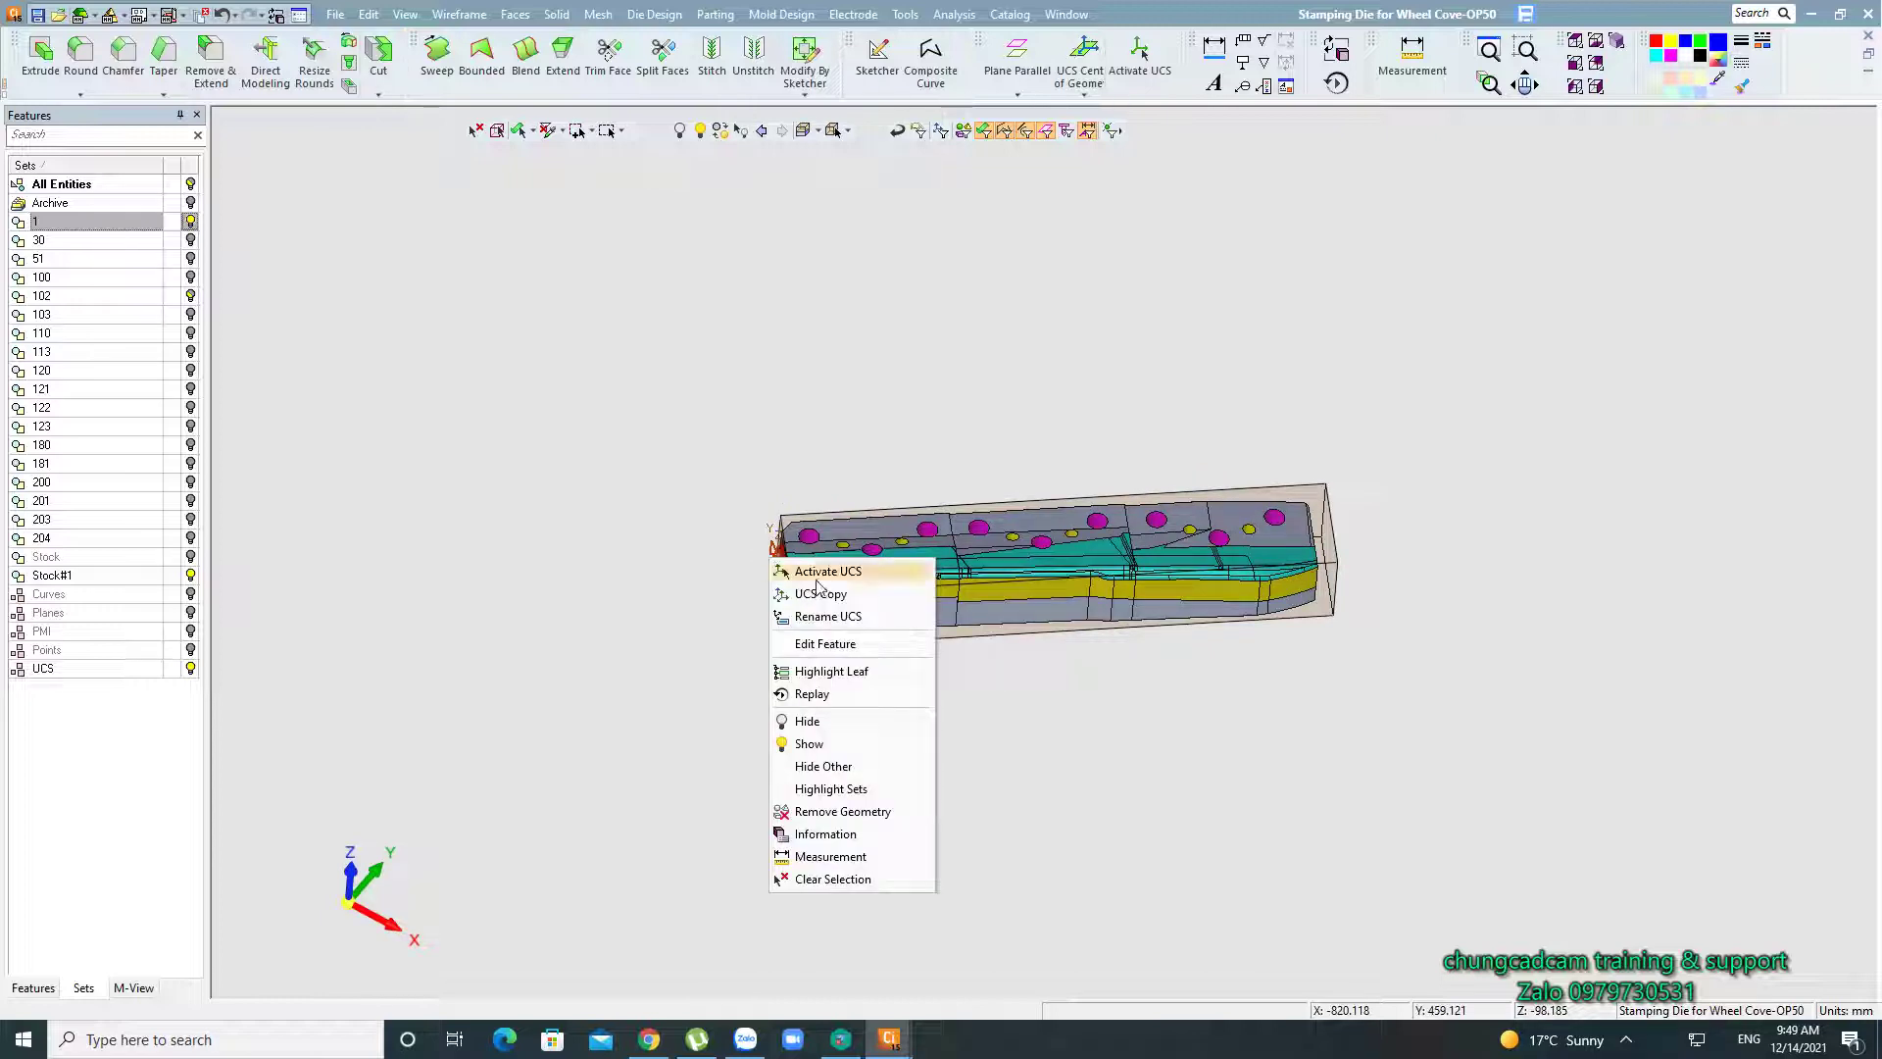
{"action": "left_click", "coordinate": [814, 569]}
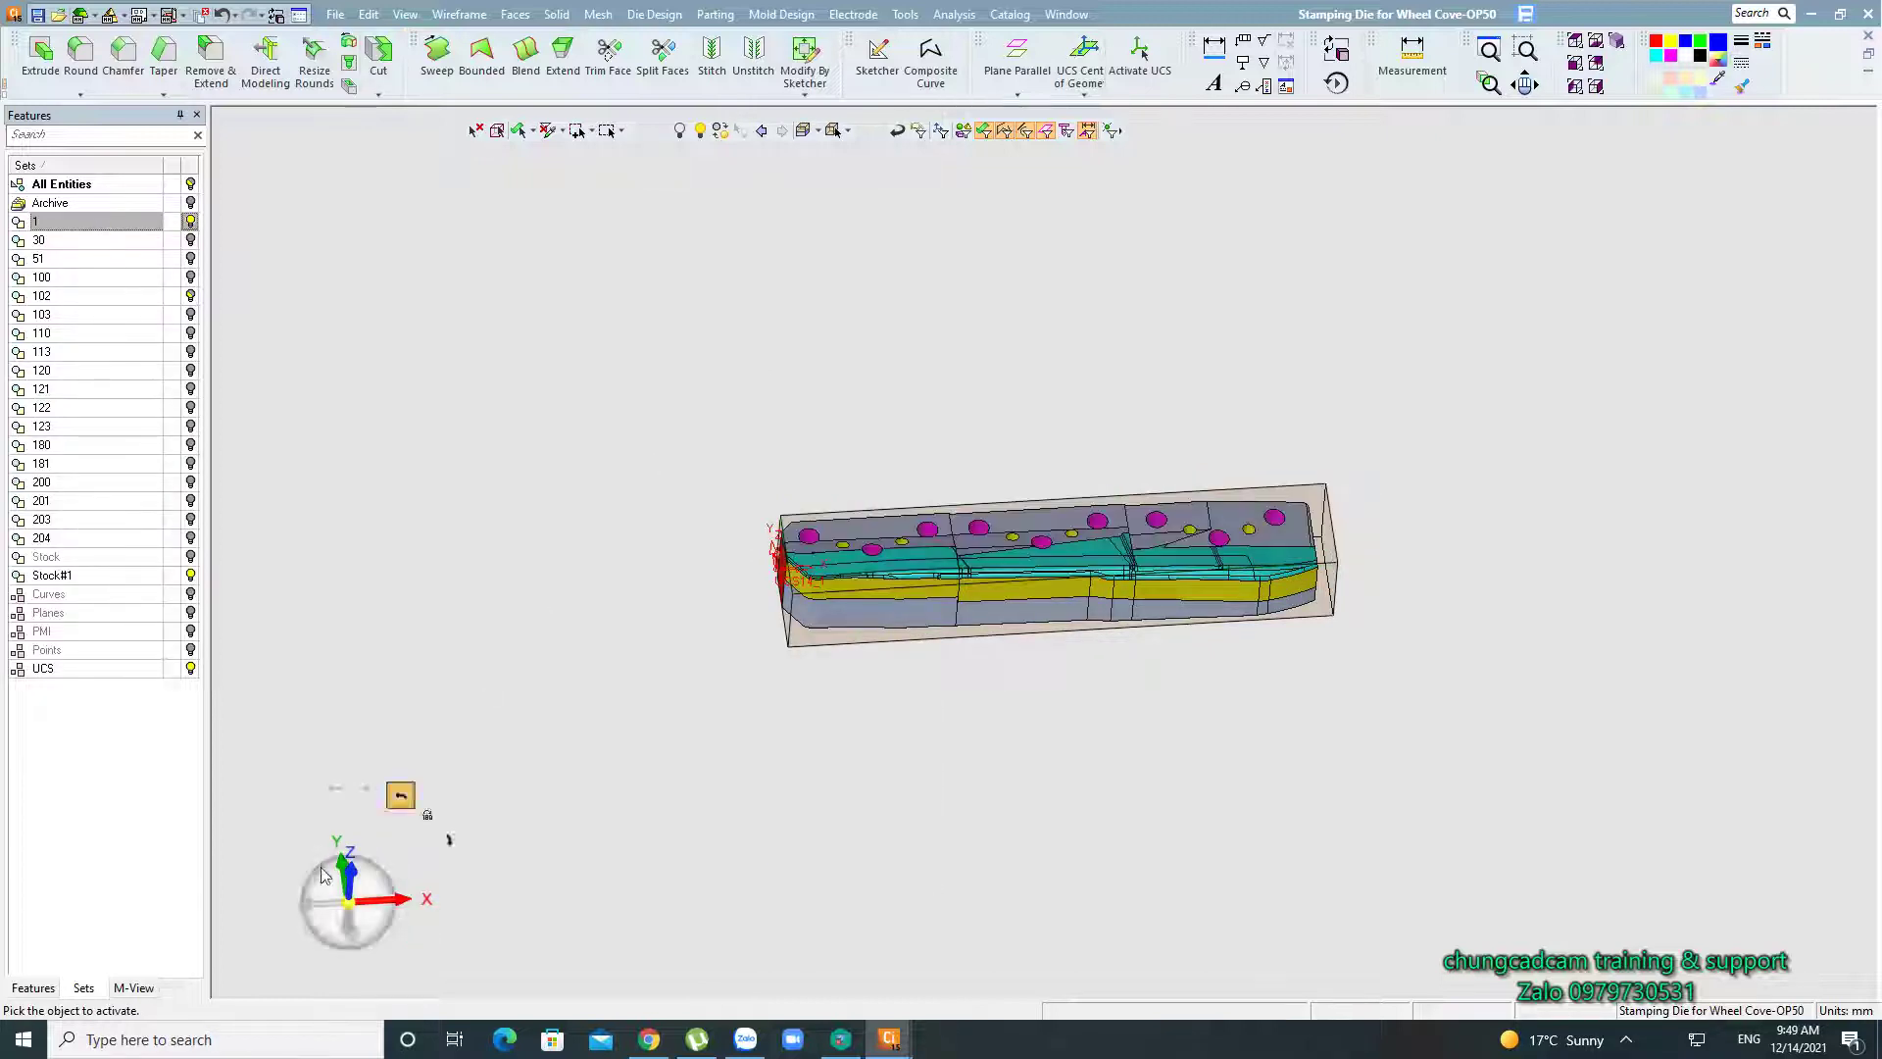
Activate the UCS at the die's left end, then orbit, zoom and pan to review the die.
{"action": "left_click", "coordinate": [777, 539]}
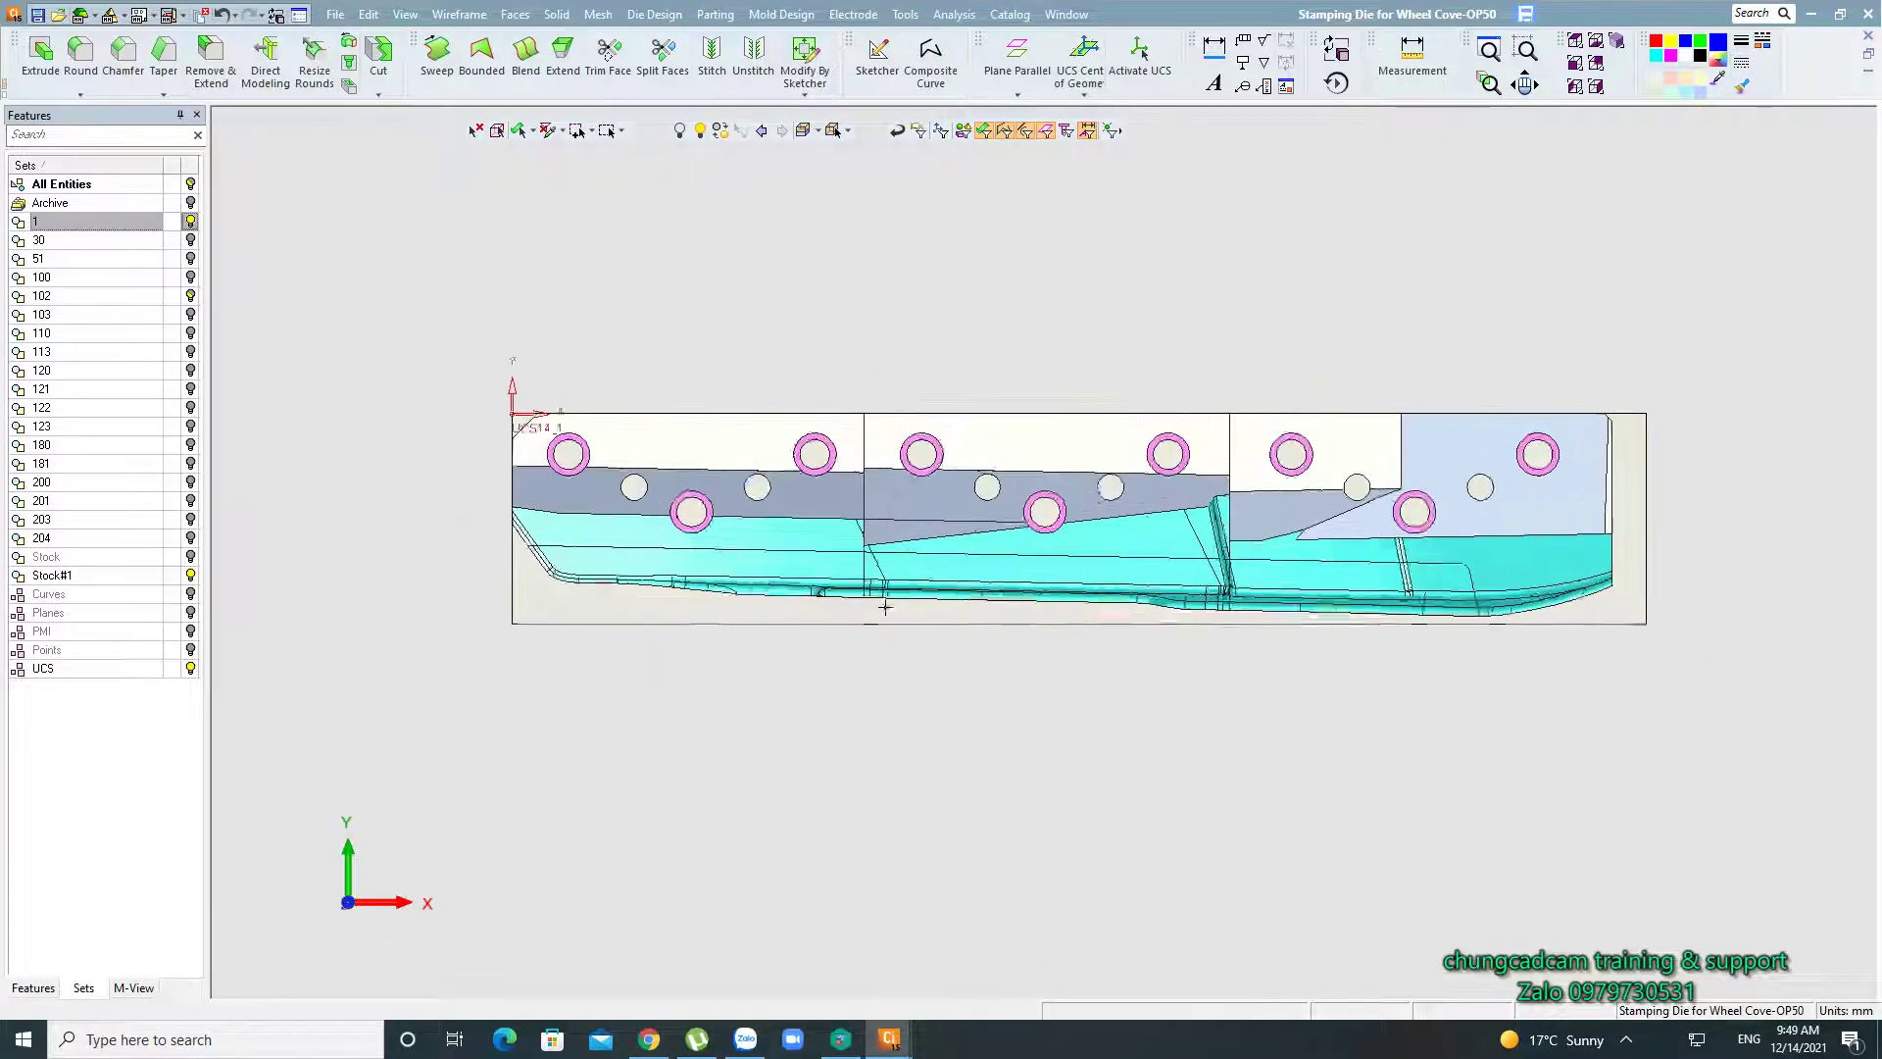
{"action": "mouse_move", "coordinate": [882, 609]}
{"action": "middle_mouse_down"}
{"action": "mouse_move", "coordinate": [839, 422]}
{"action": "mouse_move", "coordinate": [776, 573]}
{"action": "mouse_move", "coordinate": [941, 454]}
{"action": "mouse_move", "coordinate": [1042, 412]}
{"action": "mouse_move", "coordinate": [882, 575]}
{"action": "mouse_move", "coordinate": [791, 624]}
{"action": "mouse_move", "coordinate": [883, 484]}
{"action": "middle_mouse_up"}
{"action": "scroll", "coordinate": [1315, 790], "scroll_direction": "down", "scroll_amount": 3}
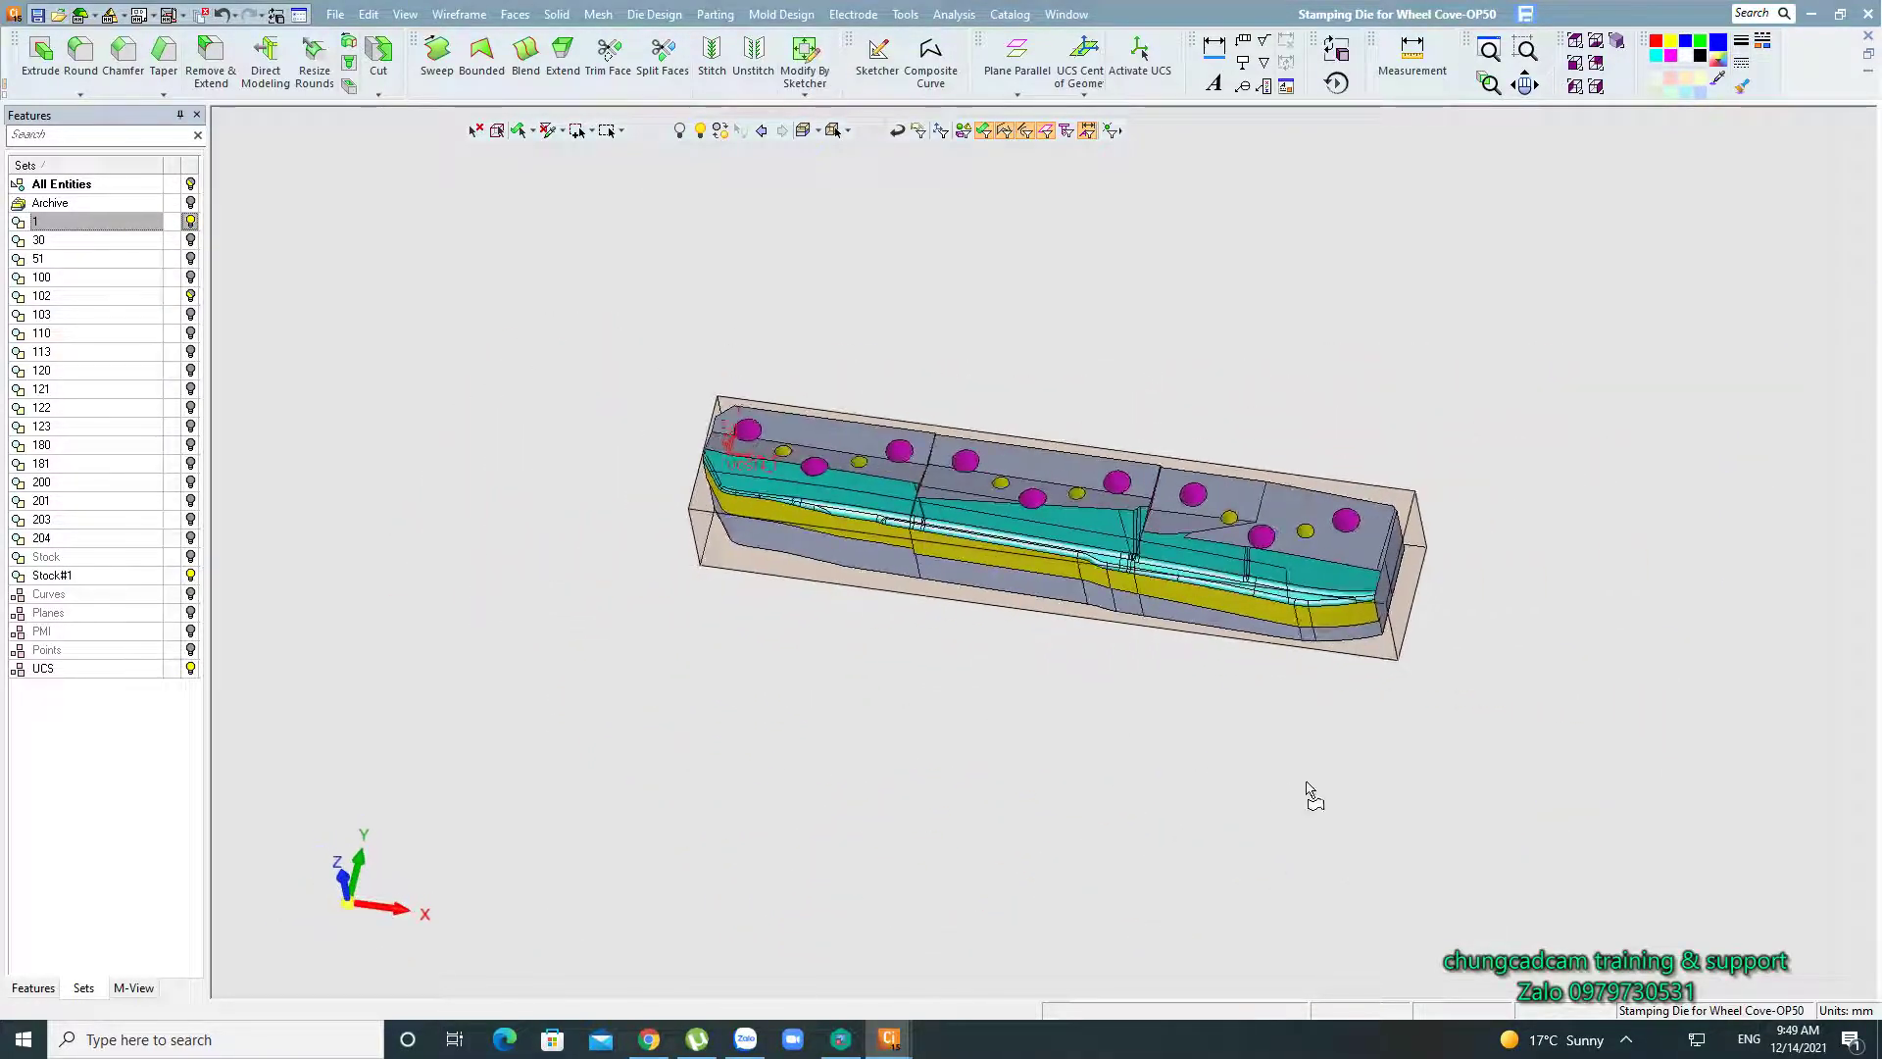
{"action": "scroll", "coordinate": [1079, 794], "scroll_direction": "down", "scroll_amount": 1}
{"action": "middle_click_drag", "start_coordinate": [1079, 793], "coordinate": [1033, 743], "text": "ctrl"}
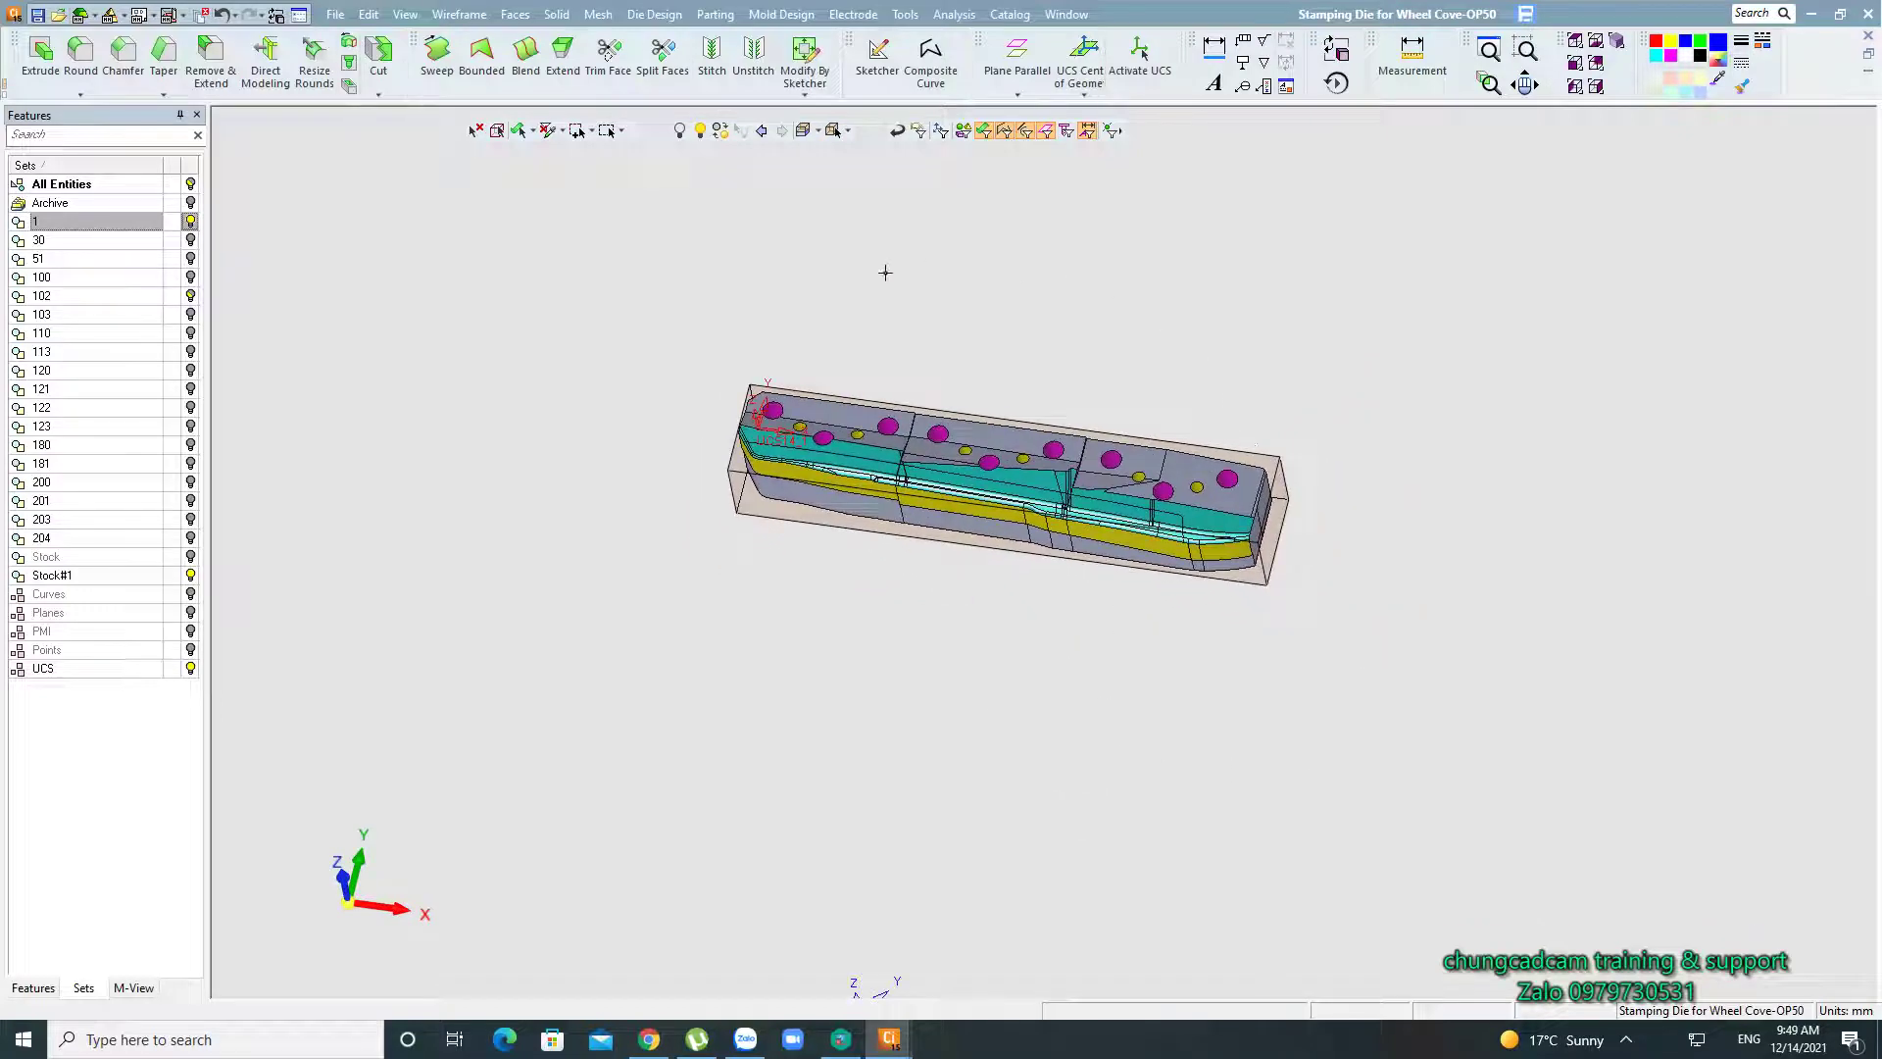
{"action": "scroll", "coordinate": [1079, 323], "scroll_direction": "up", "scroll_amount": 2}
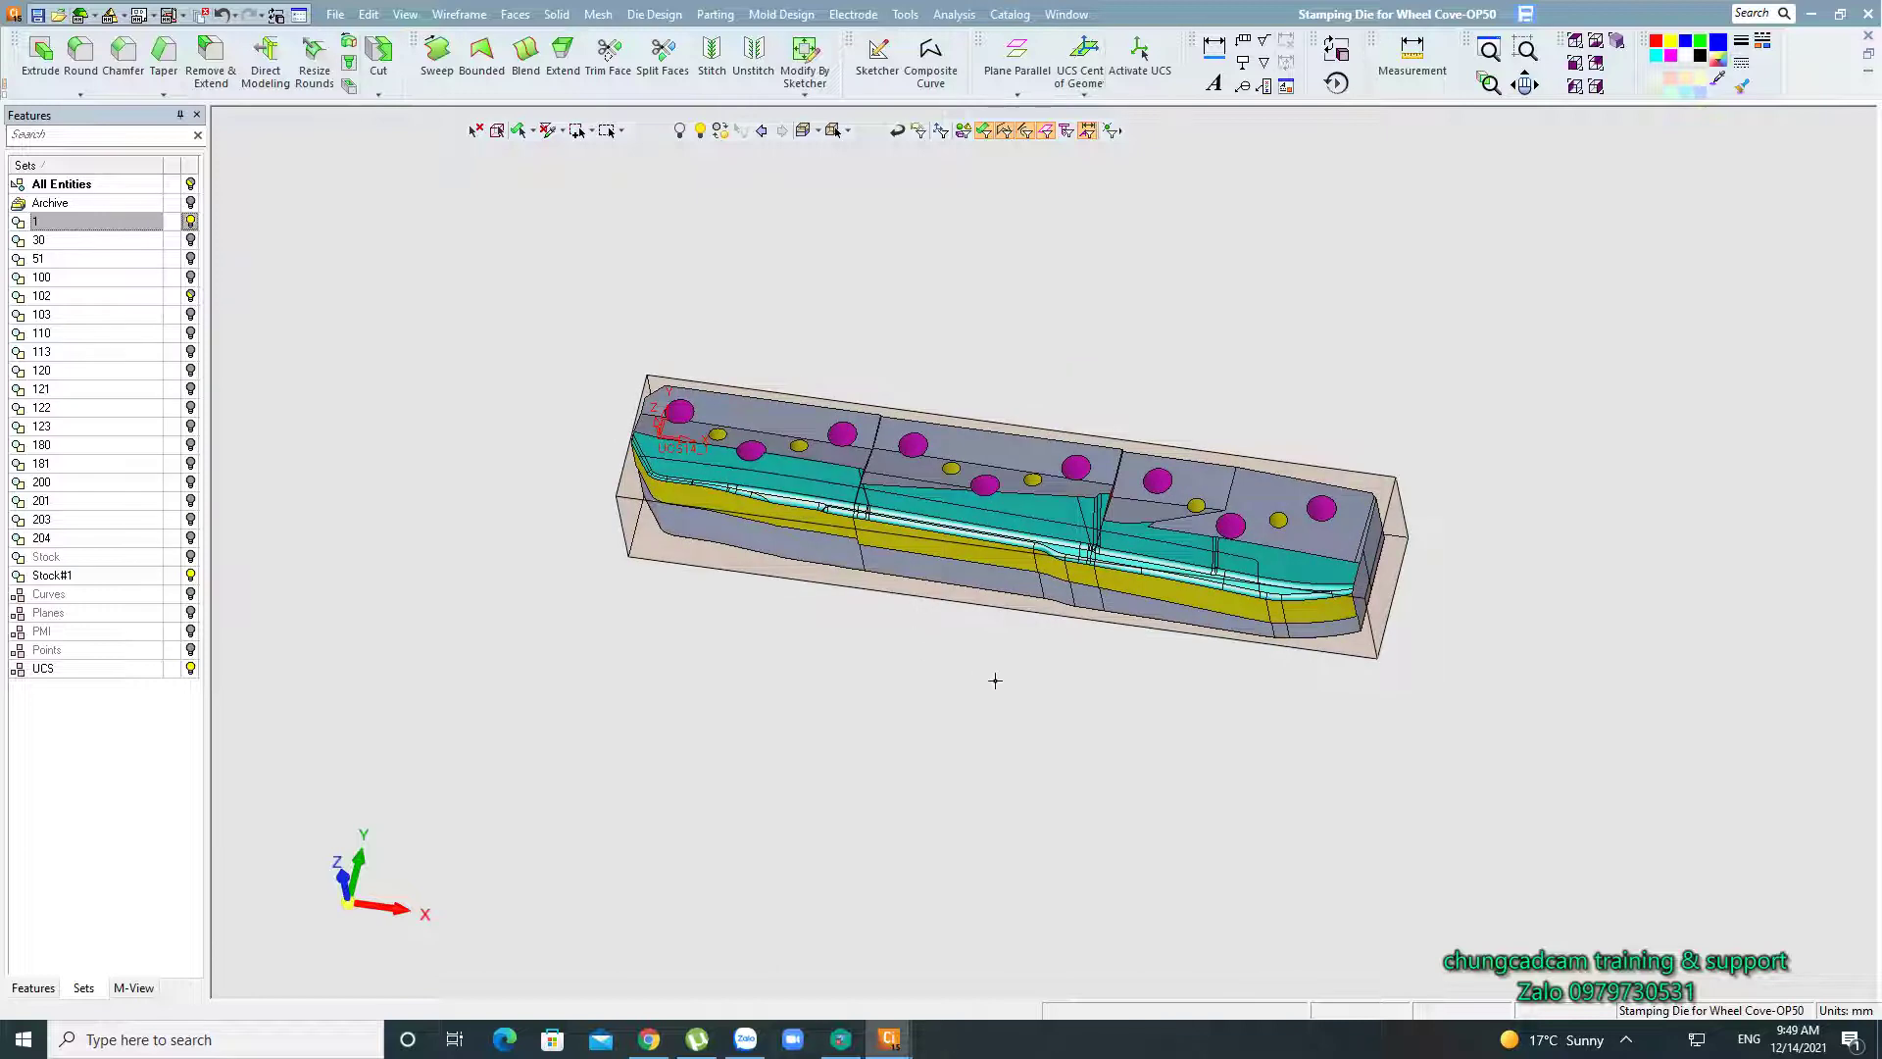
{"action": "mouse_move", "coordinate": [995, 681]}
{"action": "middle_mouse_down"}
{"action": "mouse_move", "coordinate": [933, 978]}
{"action": "mouse_move", "coordinate": [1189, 503]}
{"action": "mouse_move", "coordinate": [1063, 601]}
{"action": "mouse_move", "coordinate": [861, 932]}
{"action": "mouse_move", "coordinate": [1048, 724]}
{"action": "mouse_move", "coordinate": [1000, 656]}
{"action": "mouse_move", "coordinate": [970, 680]}
{"action": "mouse_move", "coordinate": [939, 613]}
{"action": "middle_mouse_up"}
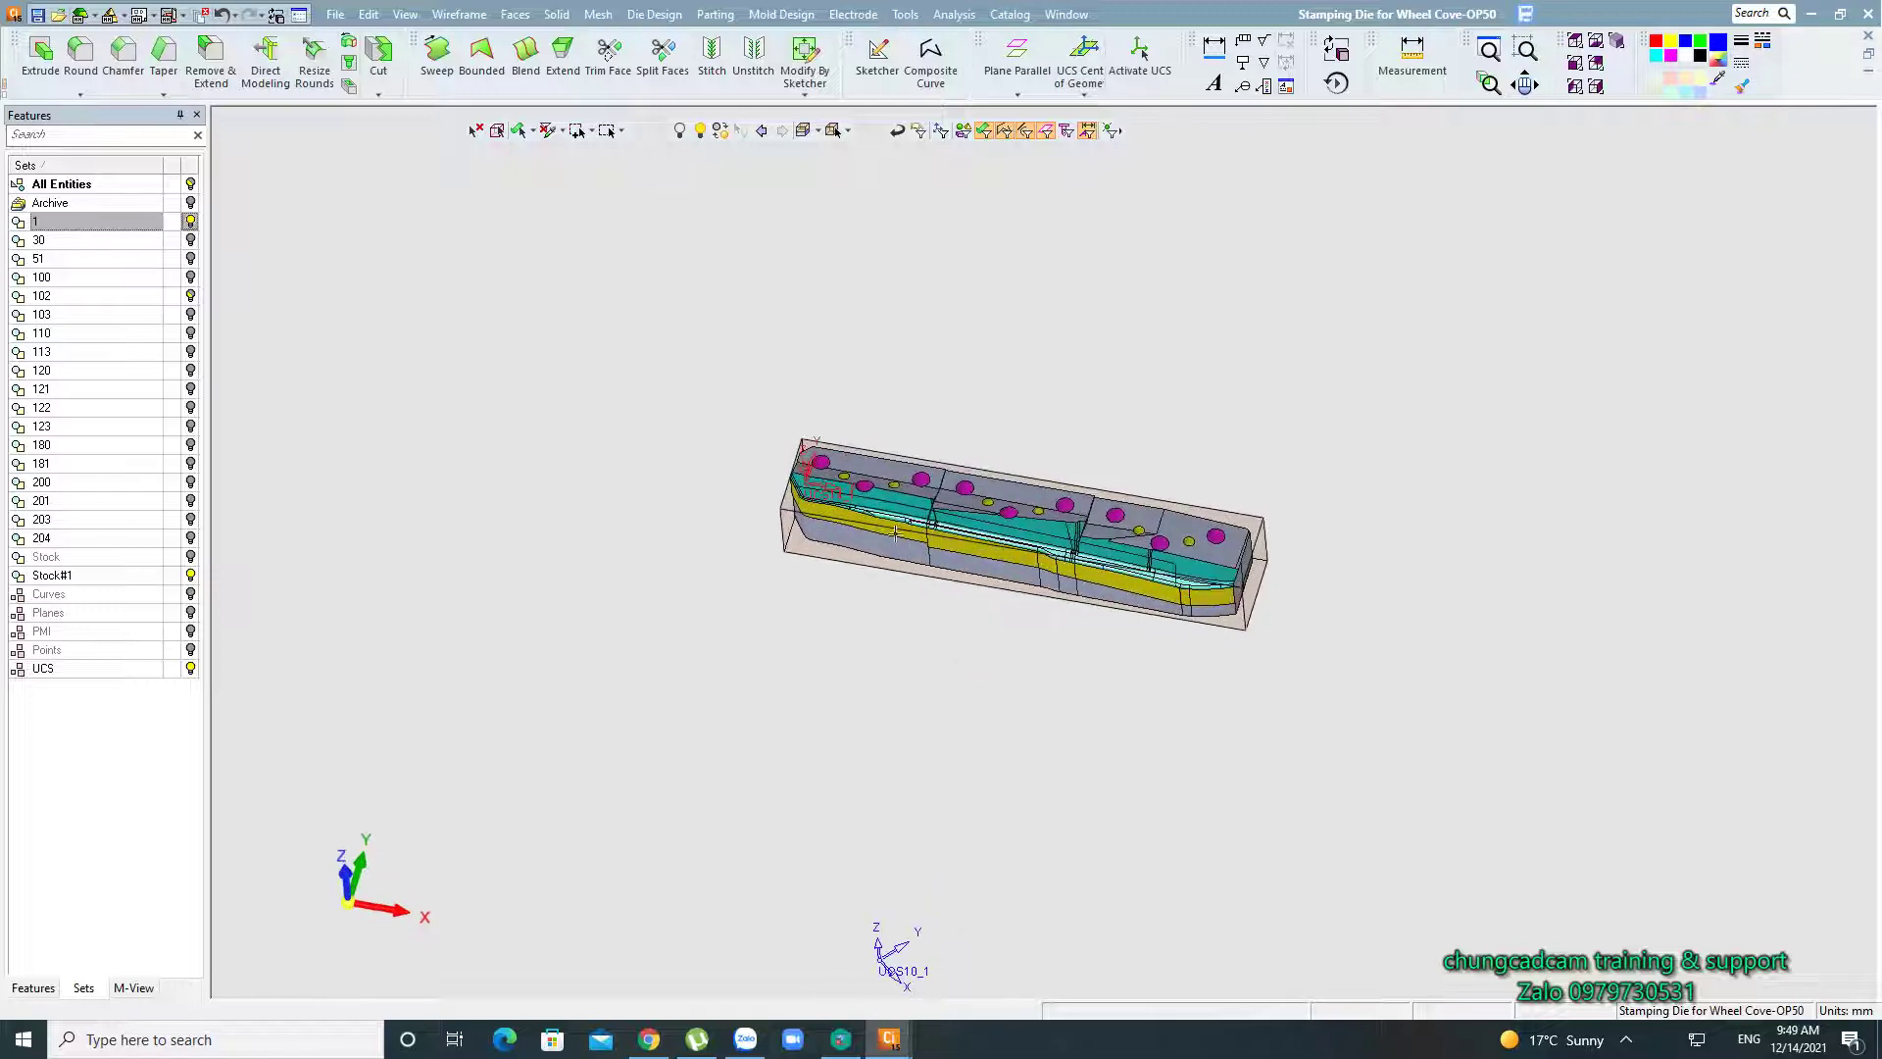
{"action": "mouse_move", "coordinate": [978, 723]}
{"action": "middle_mouse_down"}
{"action": "mouse_move", "coordinate": [853, 588]}
{"action": "mouse_move", "coordinate": [1023, 520]}
{"action": "mouse_move", "coordinate": [882, 597]}
{"action": "mouse_move", "coordinate": [1017, 663]}
{"action": "mouse_move", "coordinate": [896, 636]}
{"action": "mouse_move", "coordinate": [1118, 443]}
{"action": "mouse_move", "coordinate": [941, 549]}
{"action": "middle_mouse_up"}
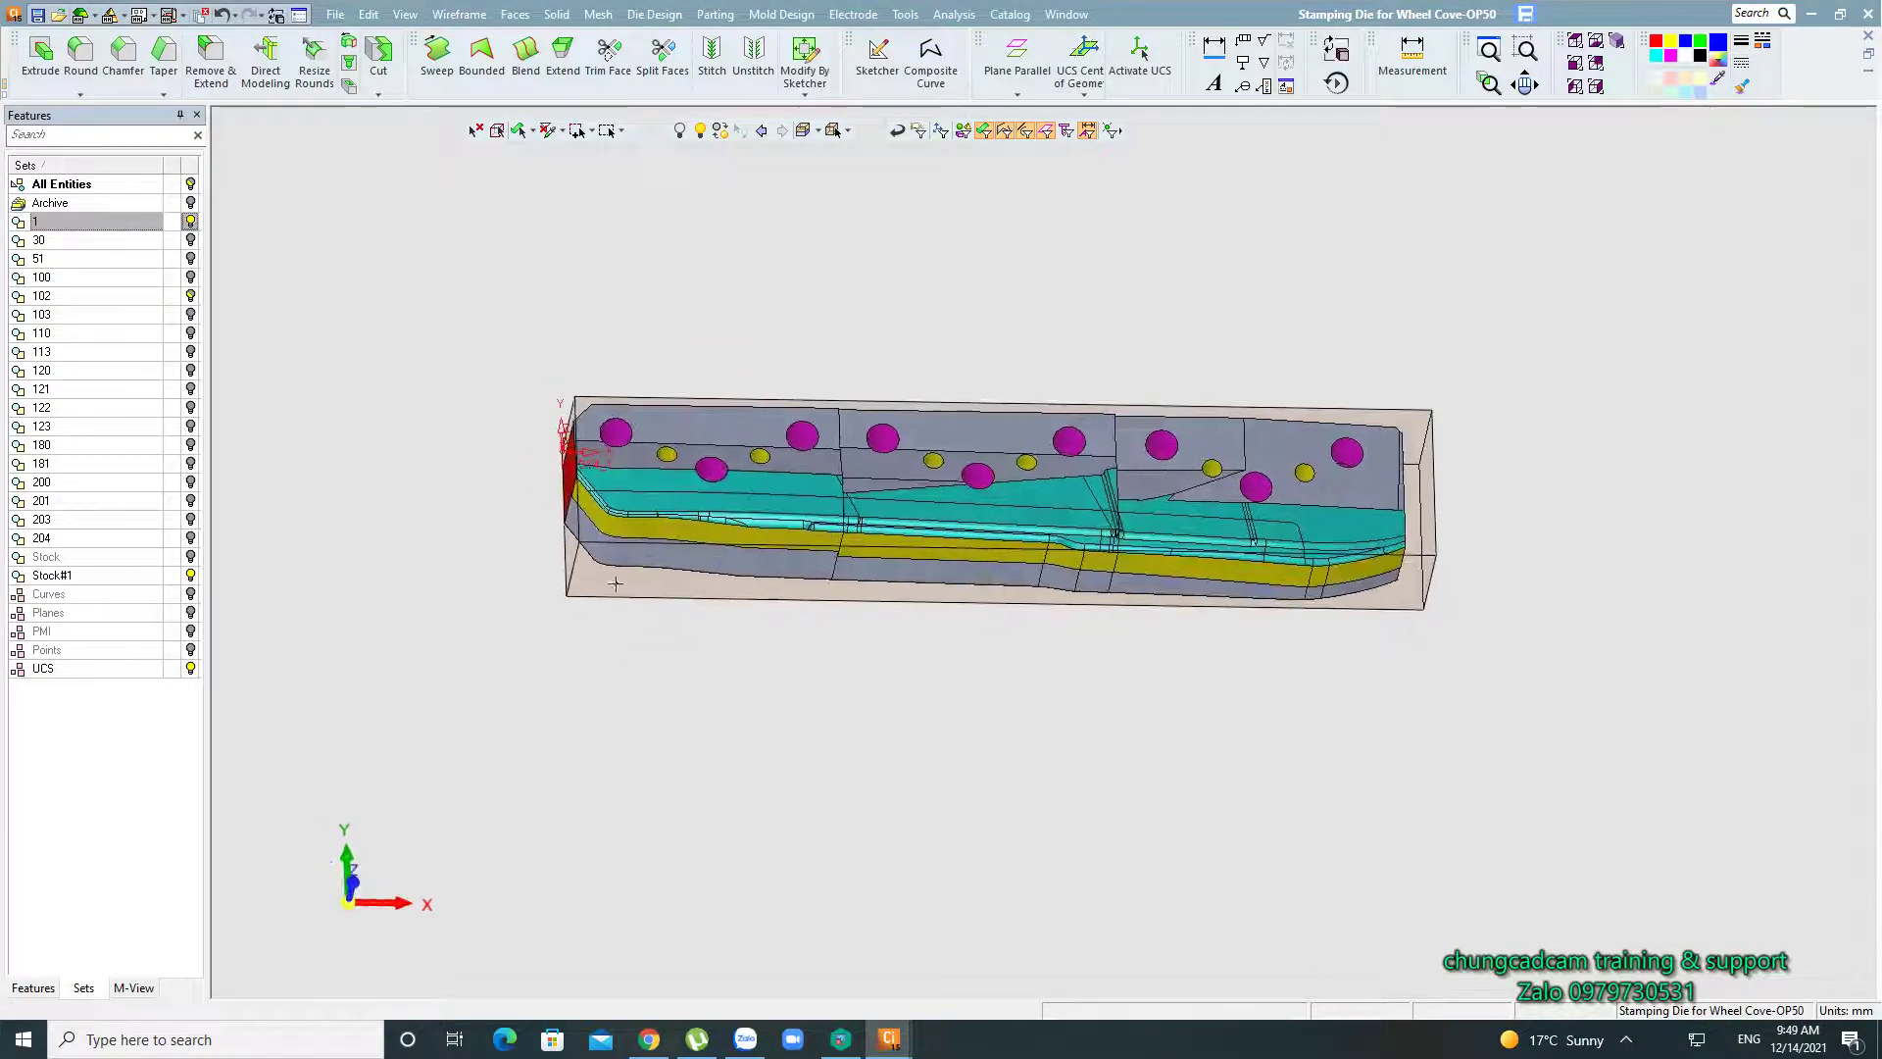
Make the Stock#1 set current and orbit the die to view its long side.
{"action": "left_click", "coordinate": [191, 578]}
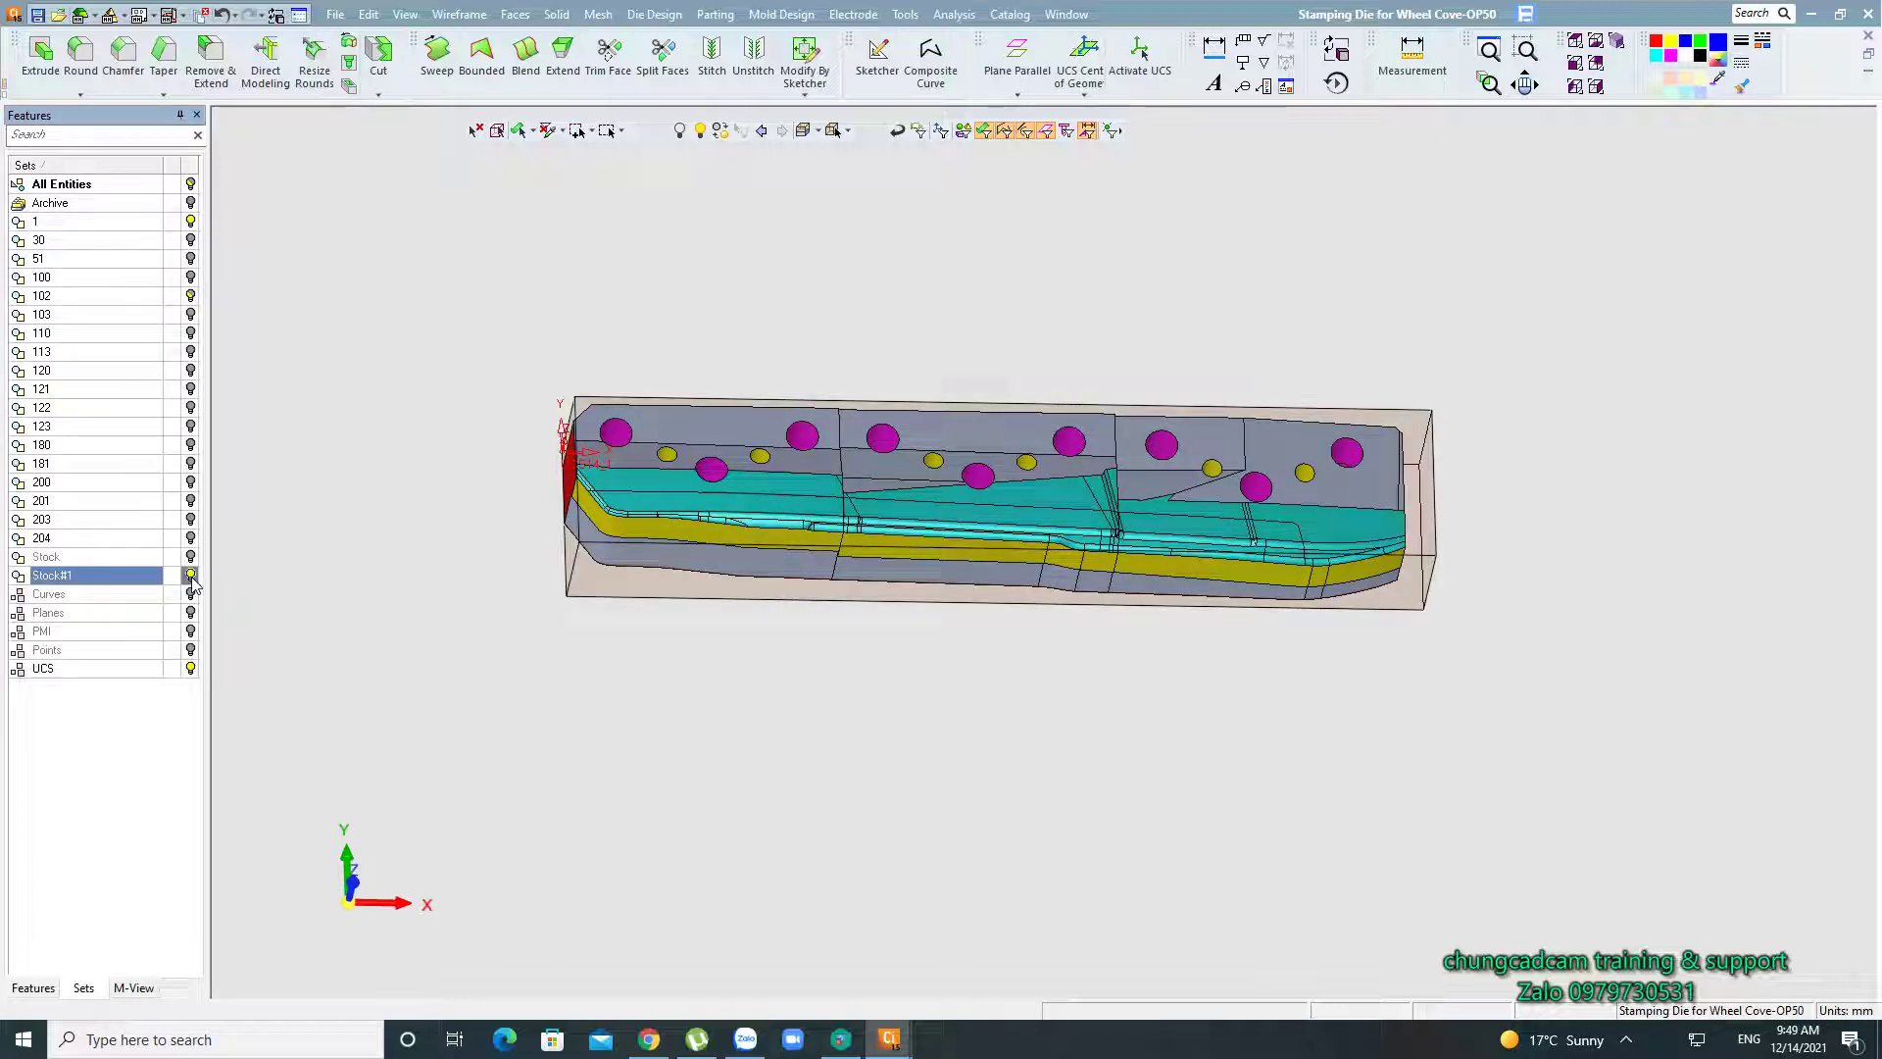
{"action": "mouse_move", "coordinate": [929, 651]}
{"action": "middle_mouse_down"}
{"action": "mouse_move", "coordinate": [777, 526]}
{"action": "mouse_move", "coordinate": [770, 546]}
{"action": "mouse_move", "coordinate": [875, 601]}
{"action": "mouse_move", "coordinate": [585, 467]}
{"action": "middle_mouse_up"}
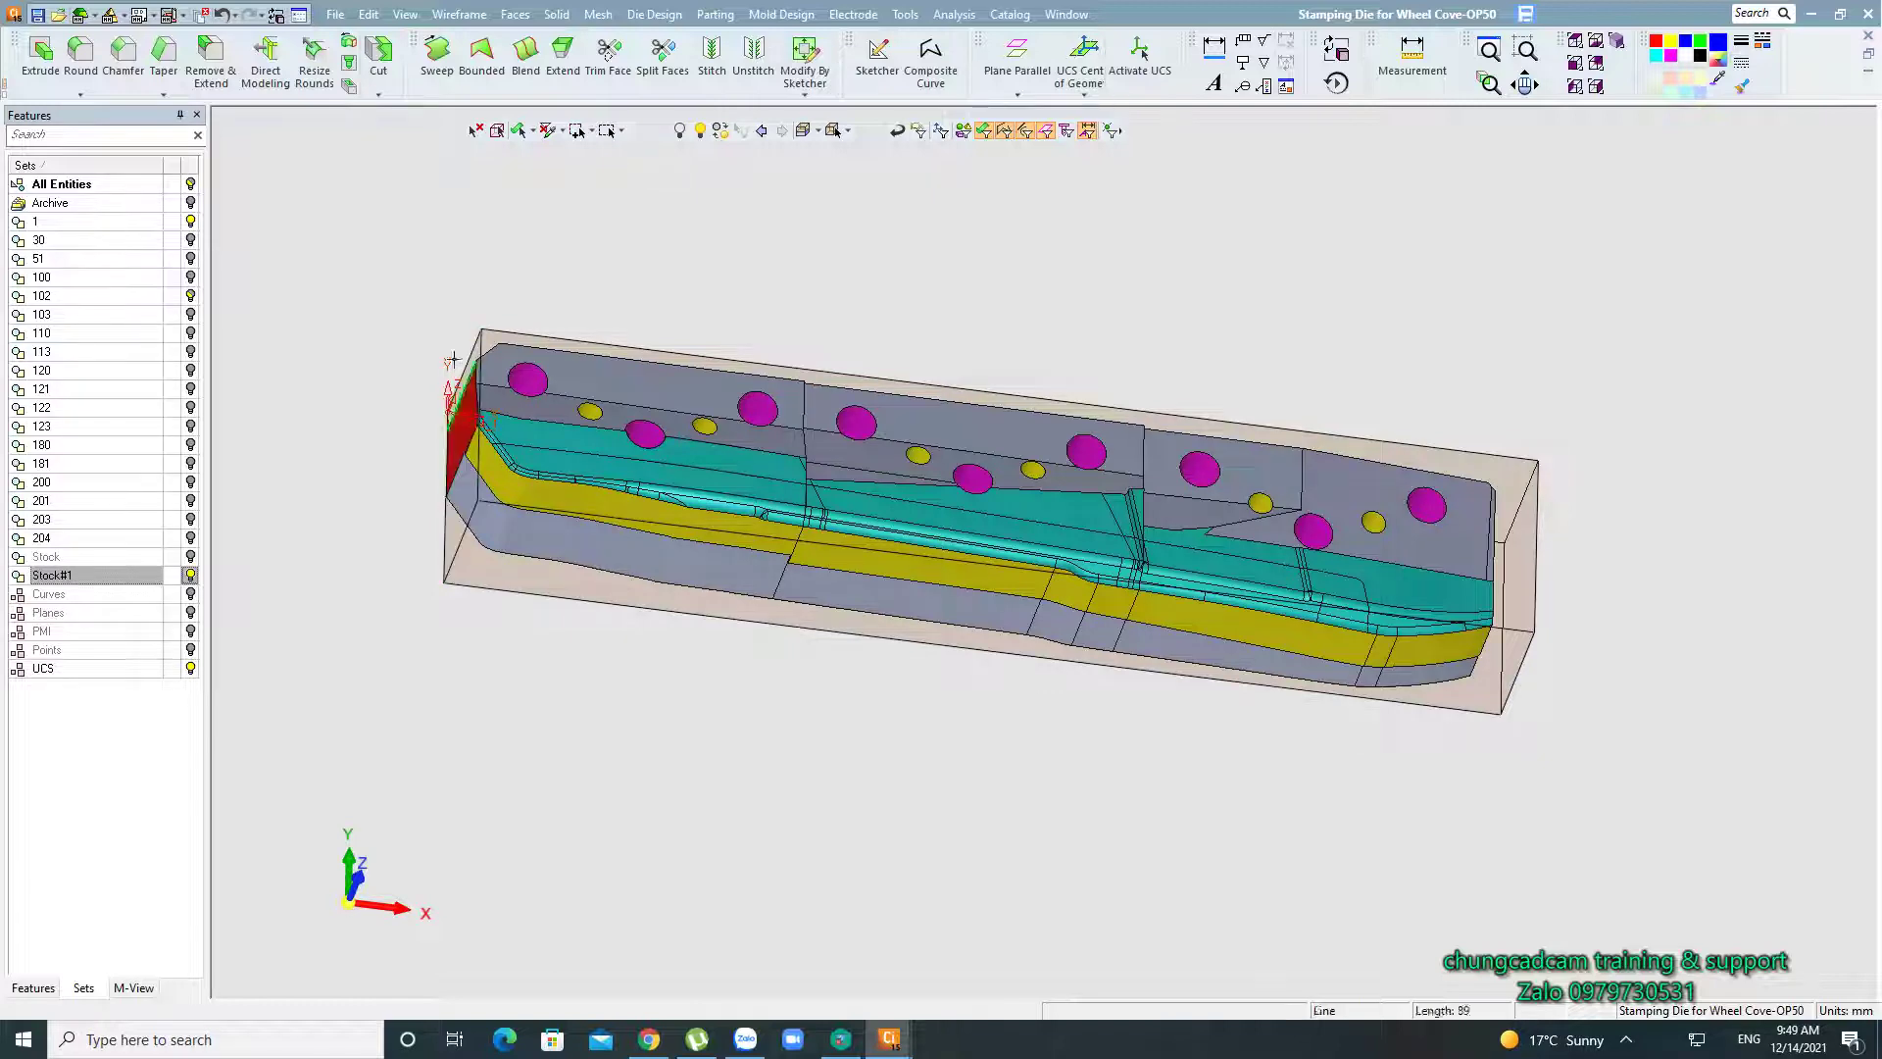
{"action": "middle_click_drag", "start_coordinate": [889, 336], "coordinate": [840, 344]}
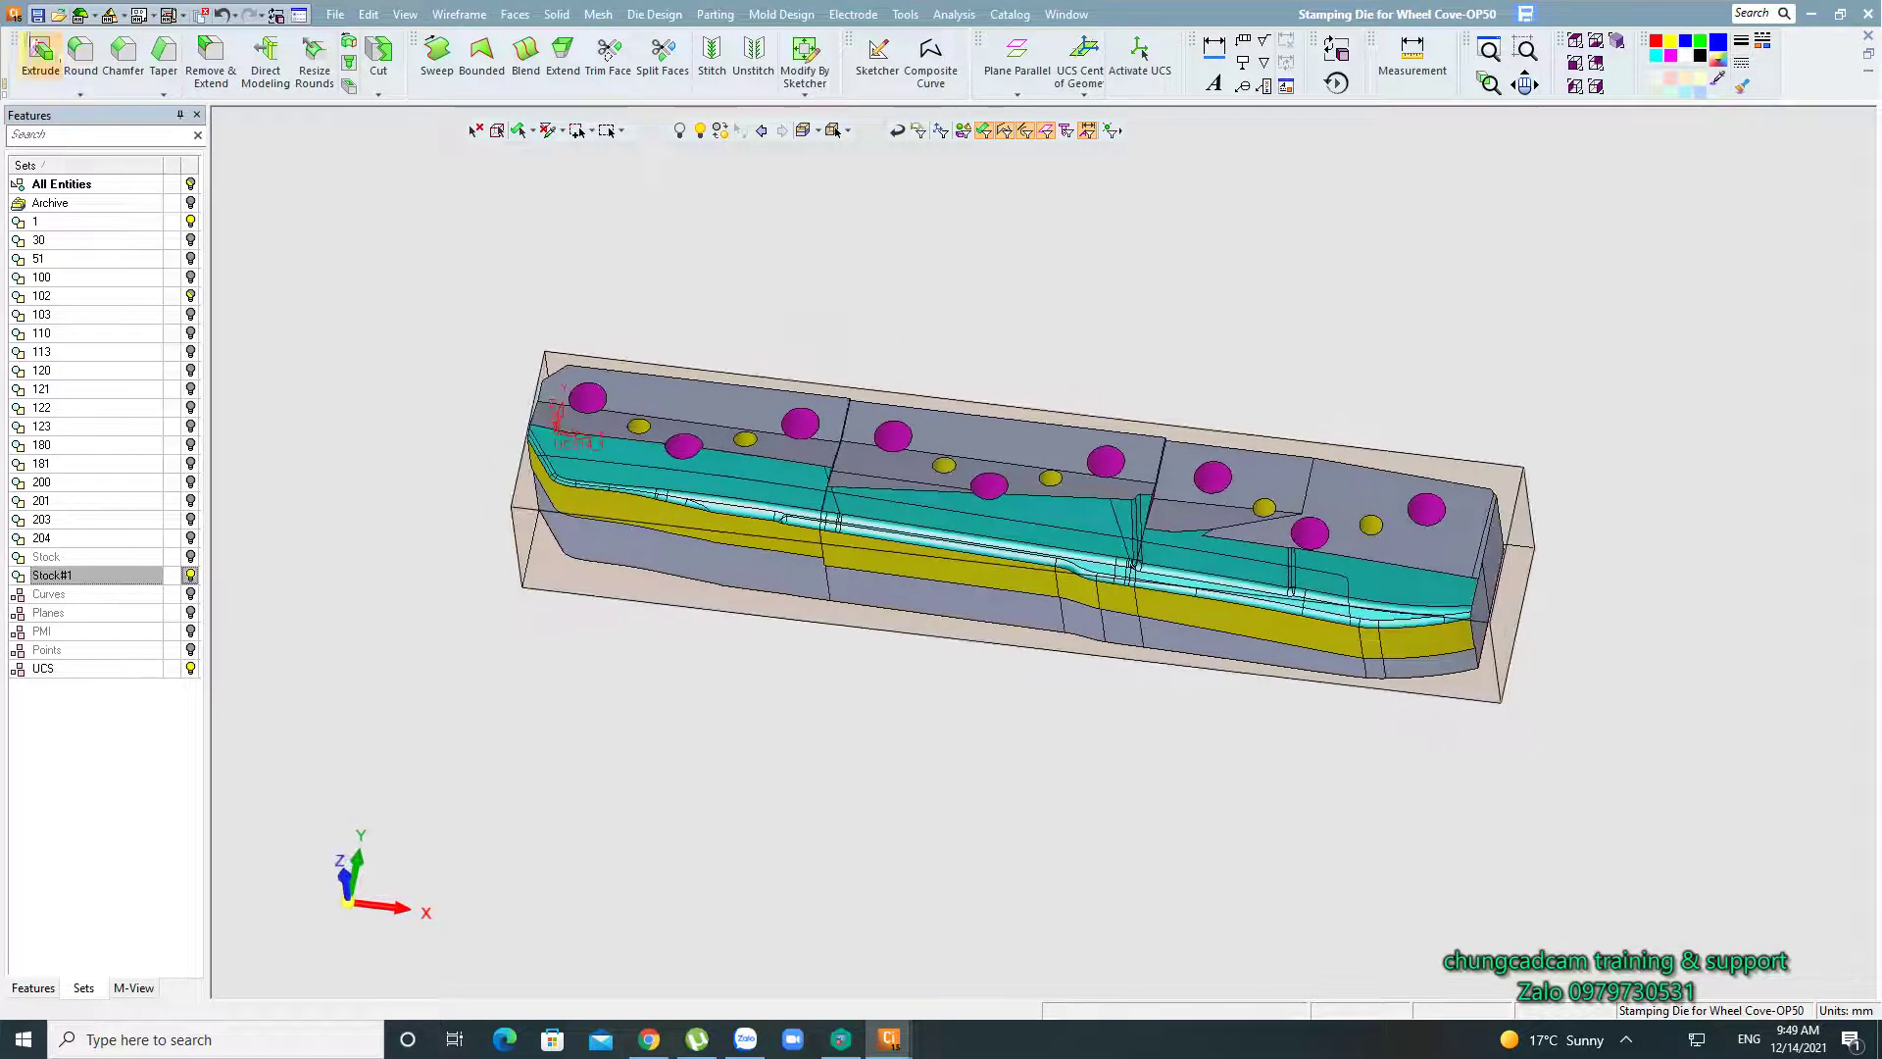
Begin Export To Part with the die and stock box selected, relative to the active UCS.
{"action": "left_click", "coordinate": [336, 15]}
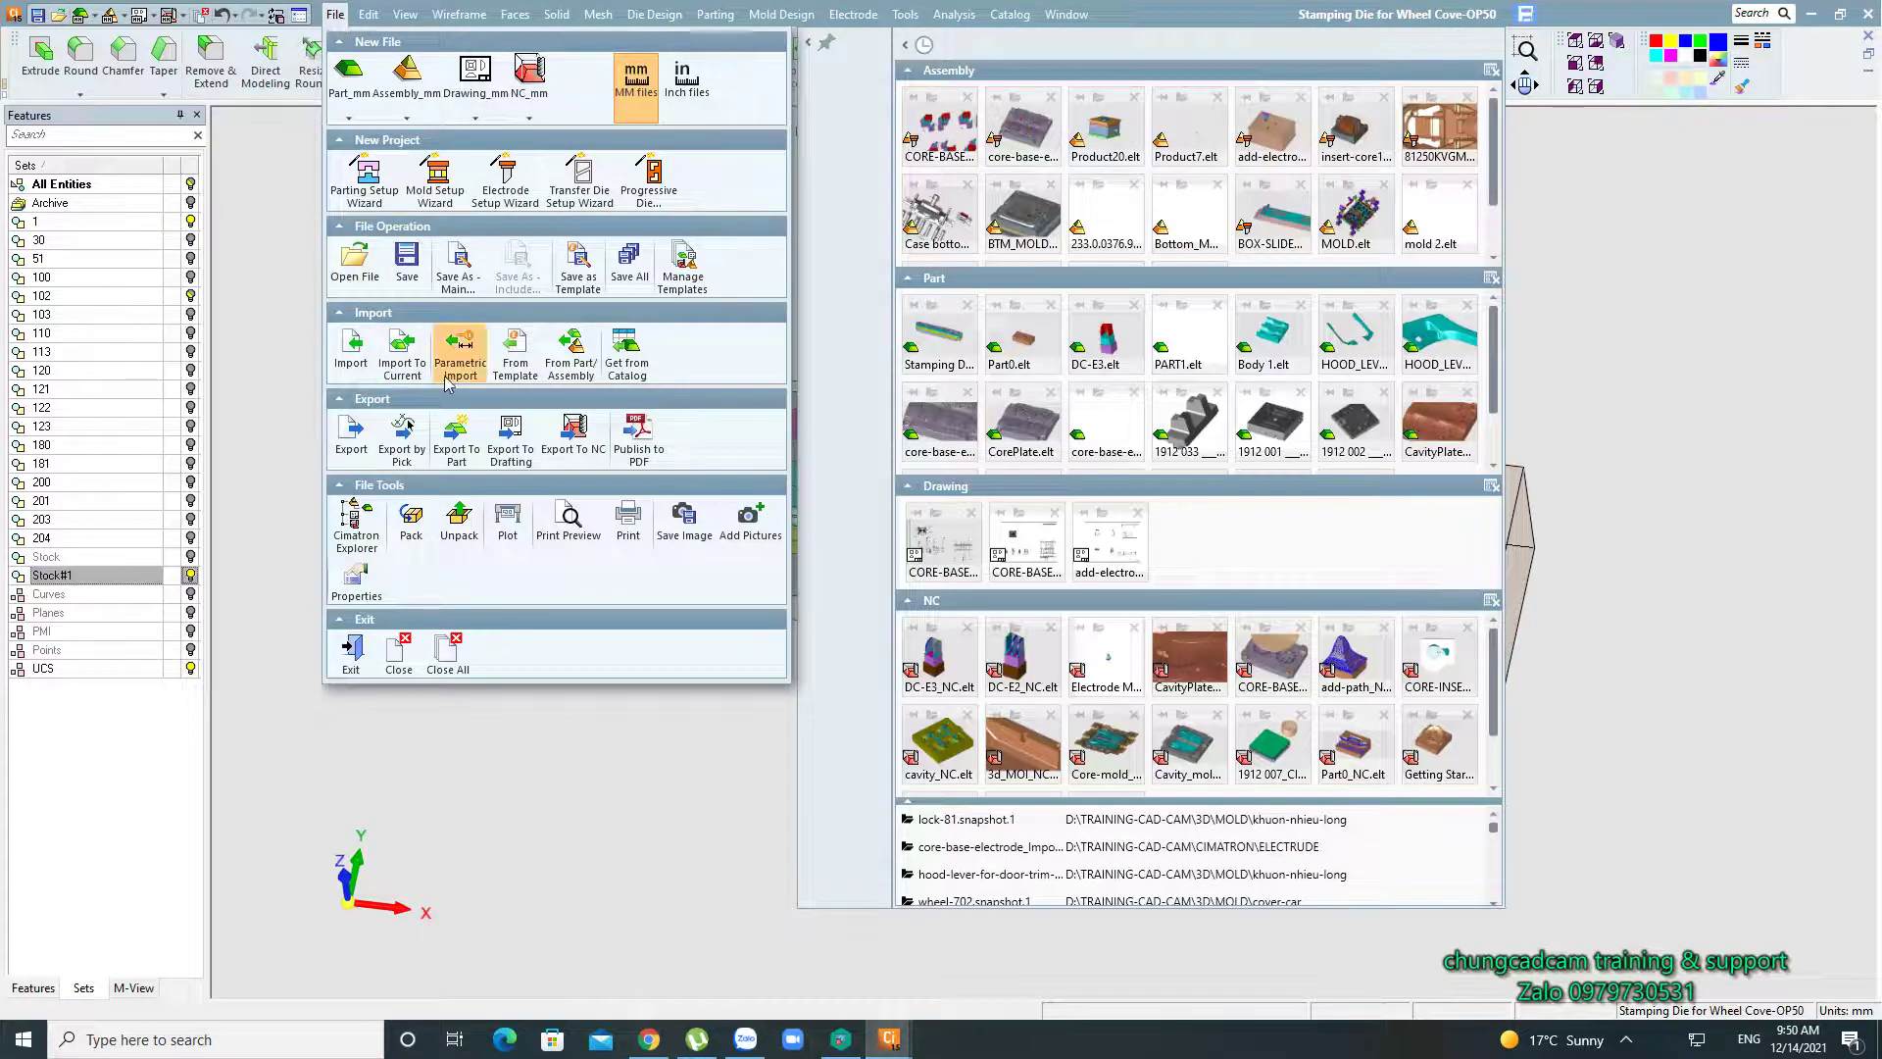
{"action": "left_click", "coordinate": [458, 468]}
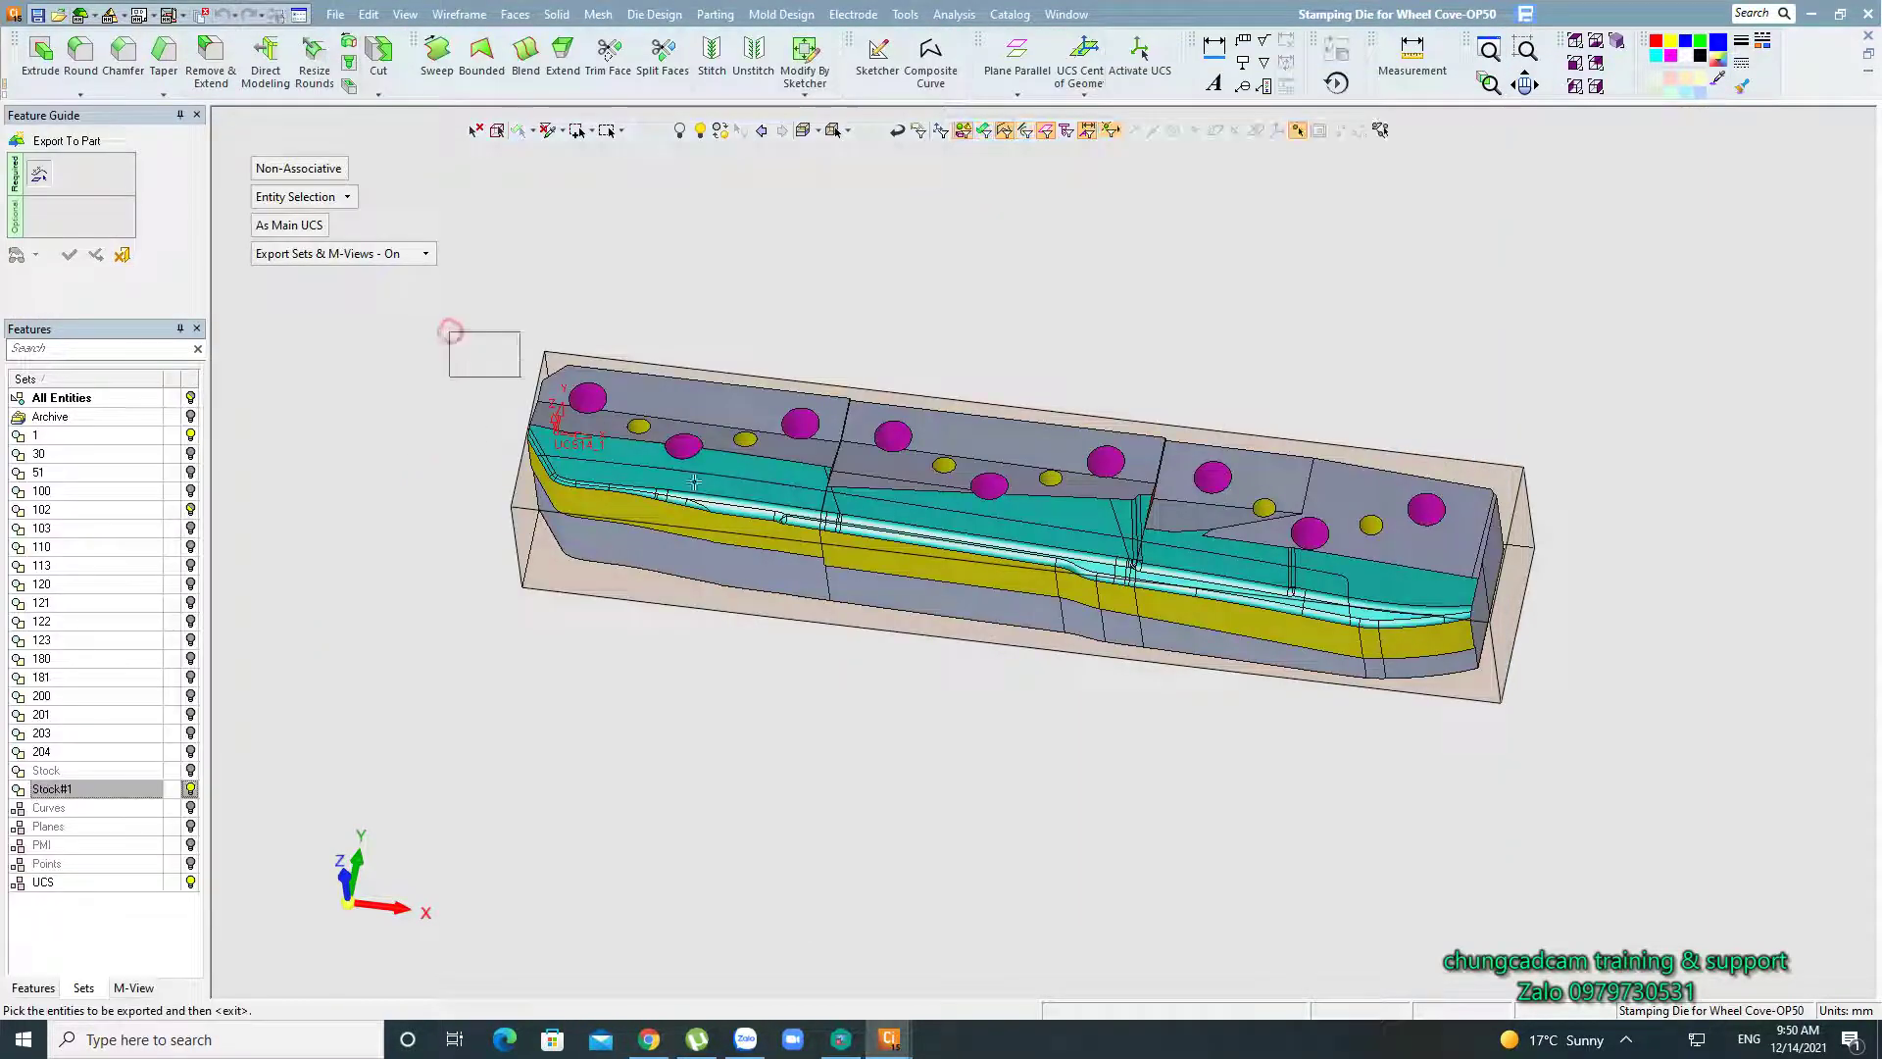
{"action": "left_click_drag", "start_coordinate": [1741, 913], "coordinate": [1741, 913]}
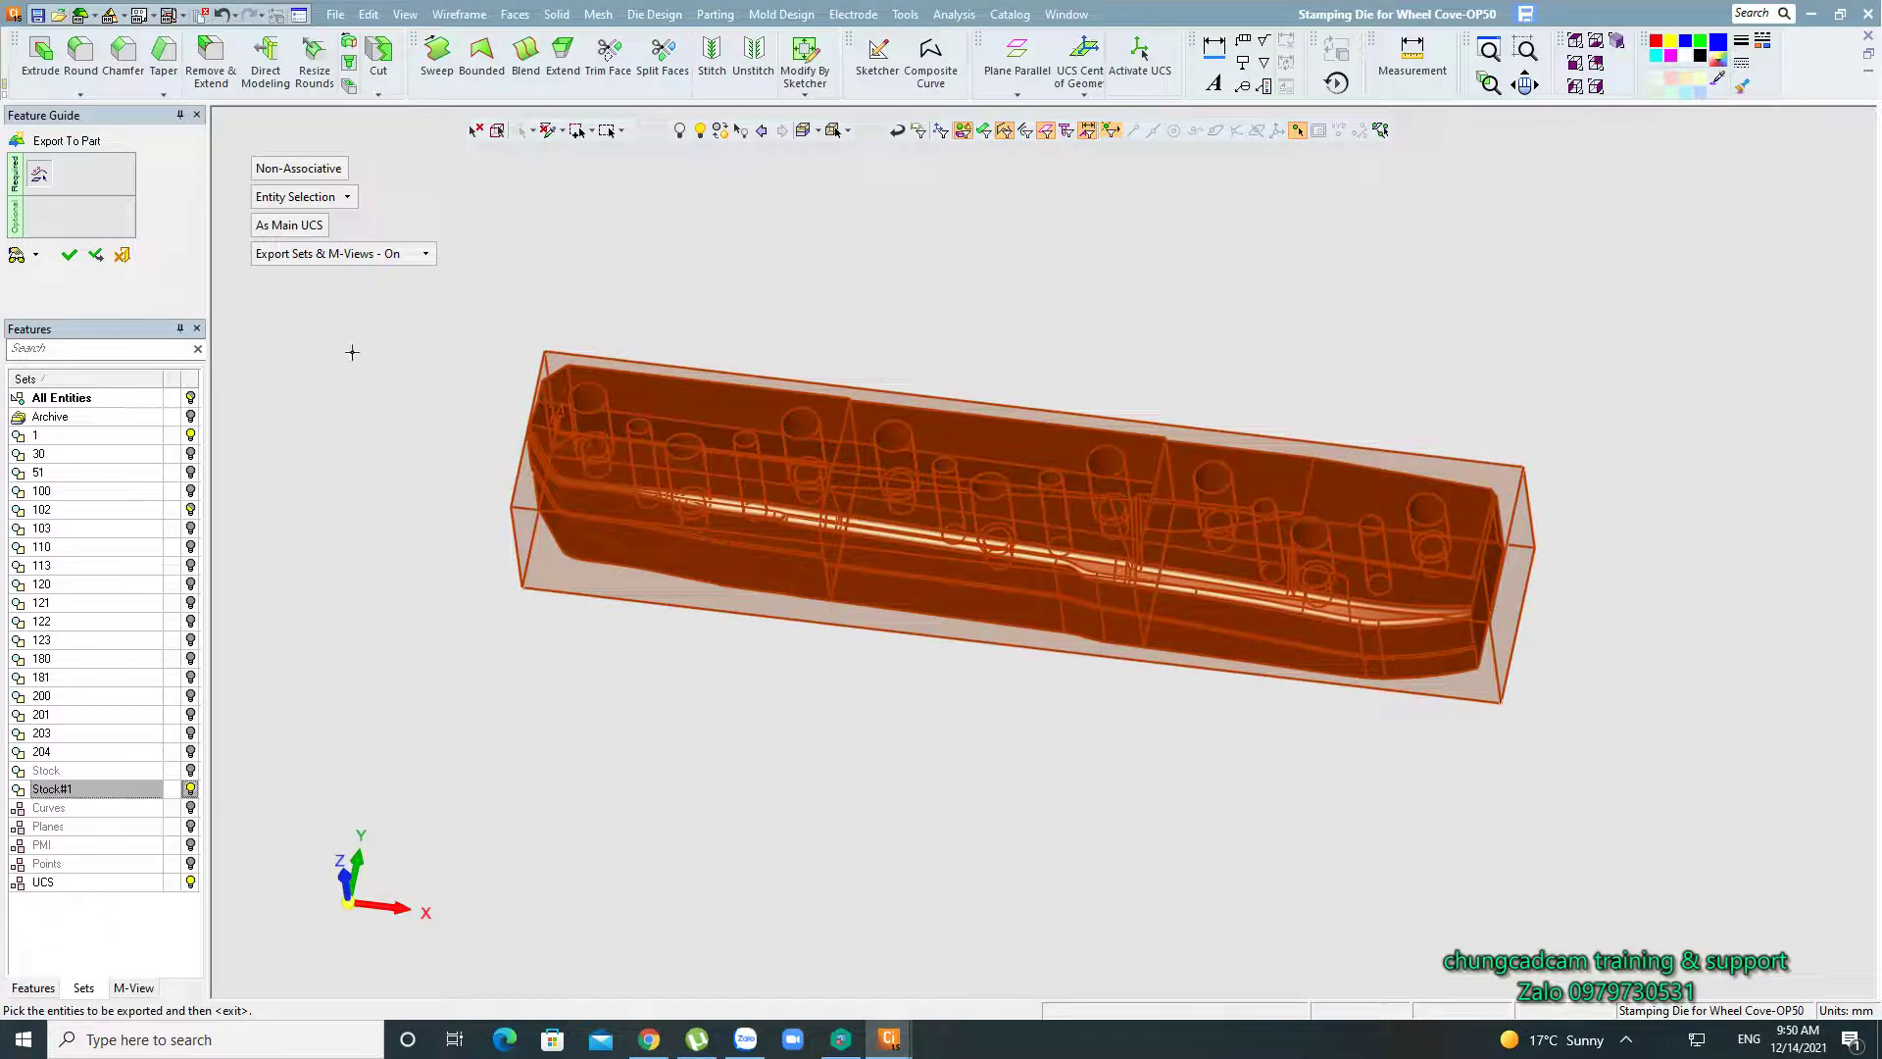
{"action": "left_click", "coordinate": [281, 227]}
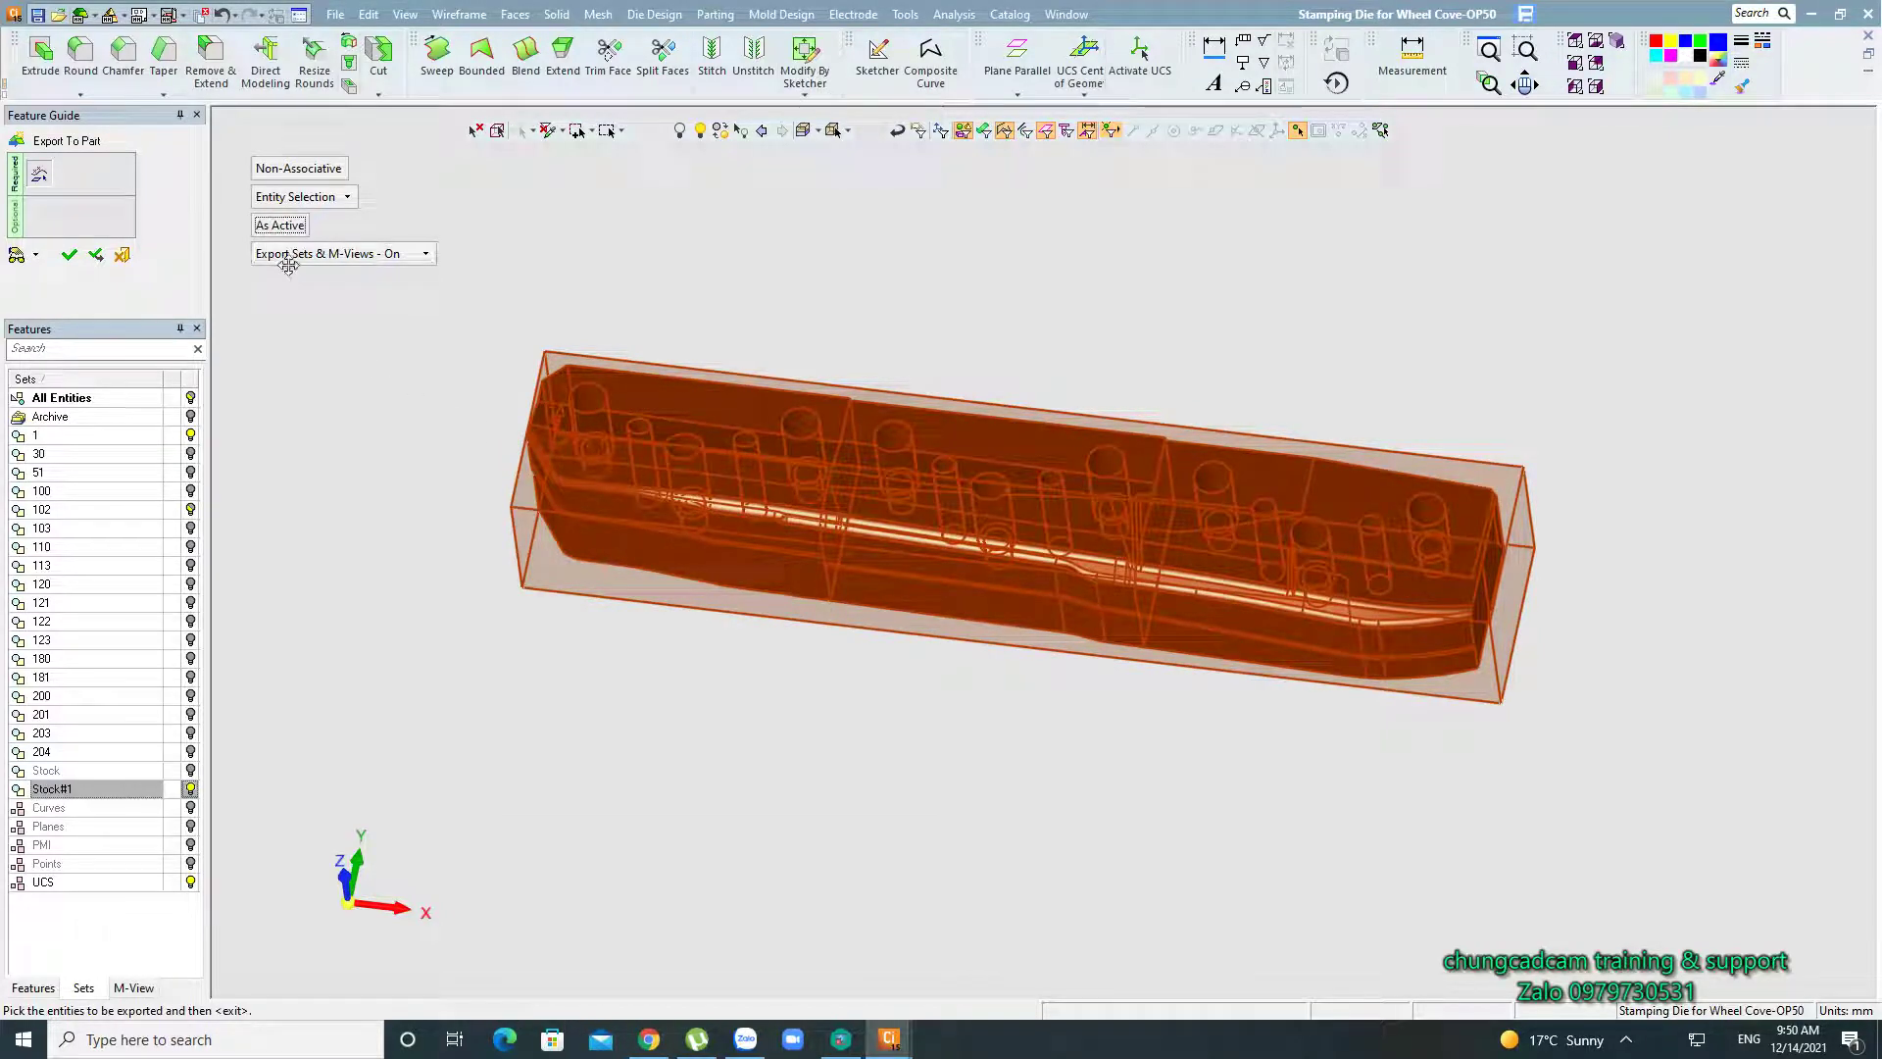
{"action": "middle_click_drag", "start_coordinate": [450, 451], "coordinate": [475, 395]}
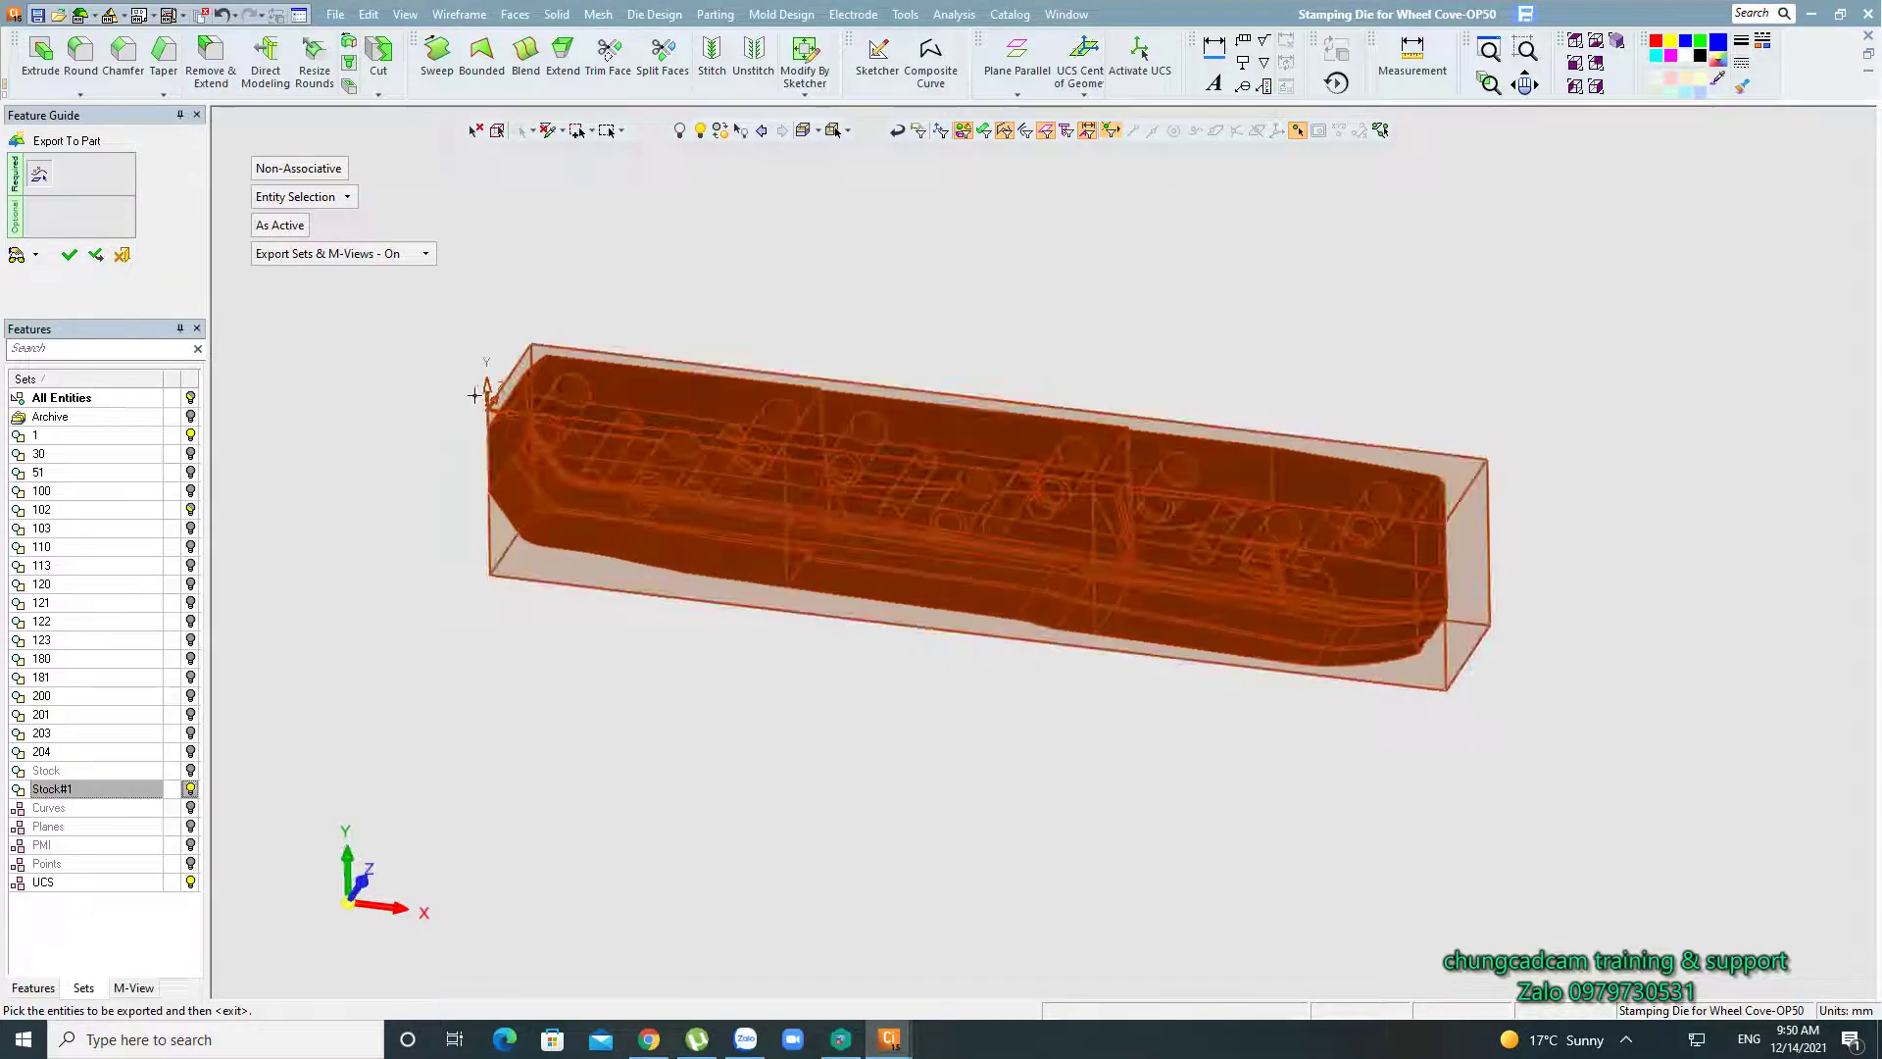
{"action": "mouse_move", "coordinate": [397, 515]}
{"action": "middle_mouse_down"}
{"action": "mouse_move", "coordinate": [378, 521]}
{"action": "mouse_move", "coordinate": [477, 385]}
{"action": "middle_mouse_up"}
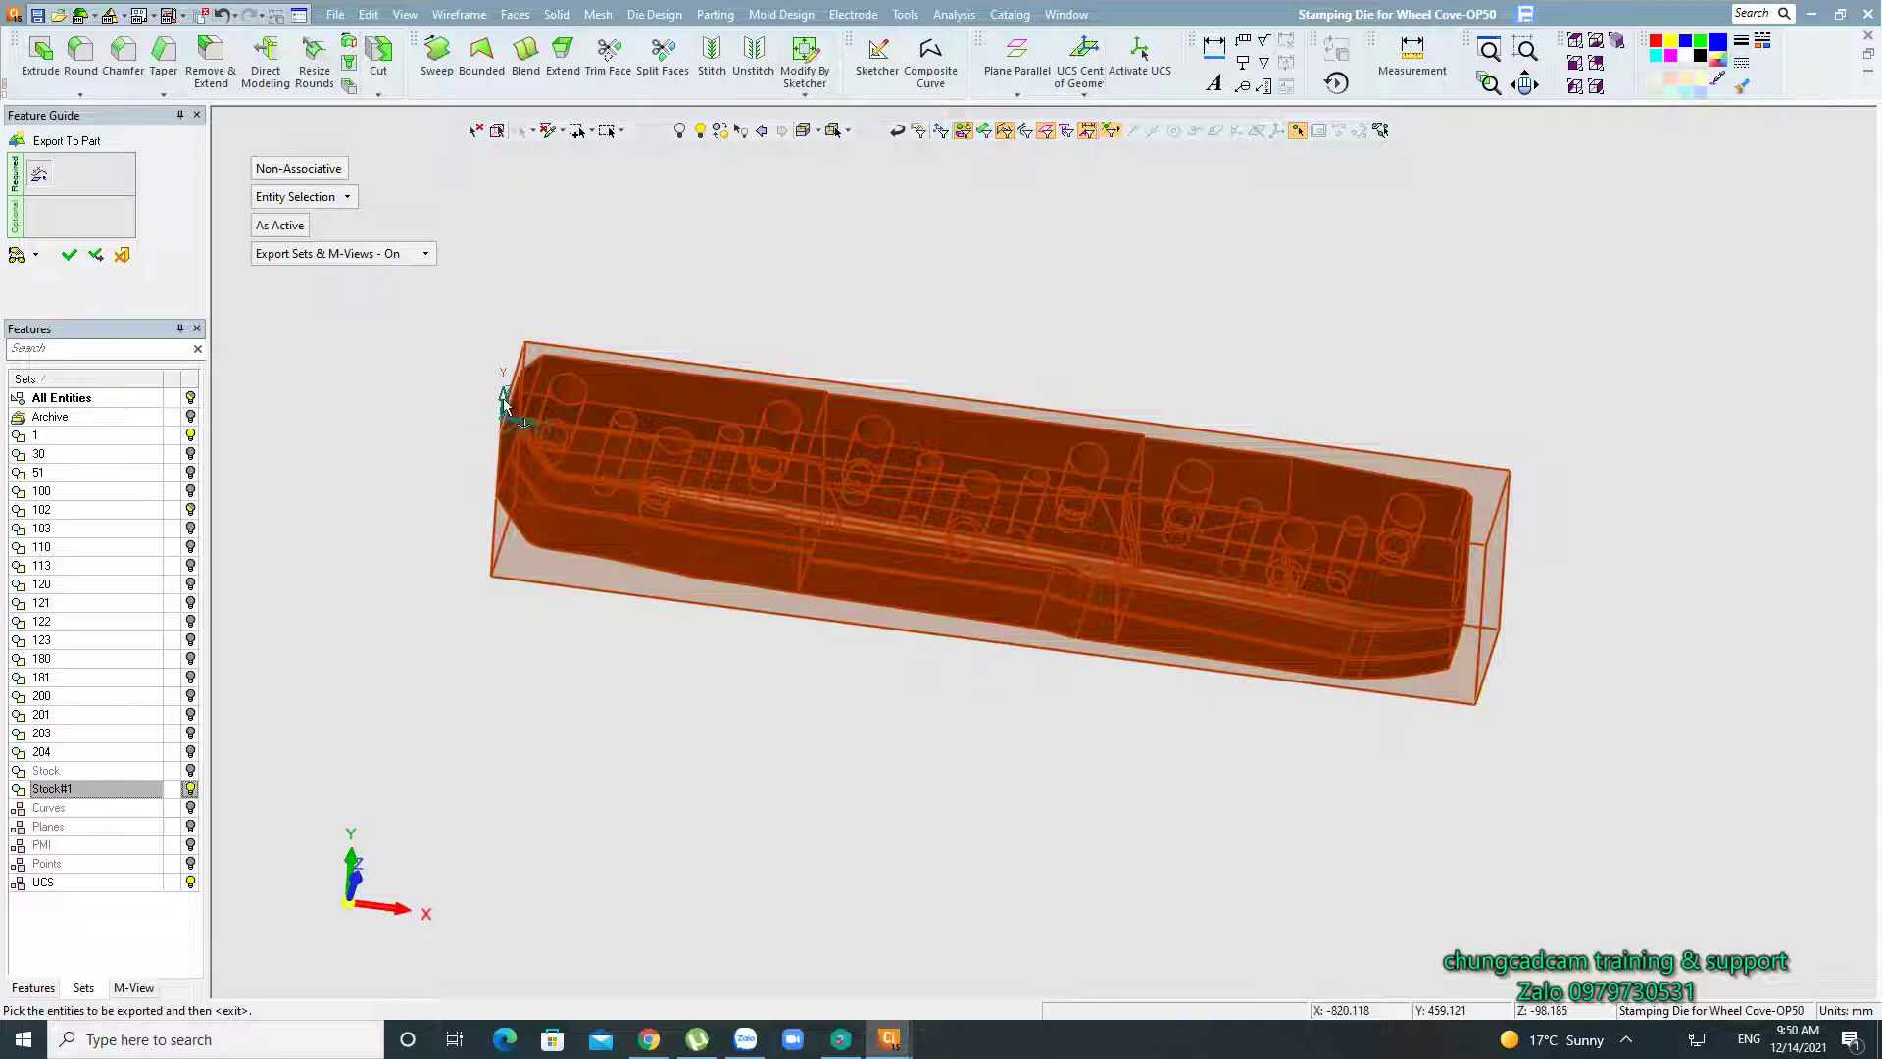
Orbit and zoom around the die to check the stock box and UCS corner.
{"action": "middle_click_drag", "start_coordinate": [462, 504], "coordinate": [483, 399]}
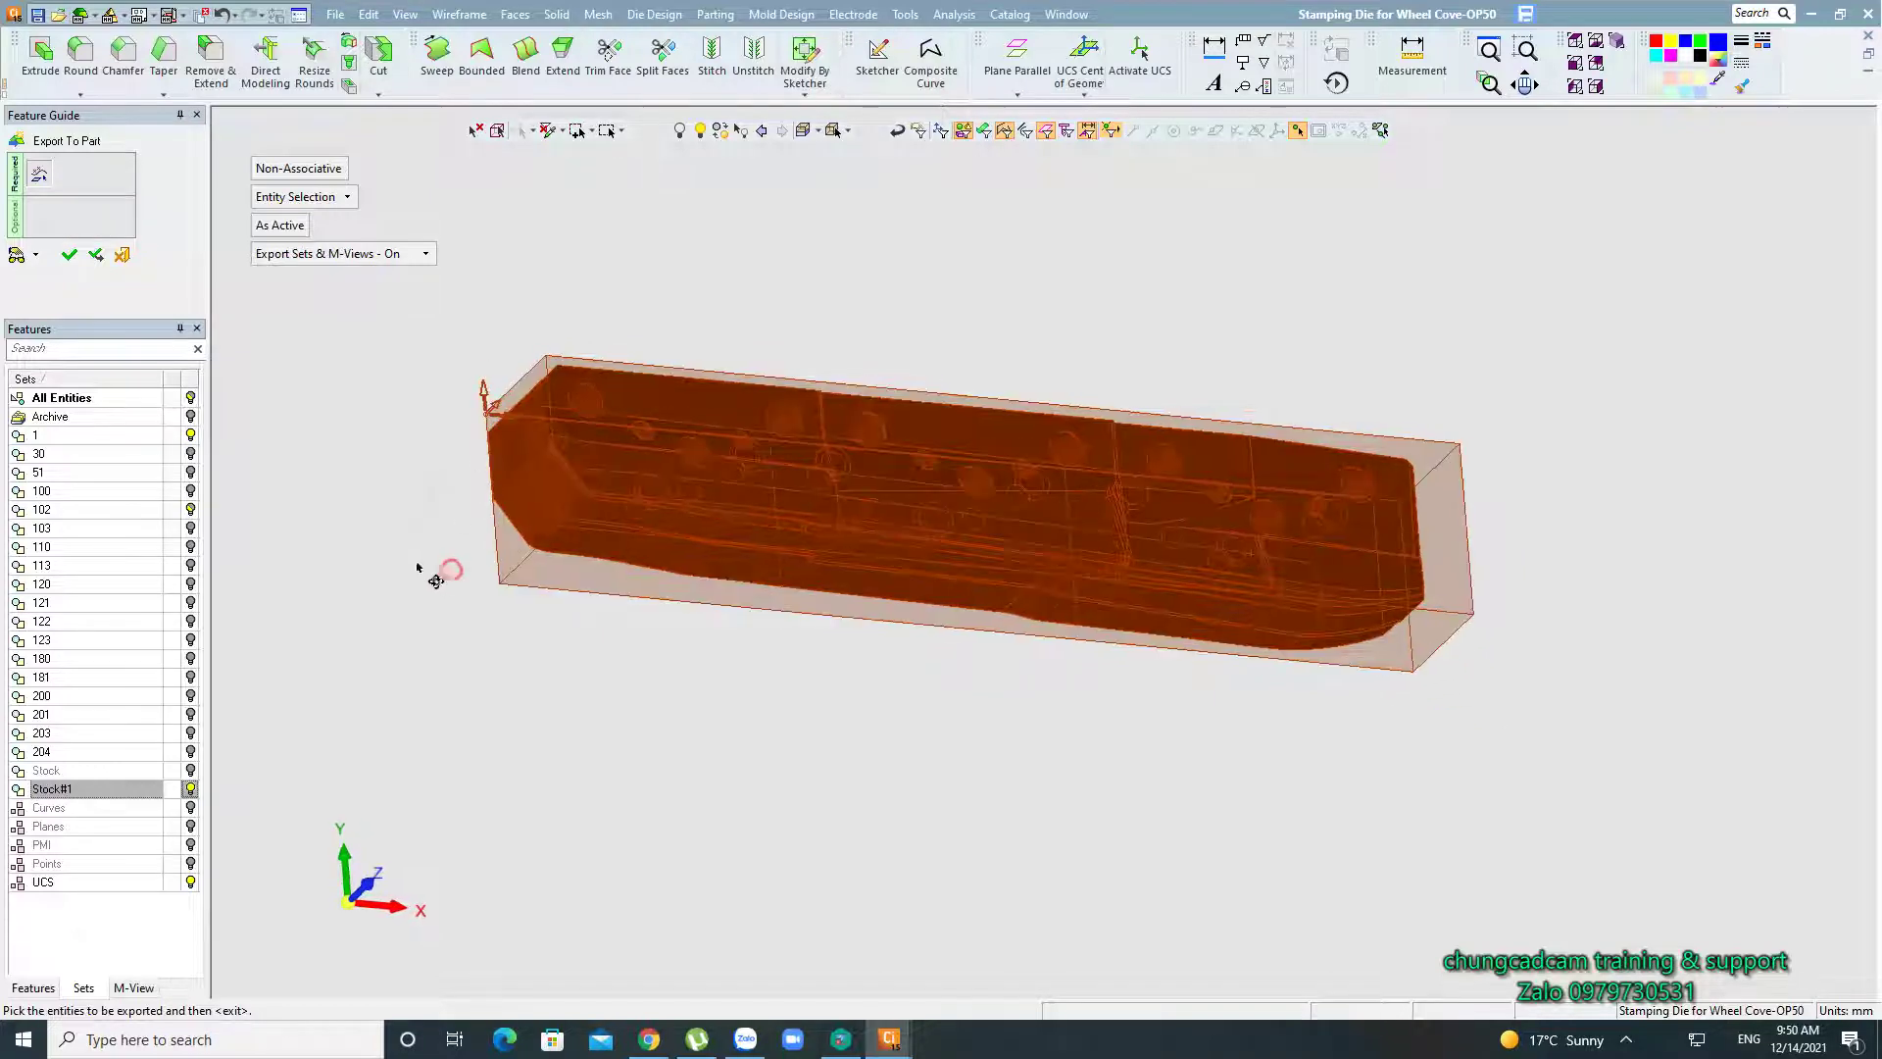
{"action": "mouse_move", "coordinate": [437, 580]}
{"action": "middle_mouse_down"}
{"action": "mouse_move", "coordinate": [475, 425]}
{"action": "mouse_move", "coordinate": [937, 324]}
{"action": "mouse_move", "coordinate": [915, 307]}
{"action": "mouse_move", "coordinate": [1077, 328]}
{"action": "middle_mouse_up"}
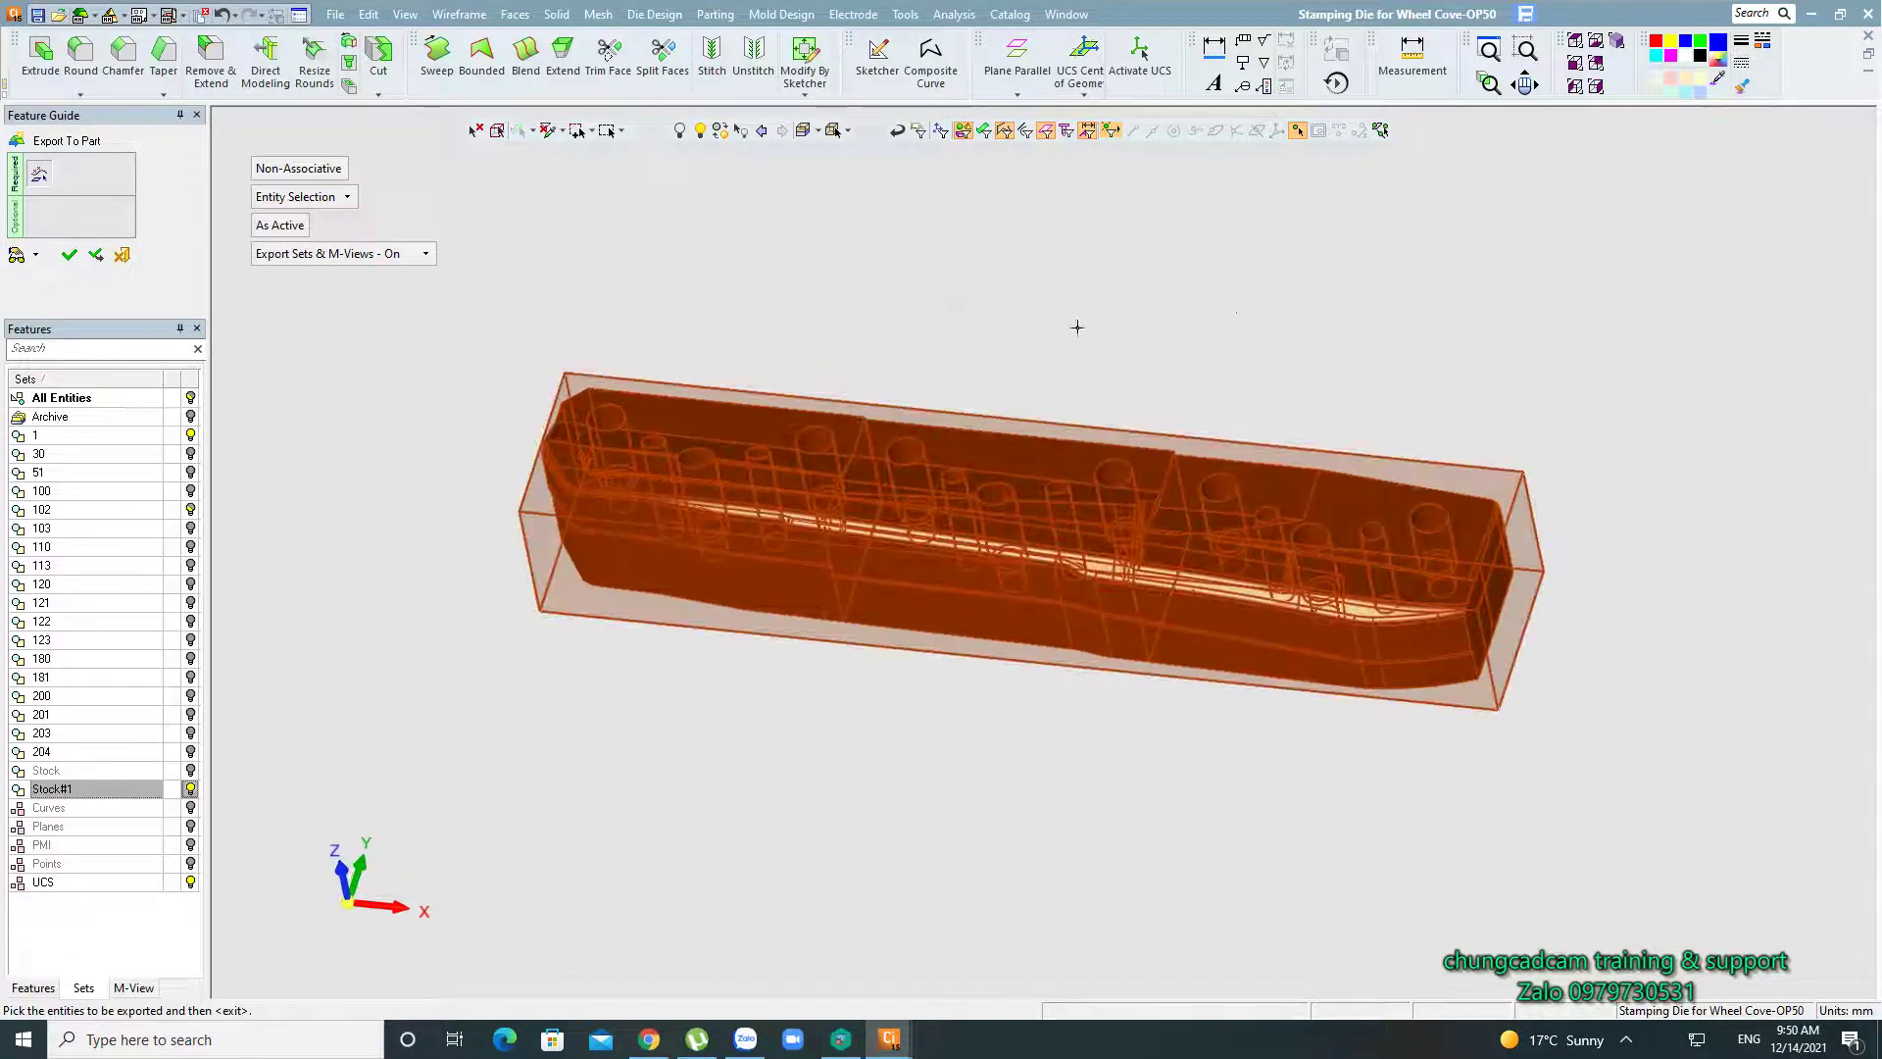
{"action": "mouse_move", "coordinate": [807, 643]}
{"action": "middle_mouse_down"}
{"action": "mouse_move", "coordinate": [798, 723]}
{"action": "mouse_move", "coordinate": [677, 348]}
{"action": "middle_mouse_up"}
{"action": "middle_click_drag", "start_coordinate": [880, 345], "coordinate": [400, 378]}
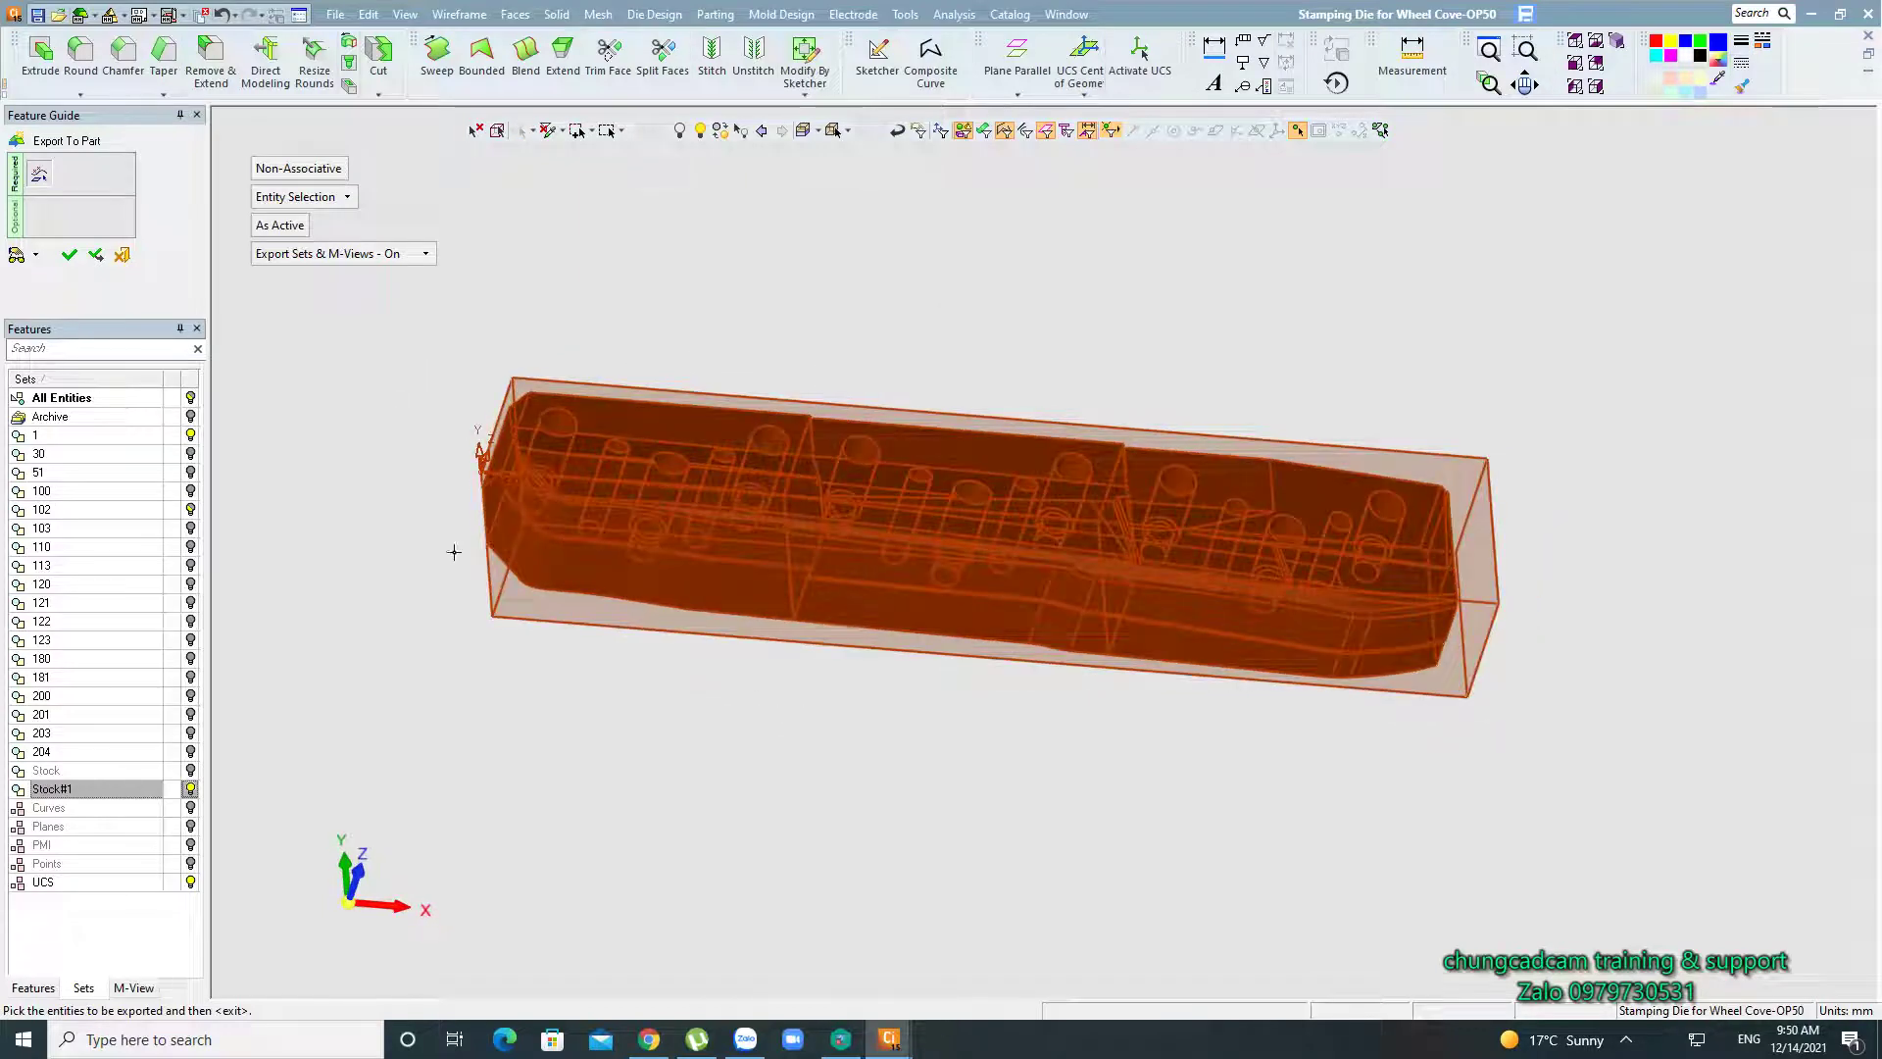
{"action": "mouse_move", "coordinate": [454, 552]}
{"action": "middle_mouse_down"}
{"action": "mouse_move", "coordinate": [533, 676]}
{"action": "mouse_move", "coordinate": [540, 386]}
{"action": "middle_mouse_up"}
{"action": "mouse_move", "coordinate": [845, 703]}
{"action": "middle_mouse_down"}
{"action": "mouse_move", "coordinate": [777, 723]}
{"action": "mouse_move", "coordinate": [824, 647]}
{"action": "middle_mouse_up"}
{"action": "scroll", "coordinate": [946, 766], "scroll_direction": "down", "scroll_amount": 3}
{"action": "scroll", "coordinate": [946, 766], "scroll_direction": "up", "scroll_amount": 2}
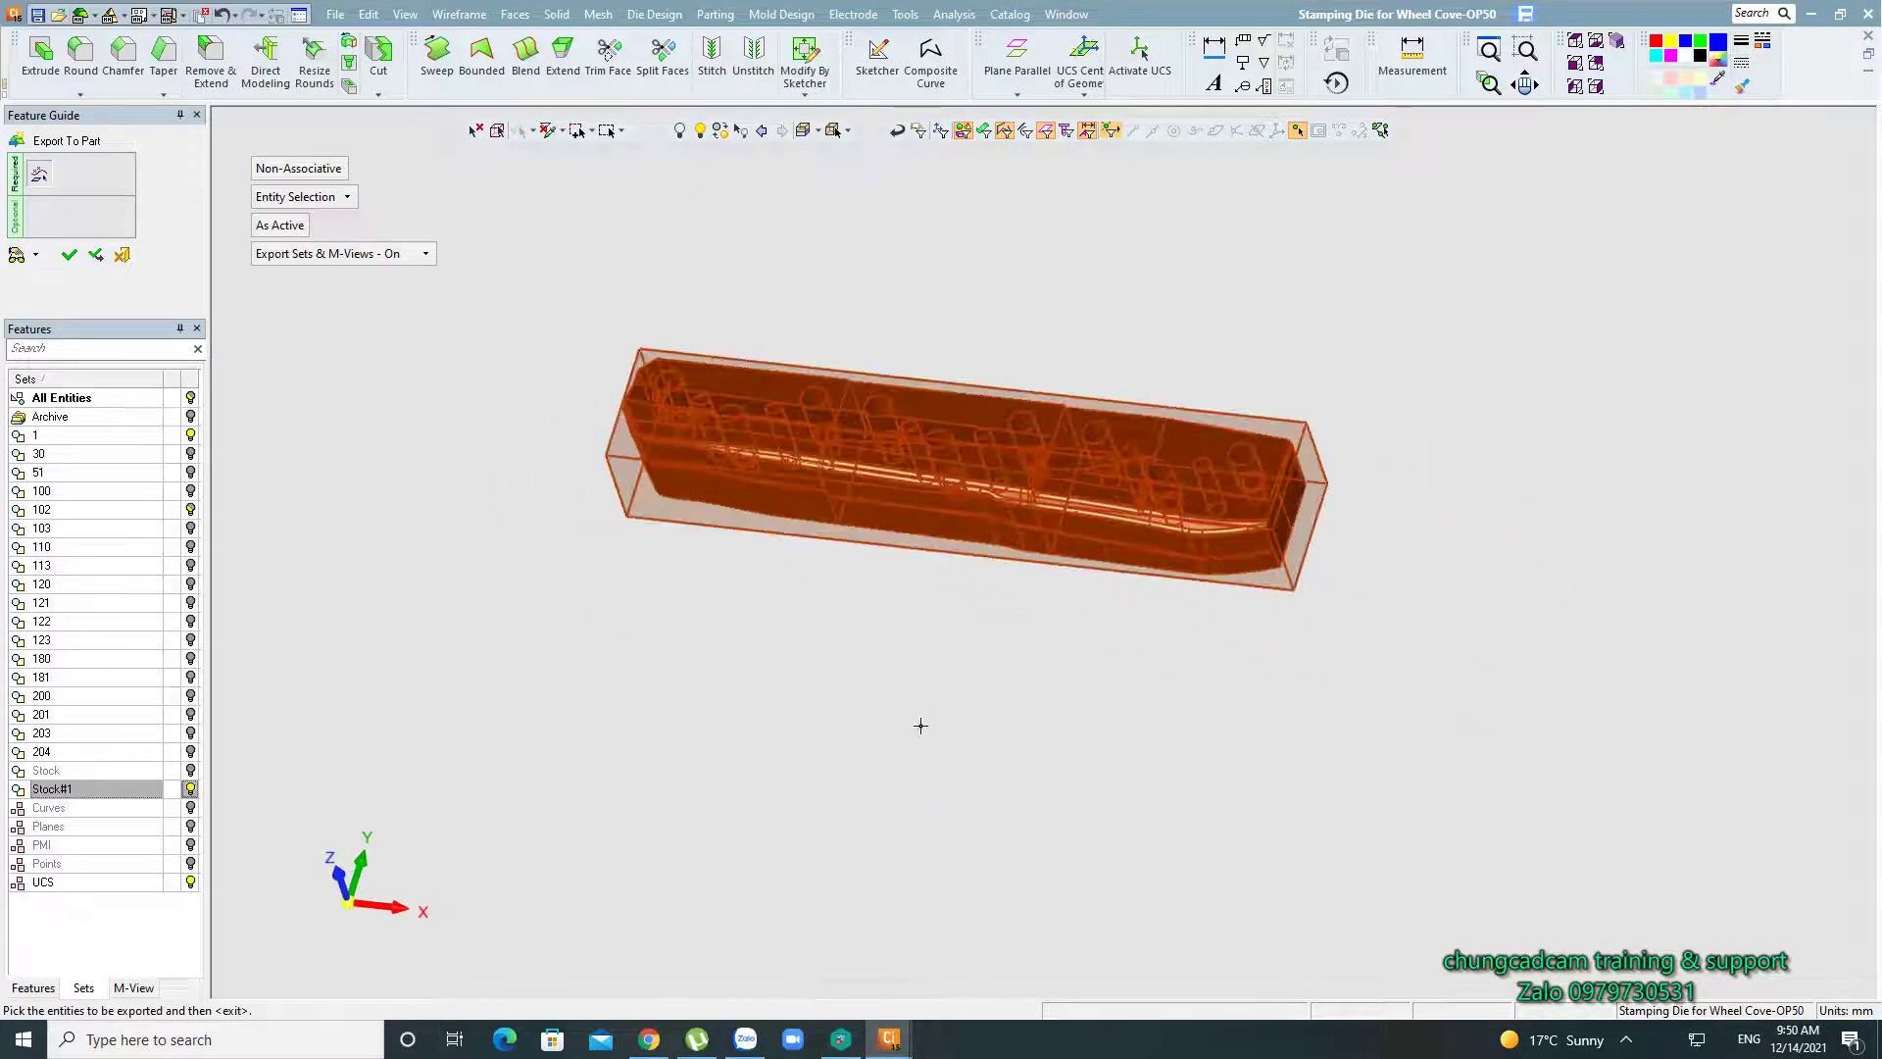
{"action": "scroll", "coordinate": [920, 727], "scroll_direction": "up", "scroll_amount": 2}
{"action": "scroll", "coordinate": [886, 680], "scroll_direction": "up", "scroll_amount": 2}
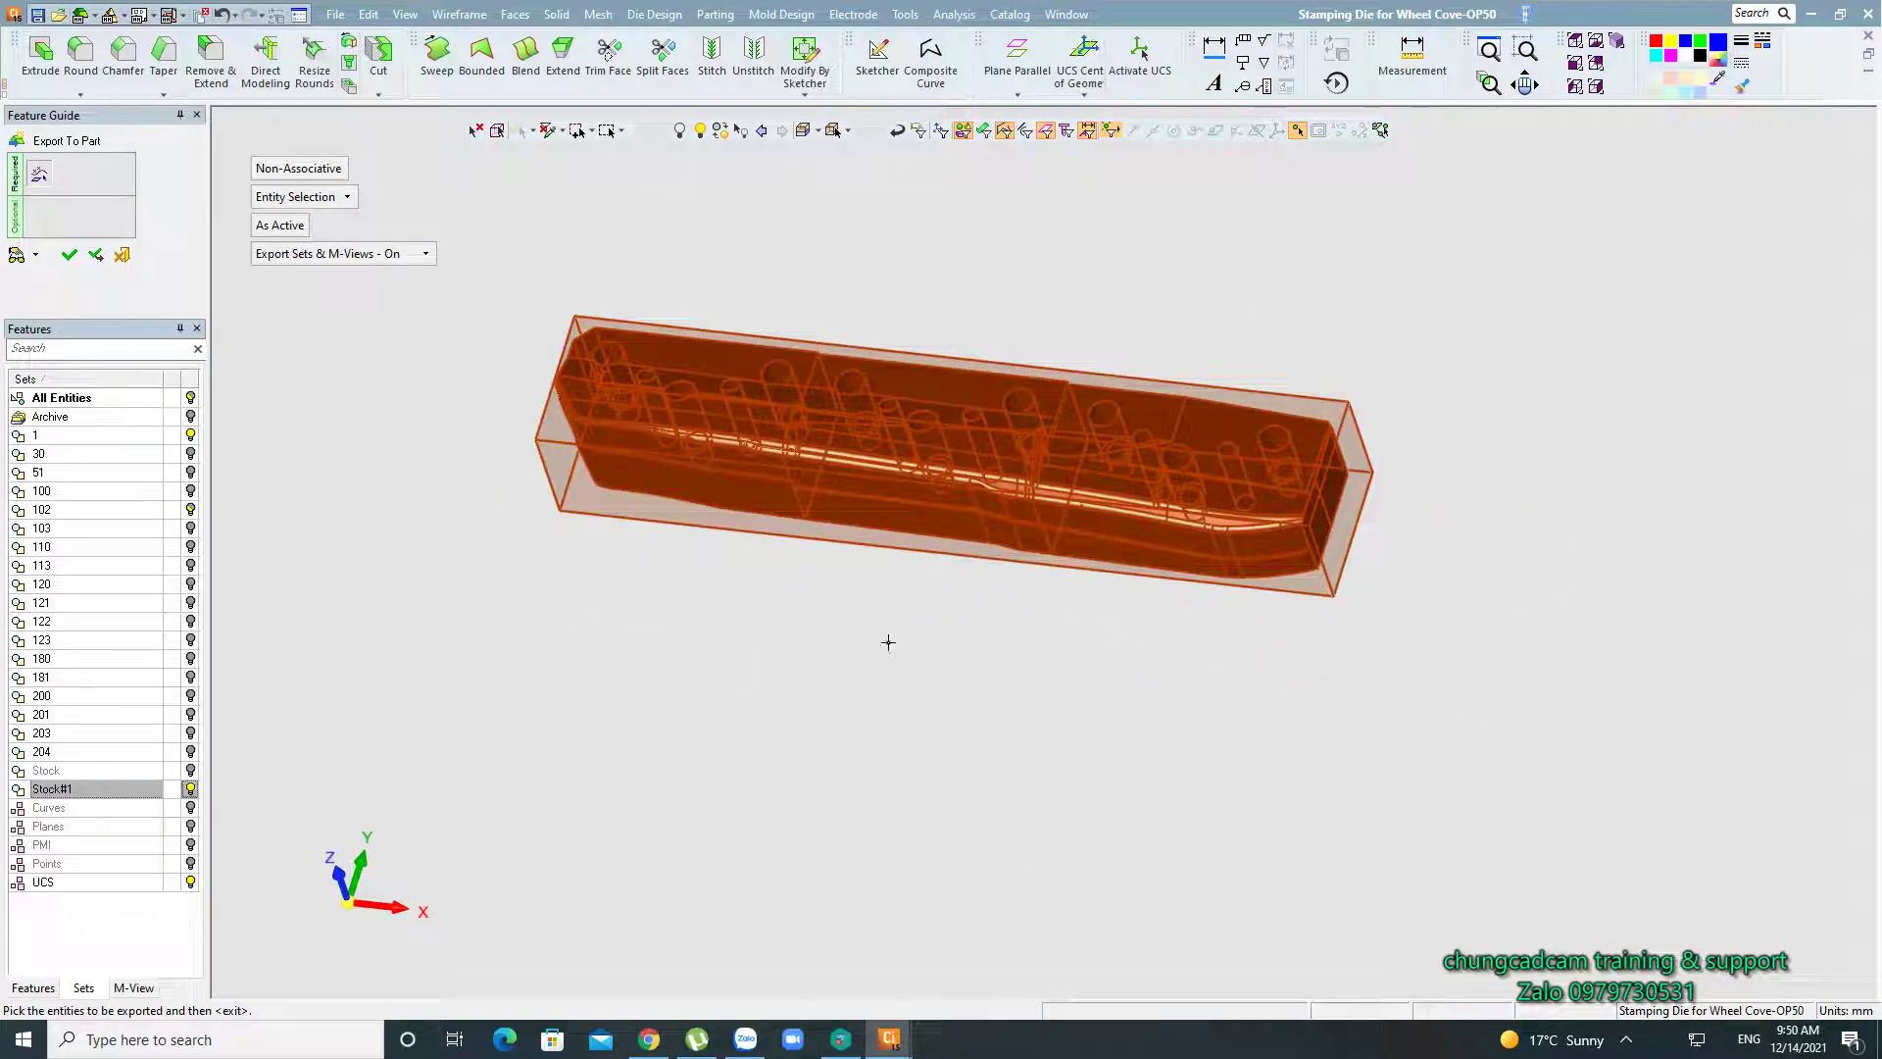
{"action": "middle_click_drag", "start_coordinate": [889, 642], "coordinate": [1259, 295]}
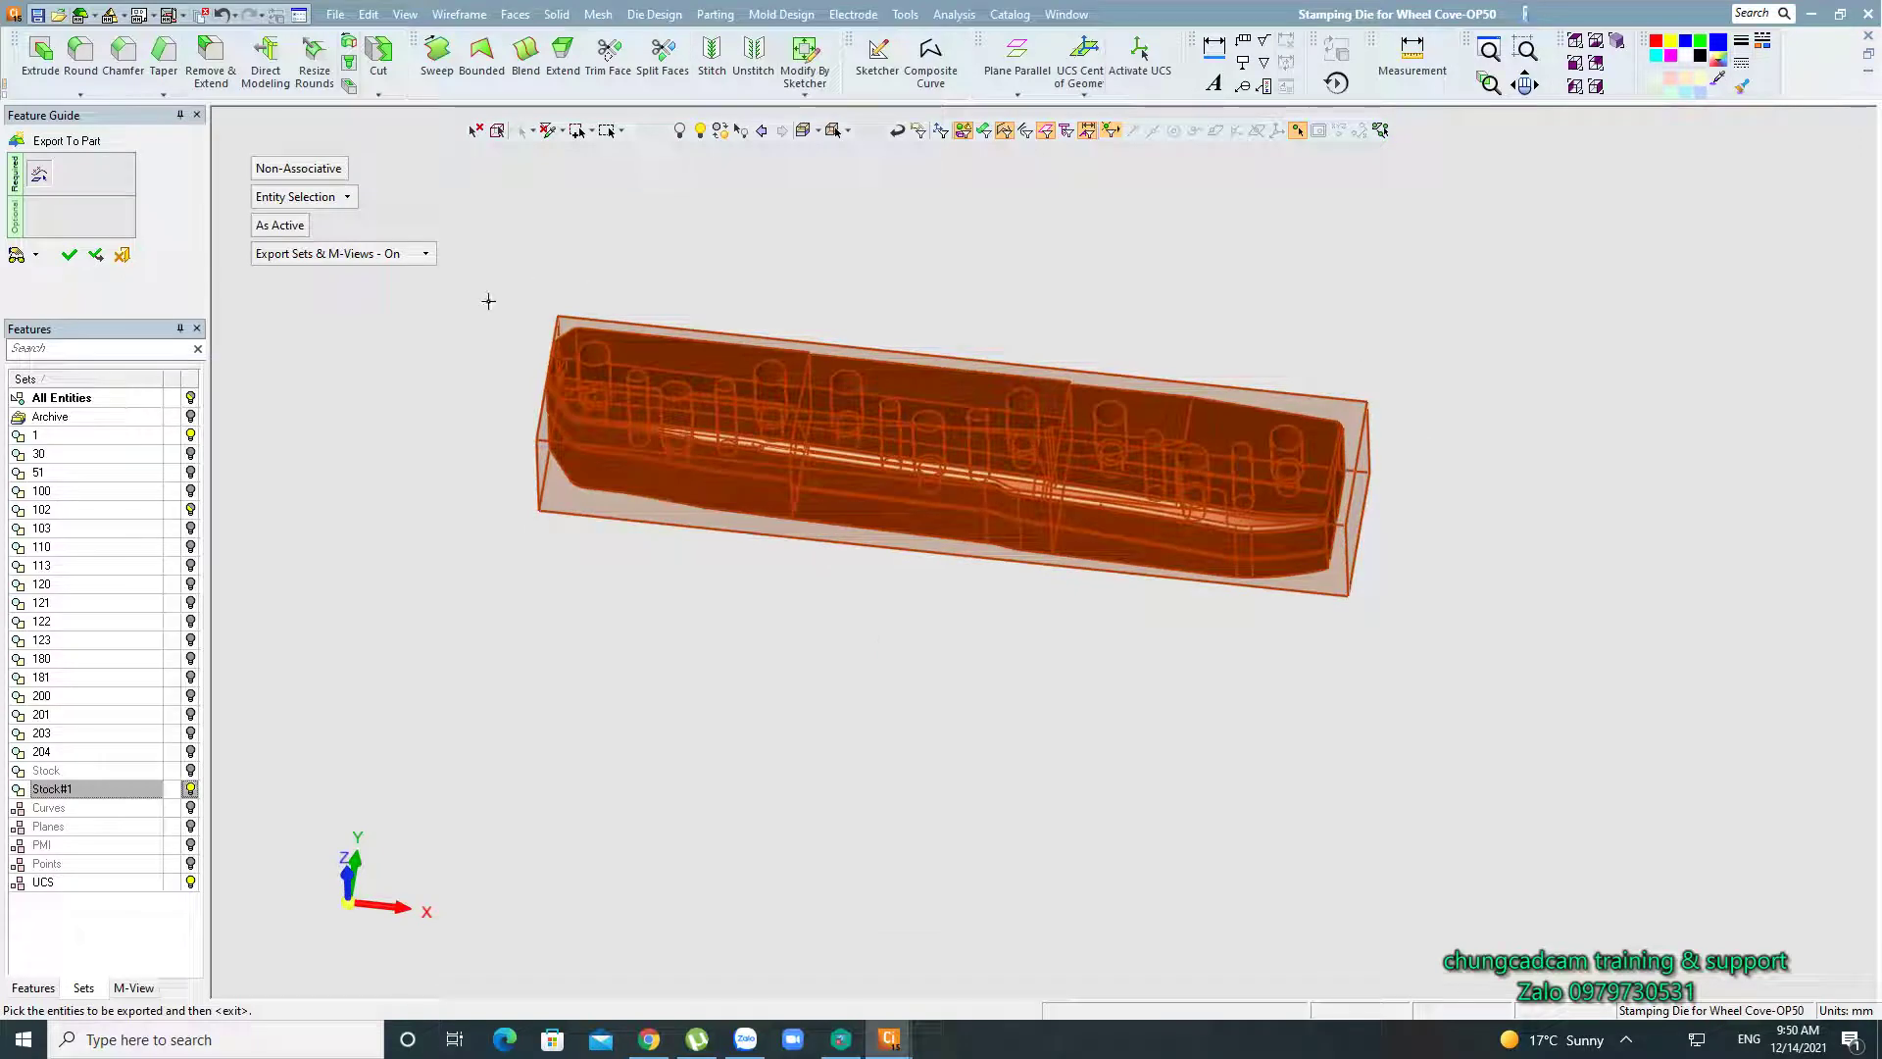
Confirm the export and save the die with its stock as a new part file.
{"action": "middle_click_drag", "start_coordinate": [470, 441], "coordinate": [496, 448]}
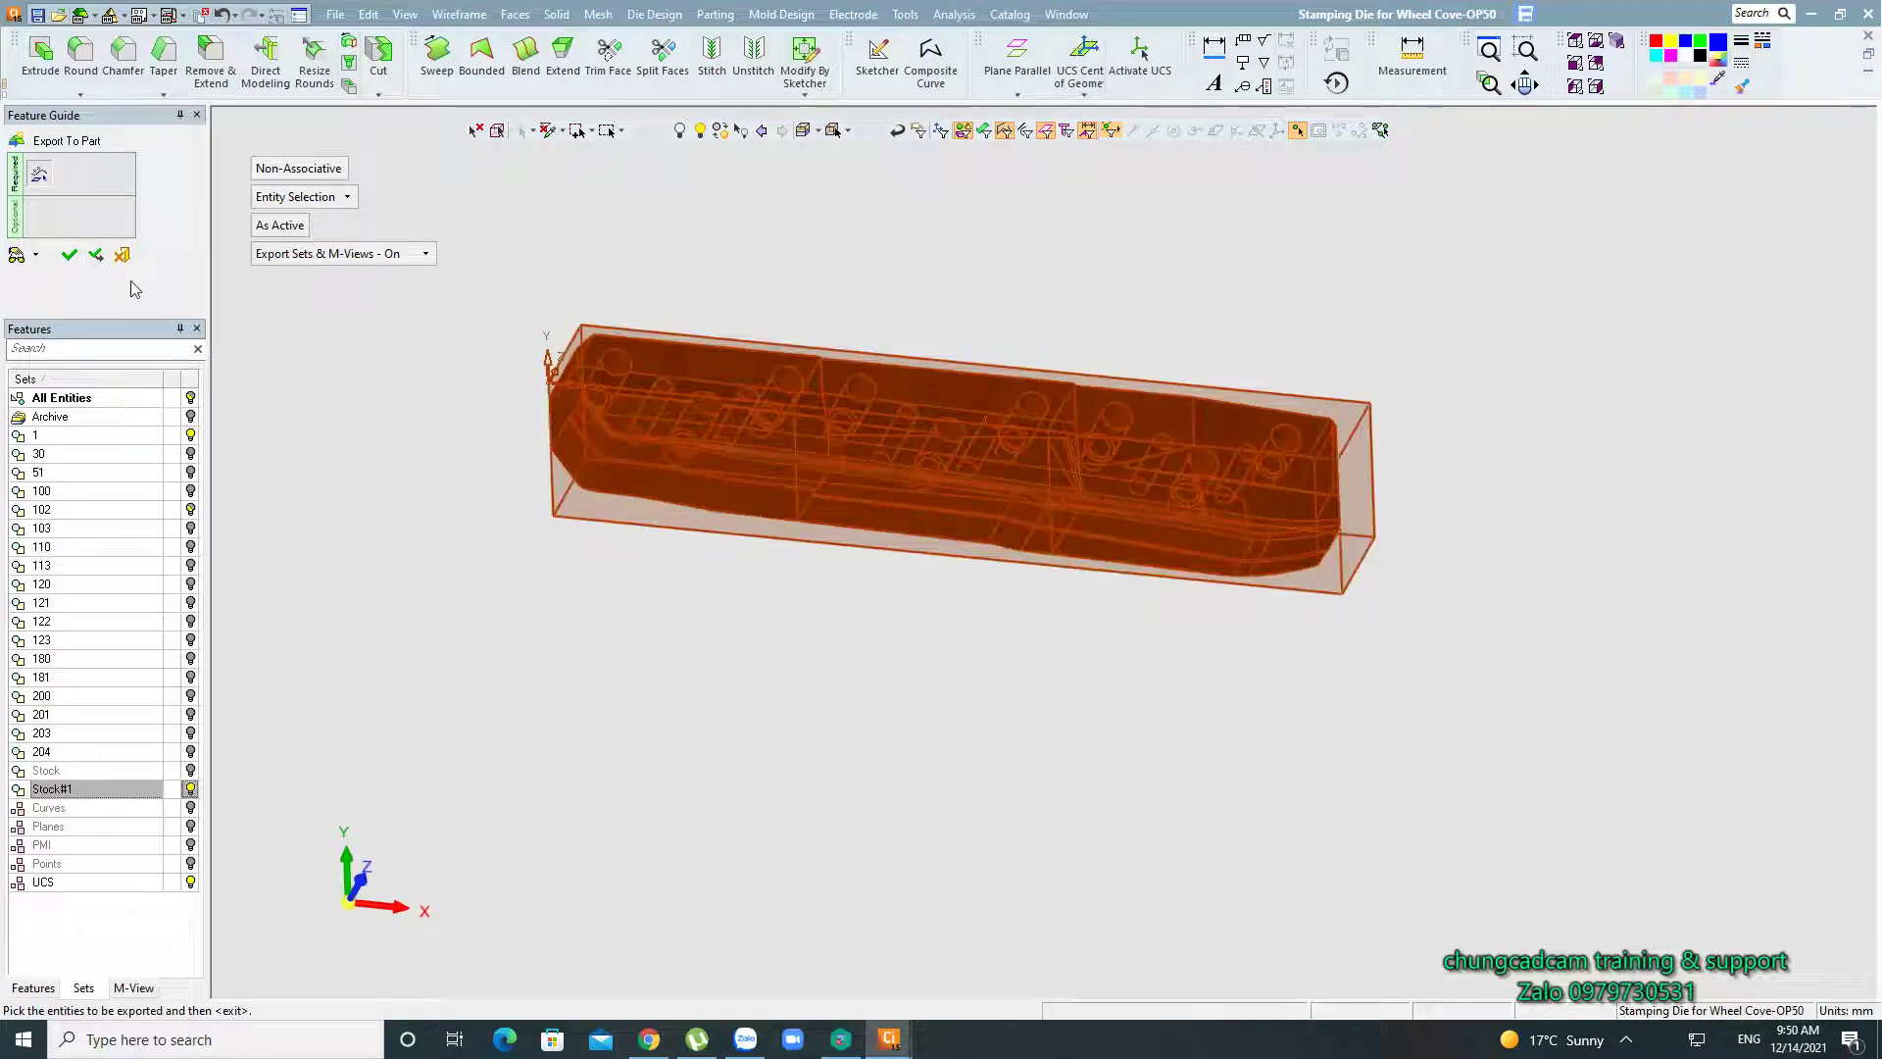
{"action": "left_click", "coordinate": [69, 256]}
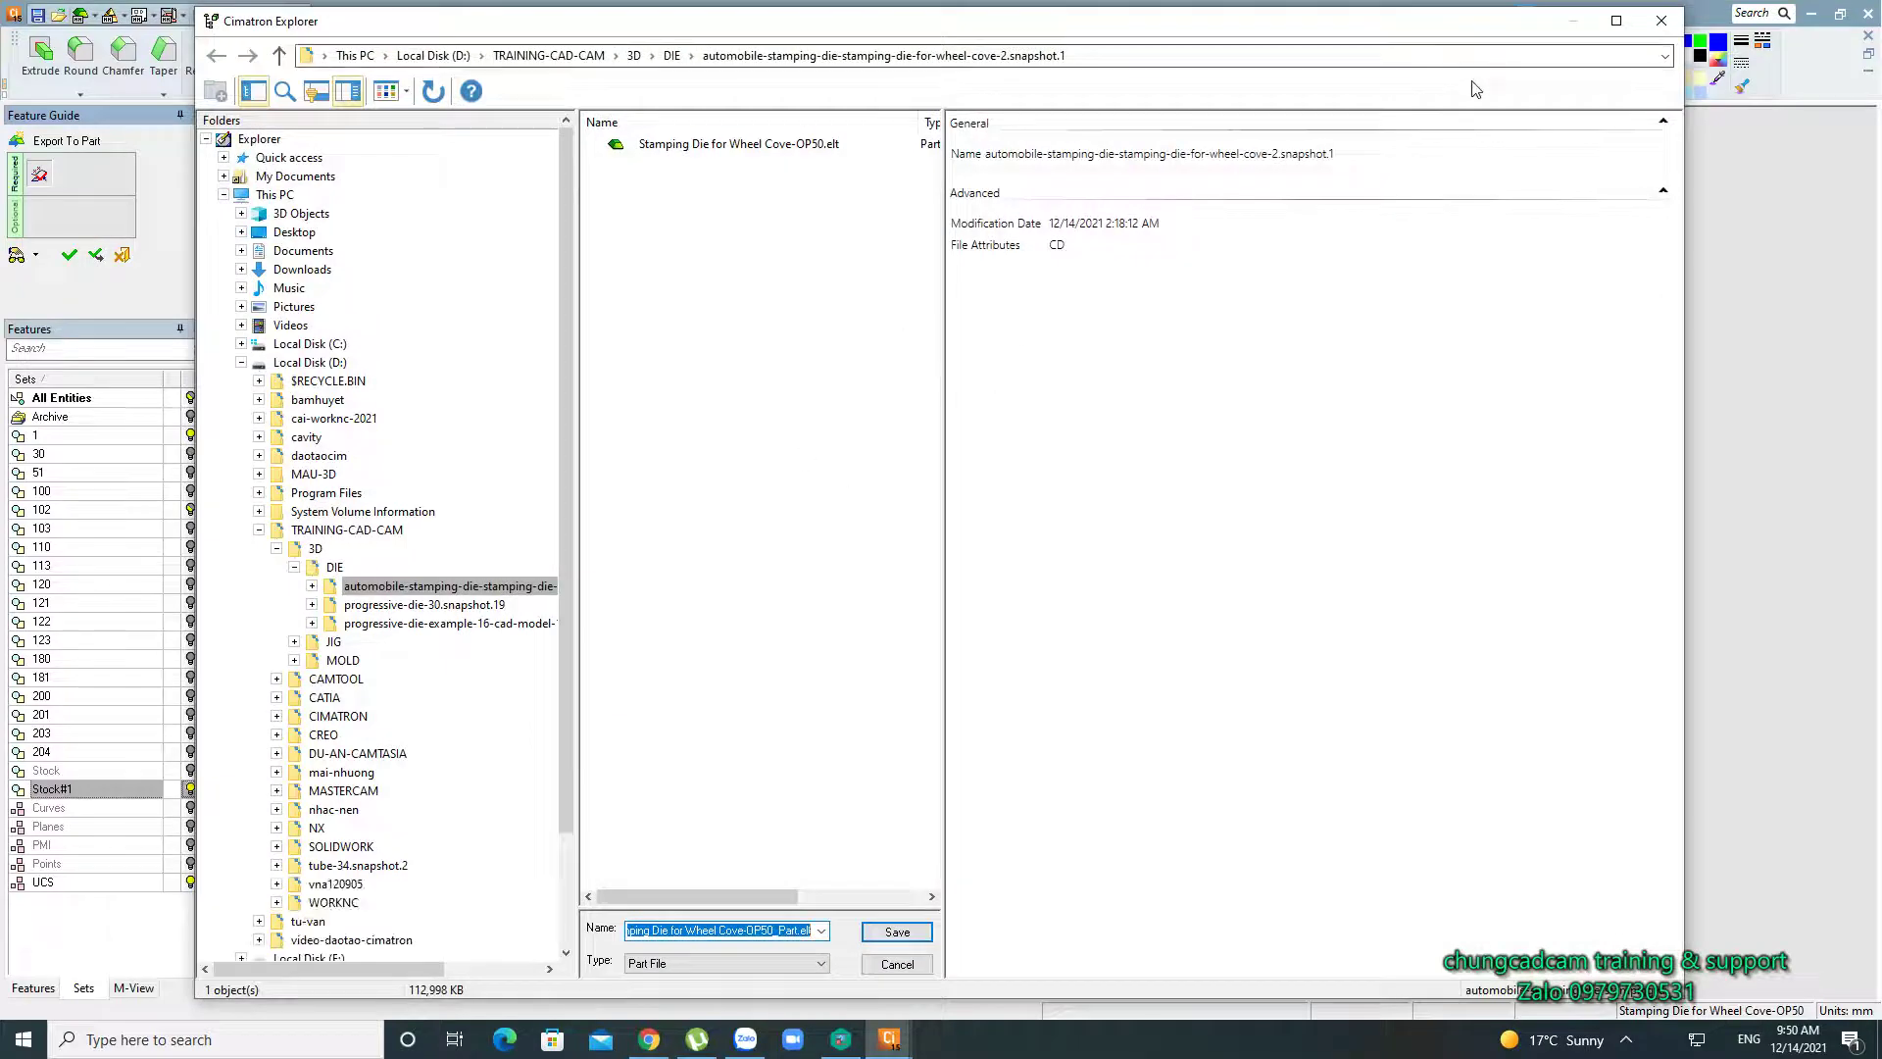
{"action": "left_click", "coordinate": [1659, 22]}
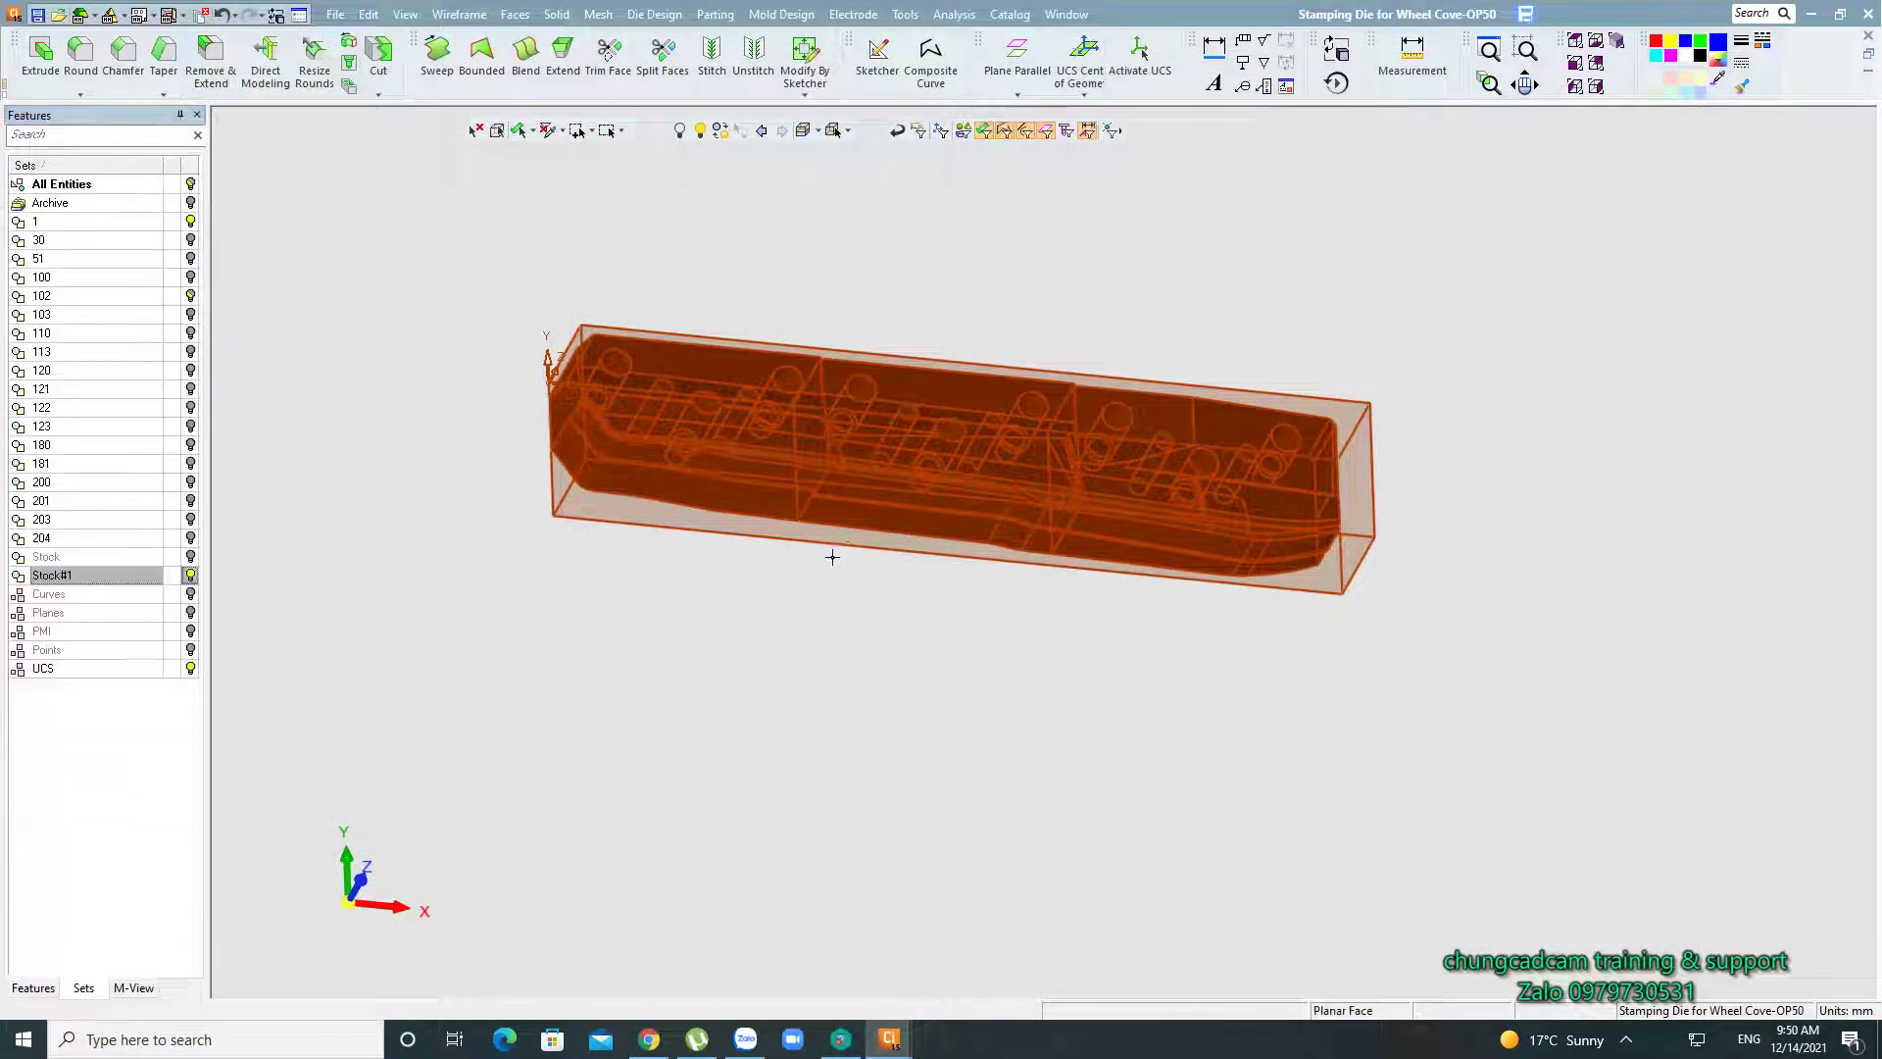
Show the new part's feature tree (Import UG, Stock14, Move Linear15) and briefly open the Solid menu.
{"action": "mouse_move", "coordinate": [766, 566]}
{"action": "middle_mouse_down"}
{"action": "mouse_move", "coordinate": [958, 533]}
{"action": "mouse_move", "coordinate": [1626, 921]}
{"action": "mouse_move", "coordinate": [756, 601]}
{"action": "mouse_move", "coordinate": [939, 684]}
{"action": "middle_mouse_up"}
{"action": "left_click", "coordinate": [32, 989]}
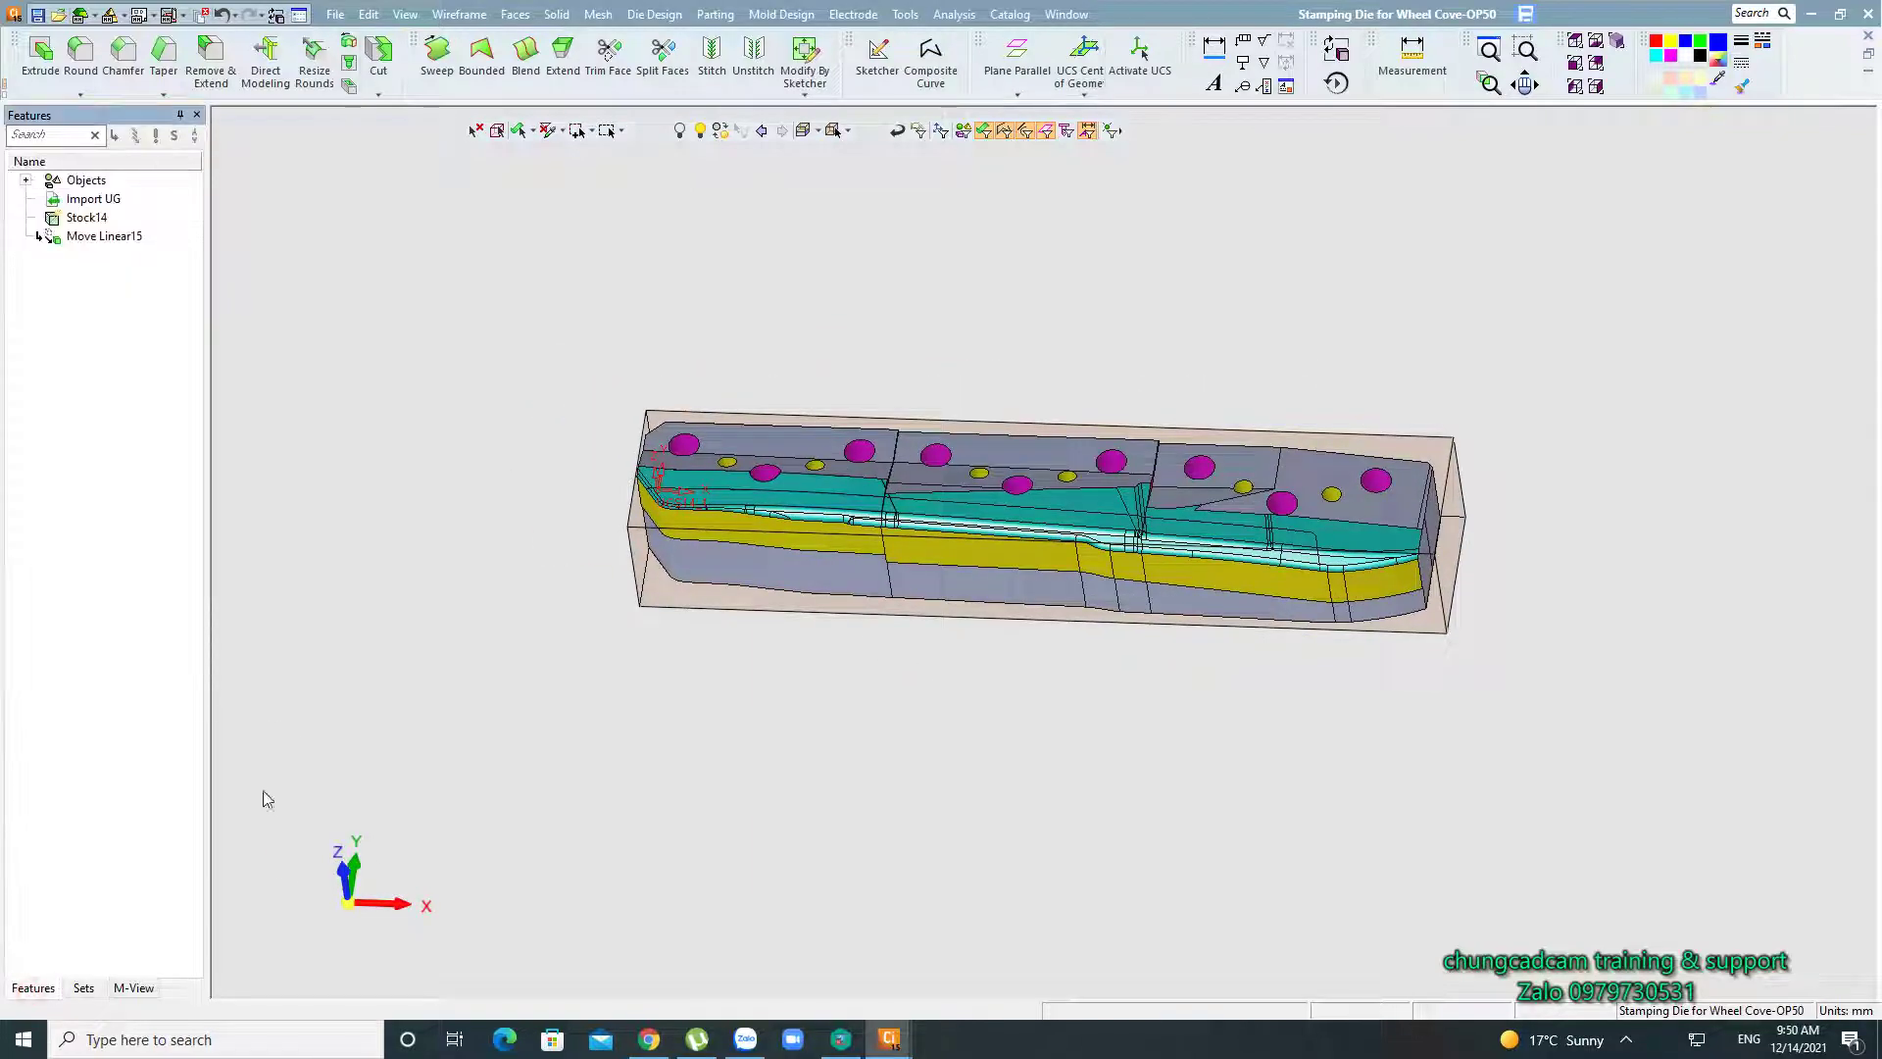
{"action": "scroll", "coordinate": [890, 761], "scroll_direction": "up", "scroll_amount": 3}
{"action": "middle_click_drag", "start_coordinate": [890, 761], "coordinate": [788, 638]}
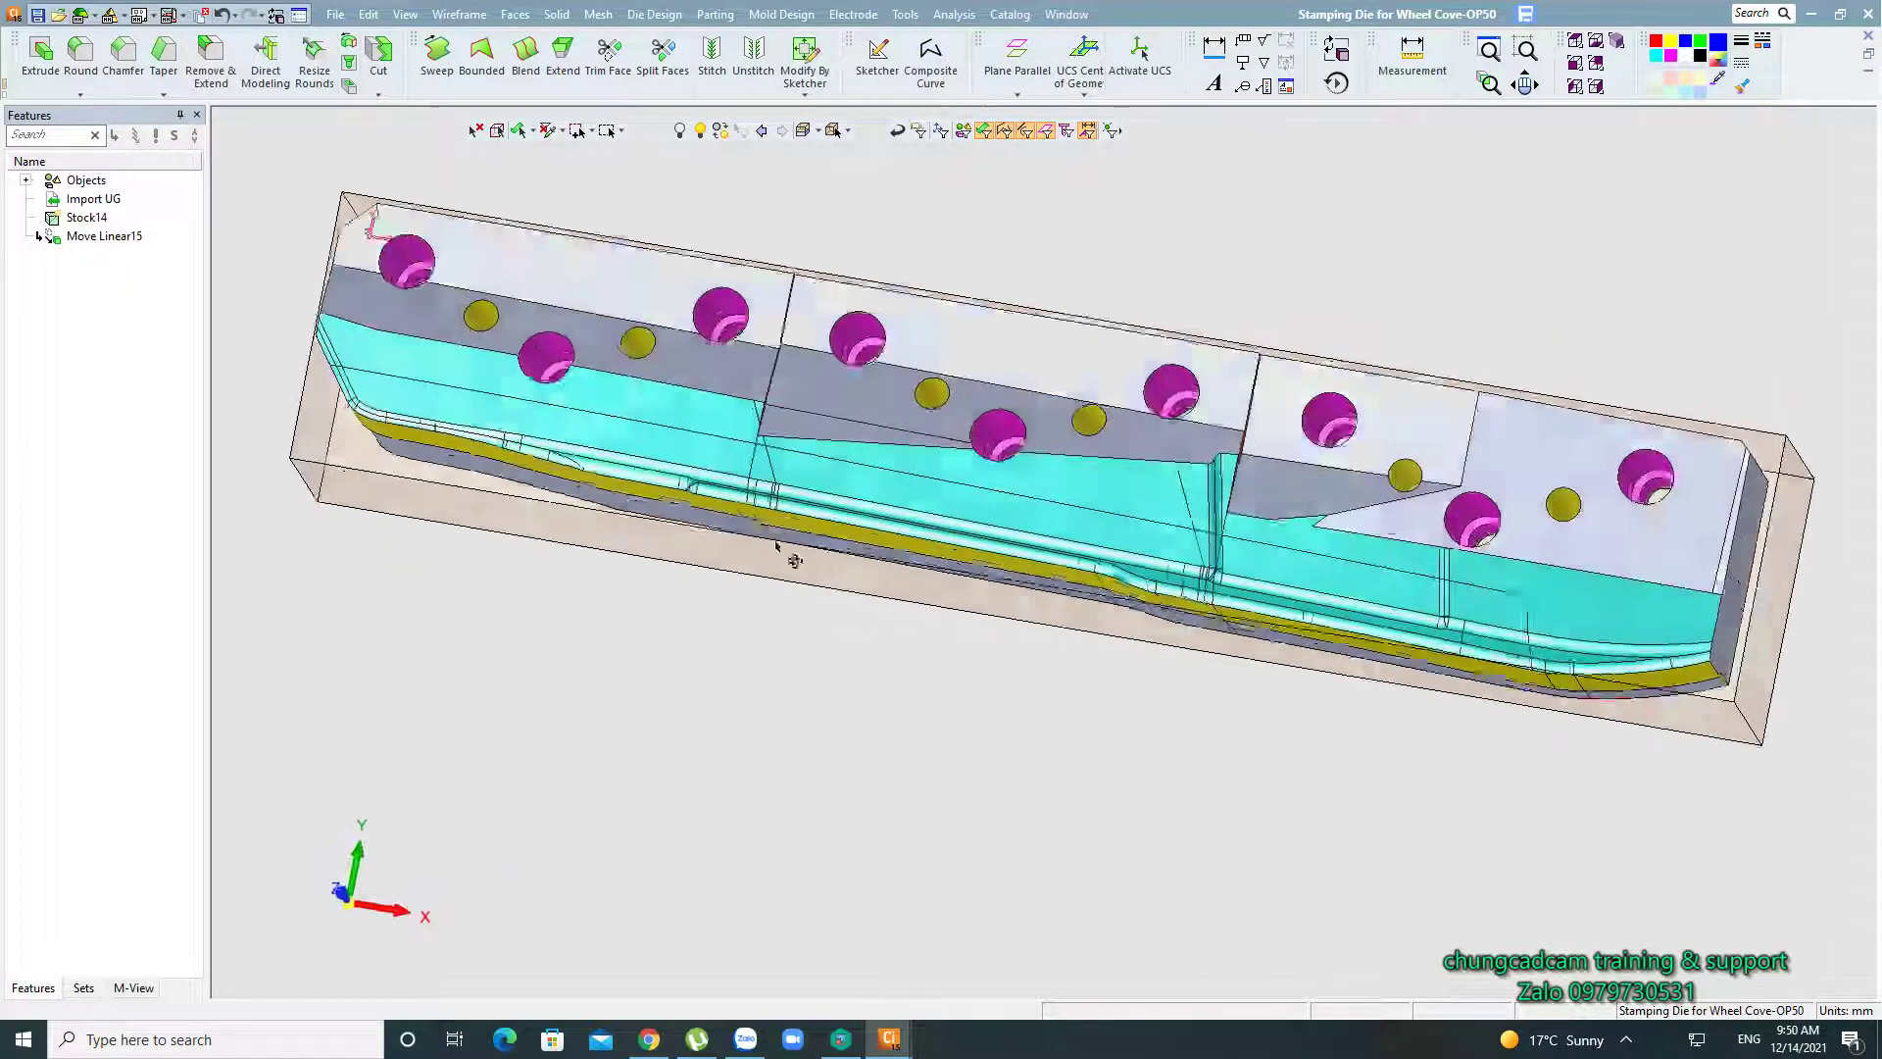
{"action": "left_click", "coordinate": [556, 14]}
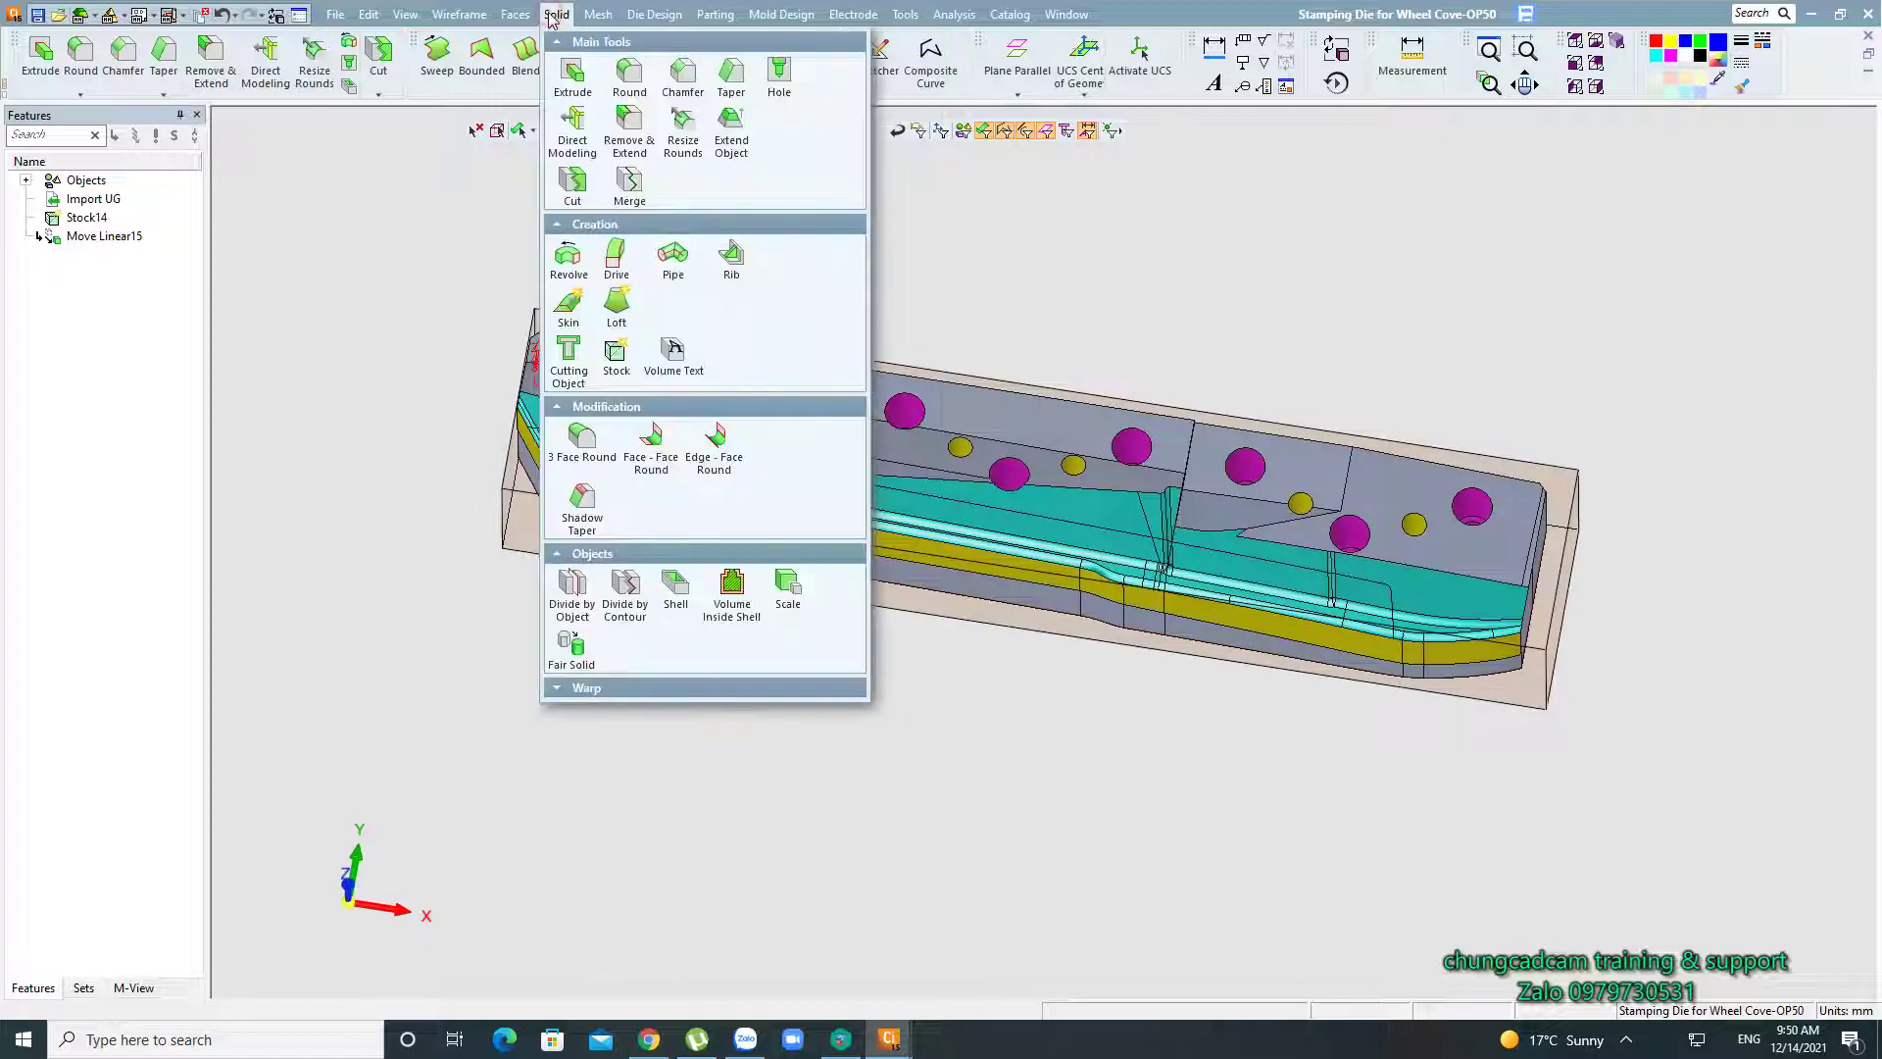
{"action": "left_click", "coordinate": [569, 354]}
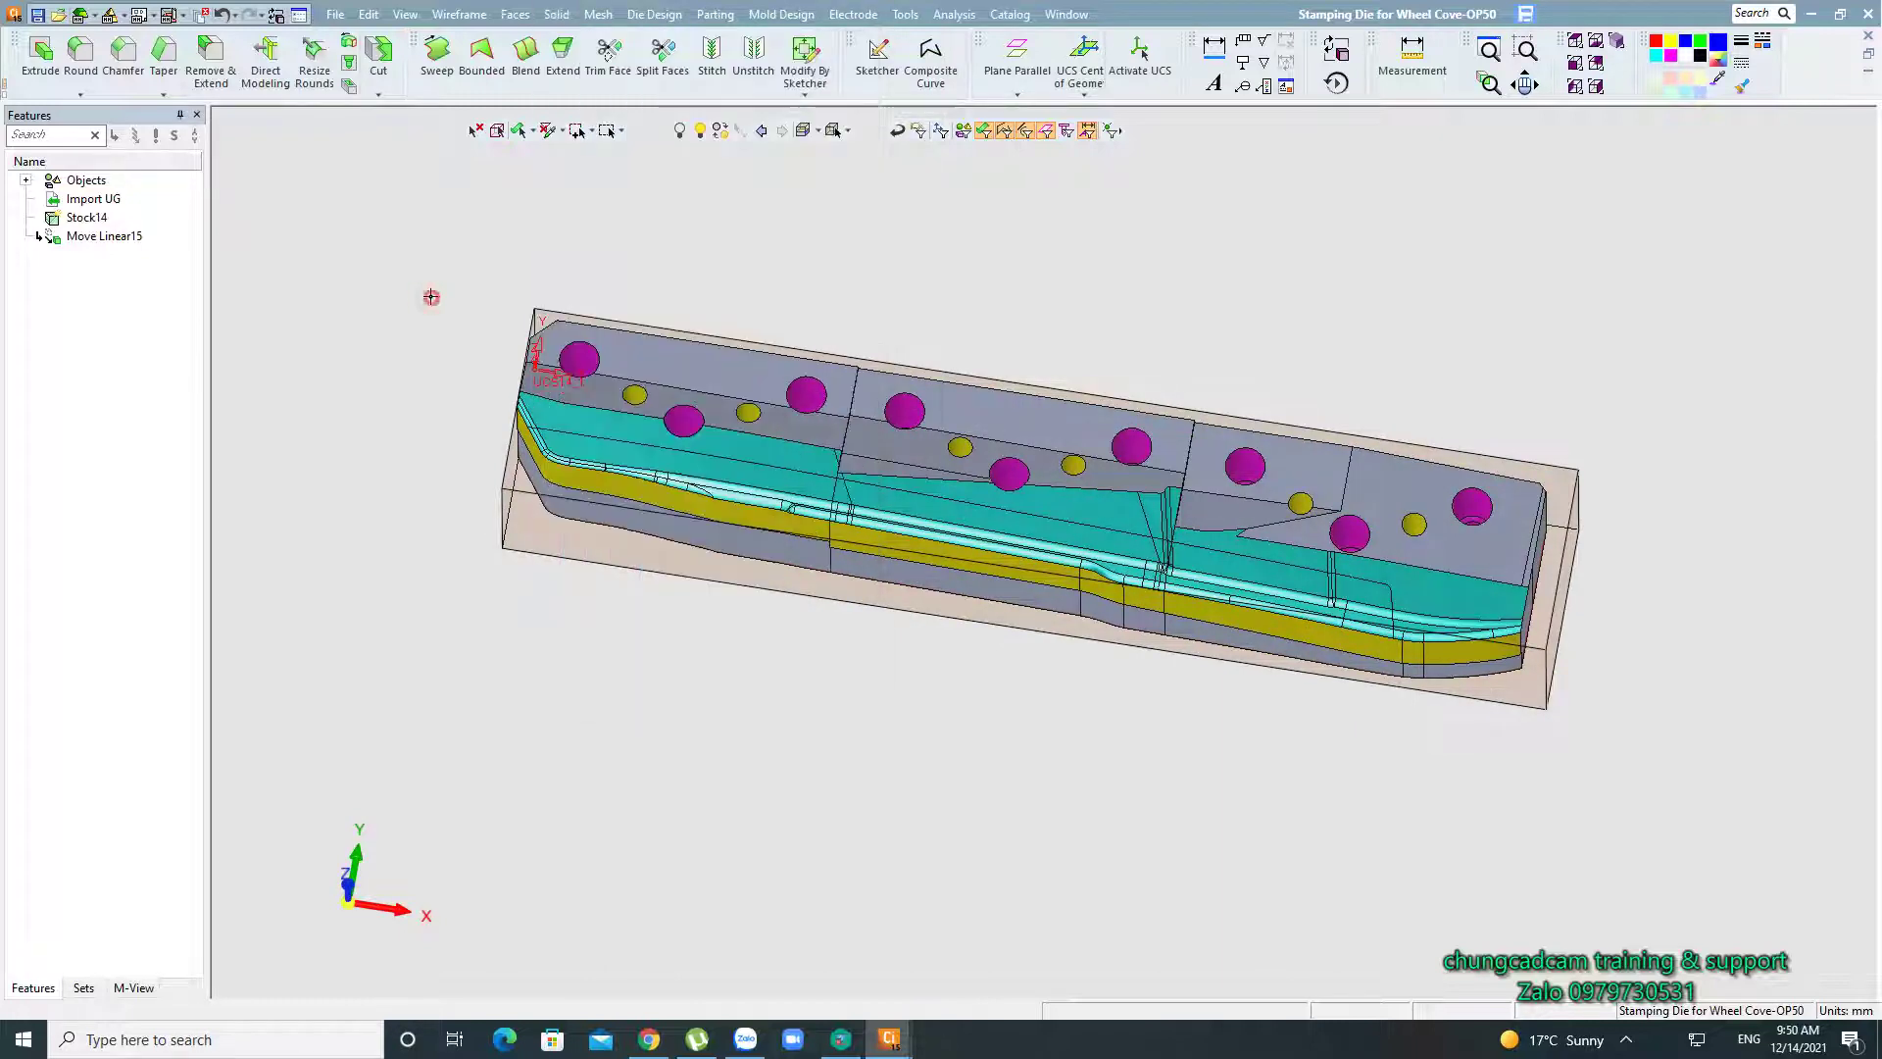
Orbit and zoom the exported die to view its red end face and top-front.
{"action": "mouse_move", "coordinate": [566, 404]}
{"action": "middle_mouse_down"}
{"action": "mouse_move", "coordinate": [880, 542]}
{"action": "mouse_move", "coordinate": [913, 421]}
{"action": "mouse_move", "coordinate": [957, 410]}
{"action": "middle_mouse_up"}
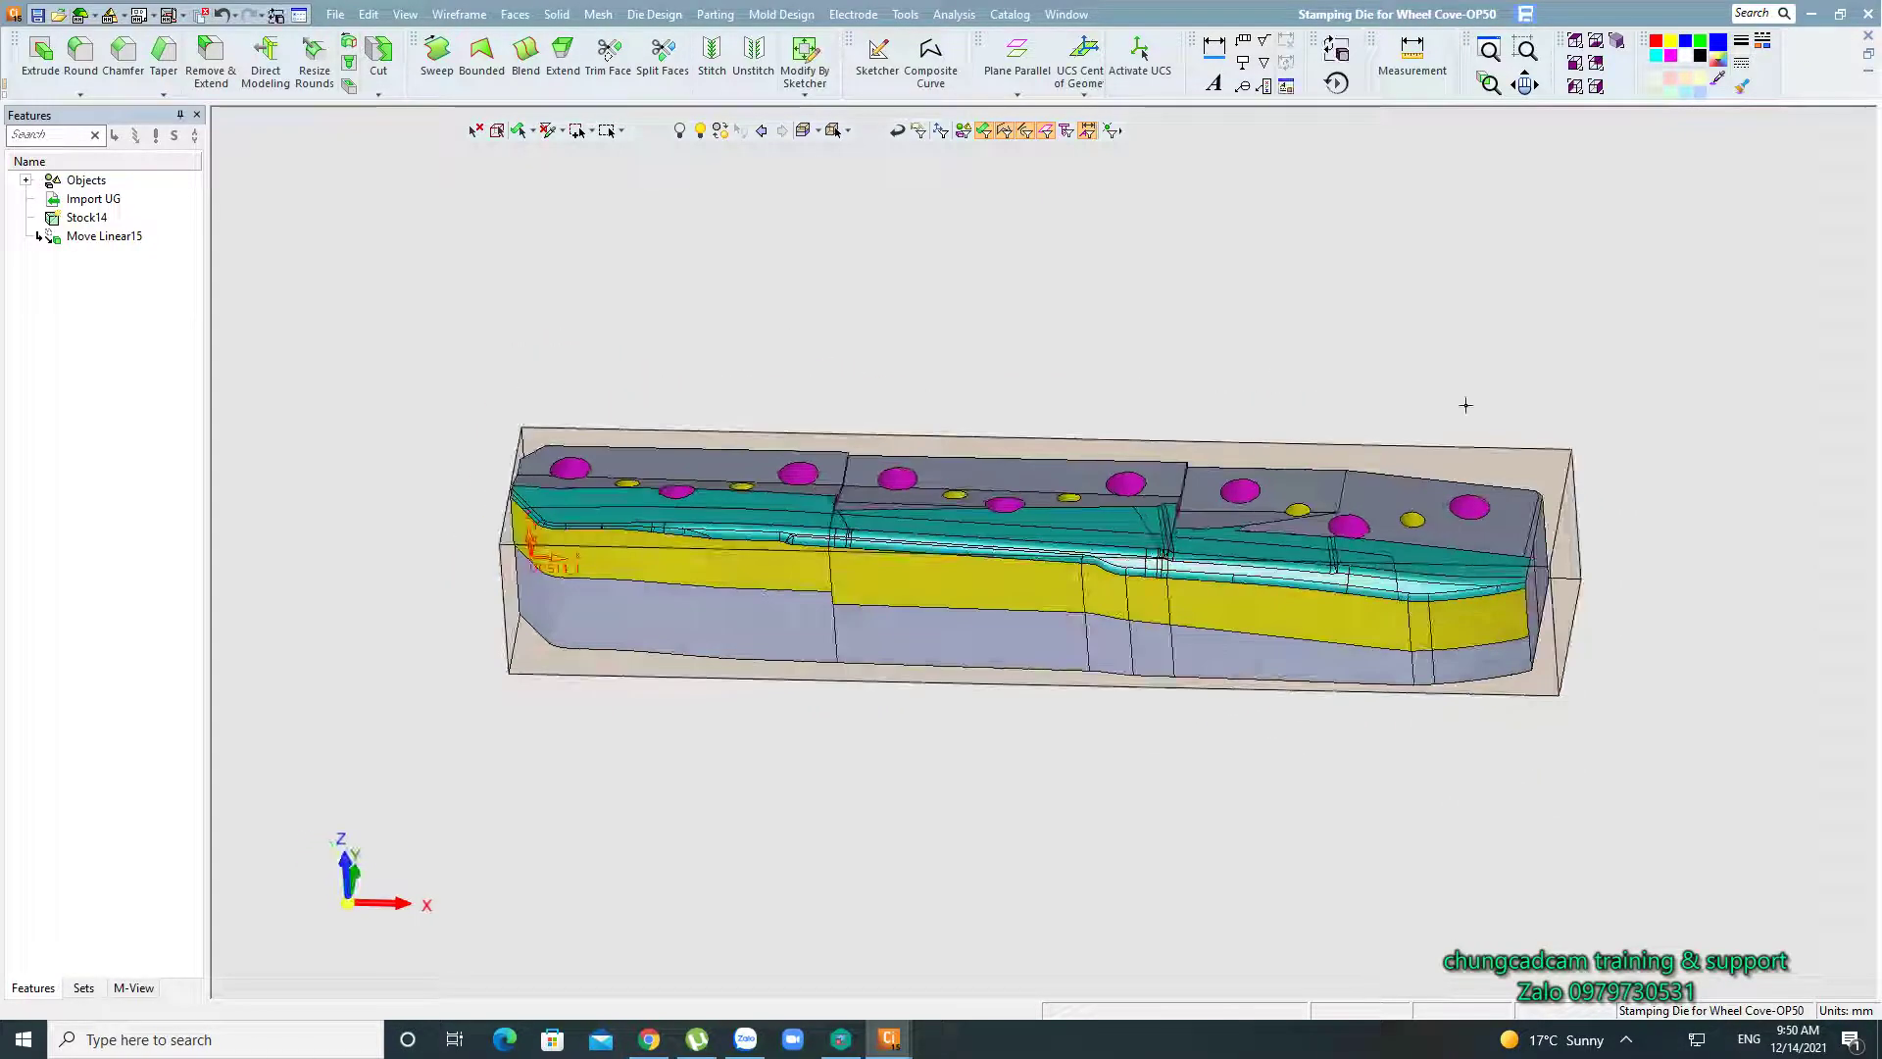
{"action": "mouse_move", "coordinate": [1000, 768]}
{"action": "middle_mouse_down"}
{"action": "mouse_move", "coordinate": [1076, 786]}
{"action": "mouse_move", "coordinate": [1079, 318]}
{"action": "middle_mouse_up"}
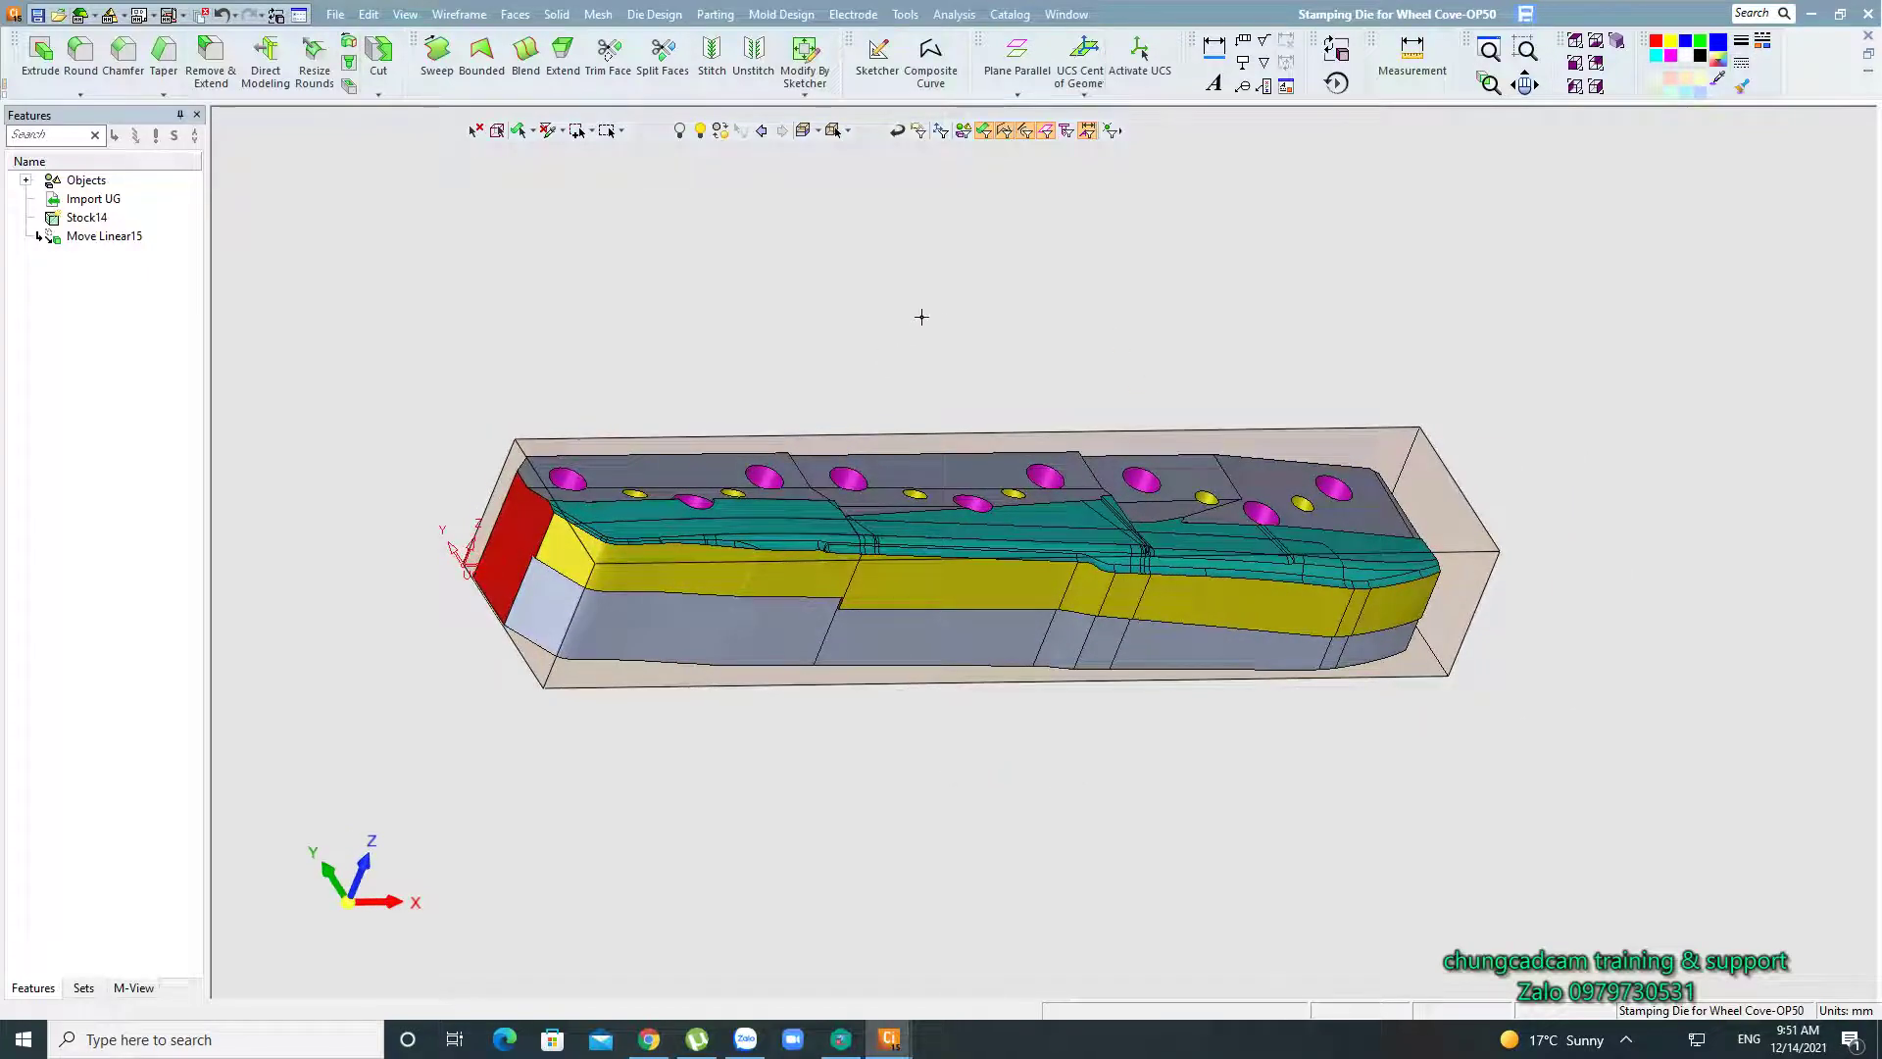
{"action": "mouse_move", "coordinate": [922, 316]}
{"action": "middle_mouse_down"}
{"action": "mouse_move", "coordinate": [822, 354]}
{"action": "mouse_move", "coordinate": [912, 332]}
{"action": "mouse_move", "coordinate": [870, 353]}
{"action": "mouse_move", "coordinate": [1186, 332]}
{"action": "middle_mouse_up"}
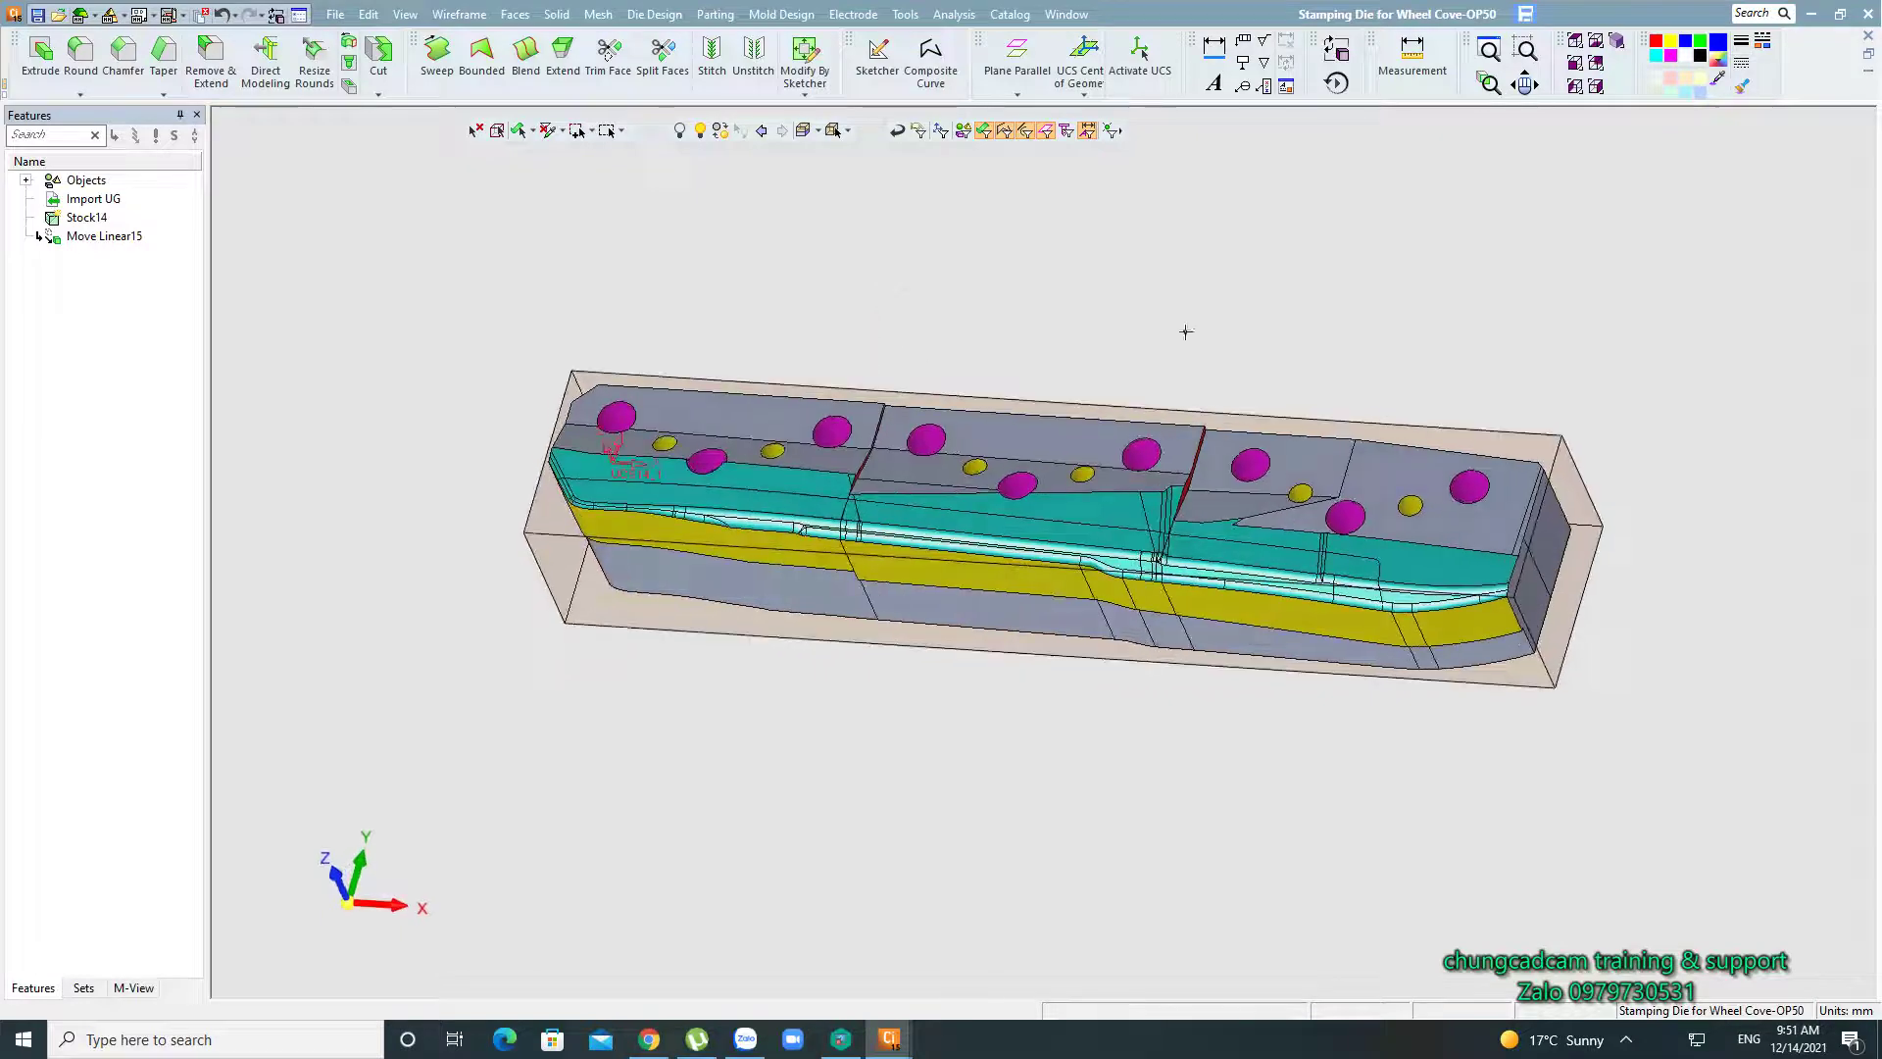
{"action": "scroll", "coordinate": [1036, 716], "scroll_direction": "down", "scroll_amount": 2}
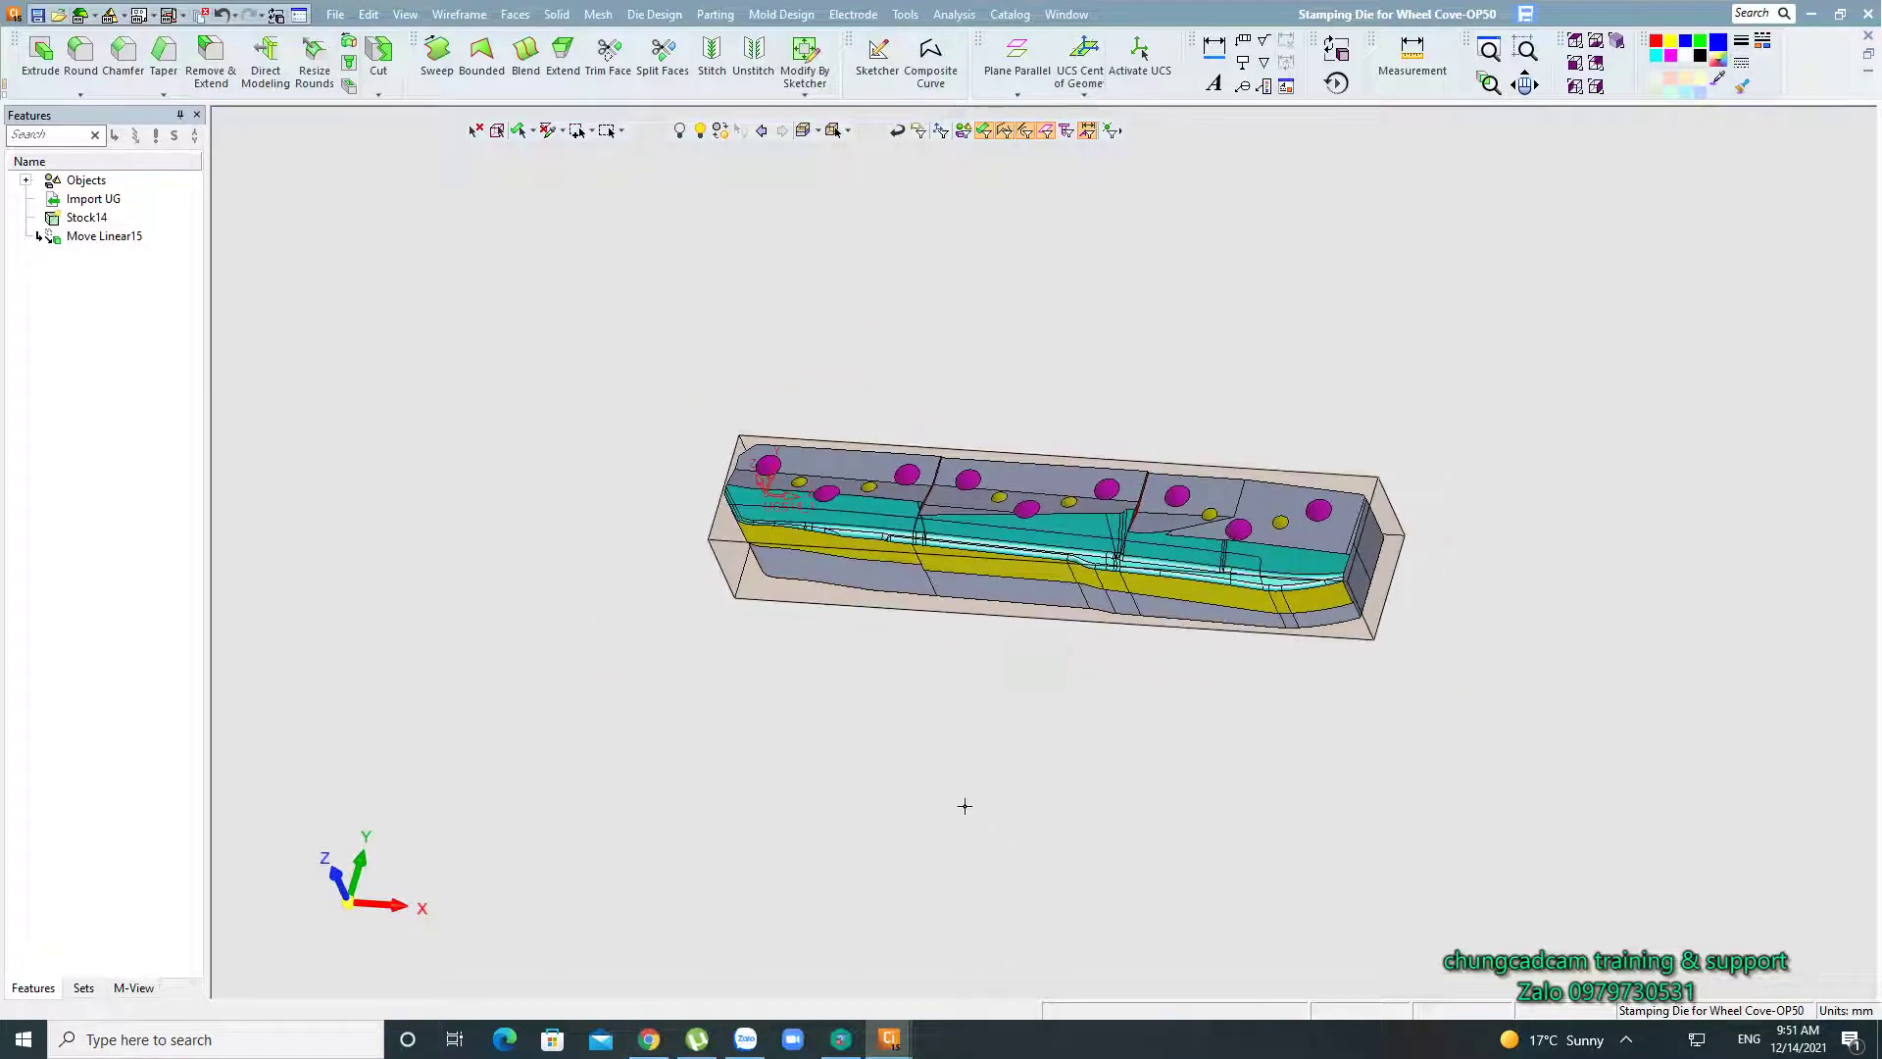
{"action": "mouse_move", "coordinate": [962, 807]}
{"action": "middle_mouse_down"}
{"action": "mouse_move", "coordinate": [941, 630]}
{"action": "mouse_move", "coordinate": [1218, 285]}
{"action": "mouse_move", "coordinate": [1104, 273]}
{"action": "middle_mouse_up"}
{"action": "scroll", "coordinate": [1223, 327], "scroll_direction": "up", "scroll_amount": 1}
{"action": "scroll", "coordinate": [1223, 326], "scroll_direction": "up", "scroll_amount": 2}
{"action": "scroll", "coordinate": [1330, 318], "scroll_direction": "down", "scroll_amount": 1}
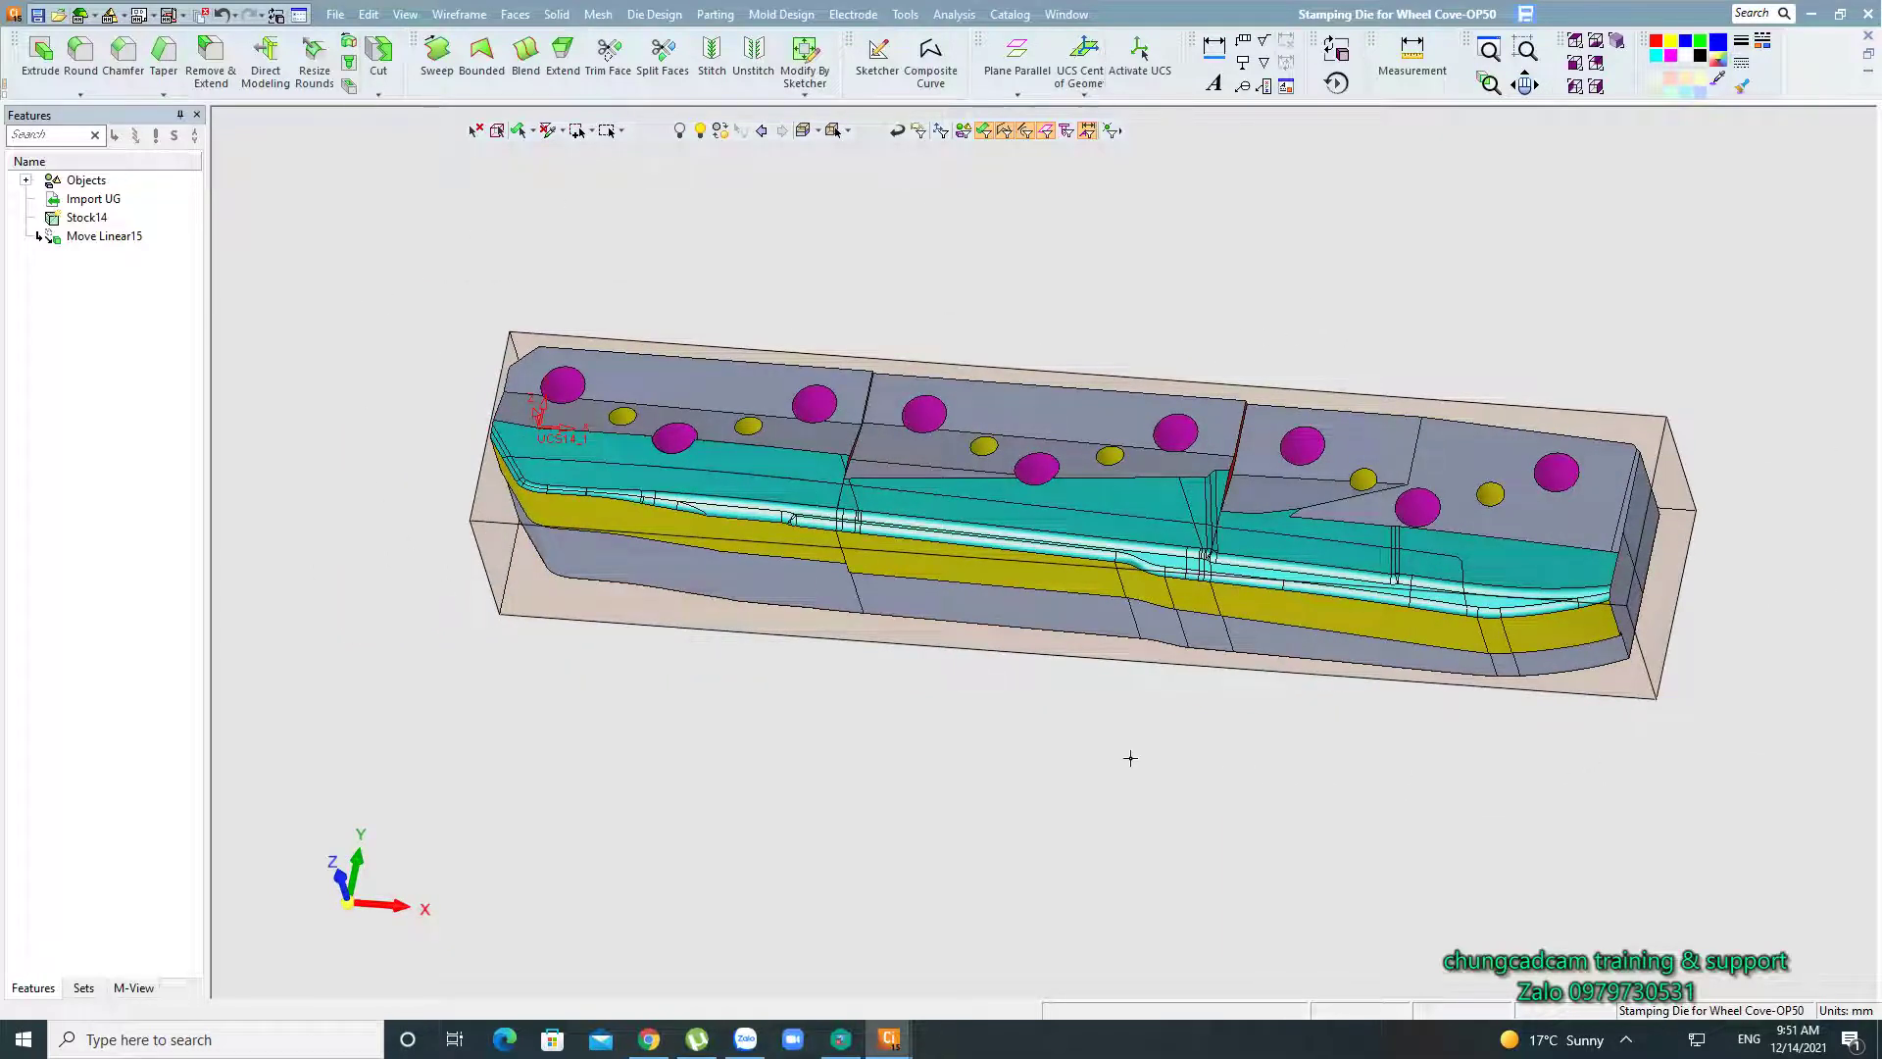
{"action": "mouse_move", "coordinate": [1130, 758]}
{"action": "middle_mouse_down"}
{"action": "mouse_move", "coordinate": [1185, 727]}
{"action": "mouse_move", "coordinate": [1147, 739]}
{"action": "middle_mouse_up"}
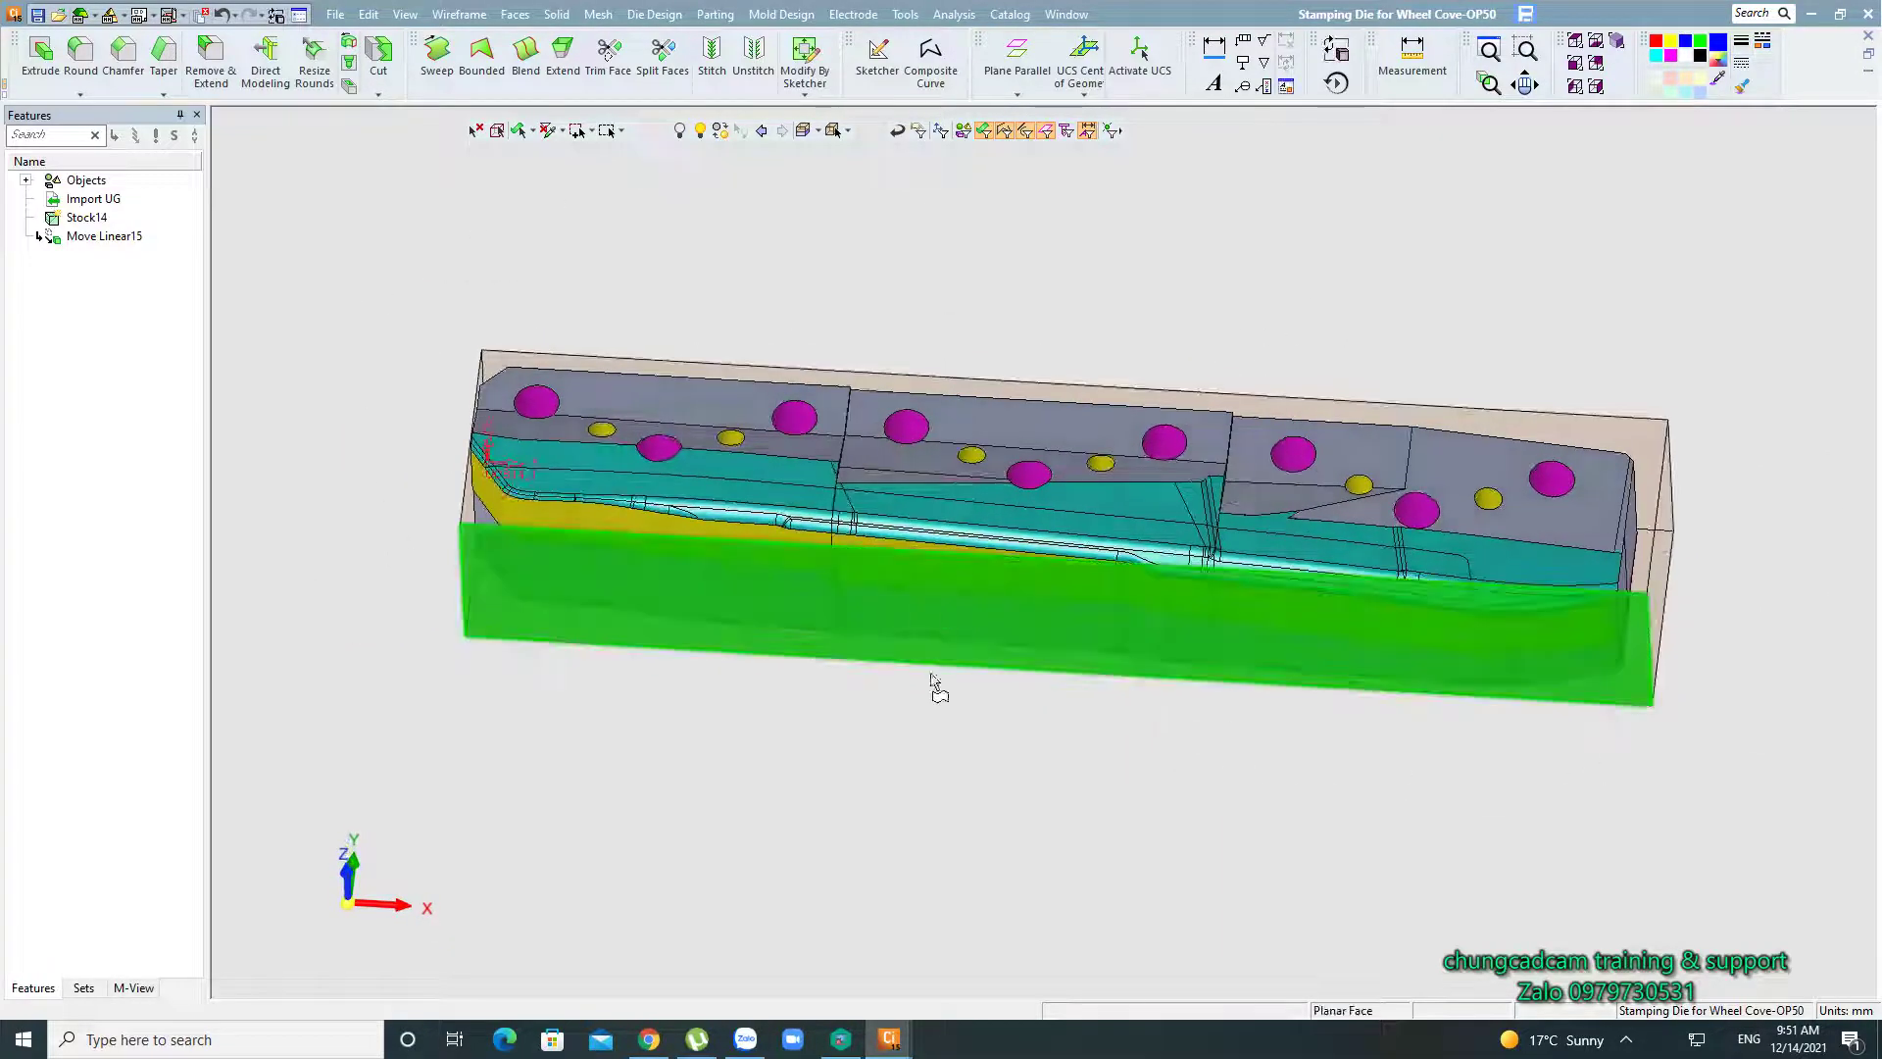
{"action": "middle_click_drag", "start_coordinate": [931, 675], "coordinate": [936, 719]}
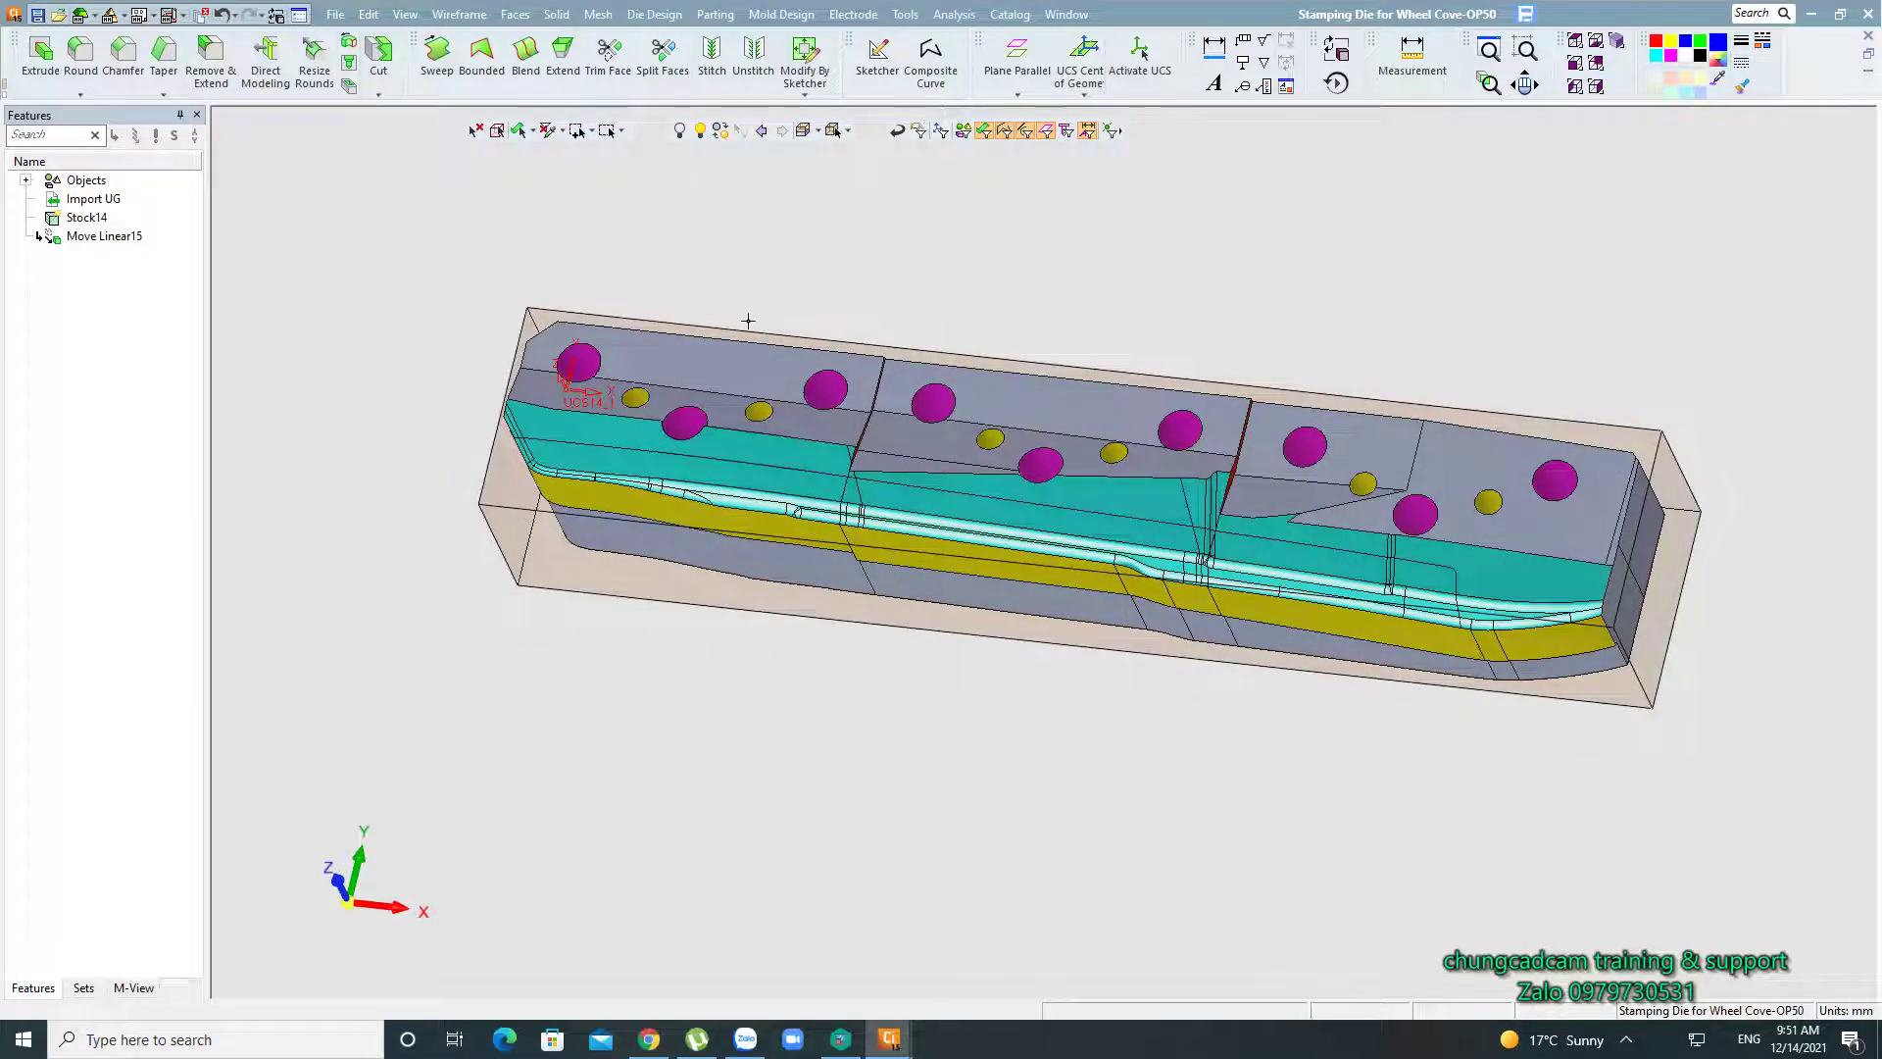
{"action": "scroll", "coordinate": [978, 362], "scroll_direction": "up", "scroll_amount": 1}
{"action": "scroll", "coordinate": [979, 363], "scroll_direction": "up", "scroll_amount": 1}
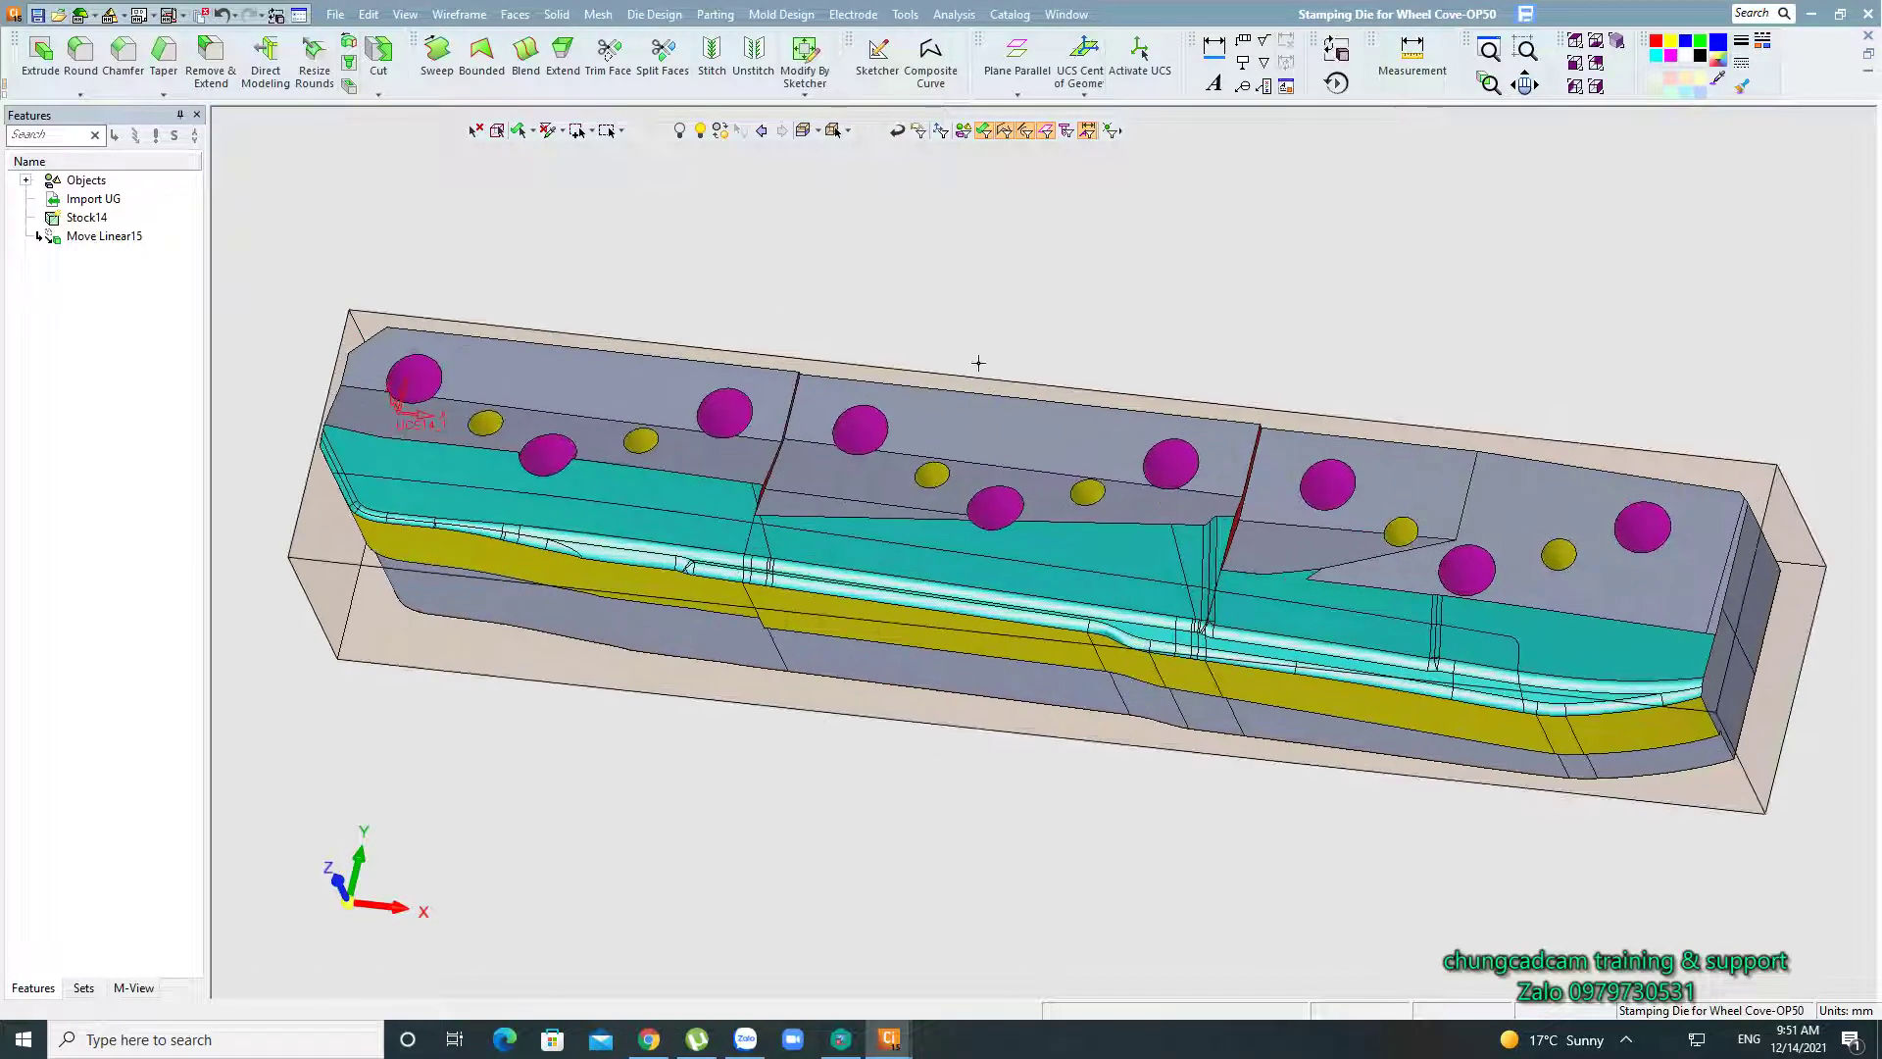
{"action": "scroll", "coordinate": [982, 260], "scroll_direction": "down", "scroll_amount": 1}
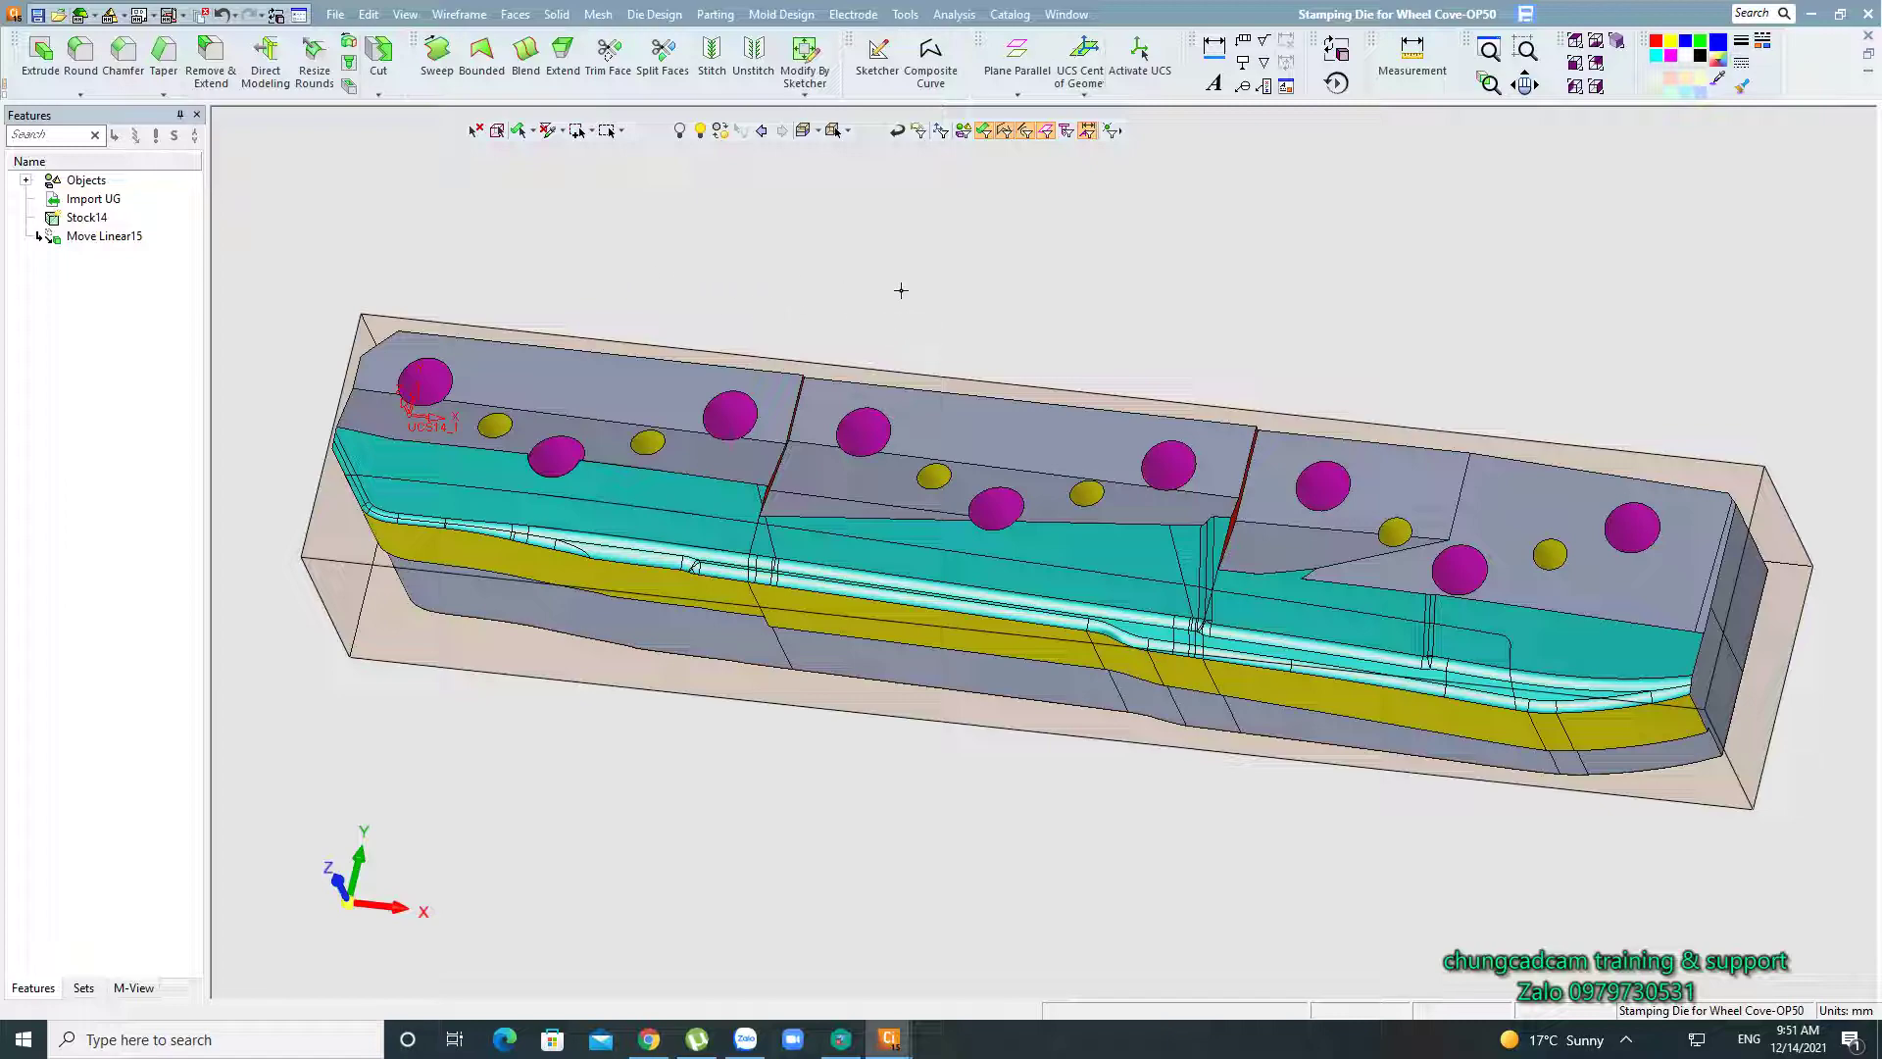
{"action": "mouse_move", "coordinate": [967, 360]}
{"action": "middle_mouse_down"}
{"action": "mouse_move", "coordinate": [1080, 282]}
{"action": "mouse_move", "coordinate": [980, 307]}
{"action": "mouse_move", "coordinate": [1497, 624]}
{"action": "middle_mouse_up"}
{"action": "mouse_move", "coordinate": [1125, 386]}
{"action": "middle_mouse_down"}
{"action": "mouse_move", "coordinate": [1248, 336]}
{"action": "mouse_move", "coordinate": [1277, 232]}
{"action": "mouse_move", "coordinate": [1303, 239]}
{"action": "mouse_move", "coordinate": [1125, 487]}
{"action": "mouse_move", "coordinate": [1155, 525]}
{"action": "mouse_move", "coordinate": [1134, 538]}
{"action": "middle_mouse_up"}
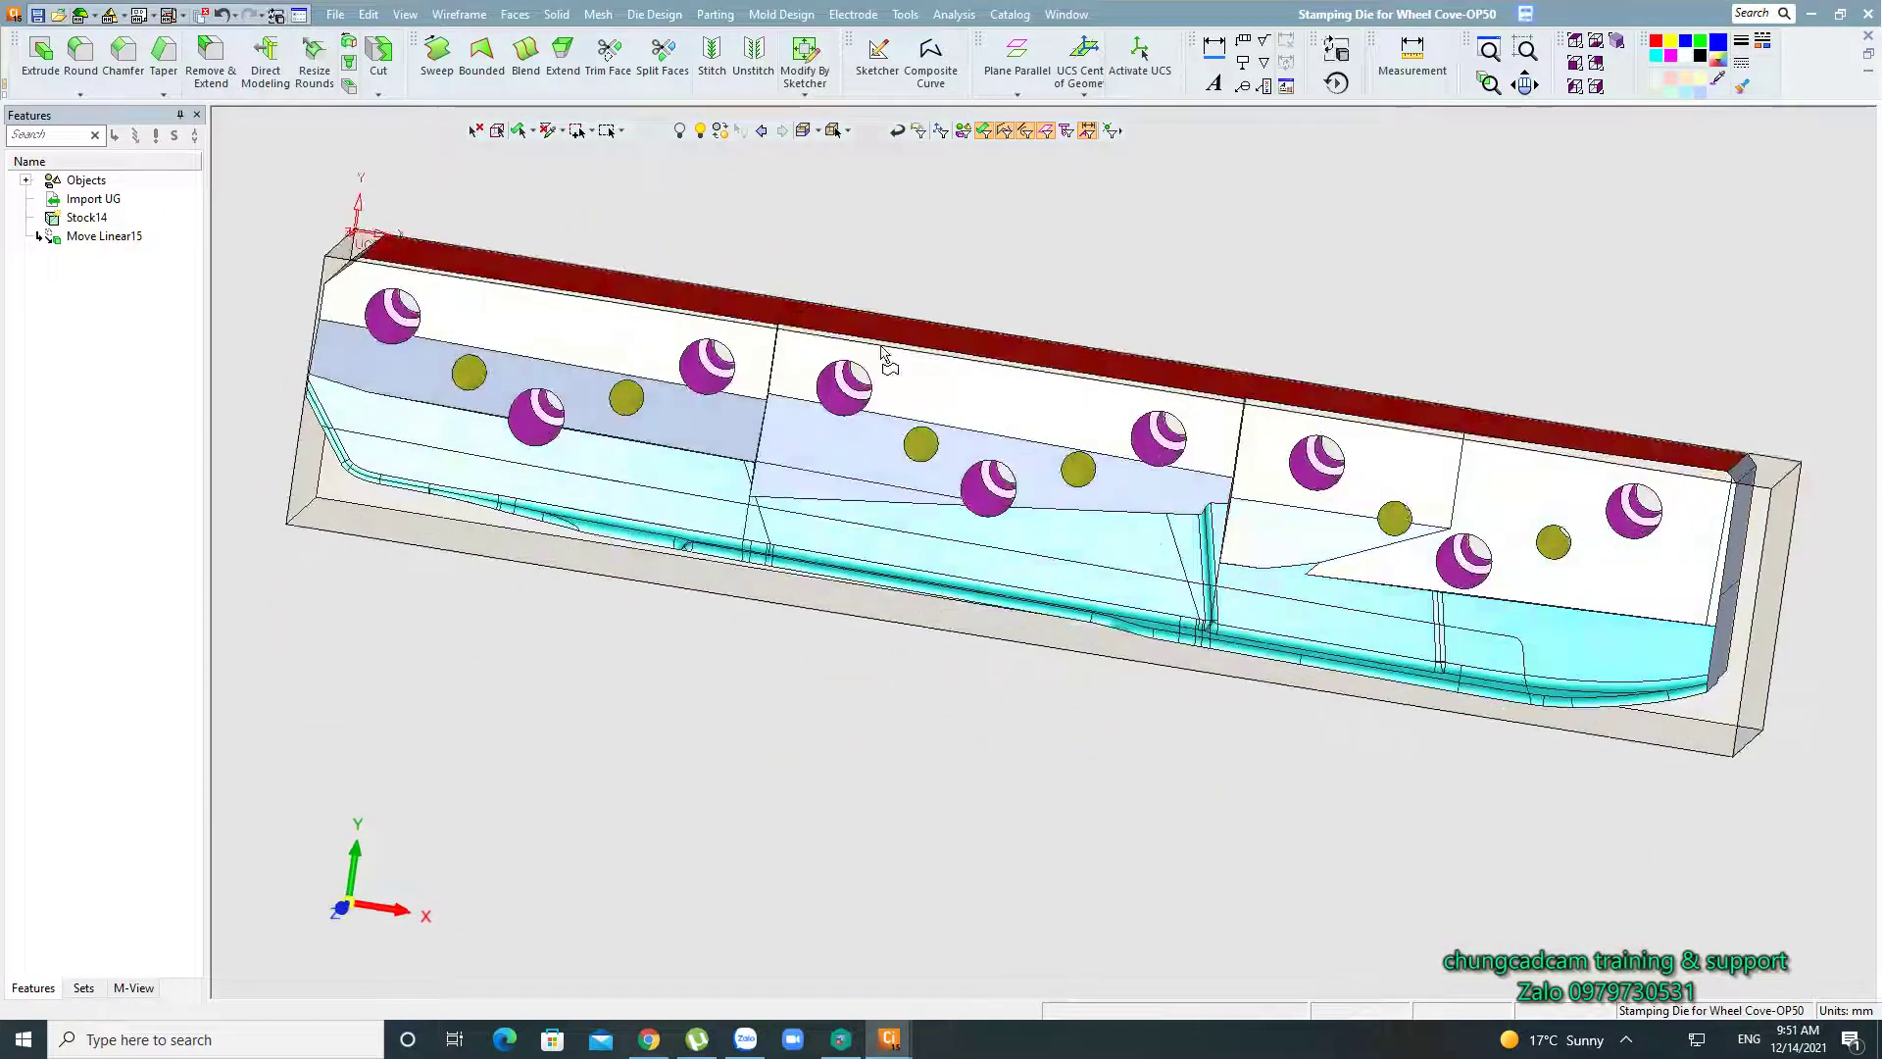
{"action": "mouse_move", "coordinate": [1038, 300]}
{"action": "middle_mouse_down"}
{"action": "mouse_move", "coordinate": [1009, 315]}
{"action": "mouse_move", "coordinate": [1029, 202]}
{"action": "mouse_move", "coordinate": [995, 216]}
{"action": "mouse_move", "coordinate": [1016, 277]}
{"action": "mouse_move", "coordinate": [996, 331]}
{"action": "middle_mouse_up"}
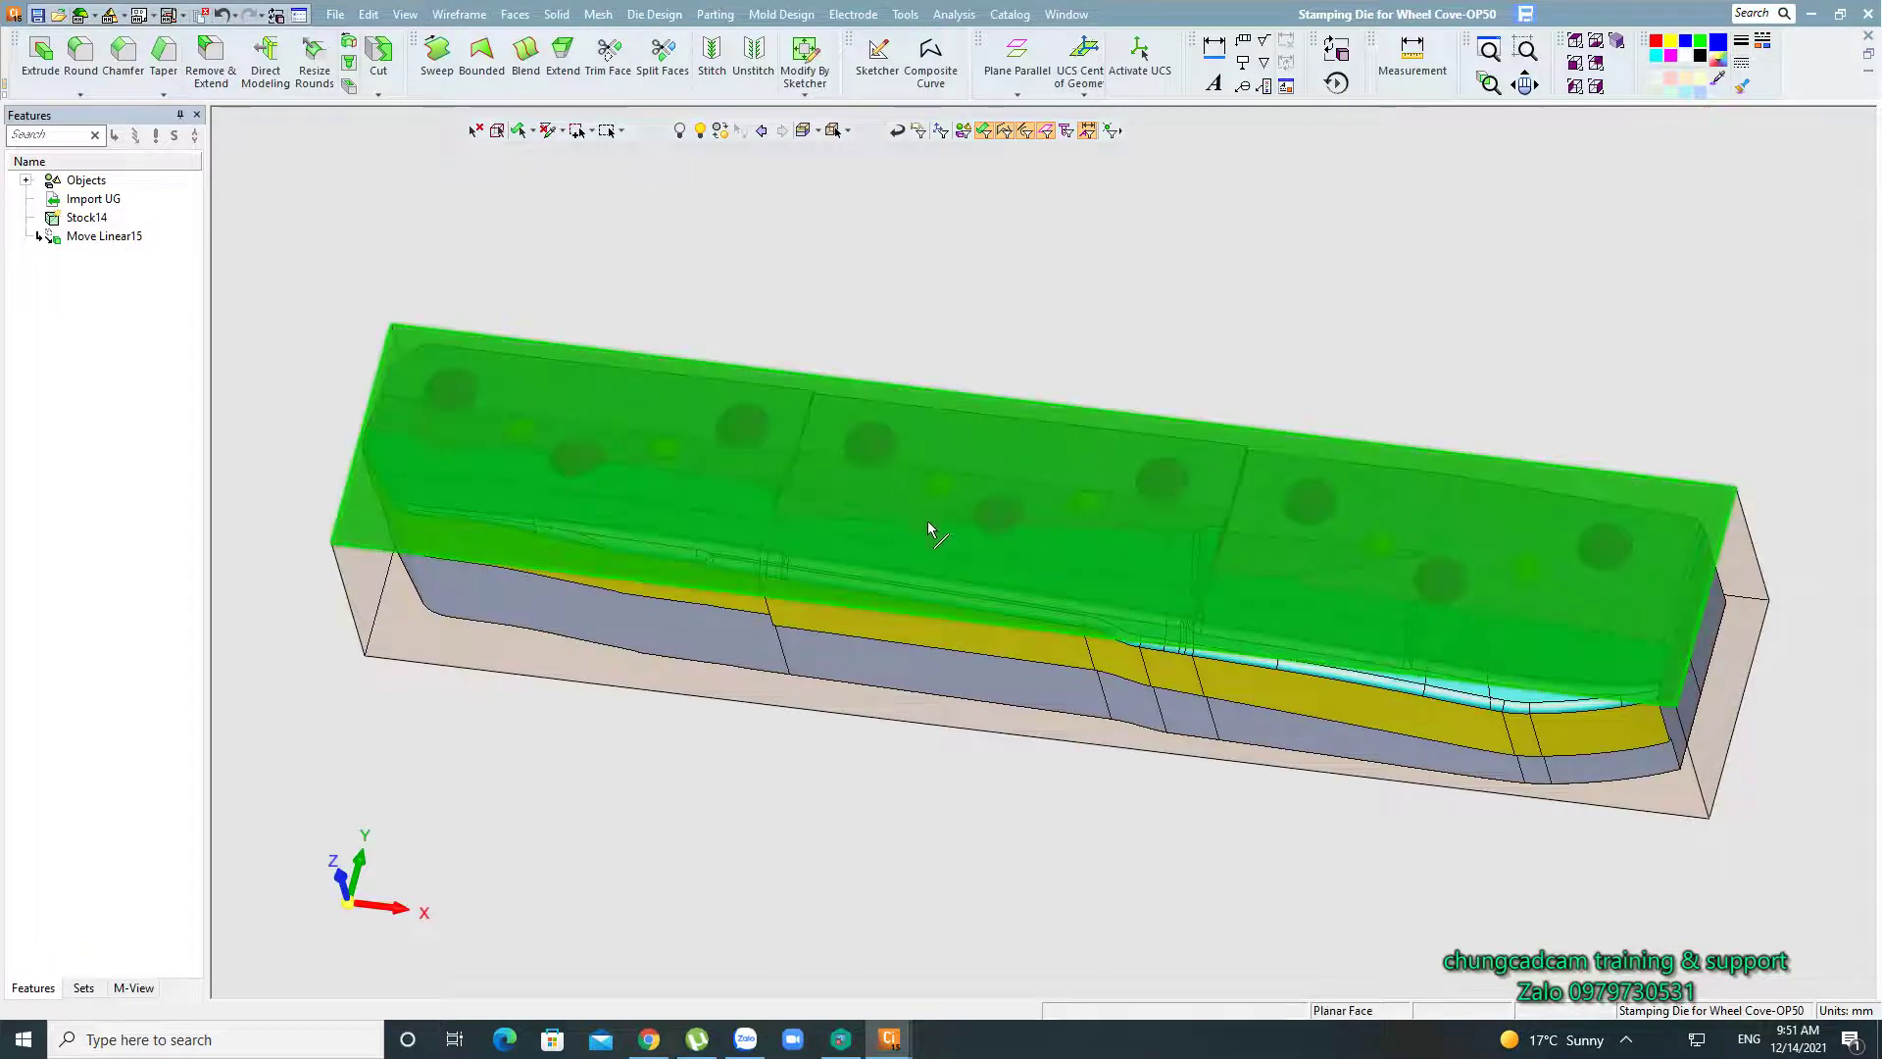
{"action": "mouse_move", "coordinate": [1013, 353]}
{"action": "middle_mouse_down"}
{"action": "mouse_move", "coordinate": [1076, 286]}
{"action": "mouse_move", "coordinate": [1218, 274]}
{"action": "mouse_move", "coordinate": [991, 307]}
{"action": "mouse_move", "coordinate": [1050, 408]}
{"action": "mouse_move", "coordinate": [1063, 370]}
{"action": "mouse_move", "coordinate": [1029, 331]}
{"action": "mouse_move", "coordinate": [1080, 370]}
{"action": "mouse_move", "coordinate": [1004, 303]}
{"action": "middle_mouse_up"}
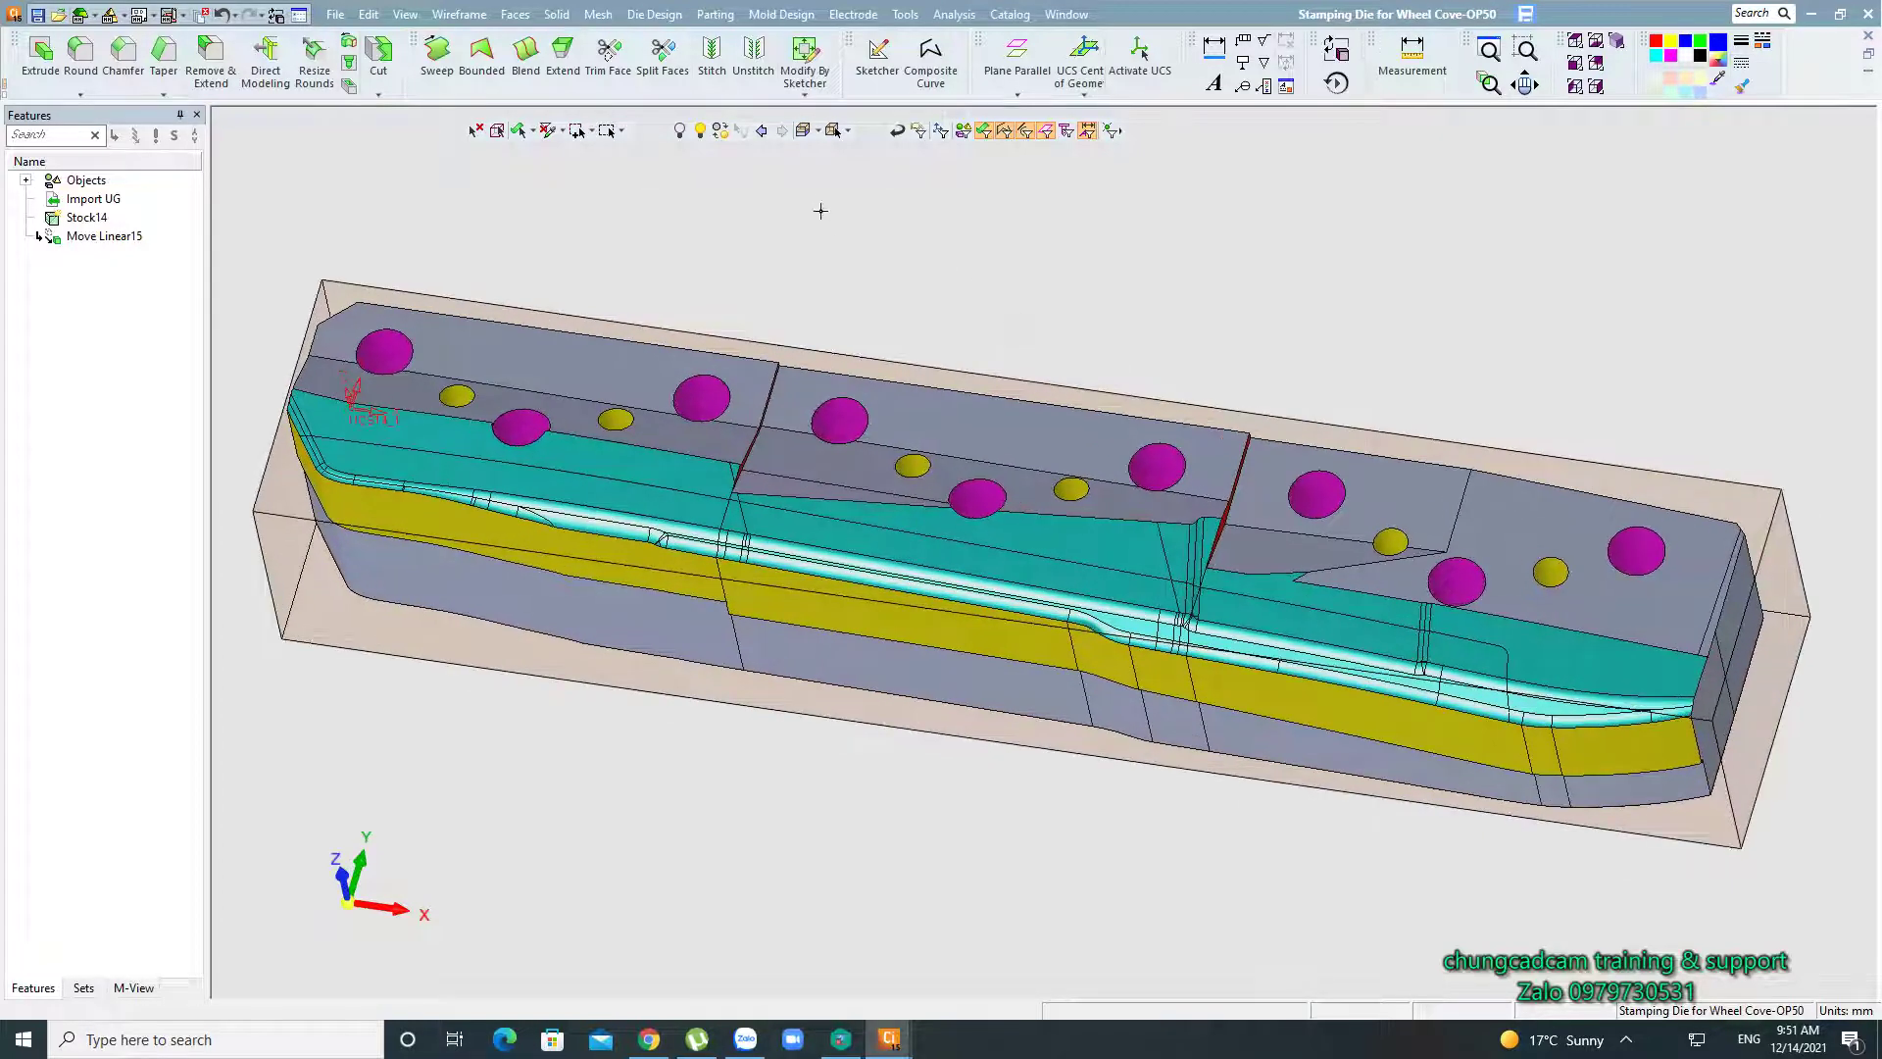